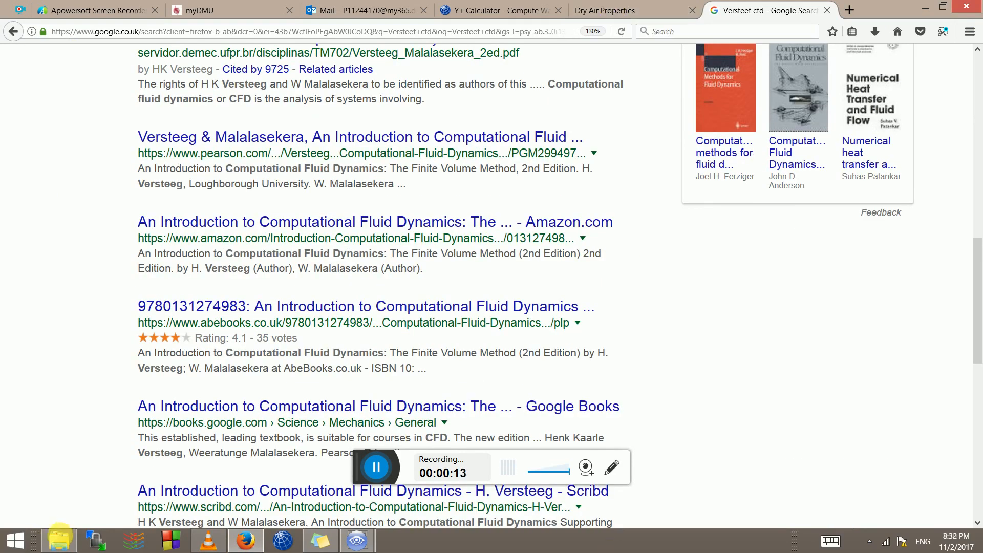
# Switch to File Explorer and review the introduction lecture and the three lesson videos in the SHORT_COURSE_IN_CFD_AERODYNAMICS folder.
pyautogui.click(58, 540)
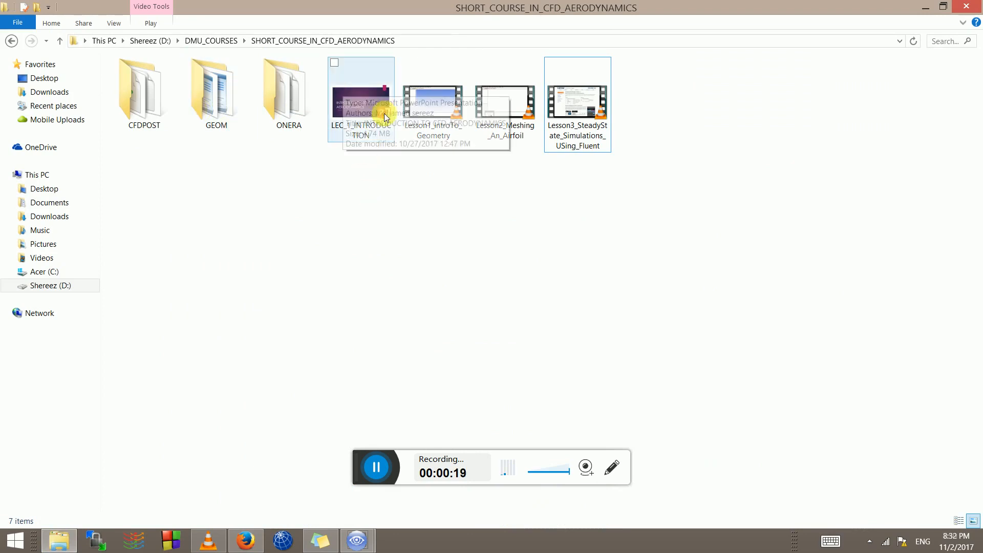
pyautogui.moveTo(365, 106)
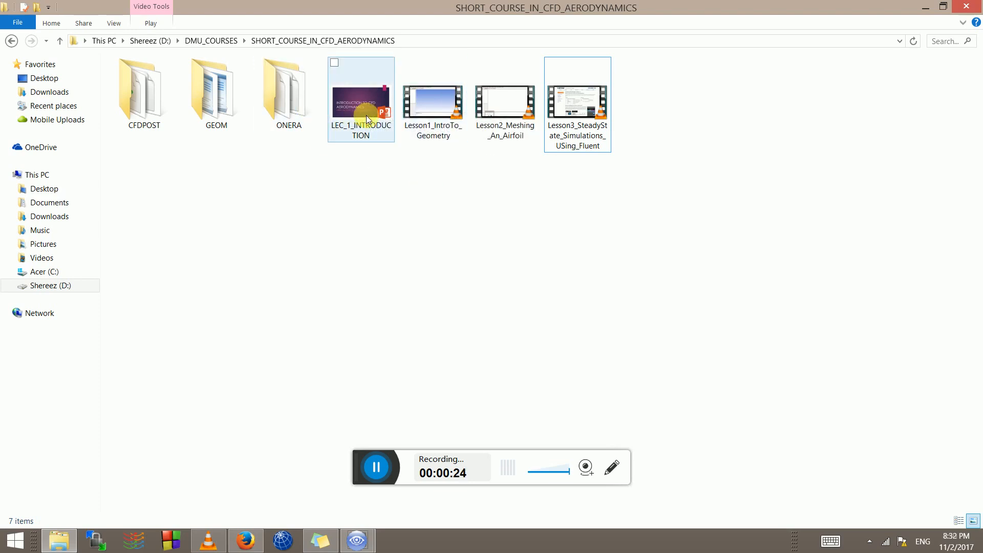
pyautogui.moveTo(447, 106)
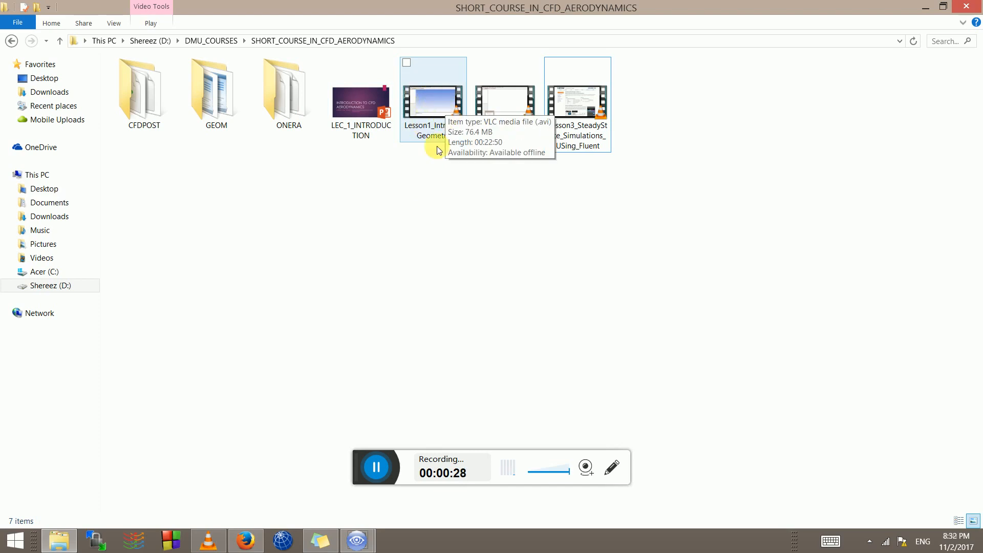
pyautogui.click(512, 110)
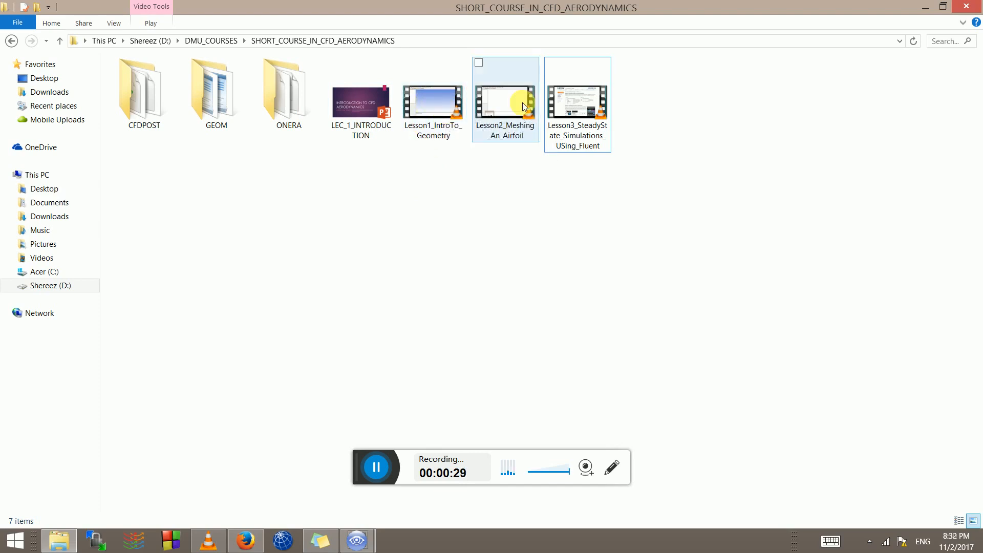
pyautogui.click(506, 169)
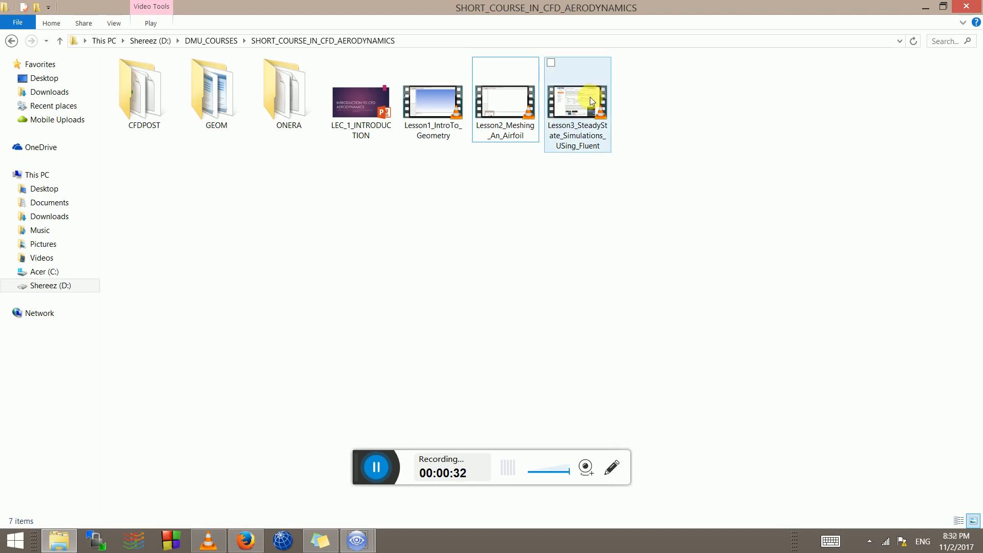
pyautogui.click(559, 136)
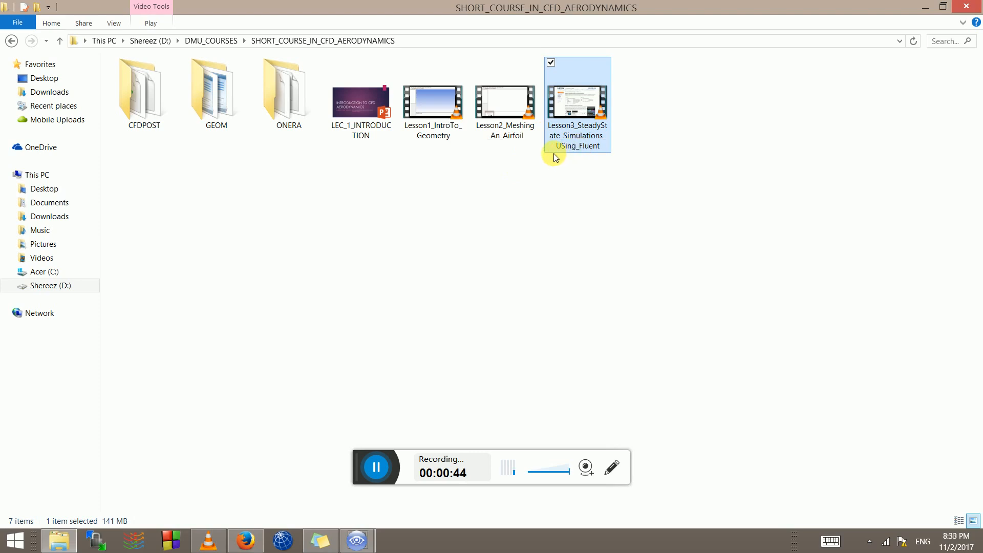
pyautogui.click(495, 194)
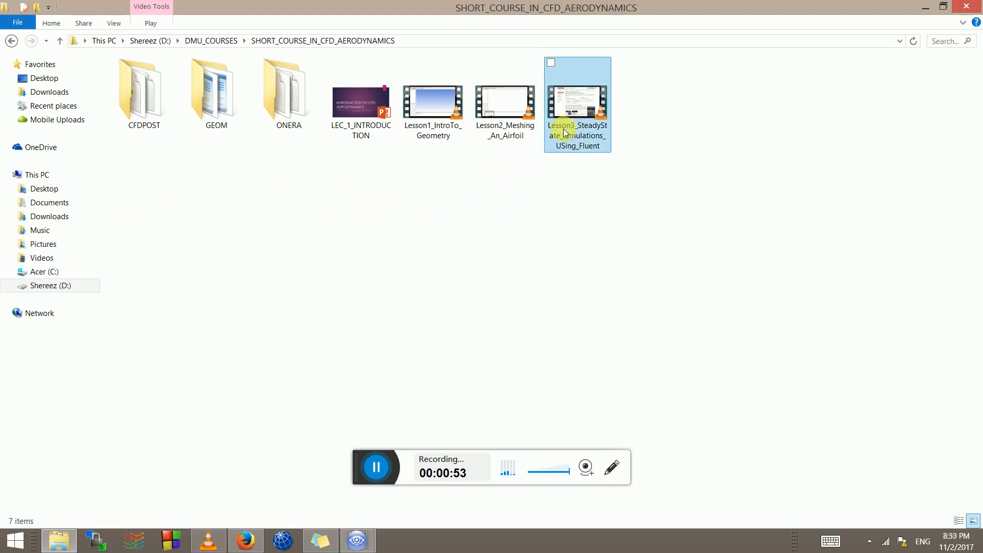
pyautogui.moveTo(560, 139)
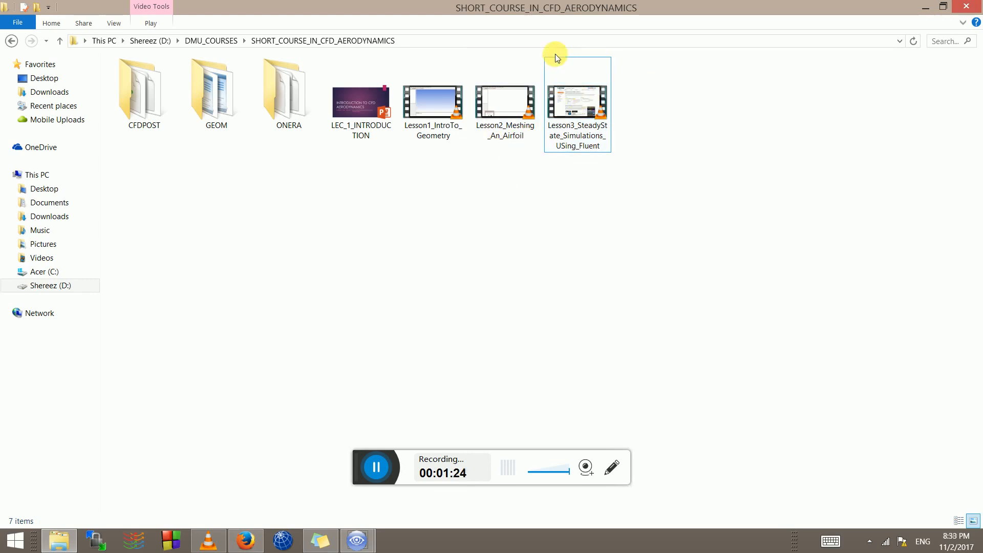
pyautogui.click(563, 89)
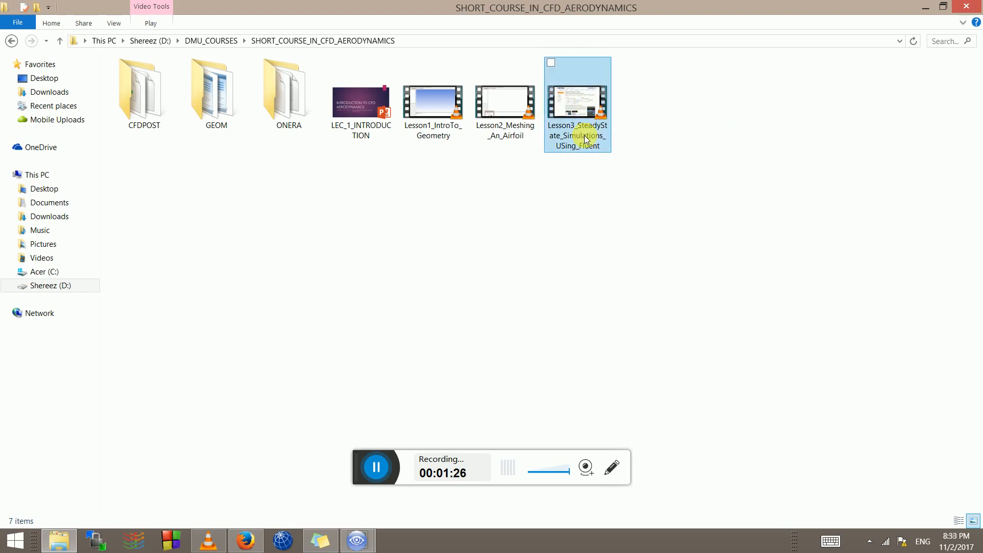
pyautogui.click(233, 241)
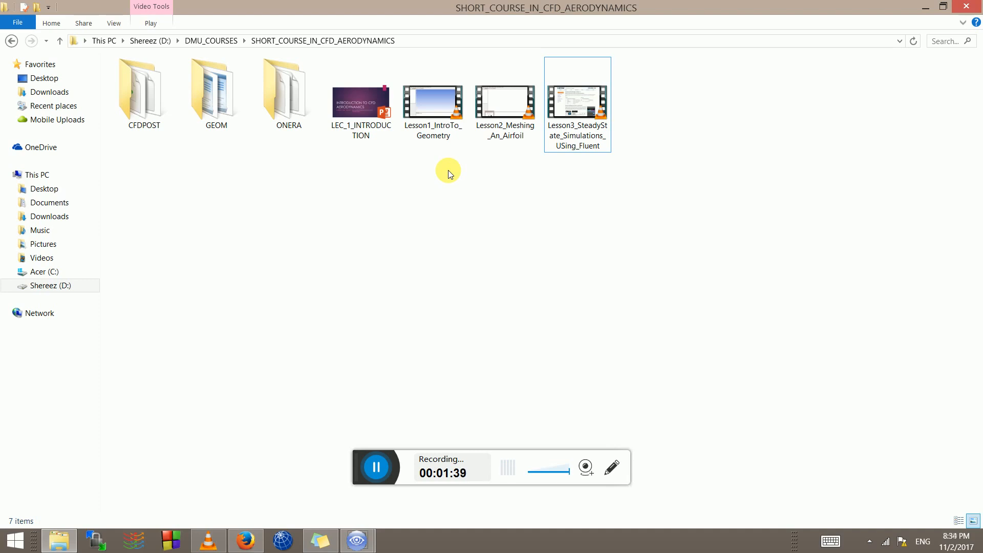
# Switch to Firefox, go to dropbox.com and open the INTRO_TO_CFD_DMU2017 folder.
pyautogui.click(245, 541)
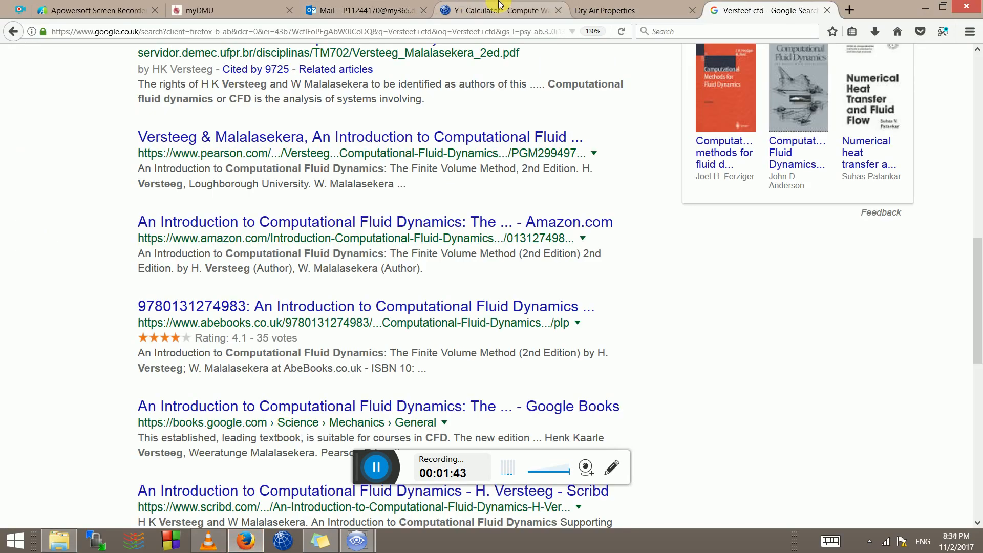
pyautogui.click(410, 33)
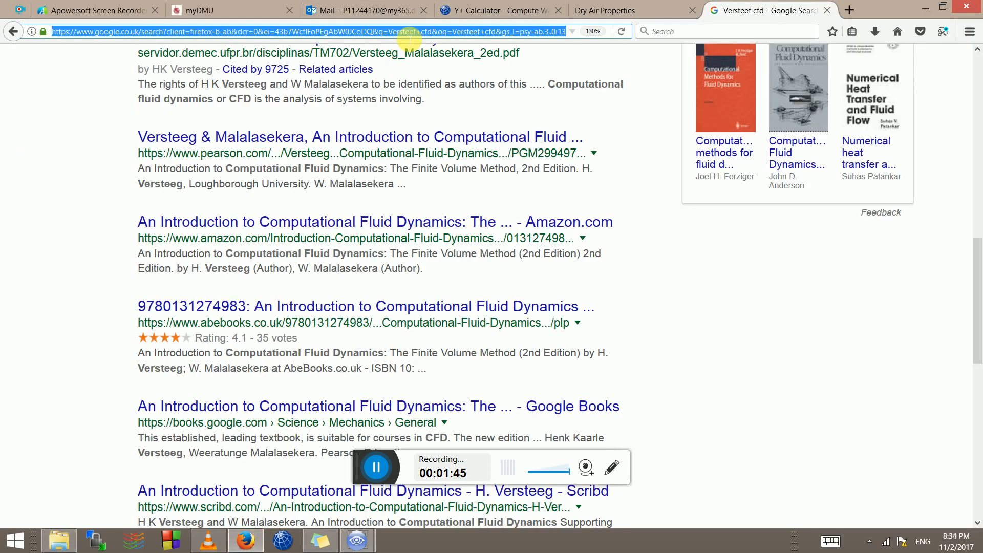
pyautogui.write('dropbox.com/')
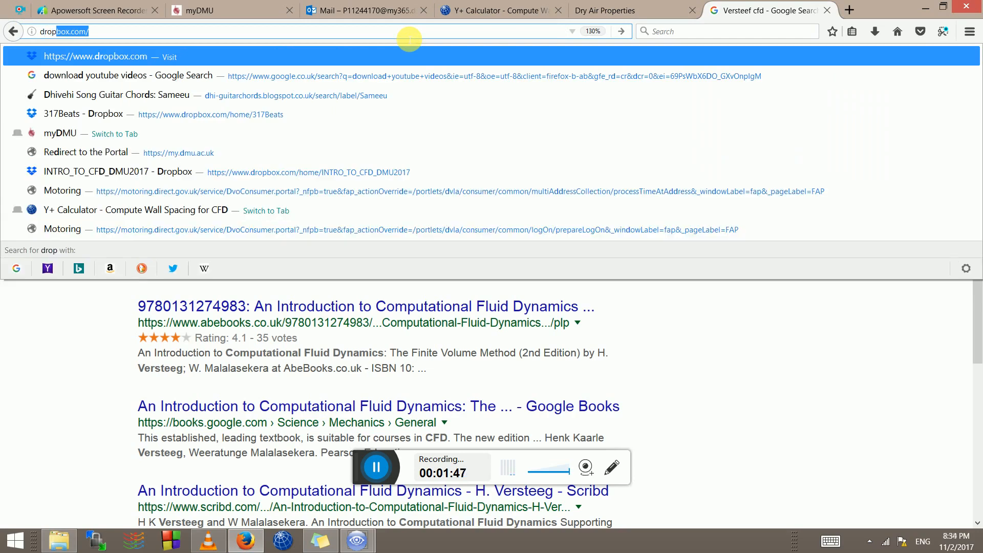
pyautogui.press('Return')
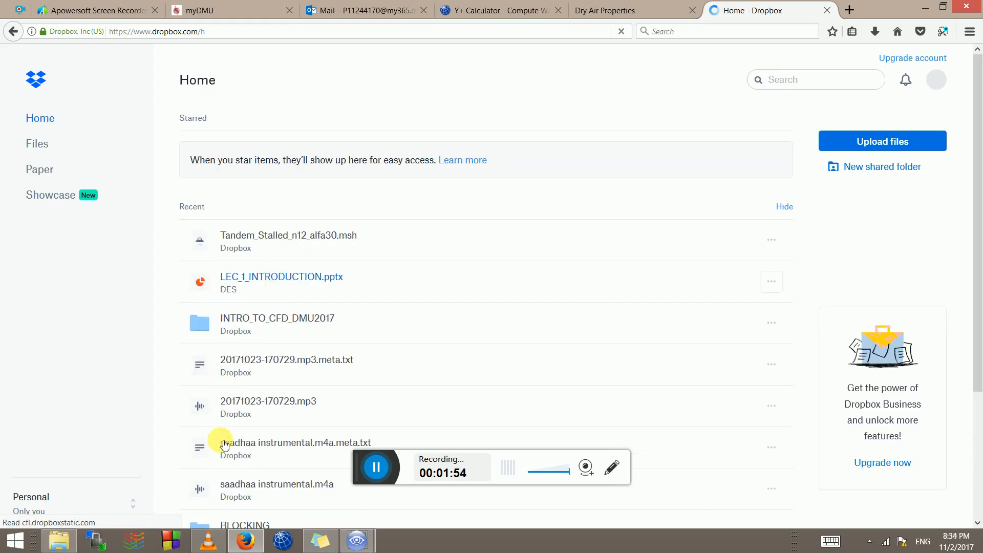
pyautogui.click(280, 320)
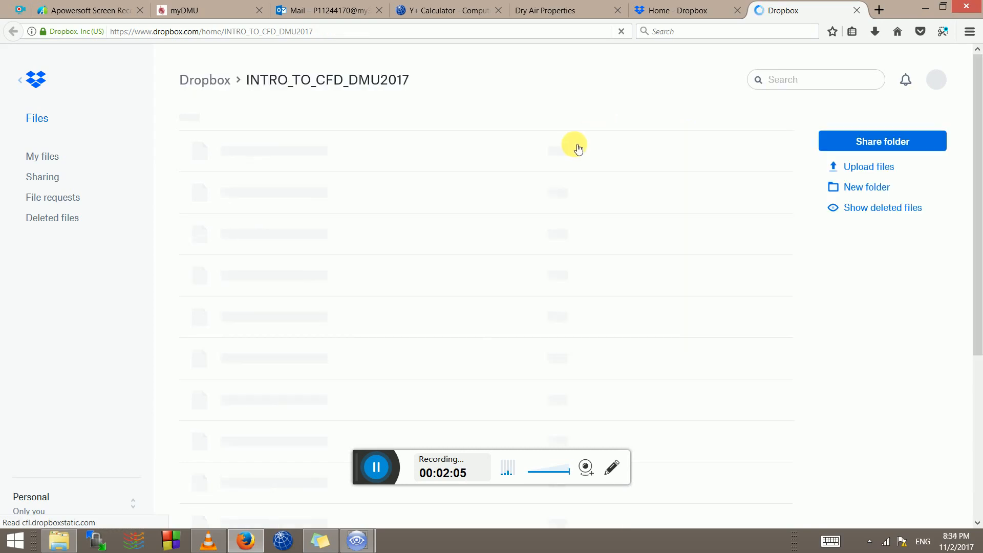
# Look through the course files in the Dropbox folder and bring up the Download option for 1_NACA0012.tin.
pyautogui.scroll(-1, 312, 261)
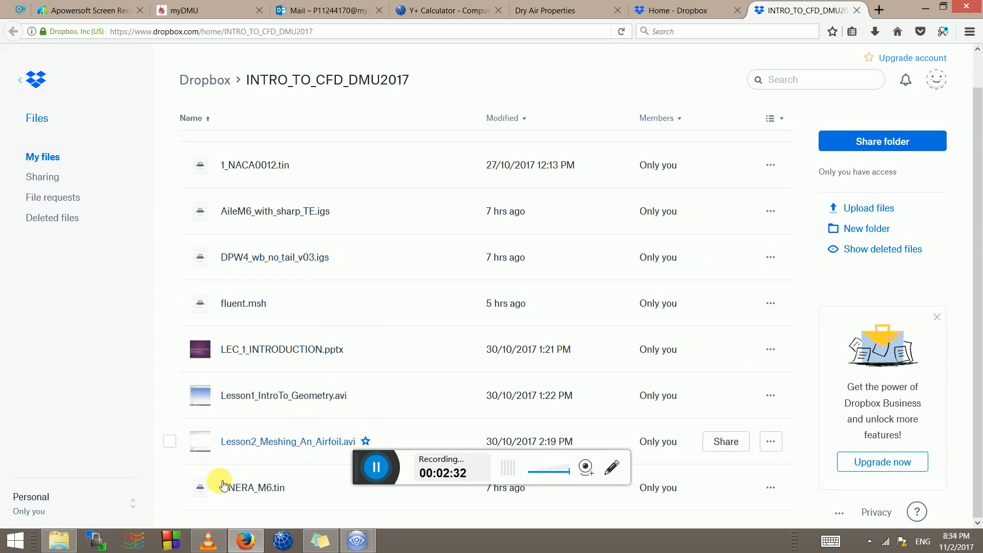
pyautogui.scroll(1, 271, 245)
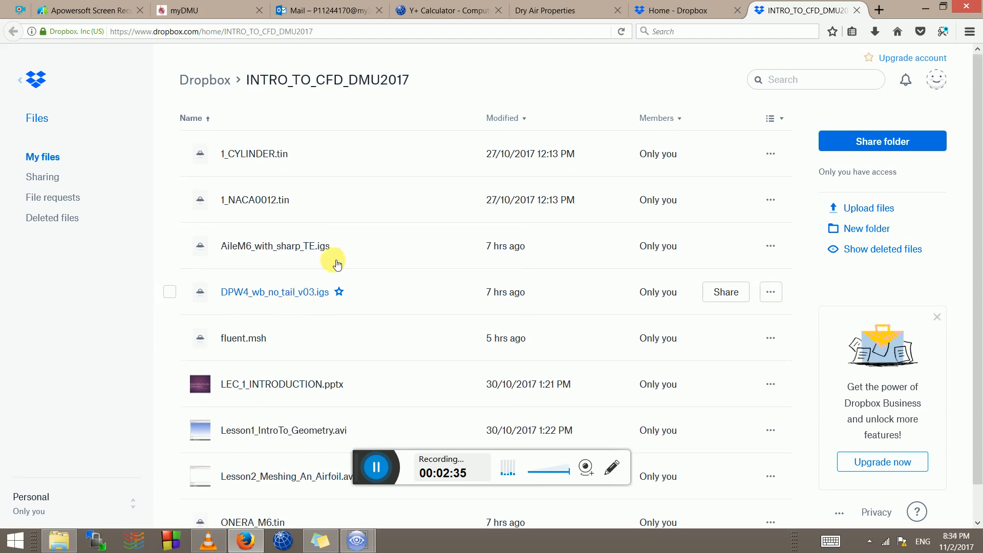
pyautogui.click(769, 199)
pyautogui.click(723, 225)
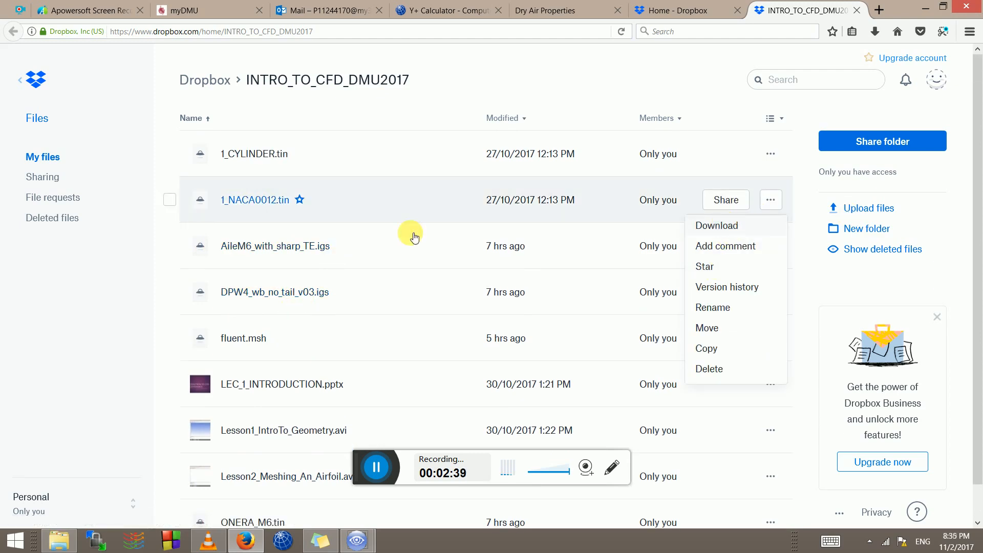
# Switch to File Explorer, open the GEOM folder and permanently delete the DAT files fluent-1-00001 to fluent-1-00036.
pyautogui.click(59, 541)
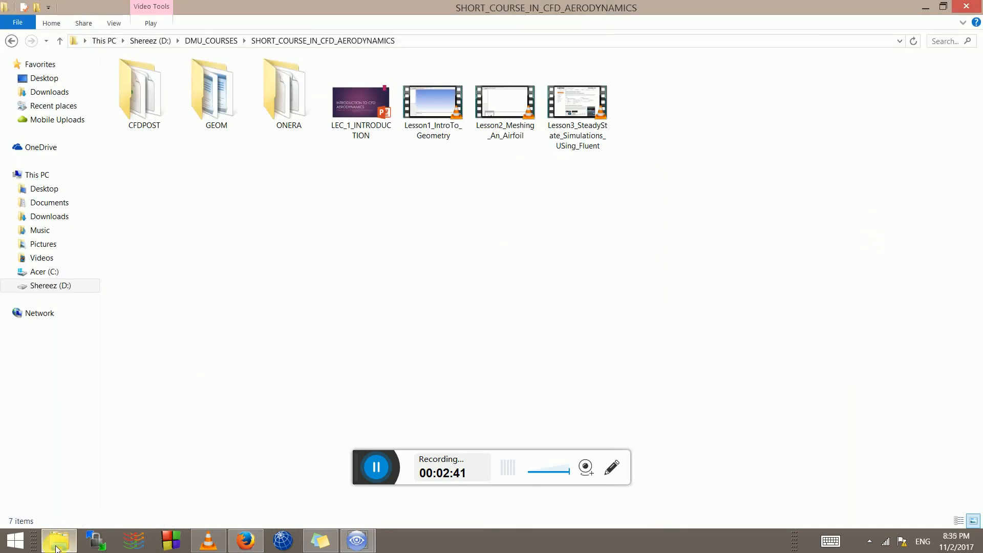
pyautogui.doubleClick(212, 95)
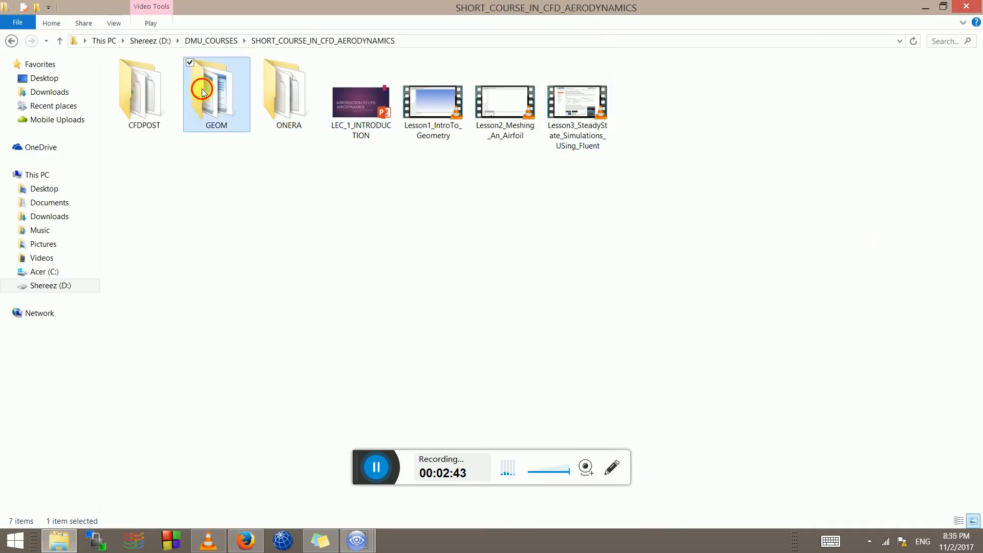
pyautogui.scroll(-6, 217, 451)
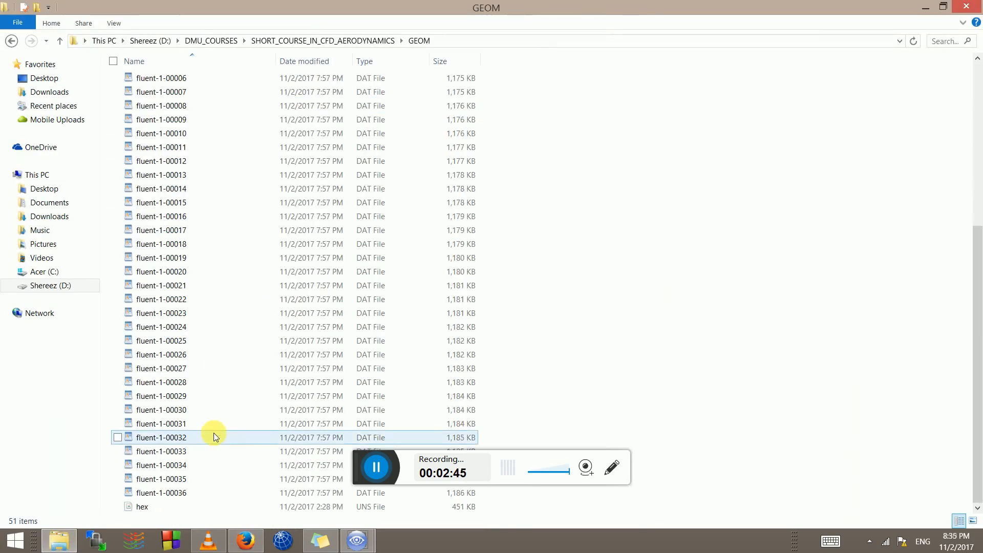
pyautogui.scroll(6, 368, 304)
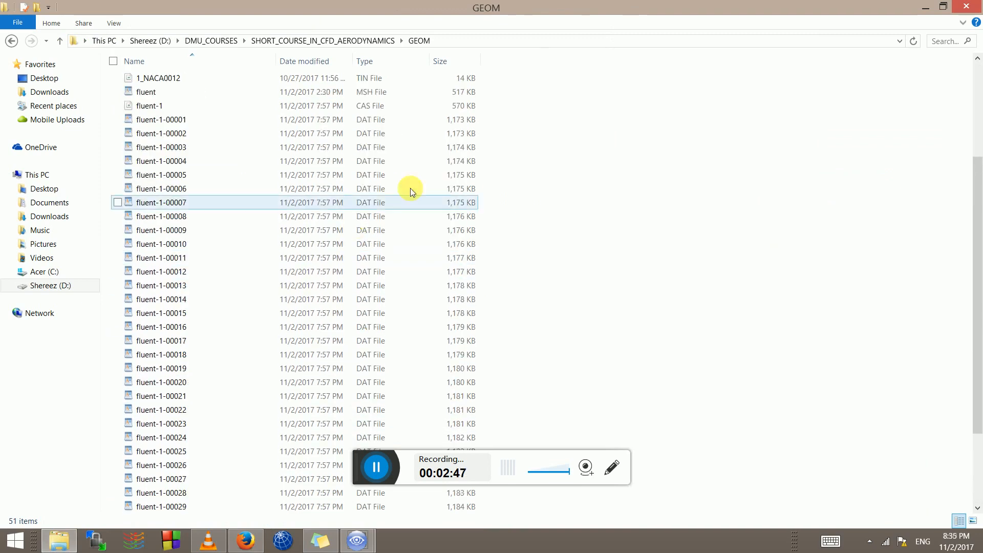
pyautogui.moveTo(515, 266); pyautogui.dragTo(119, 500)
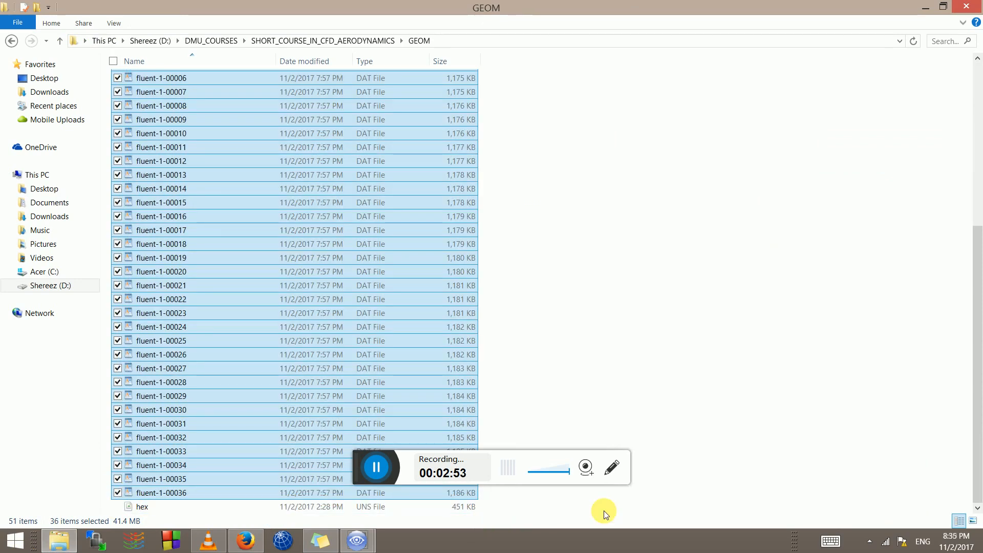
pyautogui.hotkey('shift', 'Delete')
pyautogui.press('Return')
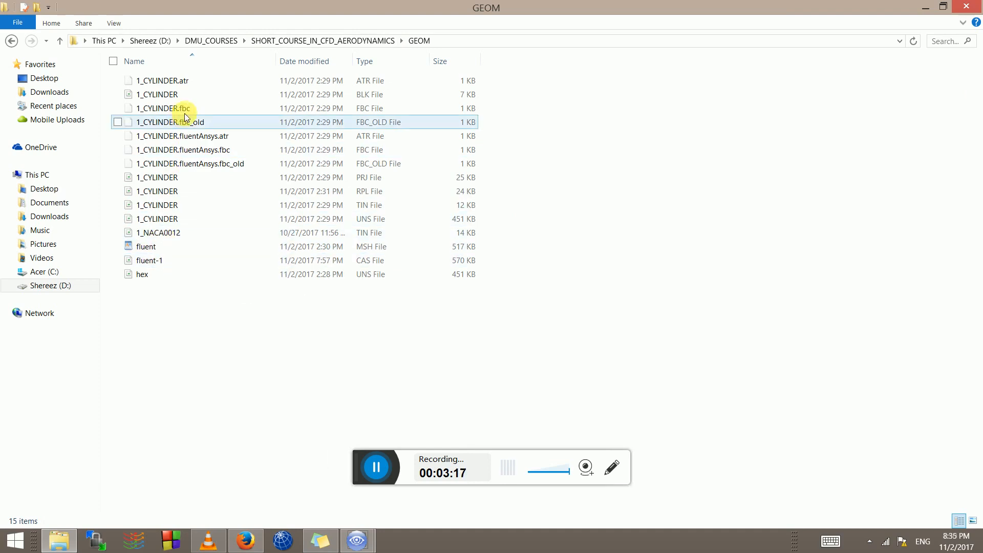
# Launch ICEM CFD 15.0 and close the CFD-Post session showing the cylinder visualization.
pyautogui.click(8, 545)
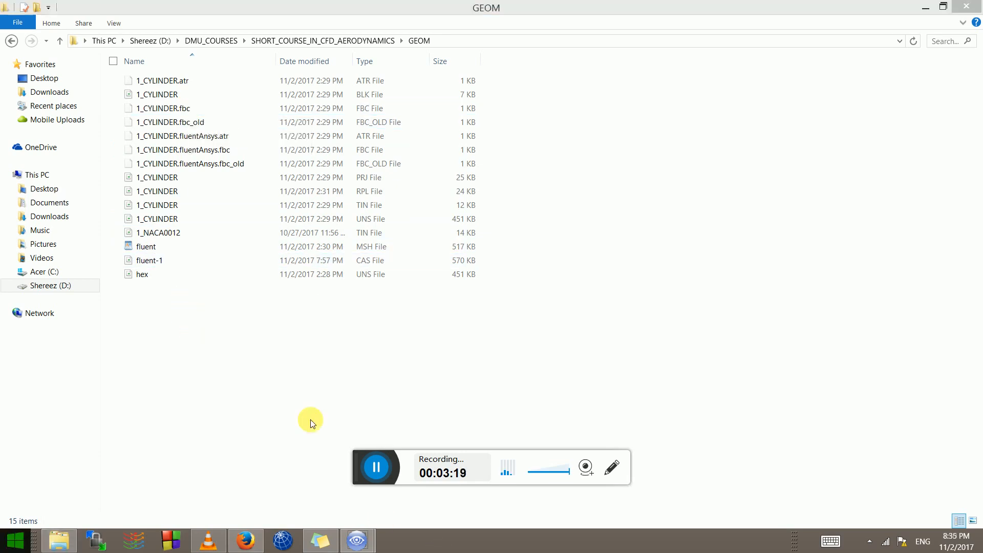
pyautogui.click(813, 226)
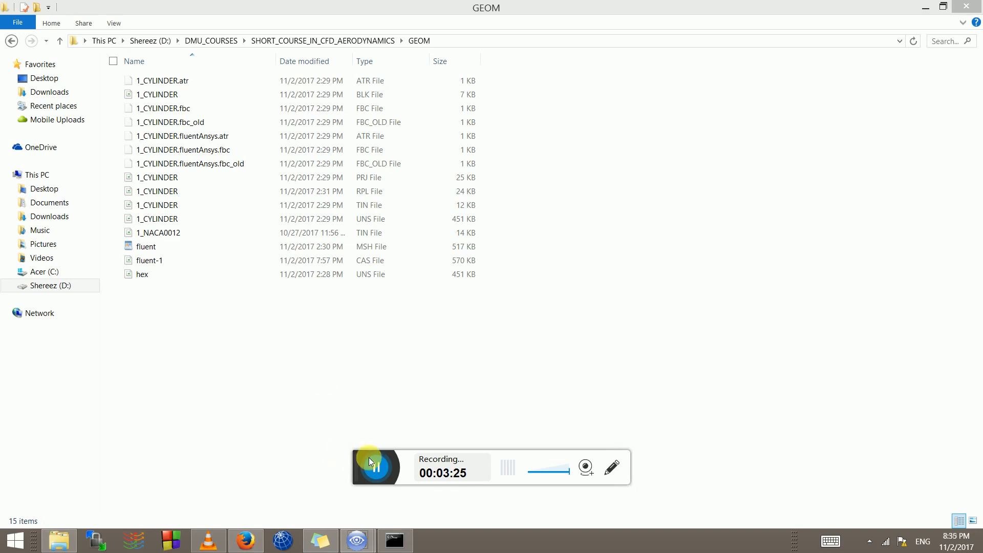
pyautogui.moveTo(371, 549)
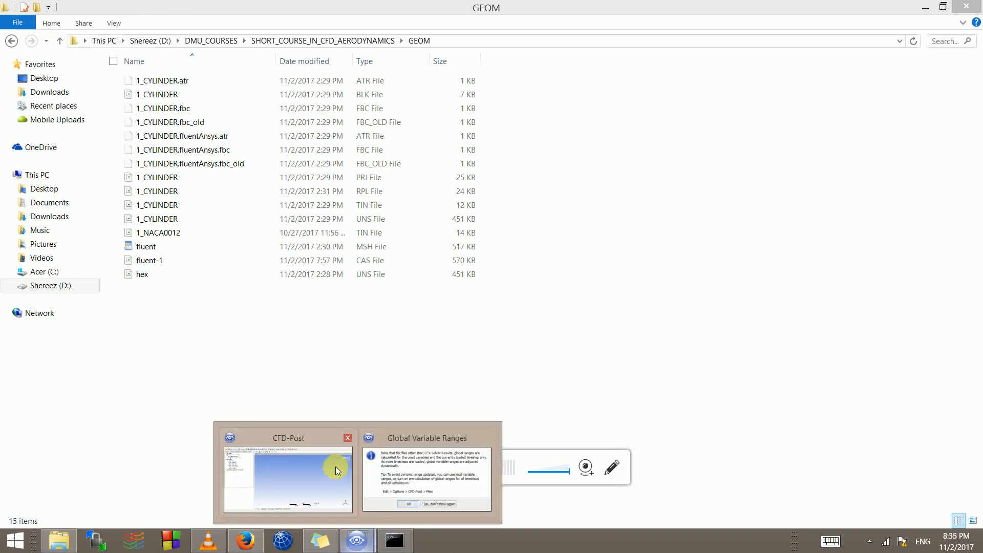
pyautogui.click(336, 466)
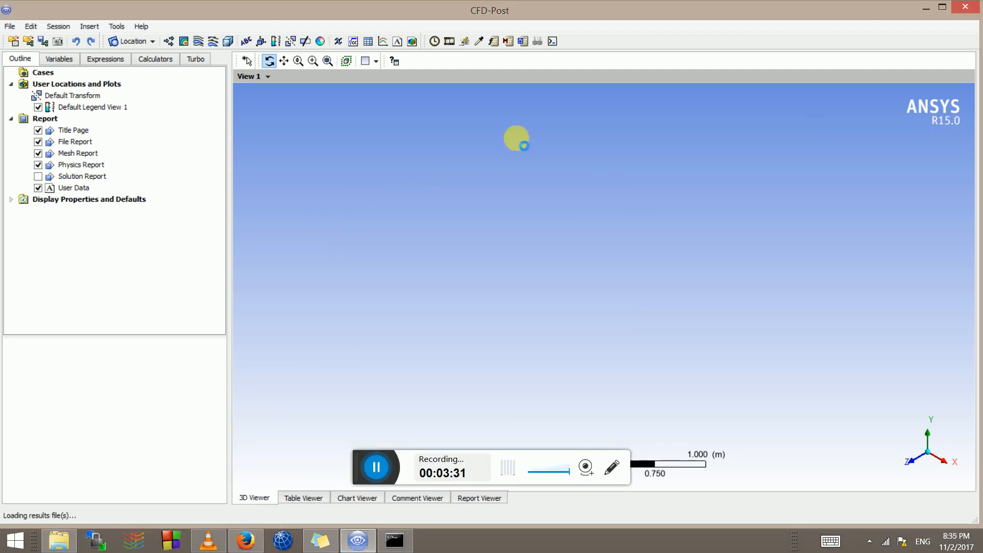
pyautogui.moveTo(975, 11)
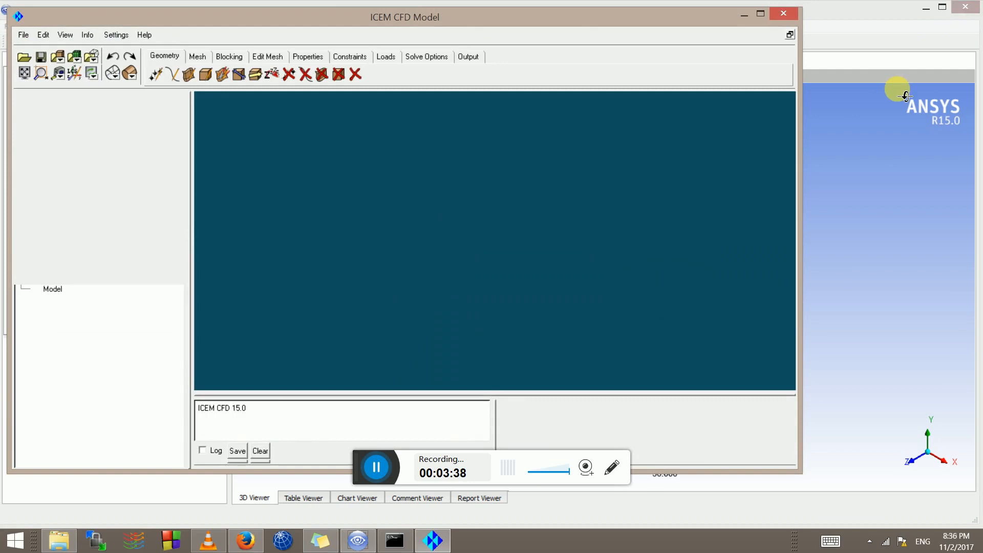
pyautogui.click(909, 83)
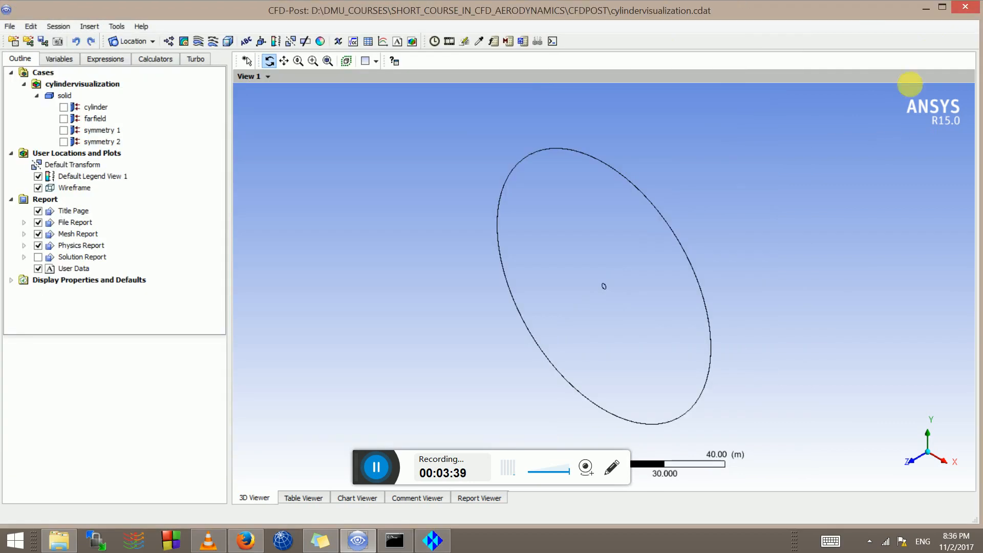
pyautogui.click(965, 8)
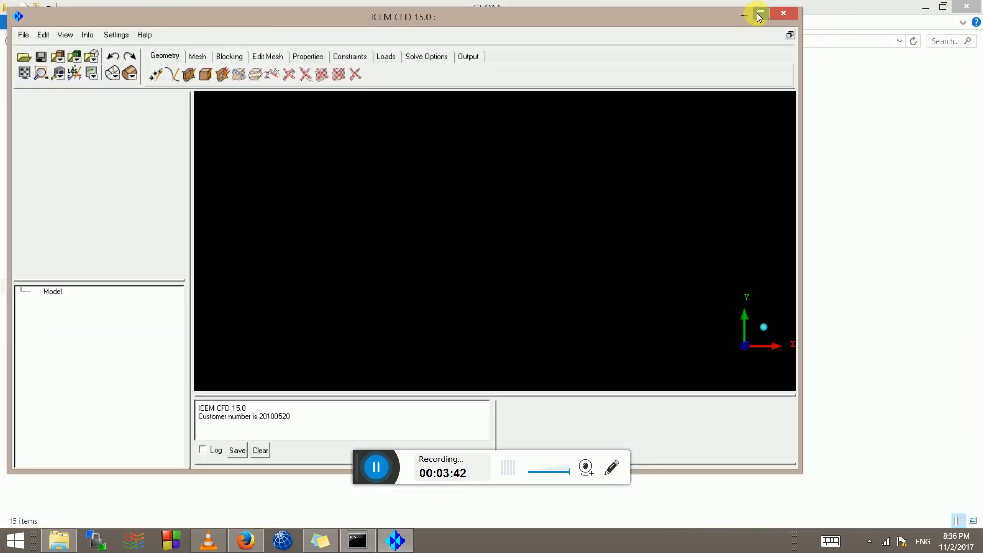
# Open the geometry 1_NACA0012 from D:\DMU_COURSES\SHORT_COURSE_IN_CFD_AERODYNAMICS\GEOM and create a new project for it.
pyautogui.click(759, 15)
pyautogui.click(12, 22)
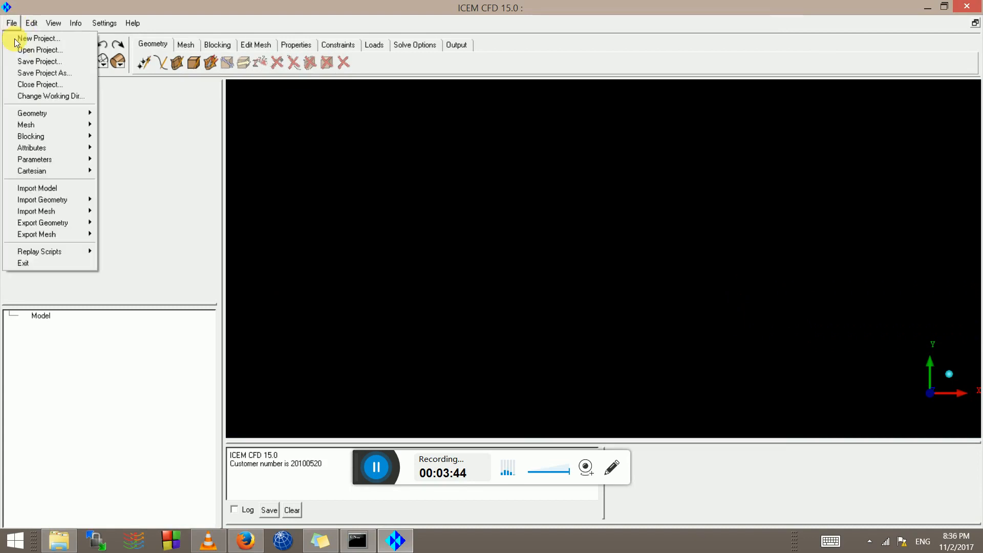
pyautogui.moveTo(72, 112)
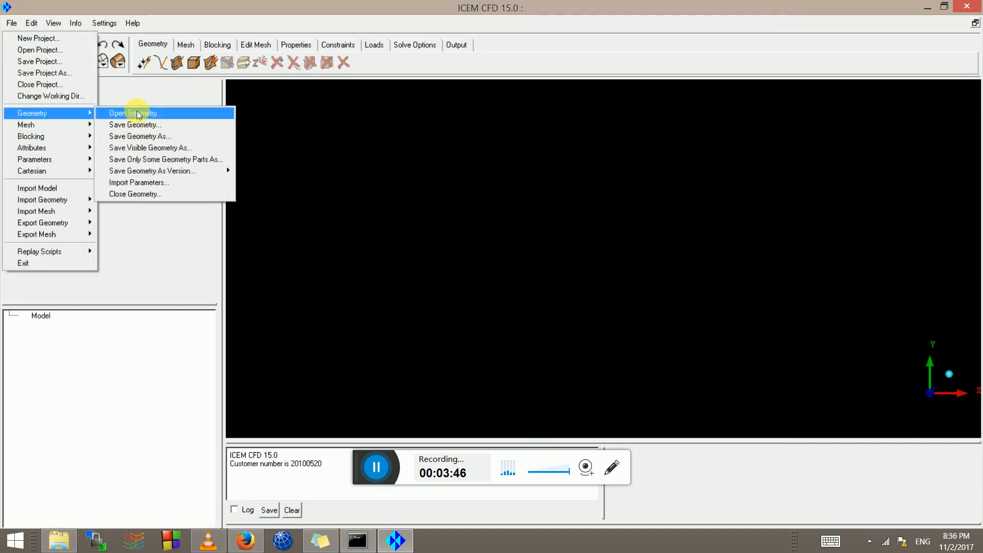
pyautogui.click(123, 113)
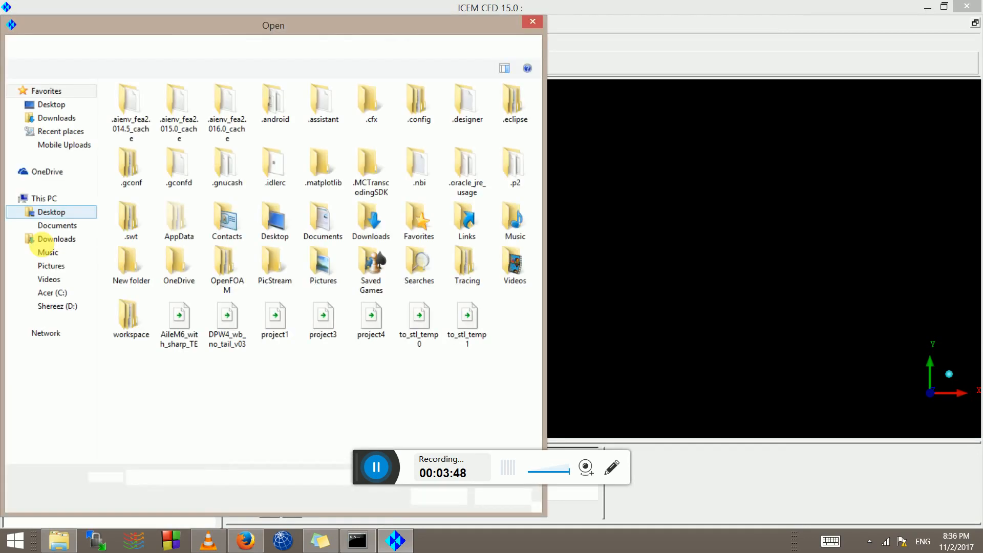
pyautogui.click(58, 306)
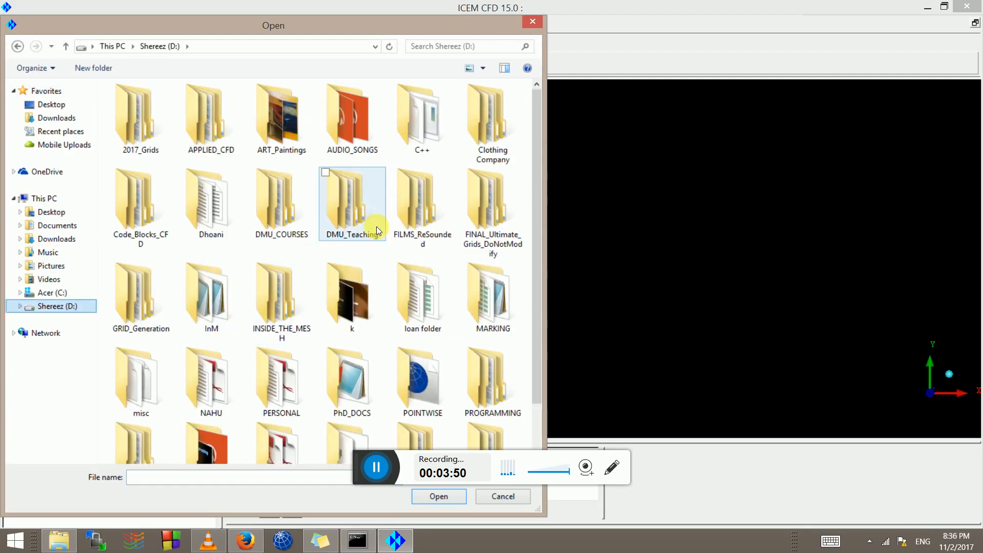
pyautogui.doubleClick(279, 230)
pyautogui.doubleClick(135, 105)
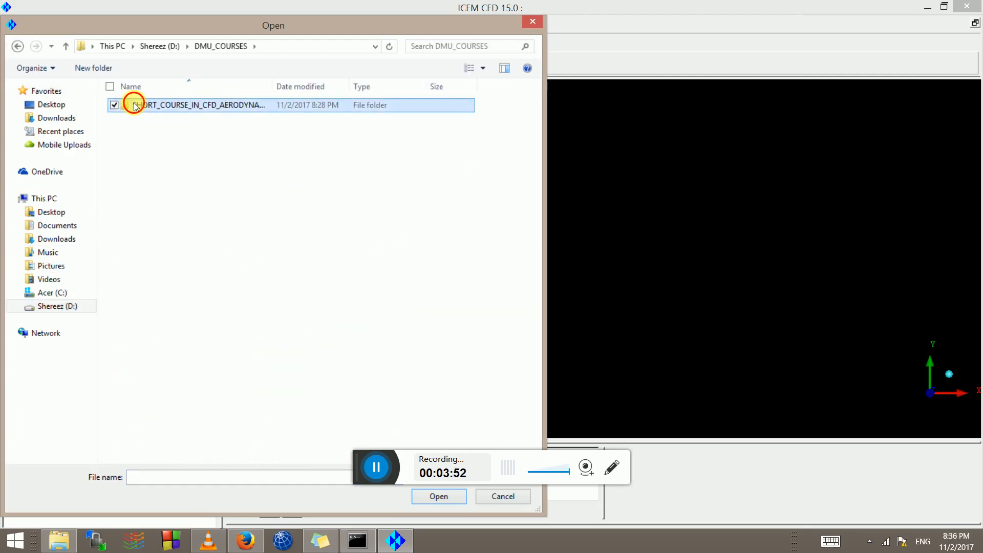
pyautogui.click(231, 130)
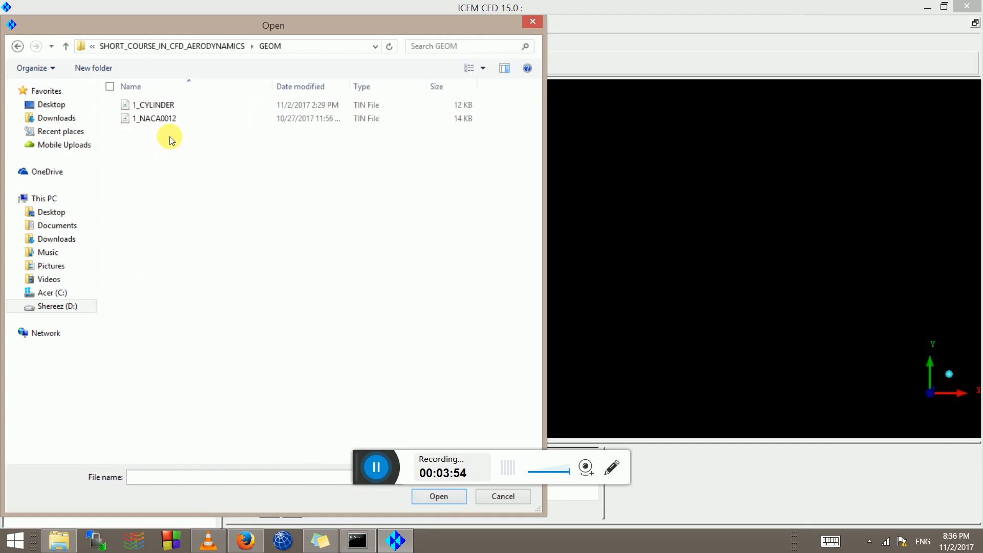
pyautogui.click(156, 122)
pyautogui.doubleClick(156, 122)
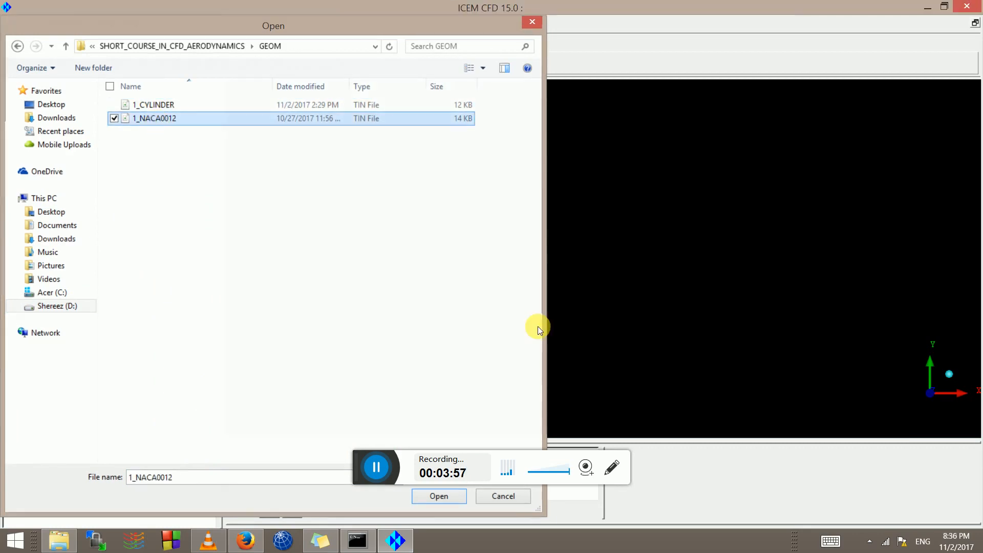
pyautogui.click(453, 330)
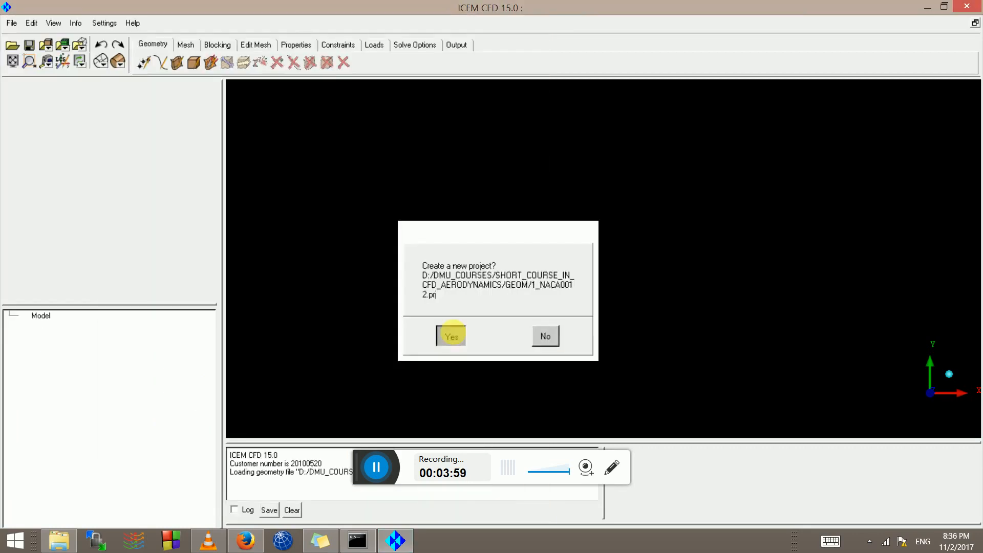
# Fit the airfoil in view, enlarge and expand the model tree, and display the geometry points along with the curves.
pyautogui.click(13, 62)
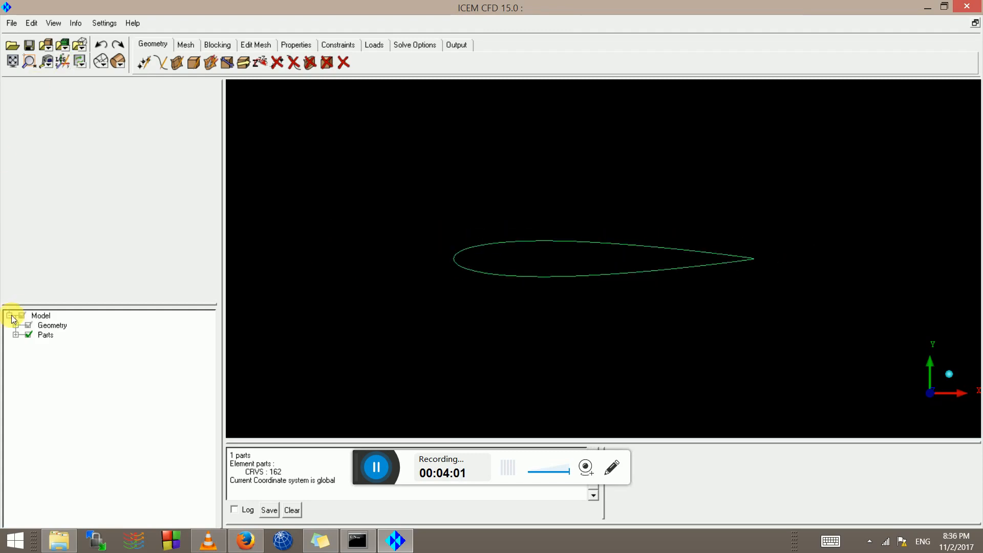
pyautogui.moveTo(35, 308); pyautogui.dragTo(45, 282)
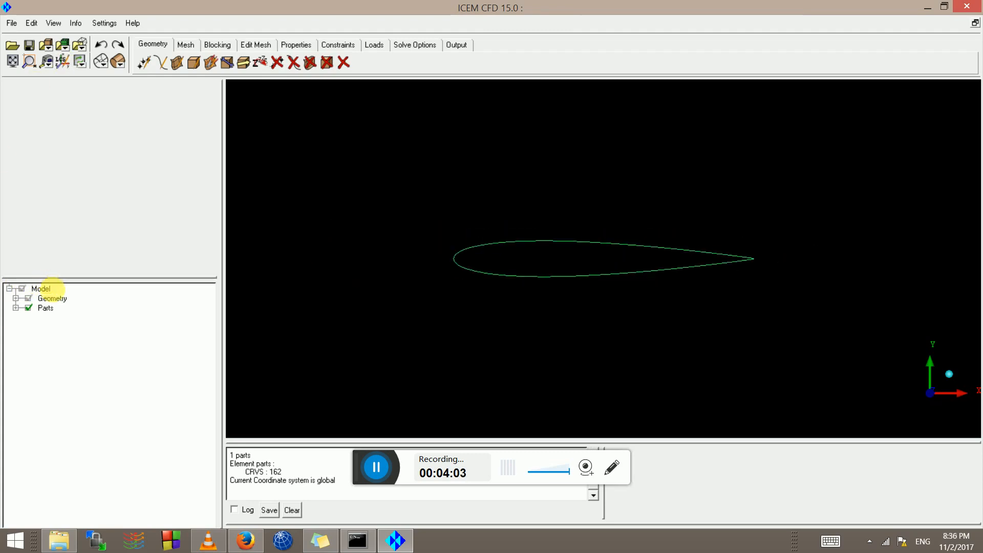
pyautogui.scroll(-2, 519, 274)
pyautogui.moveTo(399, 202); pyautogui.dragTo(448, 292)
pyautogui.click(16, 299)
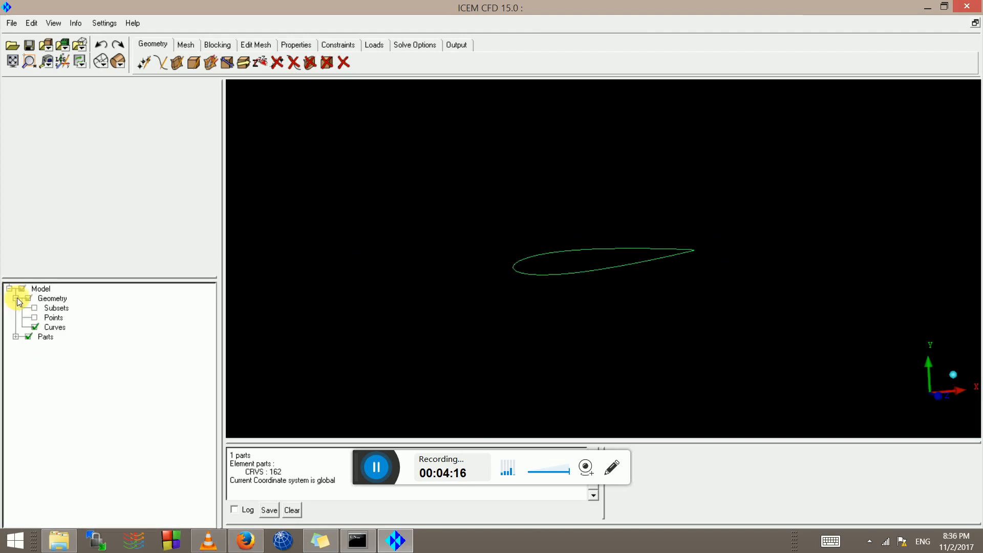
pyautogui.click(35, 318)
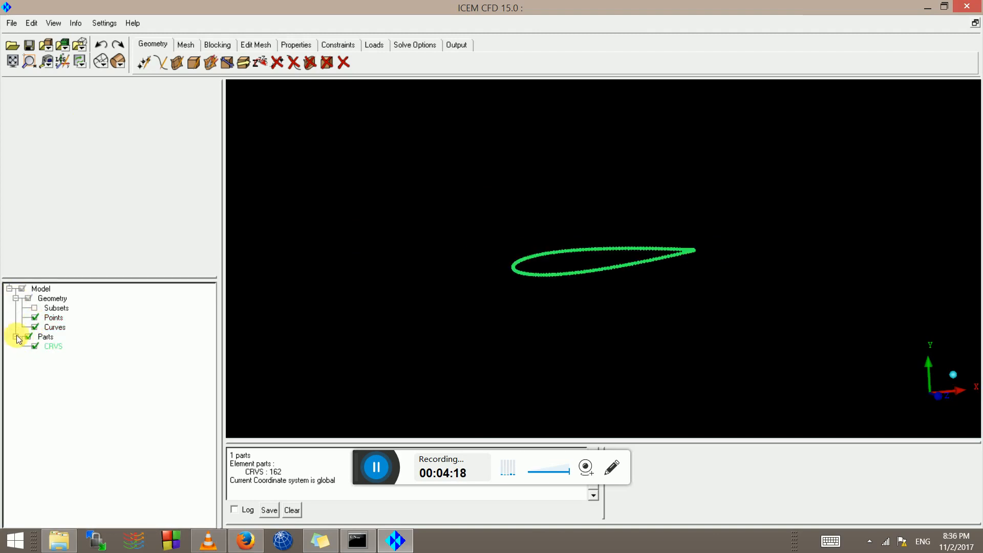
# Examine the points and curves at the airfoil's trailing edge up close.
pyautogui.moveTo(581, 233); pyautogui.dragTo(389, 212)
pyautogui.scroll(3, 899, 285)
pyautogui.moveTo(885, 288); pyautogui.dragTo(514, 272, button='middle')
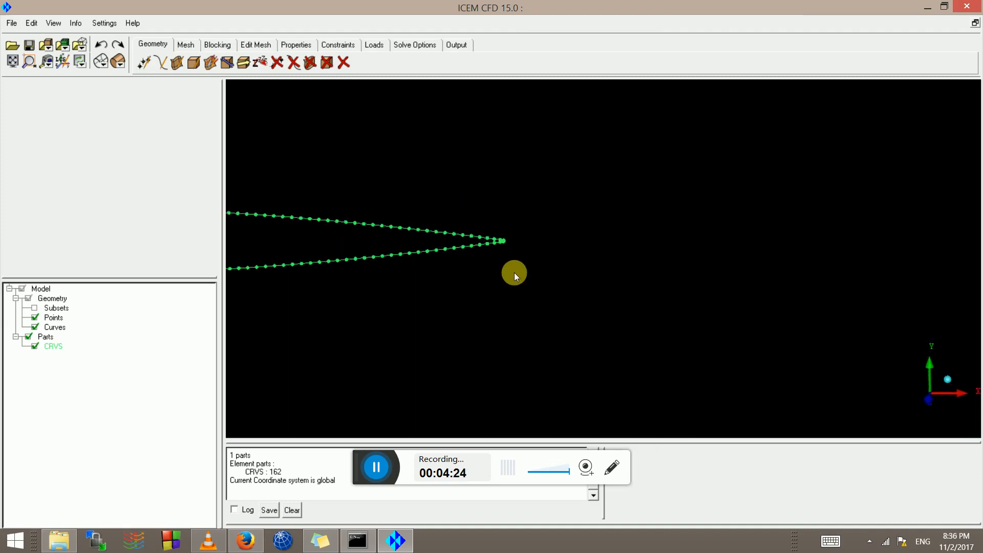
pyautogui.scroll(3, 475, 238)
pyautogui.scroll(4, 343, 211)
pyautogui.moveTo(328, 208); pyautogui.dragTo(560, 234, button='middle')
pyautogui.scroll(5, 592, 234)
pyautogui.scroll(1, 539, 318)
pyautogui.scroll(2, 539, 317)
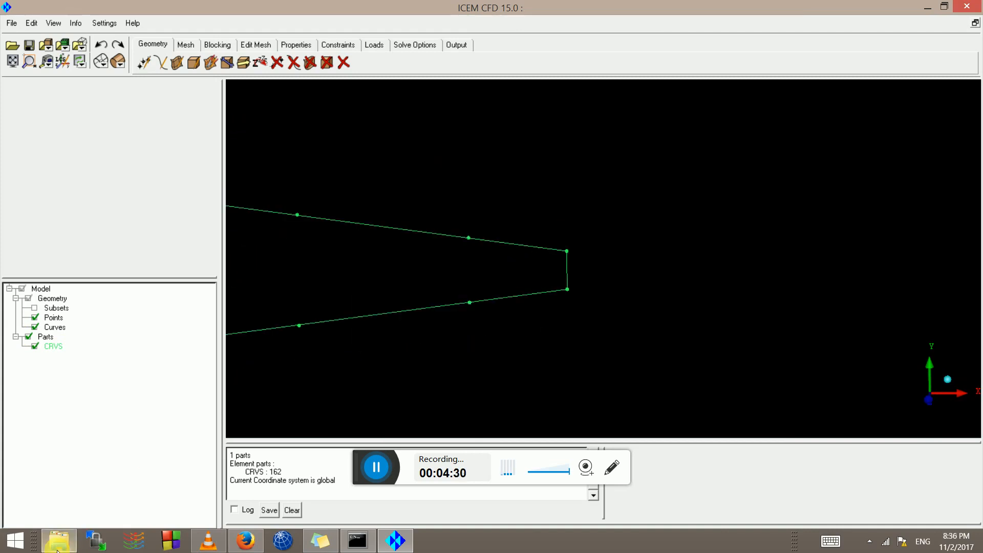
# Switch to File Explorer and look through the SHORT_COURSE_IN_CFD_AERODYNAMICS folder and its ONERA subfolder.
pyautogui.click(57, 548)
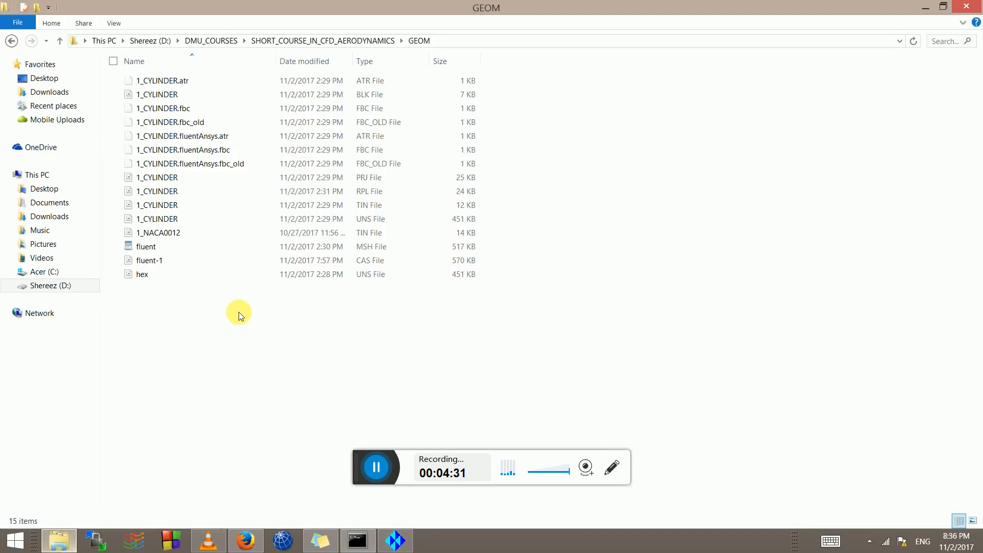
pyautogui.click(369, 40)
pyautogui.click(277, 130)
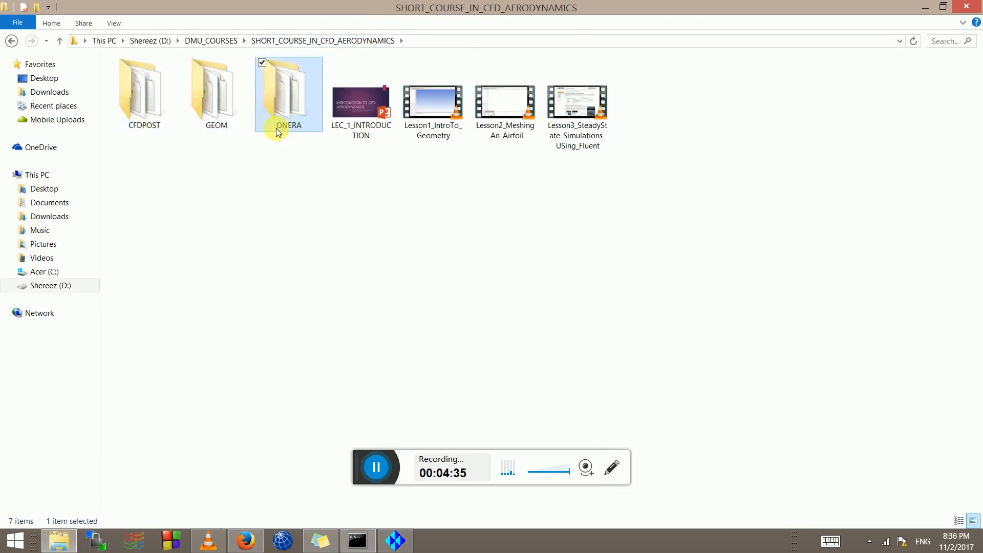
pyautogui.doubleClick(277, 128)
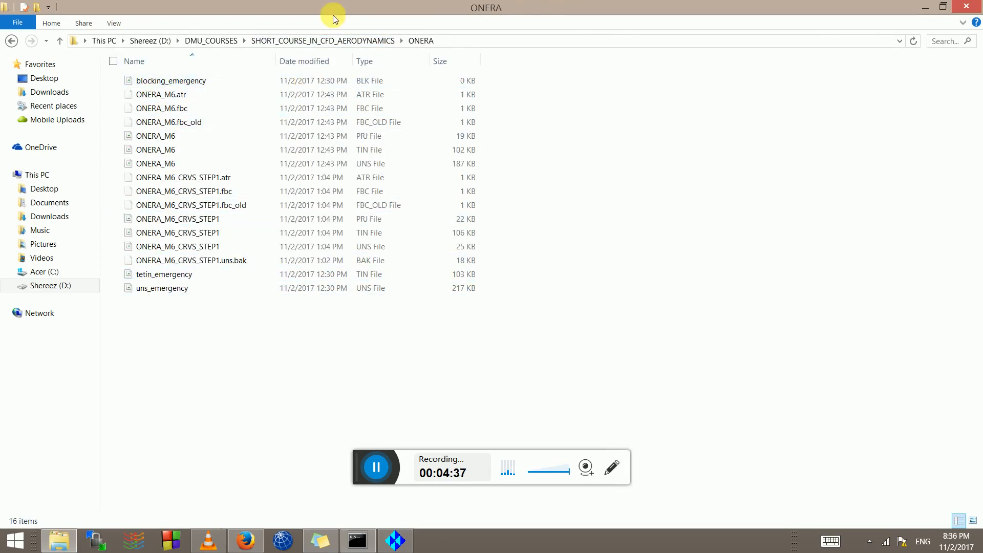
pyautogui.click(323, 41)
pyautogui.click(382, 388)
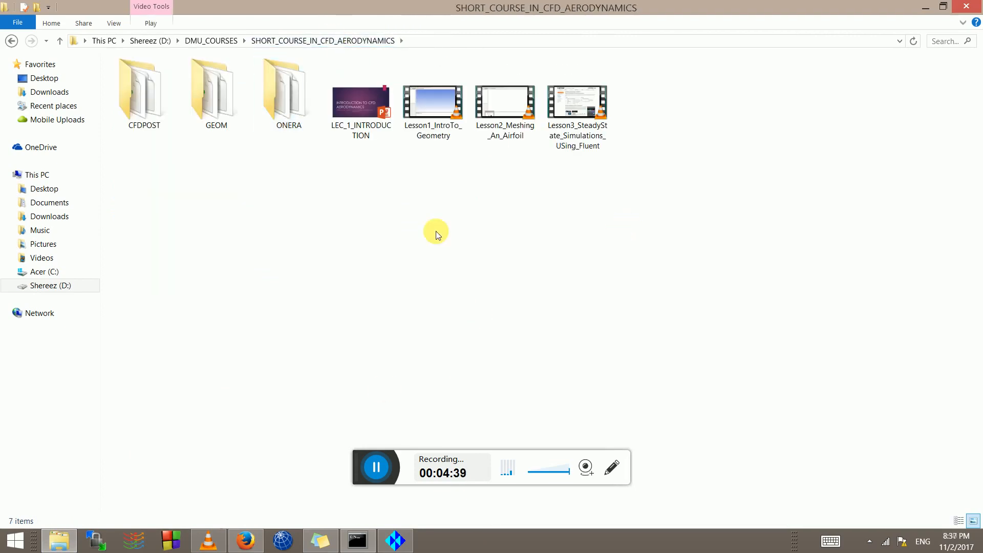
# Switch back to ICEM CFD and examine the overall airfoil profile and its point distribution.
pyautogui.hotkey('alt', 'Tab')
pyautogui.scroll(-15, 516, 272)
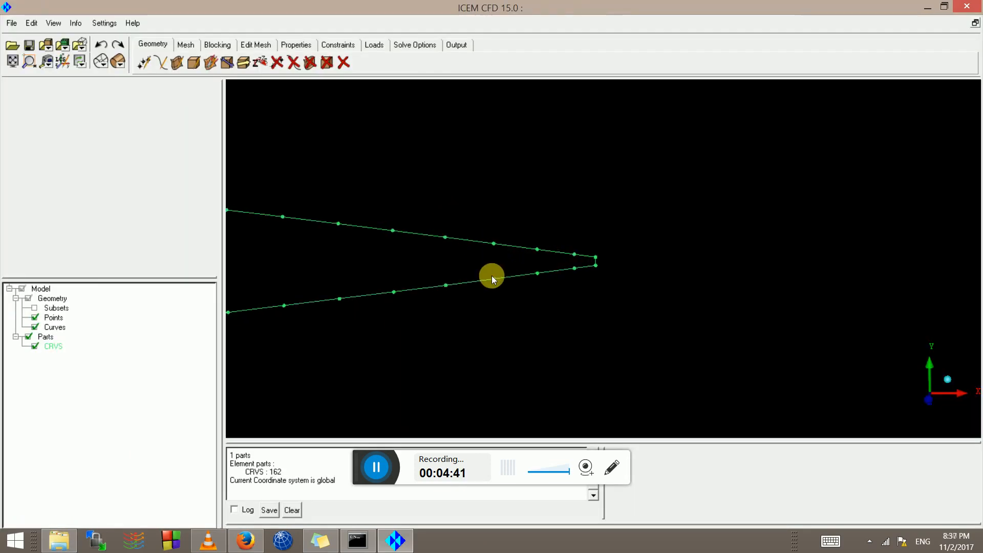
pyautogui.scroll(-5, 465, 257)
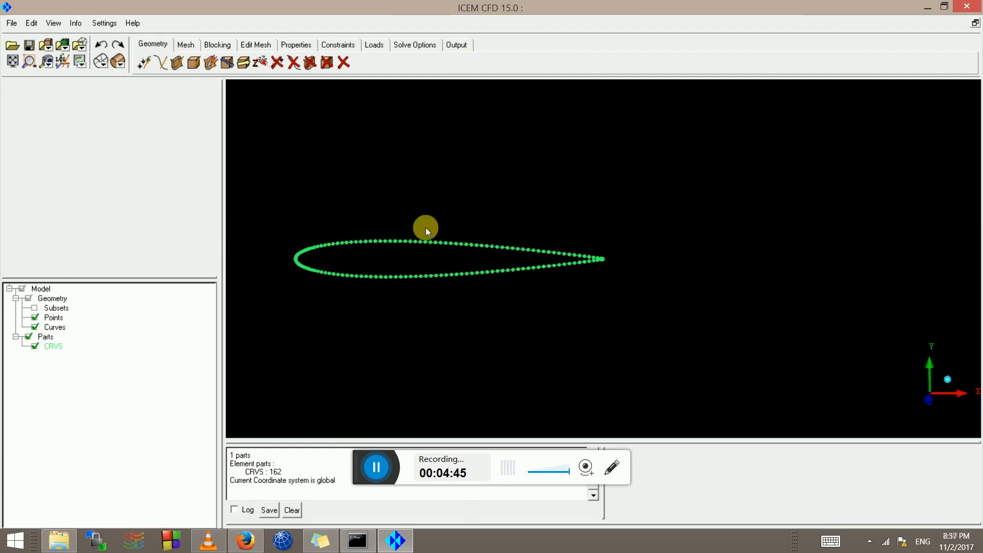
pyautogui.scroll(5, 382, 253)
pyautogui.moveTo(382, 253); pyautogui.dragTo(677, 250, button='middle')
pyautogui.scroll(-3, 496, 257)
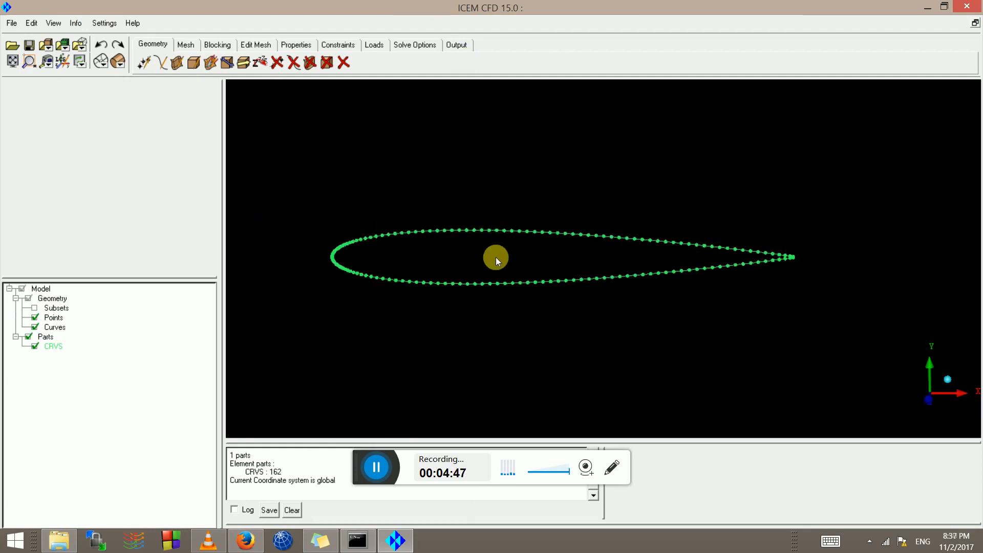
pyautogui.scroll(-2, 495, 257)
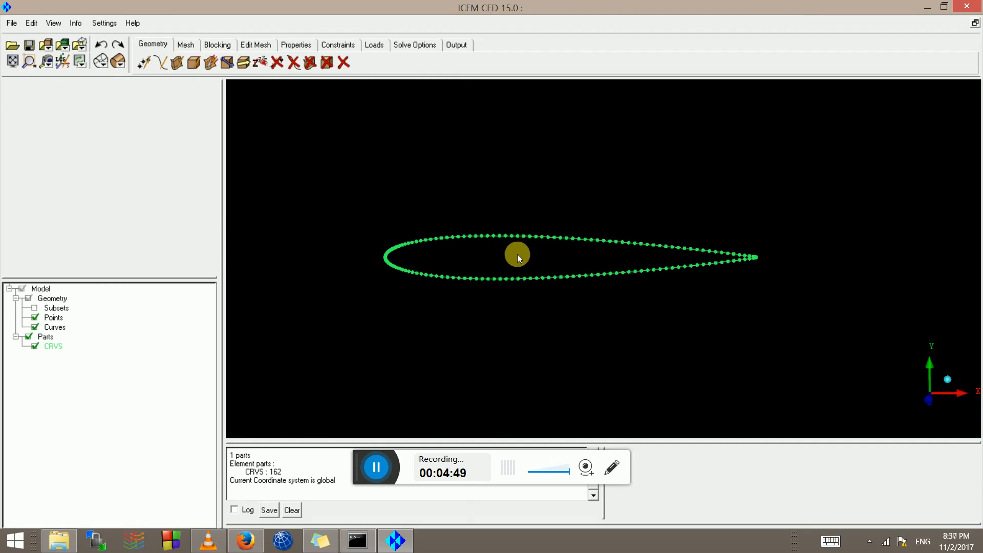
pyautogui.scroll(3, 489, 246)
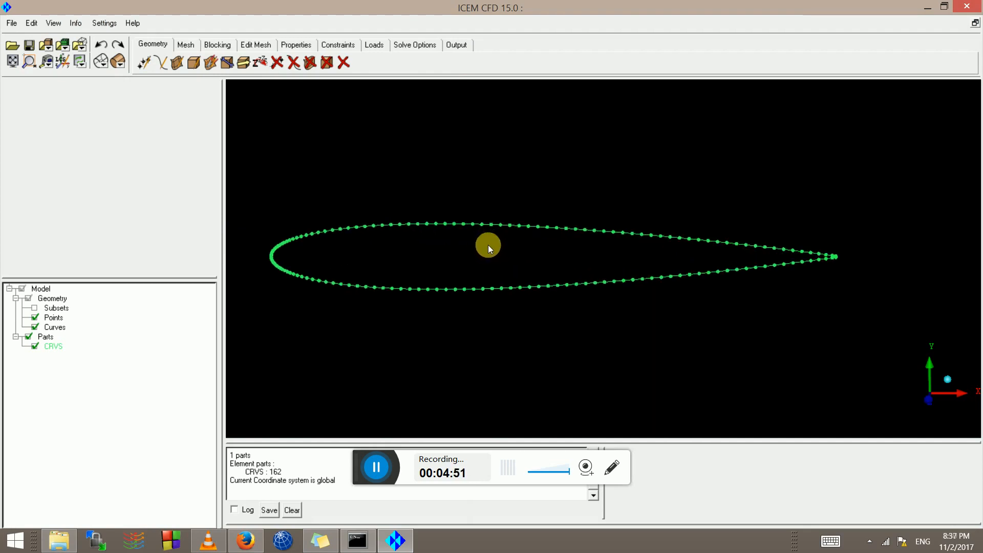
pyautogui.scroll(-1, 449, 232)
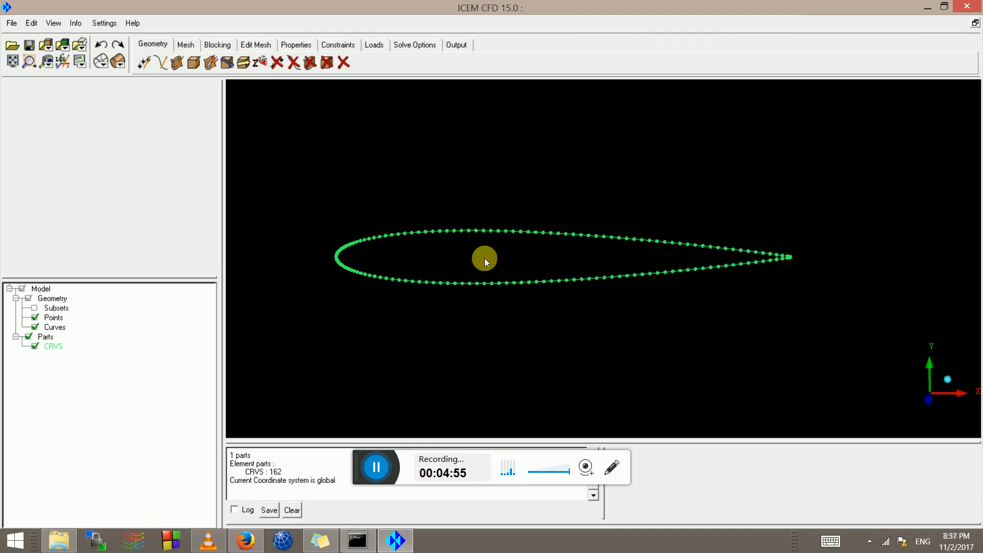
pyautogui.scroll(-2, 463, 256)
pyautogui.scroll(2, 396, 261)
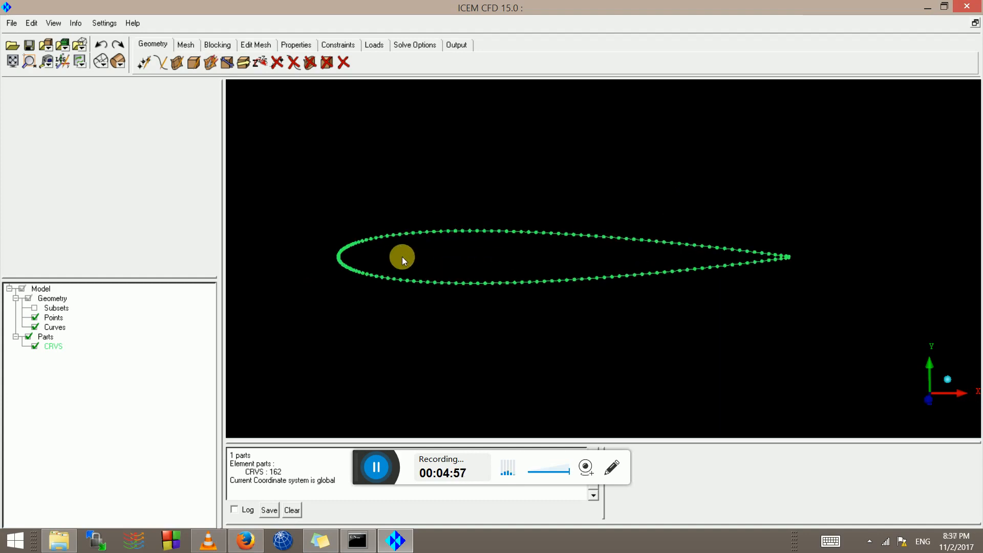
pyautogui.scroll(-2, 431, 244)
pyautogui.scroll(4, 818, 294)
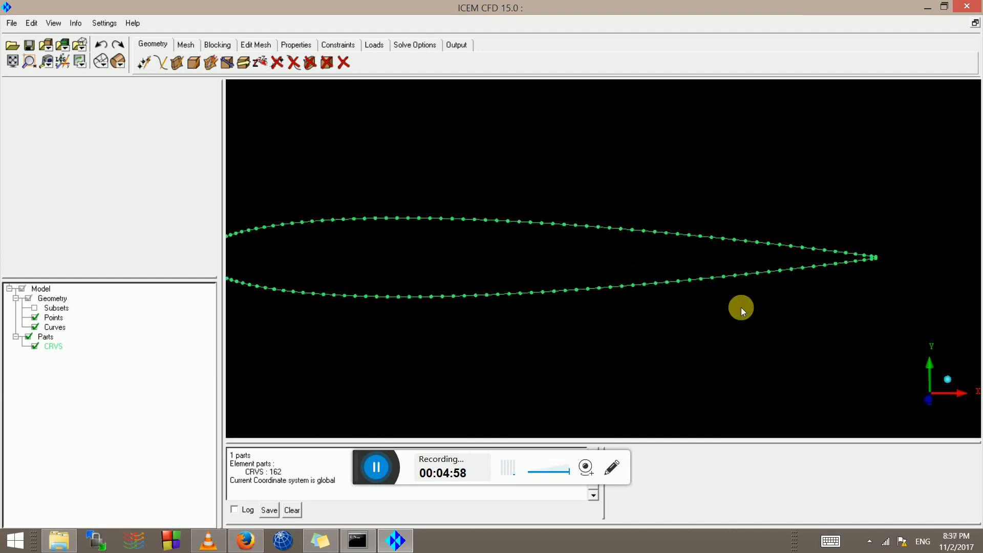
# Measure the distance between the lower and upper corner points of the airfoil's trailing edge.
pyautogui.moveTo(741, 308); pyautogui.dragTo(581, 234, button='middle')
pyautogui.scroll(4, 502, 297)
pyautogui.scroll(2, 520, 236)
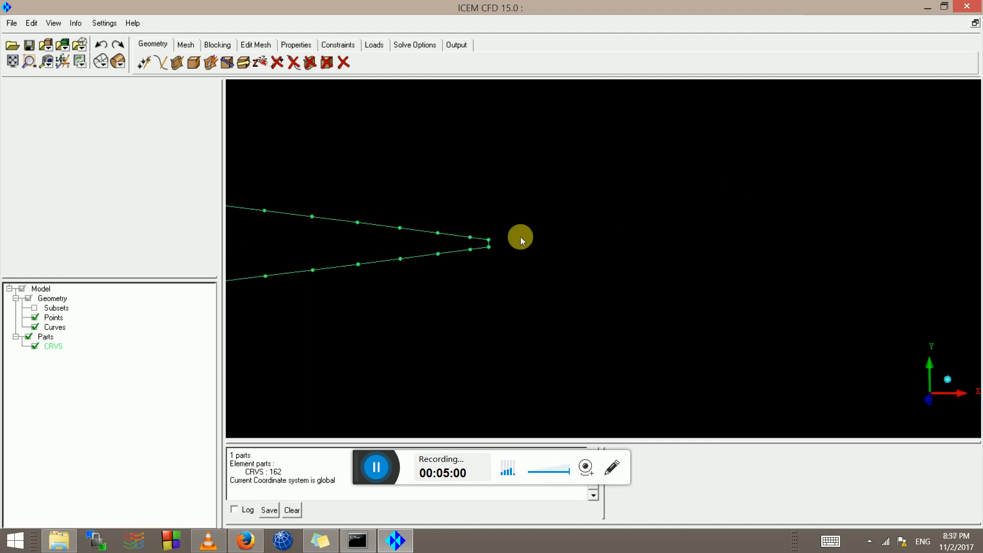
pyautogui.scroll(1, 520, 238)
pyautogui.moveTo(548, 262); pyautogui.dragTo(727, 293, button='middle')
pyautogui.scroll(3, 597, 281)
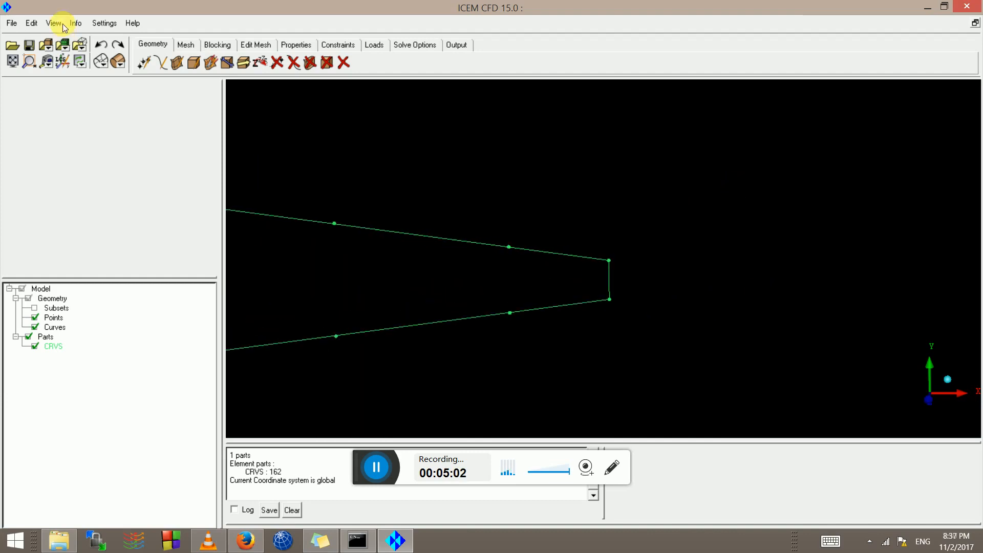
pyautogui.click(44, 63)
pyautogui.click(611, 300)
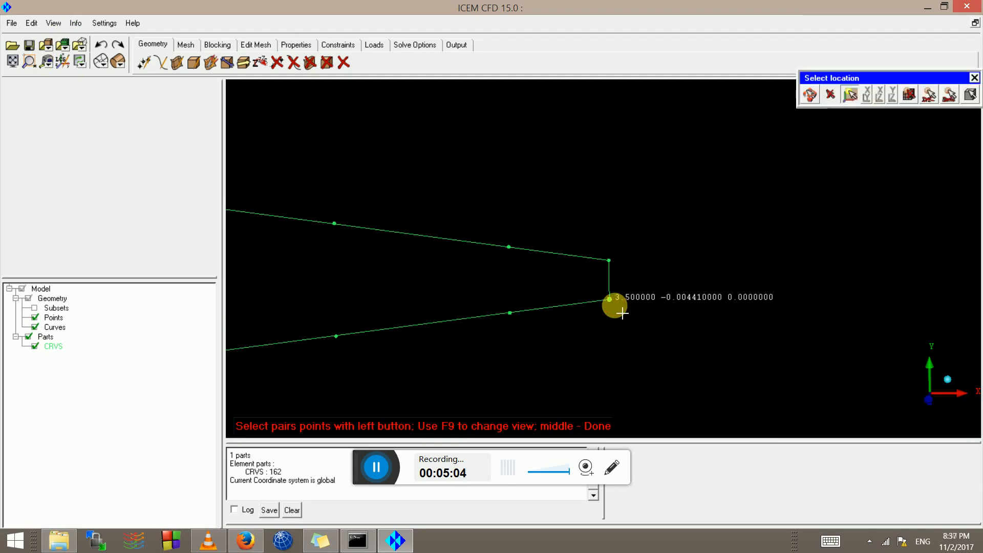
pyautogui.click(614, 261)
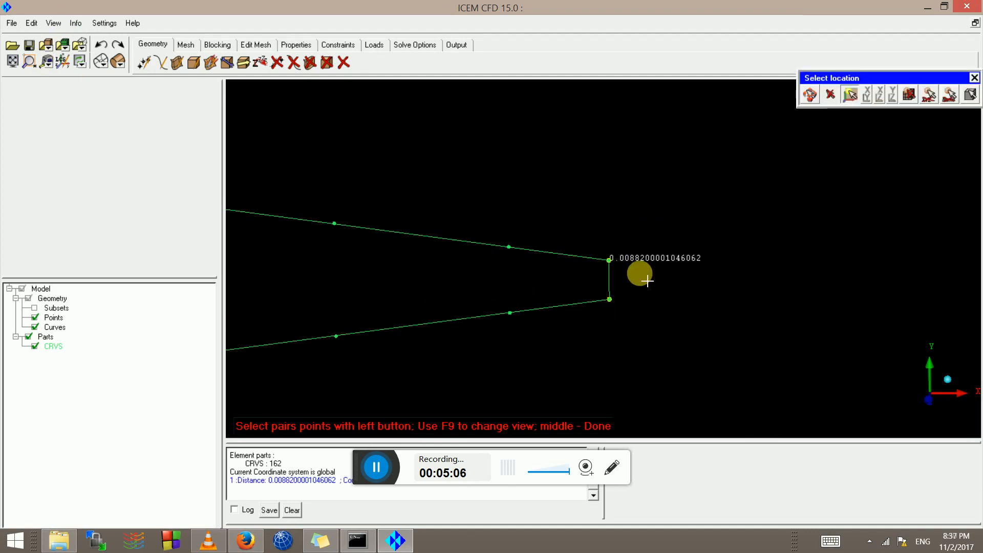
pyautogui.scroll(-5, 641, 277)
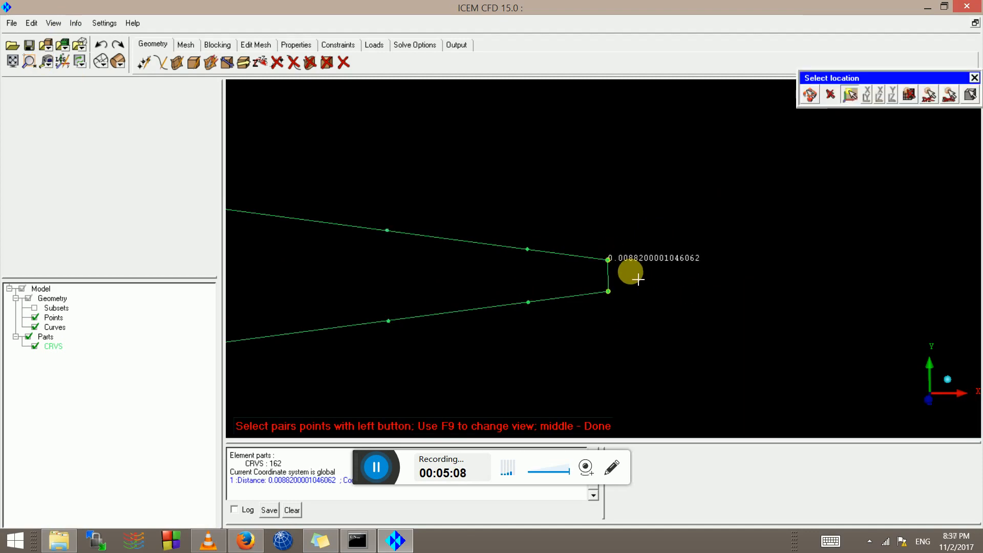
pyautogui.middleClick(619, 281)
# Examine the point distribution around the airfoil's leading edge, finishing with the whole profile in view.
pyautogui.scroll(-6, 616, 277)
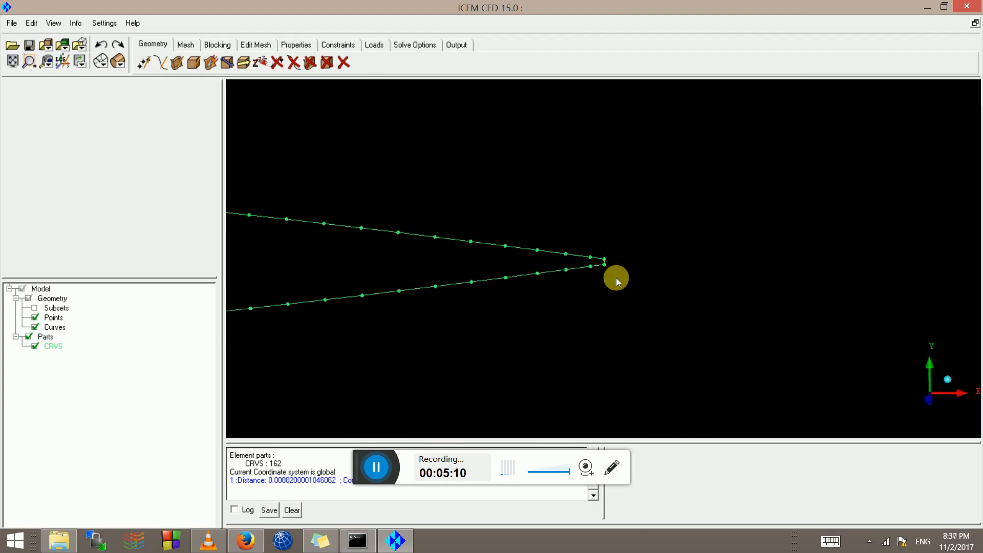
pyautogui.scroll(-1, 329, 249)
pyautogui.moveTo(329, 249); pyautogui.dragTo(564, 245, button='middle')
pyautogui.scroll(4, 451, 256)
pyautogui.scroll(2, 406, 273)
pyautogui.moveTo(422, 272); pyautogui.dragTo(575, 285, button='middle')
pyautogui.scroll(4, 463, 279)
pyautogui.moveTo(274, 260); pyautogui.dragTo(351, 263, button='middle')
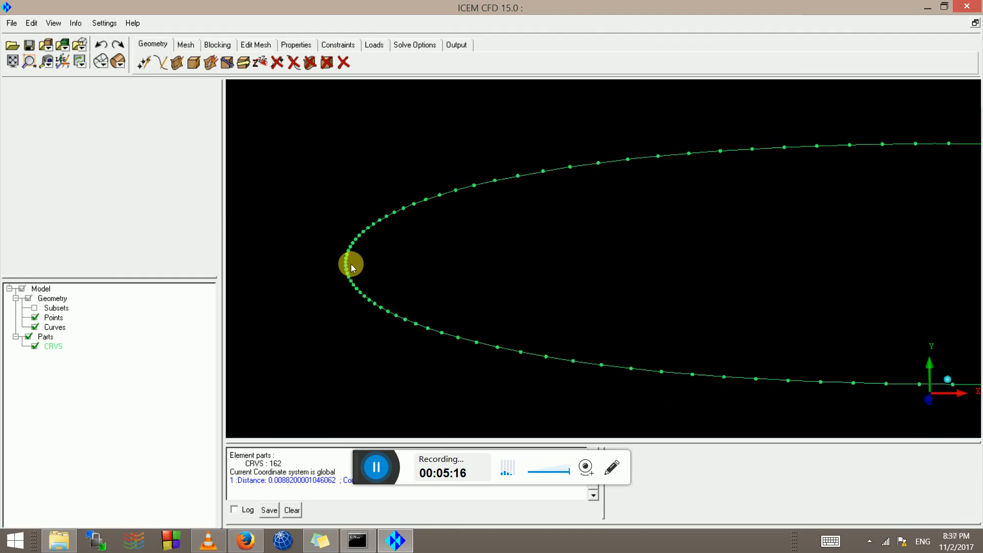
pyautogui.scroll(-1, 351, 263)
pyautogui.scroll(-3, 686, 266)
pyautogui.scroll(-1, 689, 285)
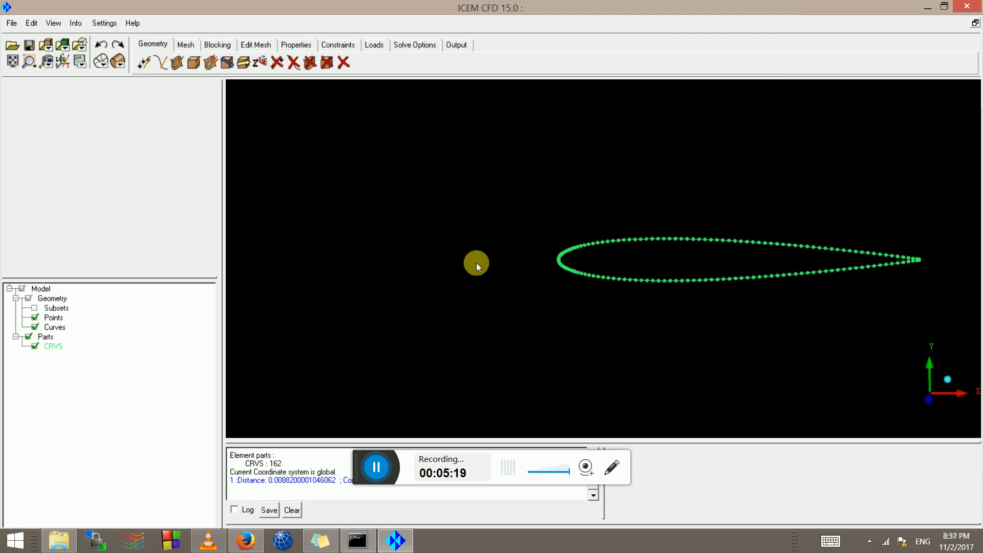
pyautogui.moveTo(474, 263)
pyautogui.mouseDown(button='middle')
pyautogui.moveTo(285, 241)
pyautogui.moveTo(624, 257)
pyautogui.moveTo(481, 258)
pyautogui.mouseUp(button='middle')
pyautogui.scroll(2, 301, 237)
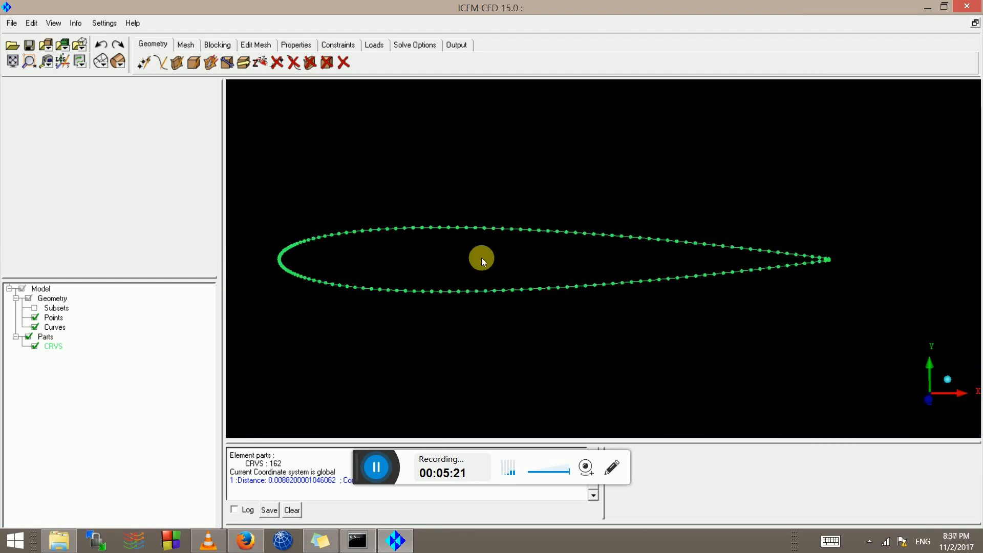
# Hide the airfoil's points to view its curves alone, and turn the points back on.
pyautogui.scroll(-2, 479, 259)
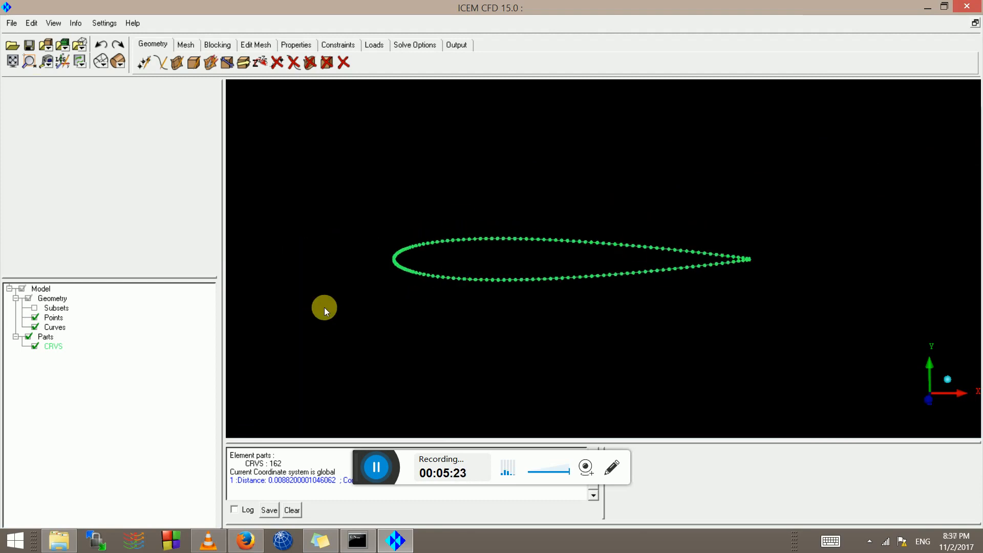
pyautogui.click(34, 317)
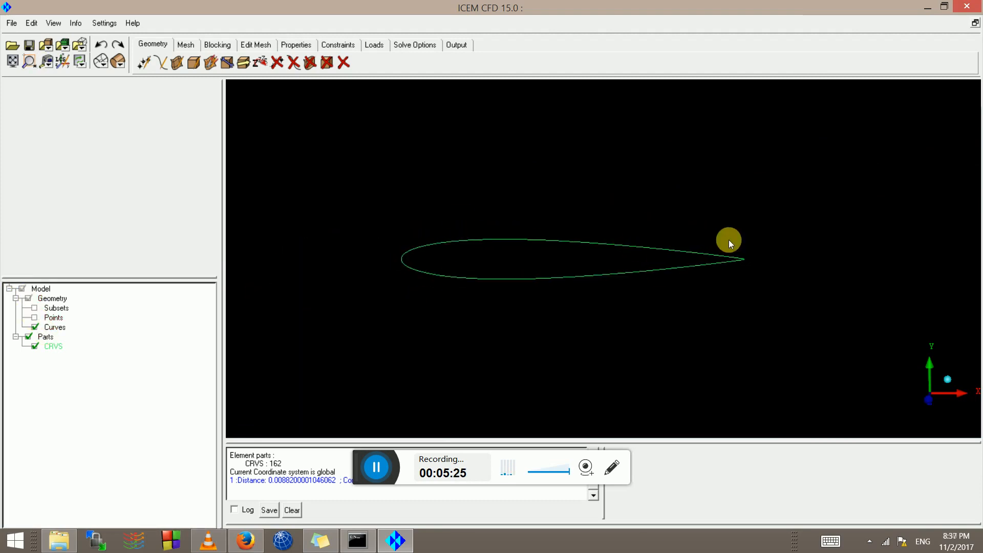
pyautogui.scroll(-3, 724, 237)
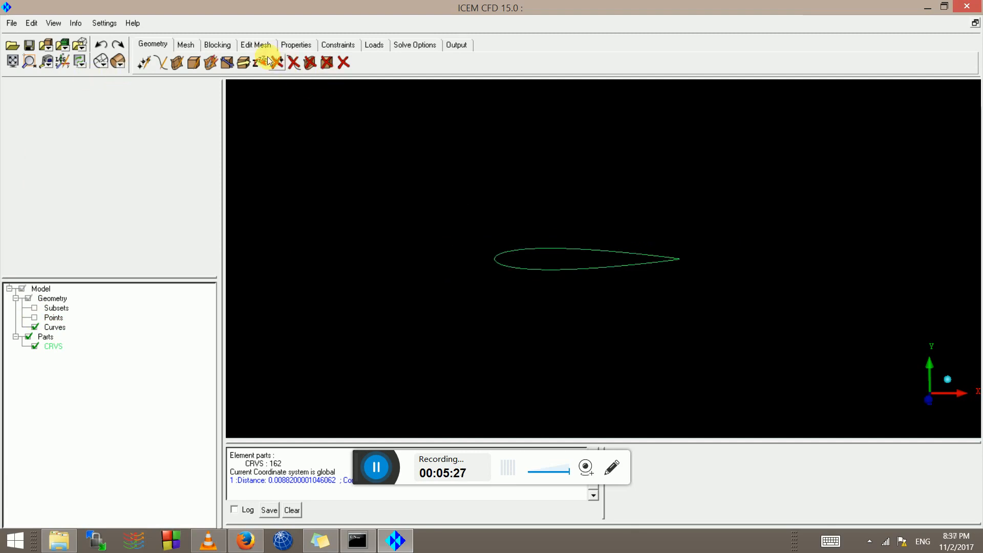
pyautogui.click(244, 62)
pyautogui.click(29, 316)
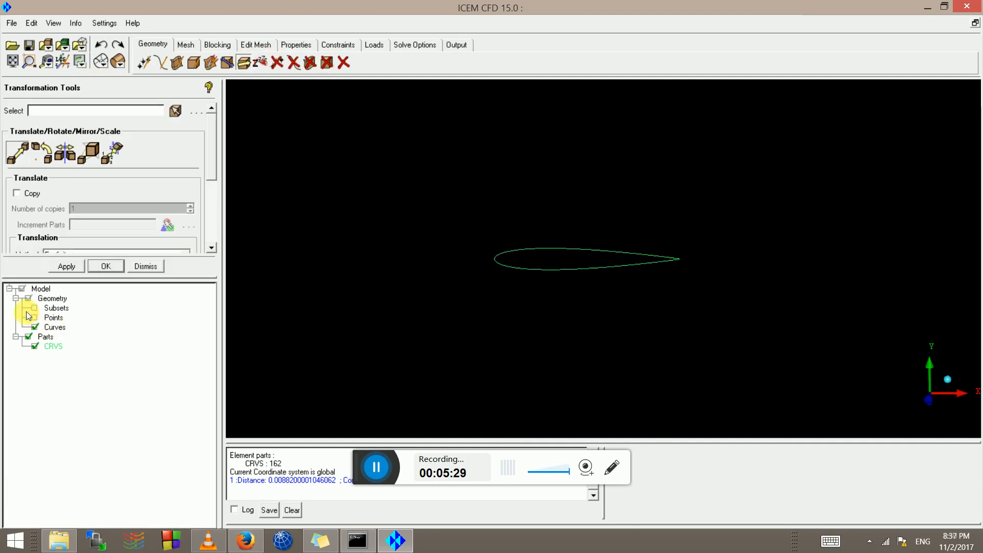
pyautogui.click(35, 317)
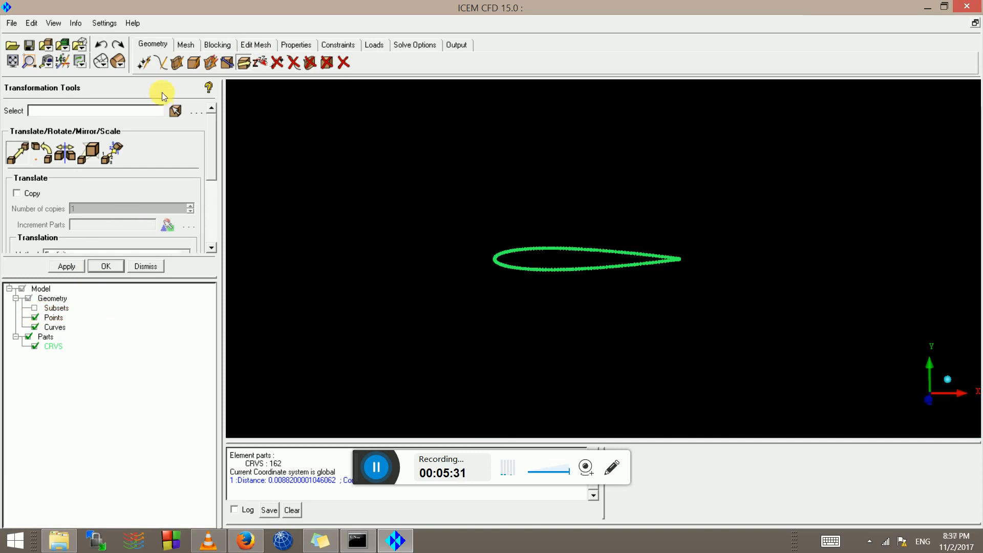
pyautogui.click(175, 112)
pyautogui.moveTo(460, 209); pyautogui.dragTo(775, 377)
pyautogui.middleClick(677, 333)
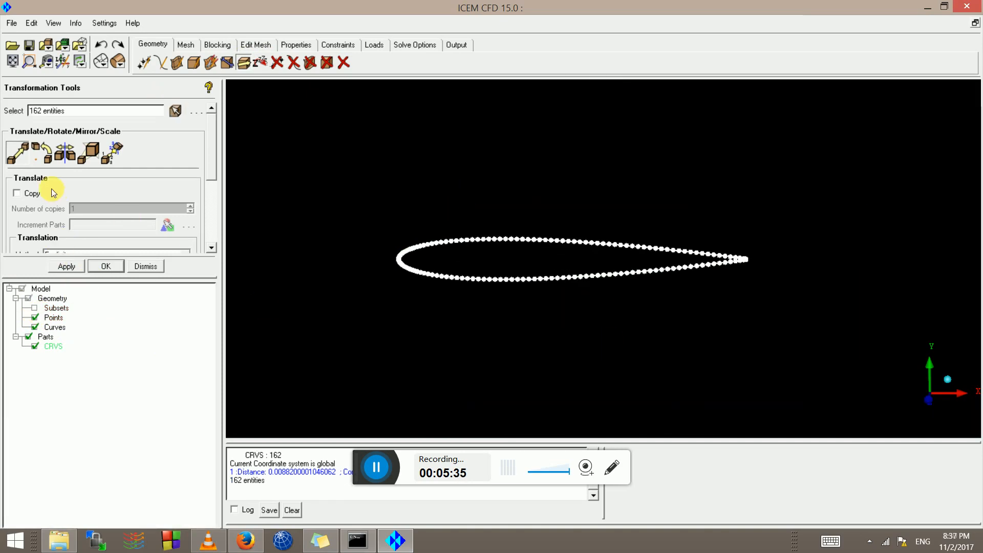
pyautogui.click(17, 193)
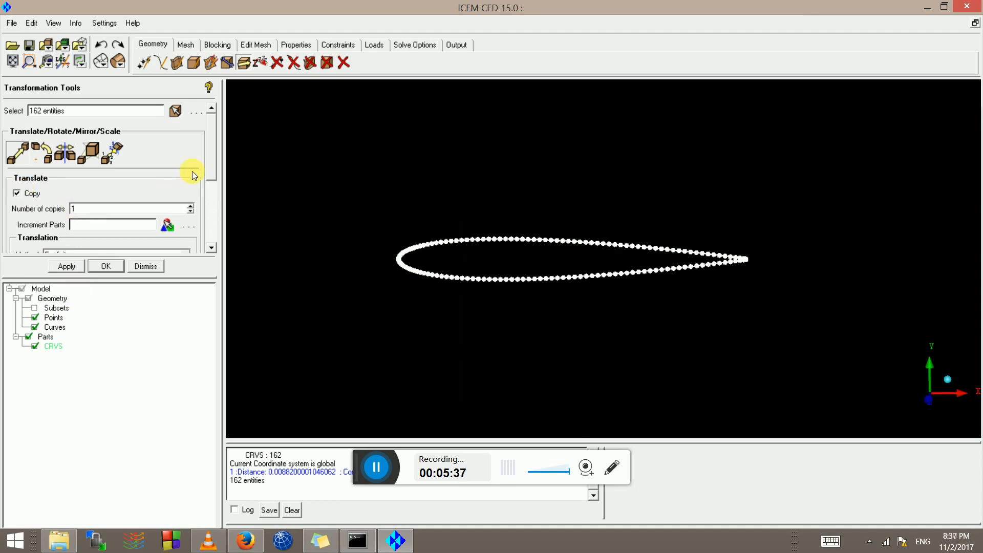
pyautogui.moveTo(214, 194); pyautogui.dragTo(198, 210)
pyautogui.click(69, 210)
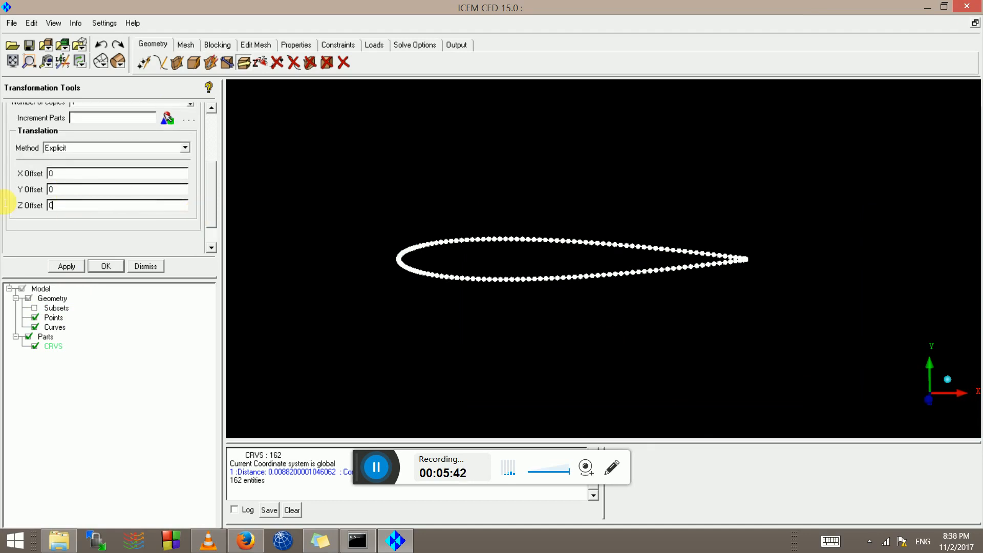
# Measure the airfoil's chord from a leading-edge point to a trailing-edge point.
pyautogui.click(50, 59)
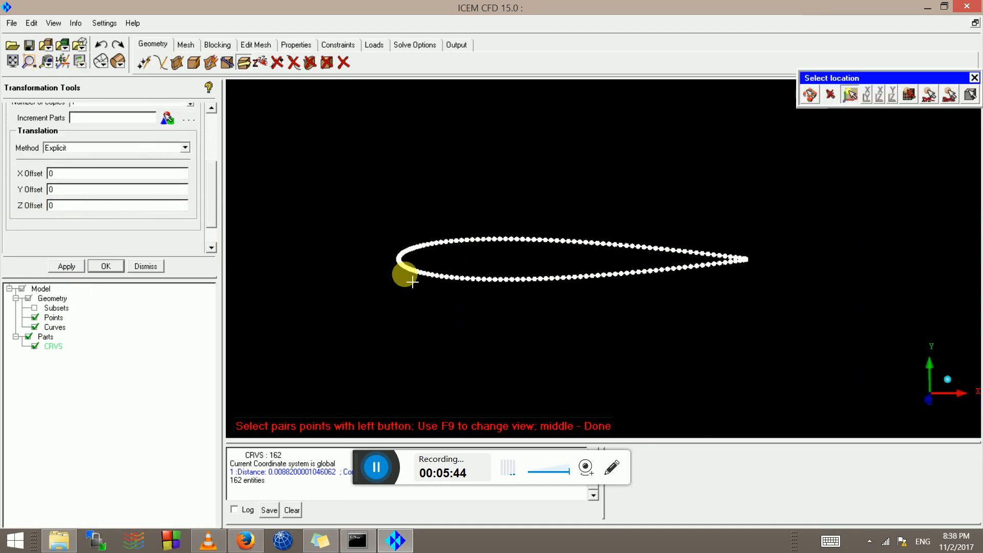
pyautogui.scroll(2, 372, 267)
pyautogui.click(367, 265)
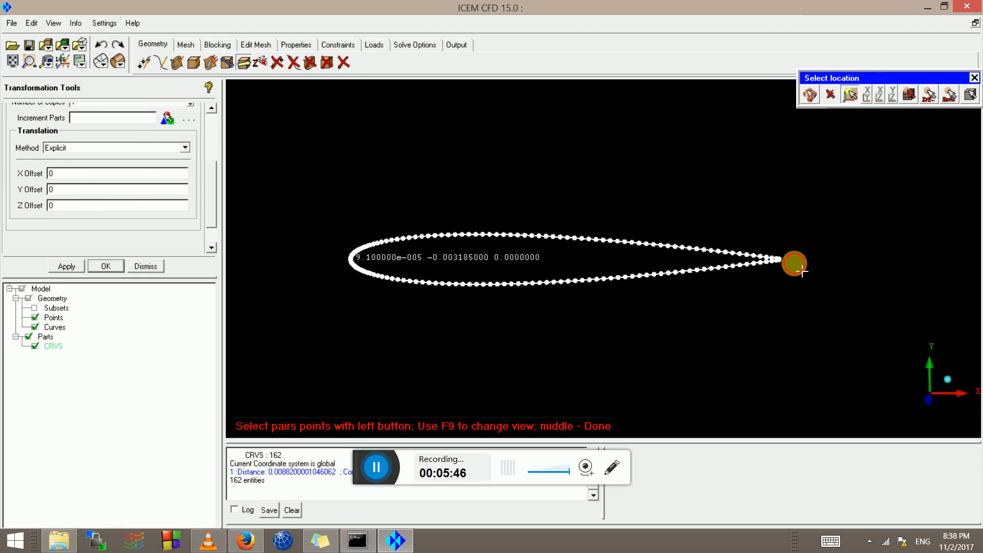
pyautogui.click(790, 267)
pyautogui.middleClick(747, 293)
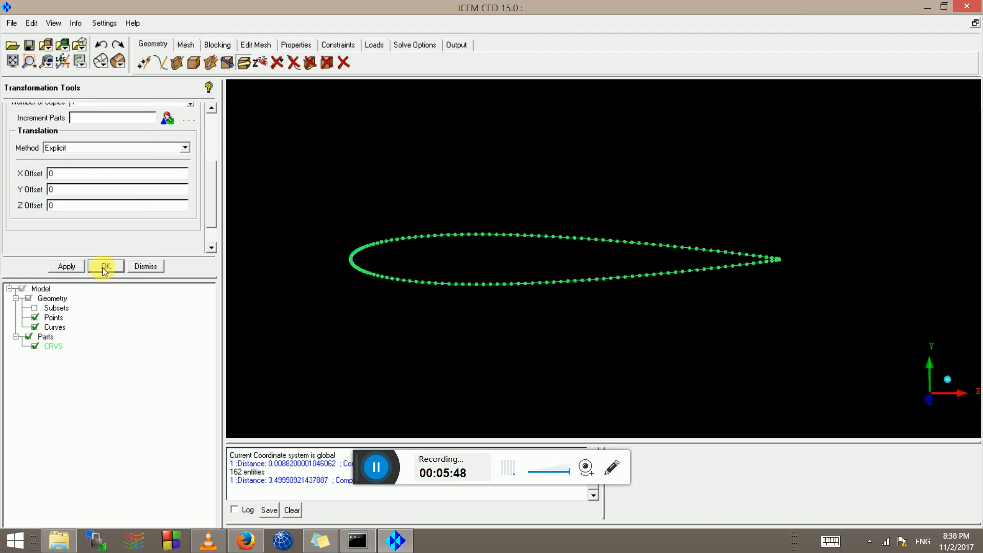
# Restart the geometry transformation and select all of the airfoil's points and curves as its entities.
pyautogui.click(146, 266)
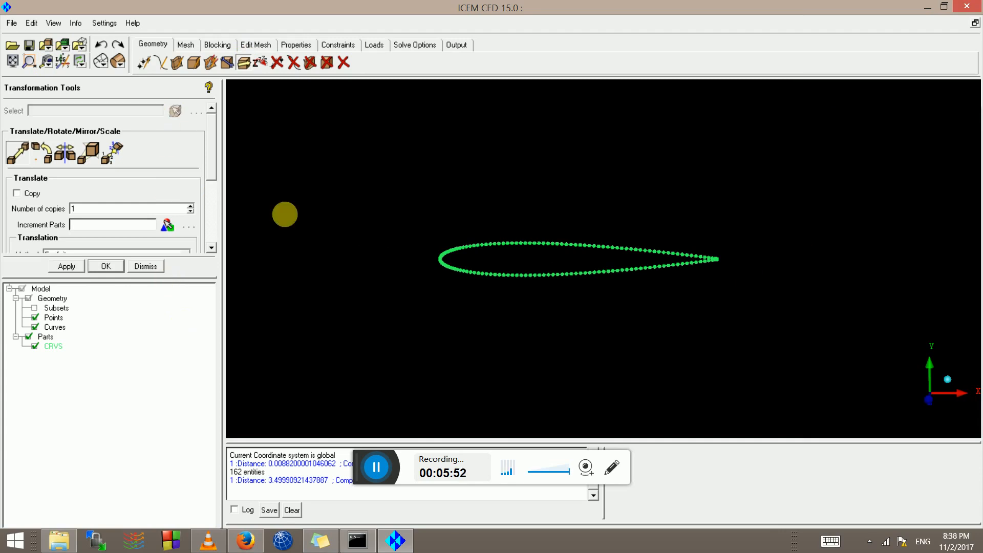
pyautogui.moveTo(409, 189); pyautogui.dragTo(830, 373)
pyautogui.middleClick(515, 303)
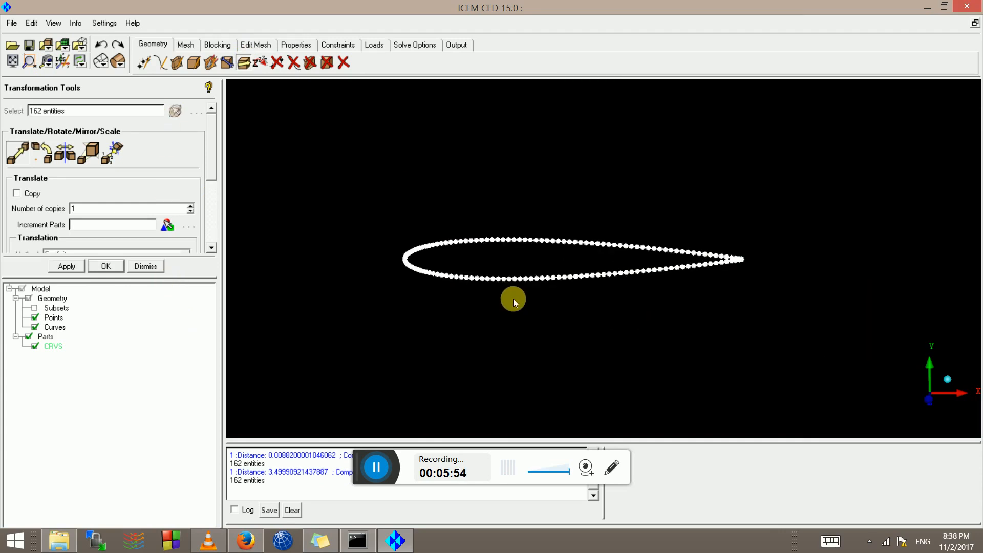
# Switch to Firefox and search the web for "calculator" in a new tab.
pyautogui.click(246, 540)
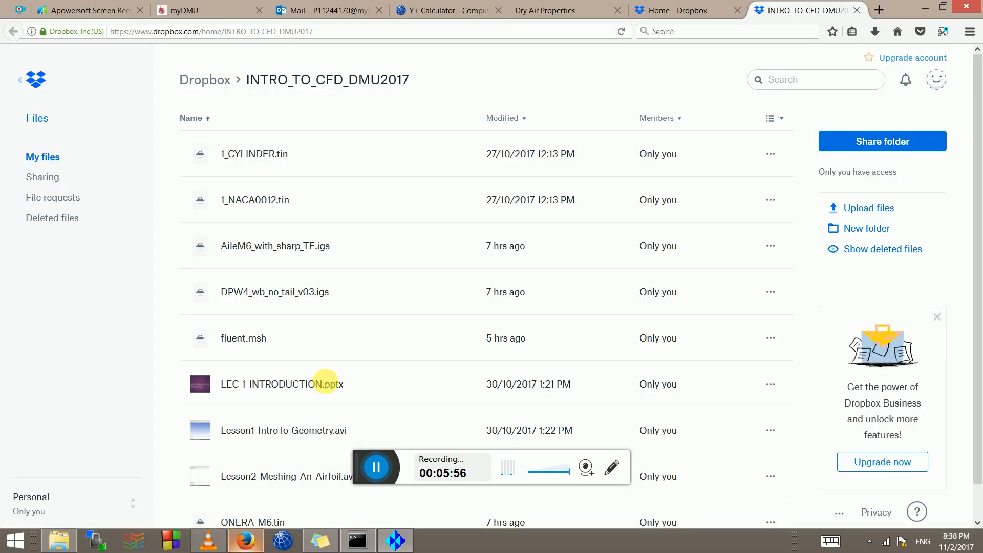
pyautogui.click(880, 14)
pyautogui.write('calculator')
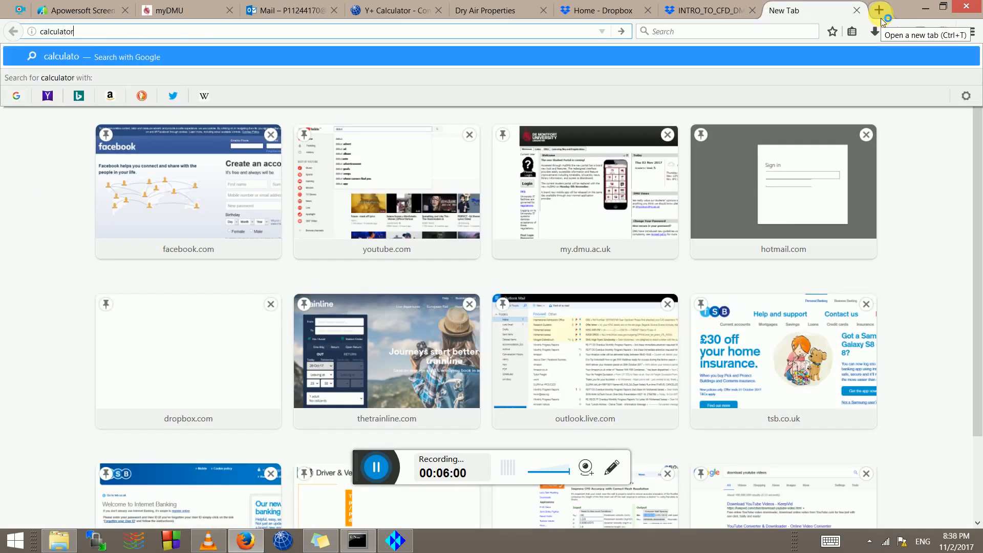
pyautogui.press('Return')
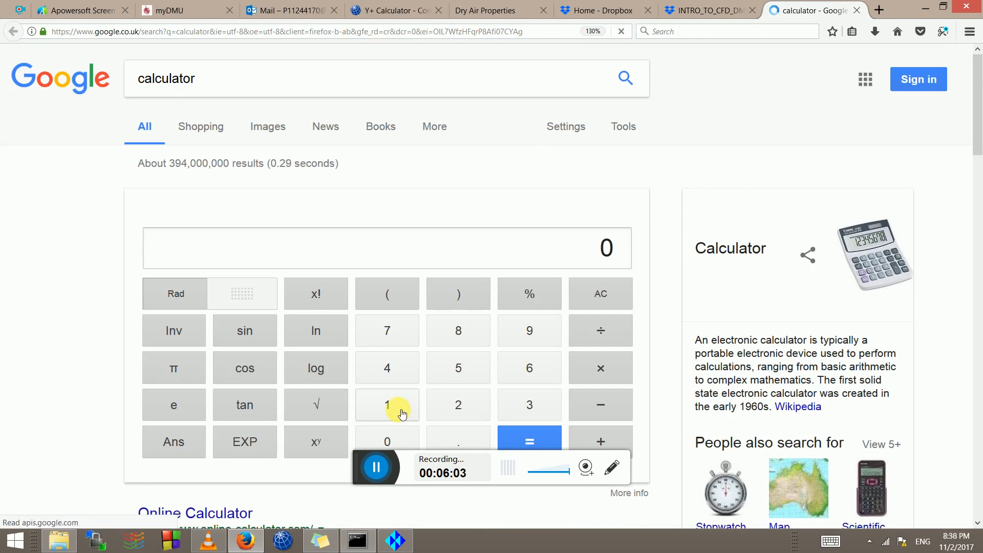
# Compute 1 ÷ 3.5 in the online calculator.
pyautogui.click(393, 407)
pyautogui.click(603, 330)
pyautogui.click(532, 409)
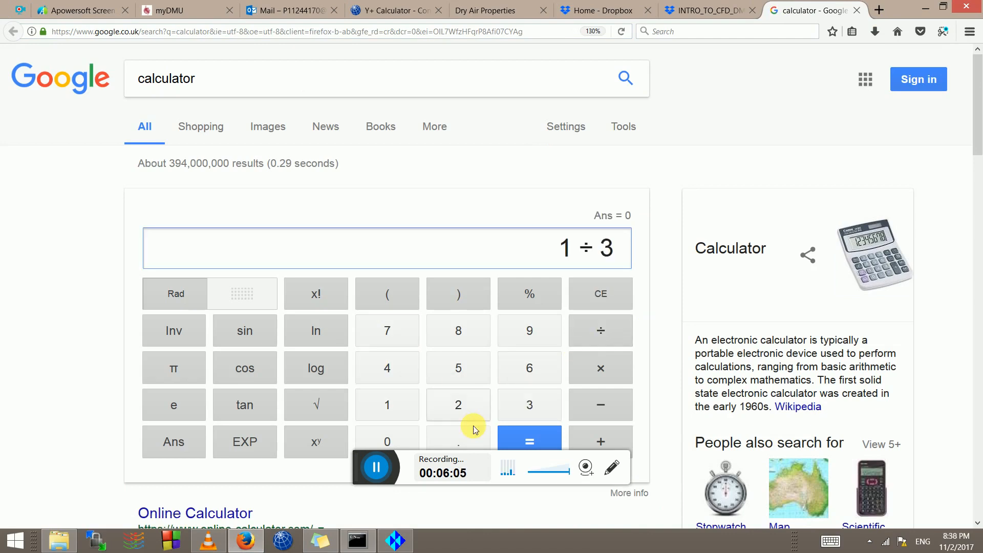
pyautogui.click(463, 436)
pyautogui.click(460, 358)
pyautogui.click(512, 434)
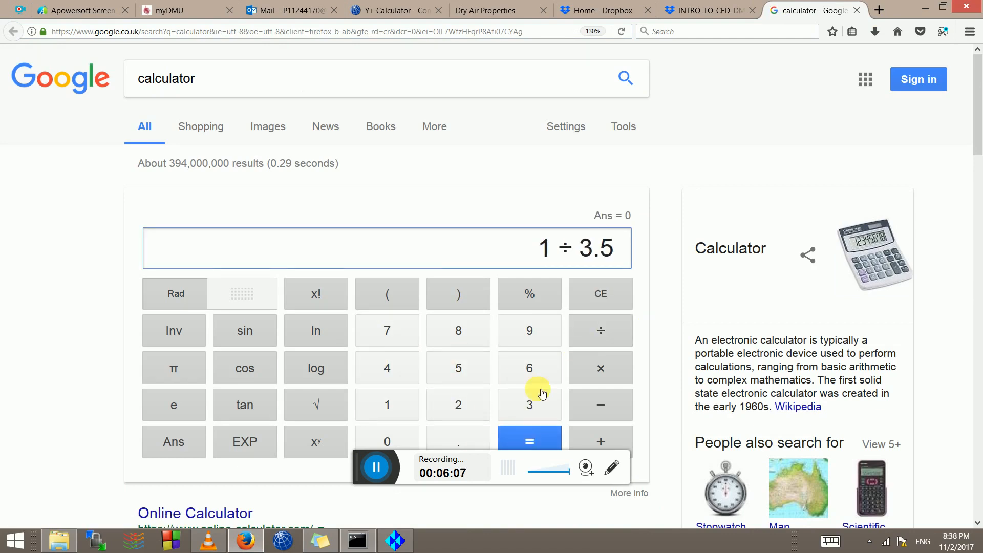
# Switch back to ICEM CFD and scale the selected airfoil geometry by a factor of 0.2857 in X and Y.
pyautogui.hotkey('alt', 'Tab')
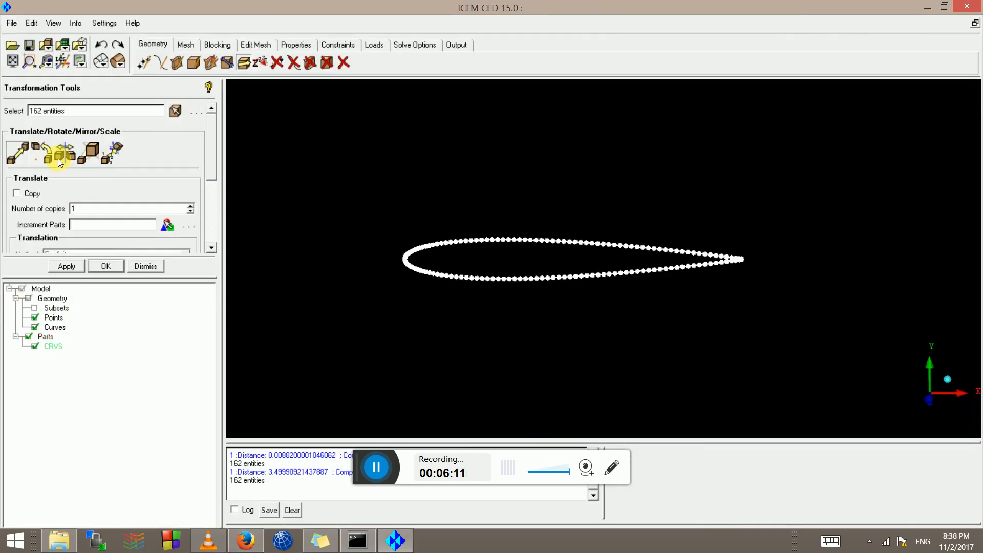
pyautogui.click(90, 160)
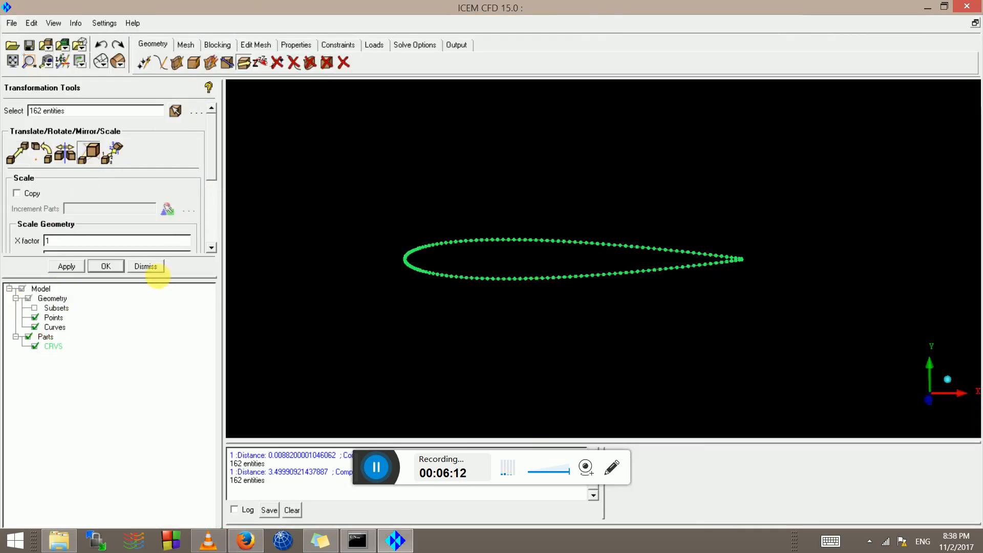
pyautogui.moveTo(154, 281); pyautogui.dragTo(146, 339)
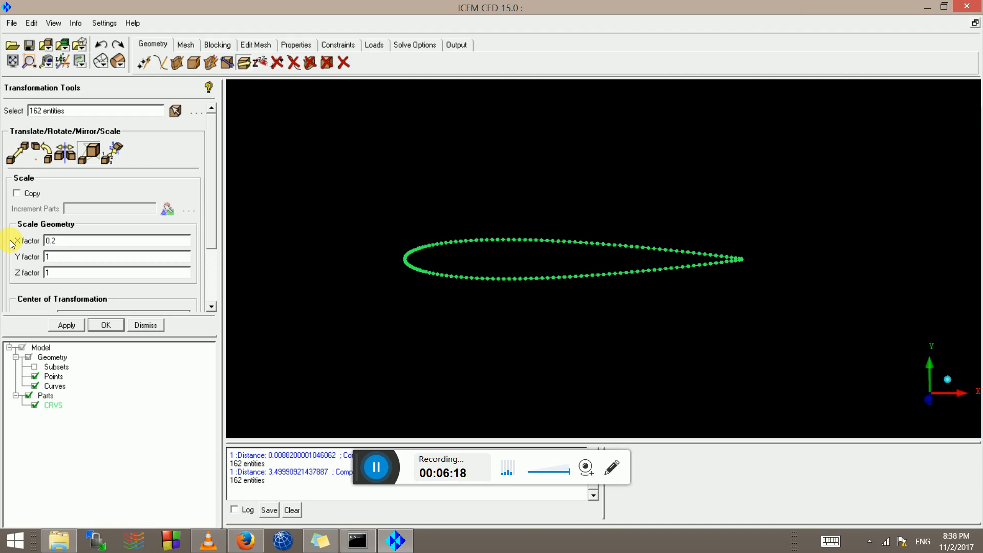
pyautogui.hotkey('alt', 'Tab')
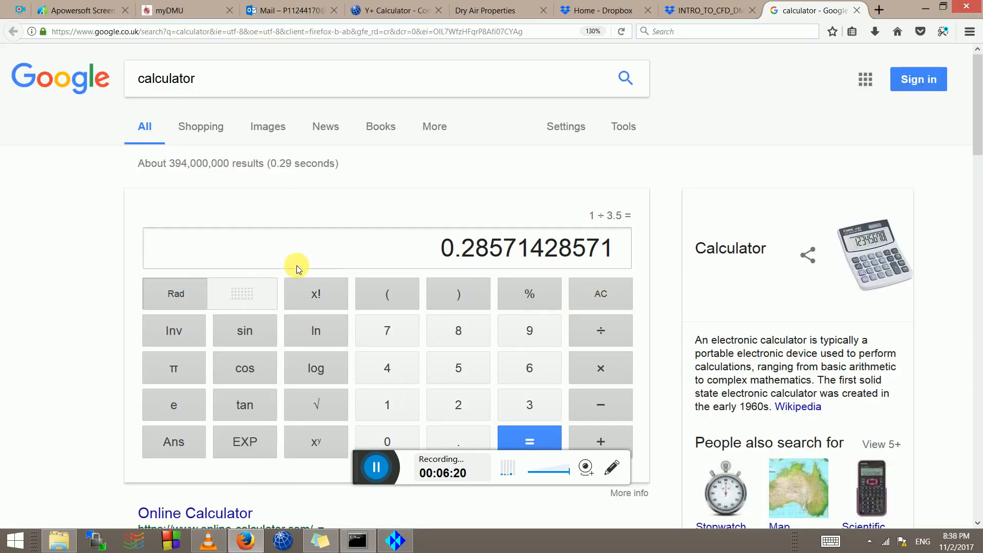
pyautogui.hotkey('alt', 'Tab')
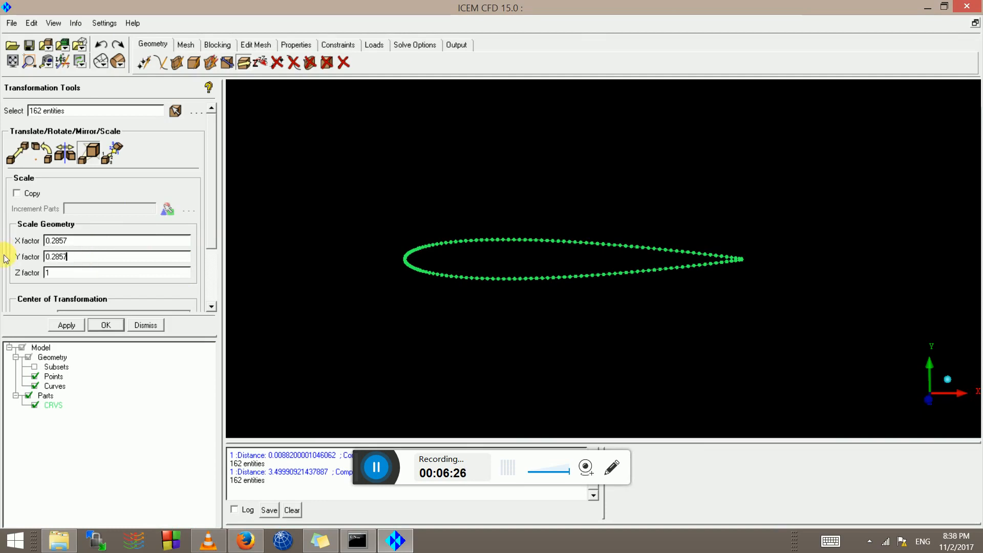
pyautogui.click(63, 324)
# Measure the scaled airfoil's chord between its leading and trailing edges.
pyautogui.click(12, 60)
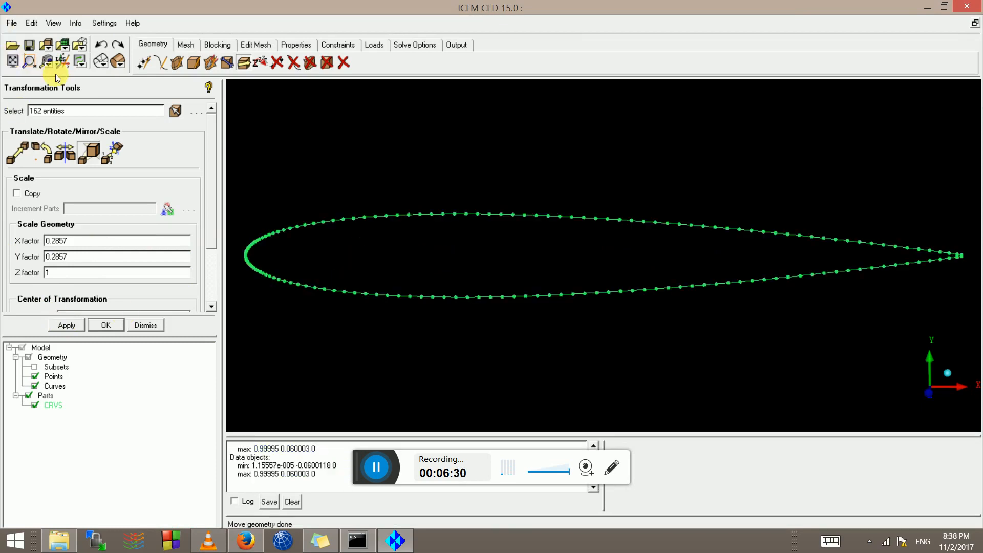
pyautogui.click(47, 60)
pyautogui.click(246, 252)
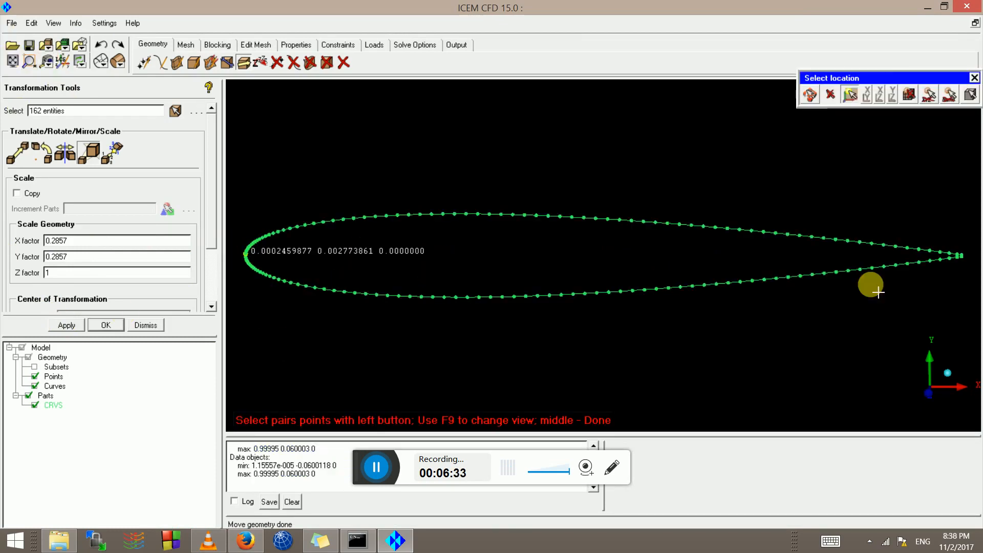
pyautogui.click(966, 257)
pyautogui.scroll(-3, 797, 309)
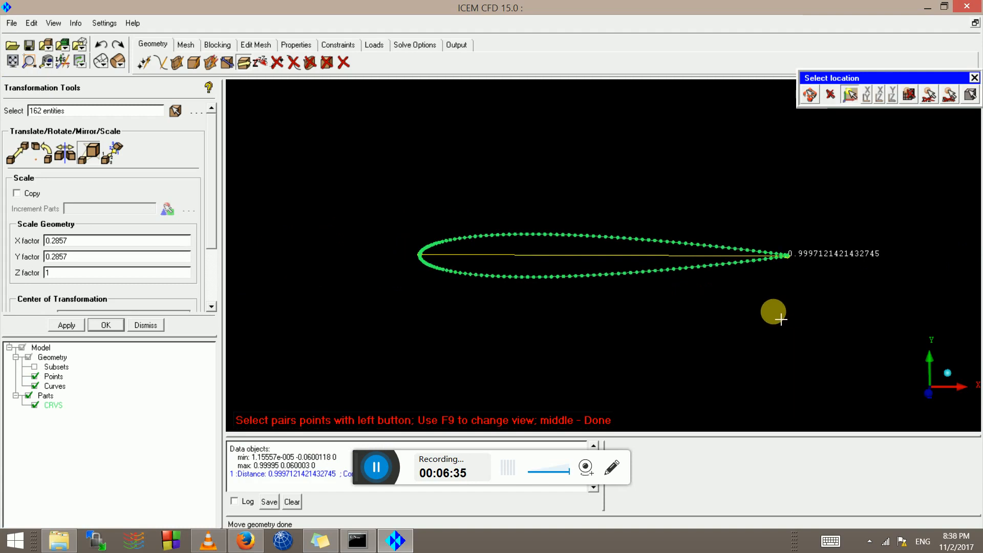
pyautogui.middleClick(768, 305)
pyautogui.scroll(-4, 766, 303)
pyautogui.scroll(5, 714, 310)
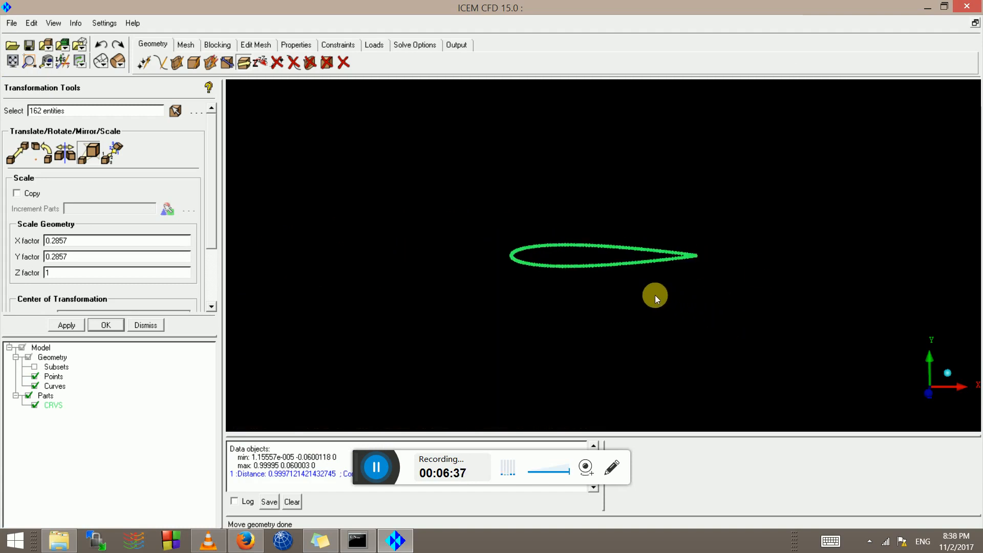
pyautogui.scroll(2, 622, 290)
pyautogui.moveTo(517, 261); pyautogui.dragTo(437, 254, button='middle')
pyautogui.scroll(-2, 435, 253)
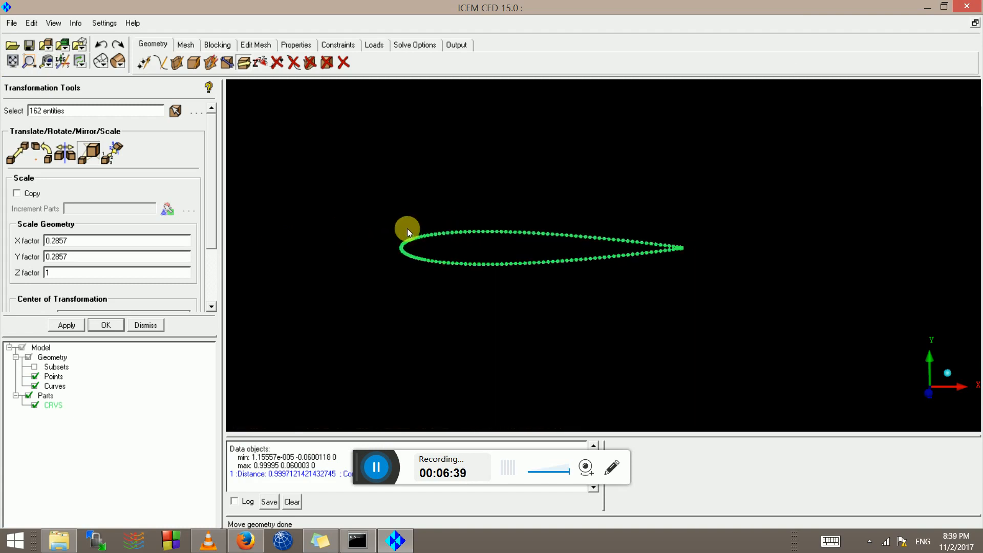
pyautogui.moveTo(407, 228); pyautogui.dragTo(474, 453)
pyautogui.scroll(1, 474, 453)
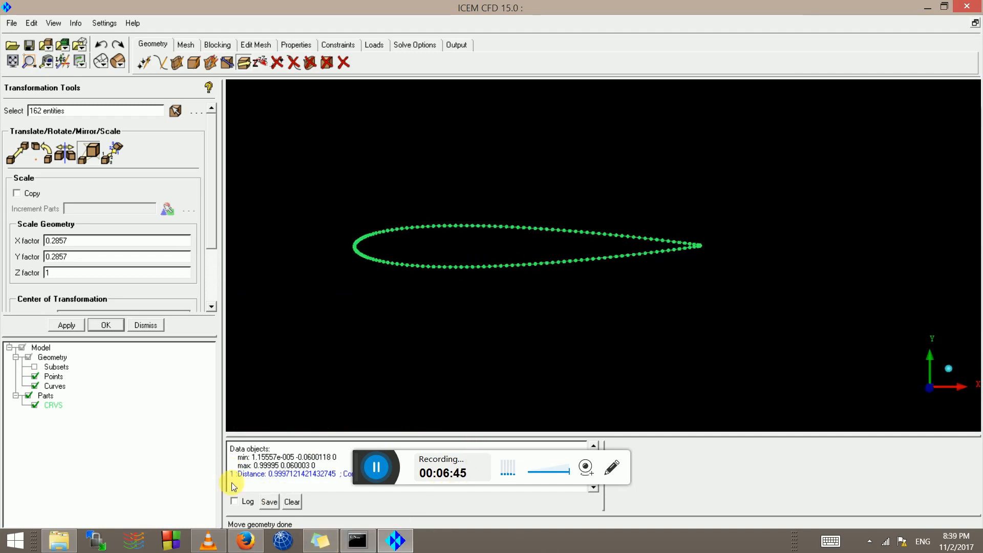
# Start a text annotation on the airfoil view beginning with "AR =".
pyautogui.click(611, 467)
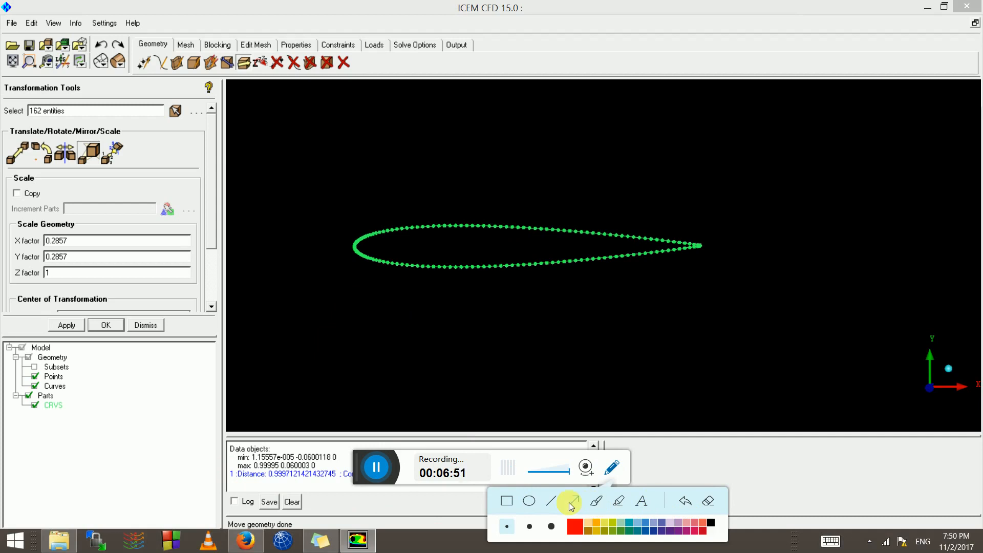
pyautogui.click(642, 502)
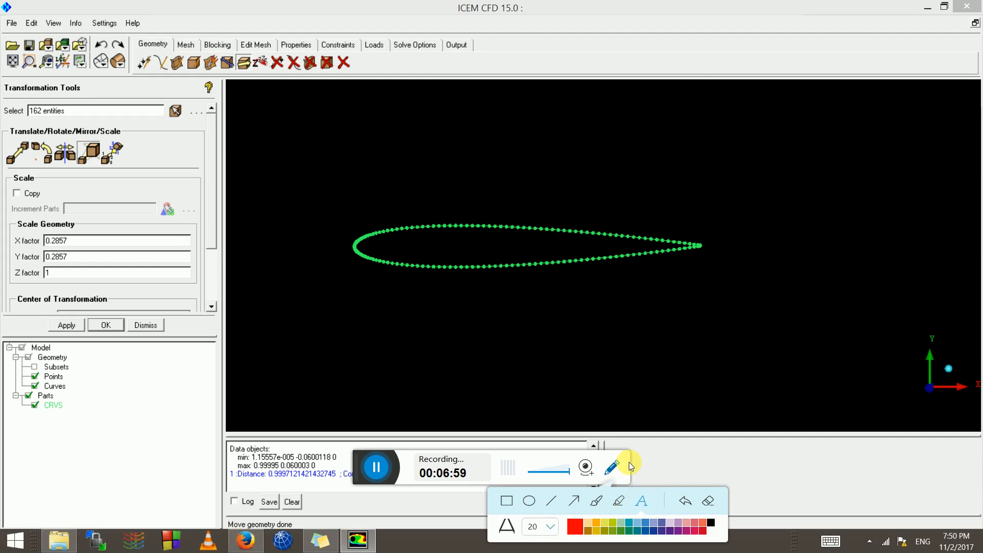
pyautogui.click(433, 321)
pyautogui.write('A')
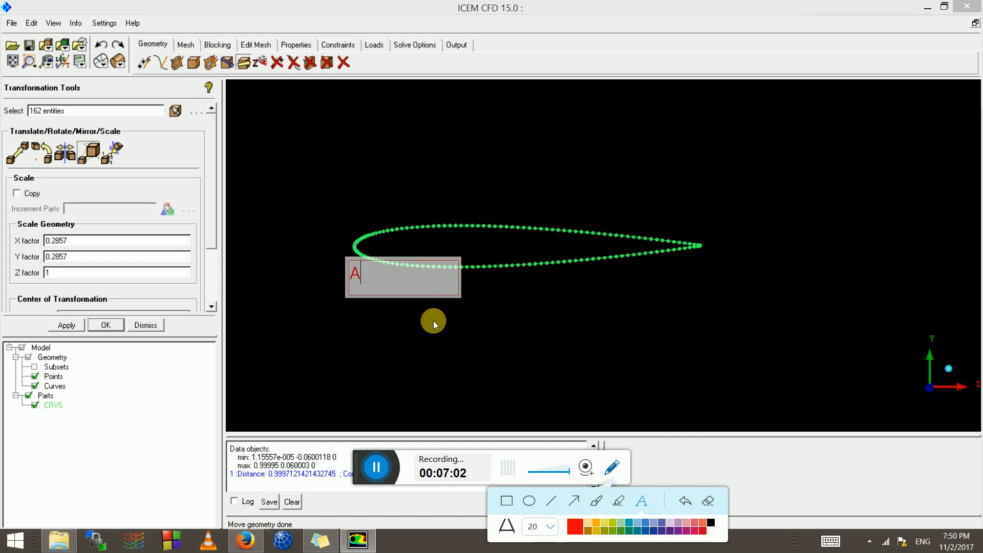
pyautogui.write('R = ')
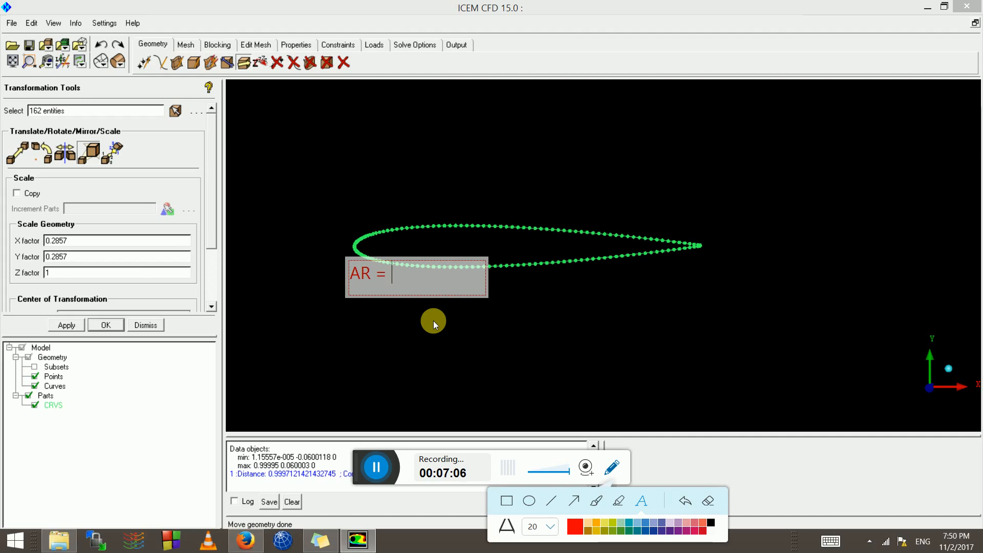
pyautogui.write('X')
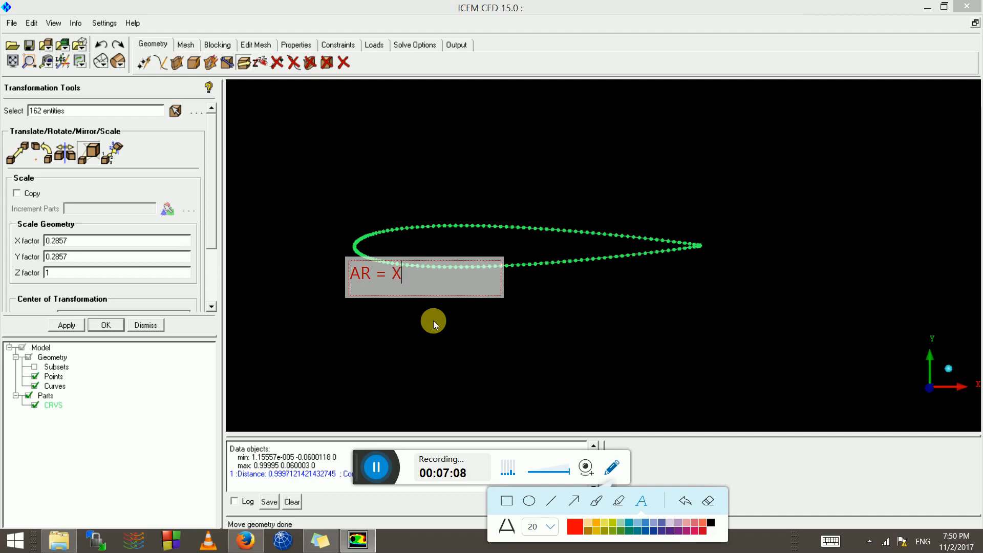
pyautogui.write('/e')
pyautogui.press('BackSpace')
pyautogui.press('BackSpace')
pyautogui.press('BackSpace')
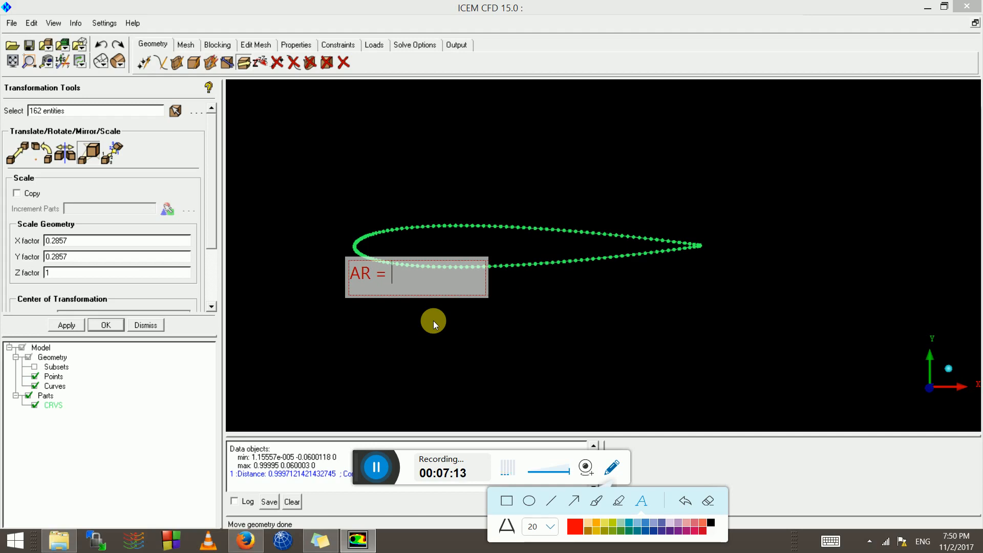
pyautogui.write('Zlen')
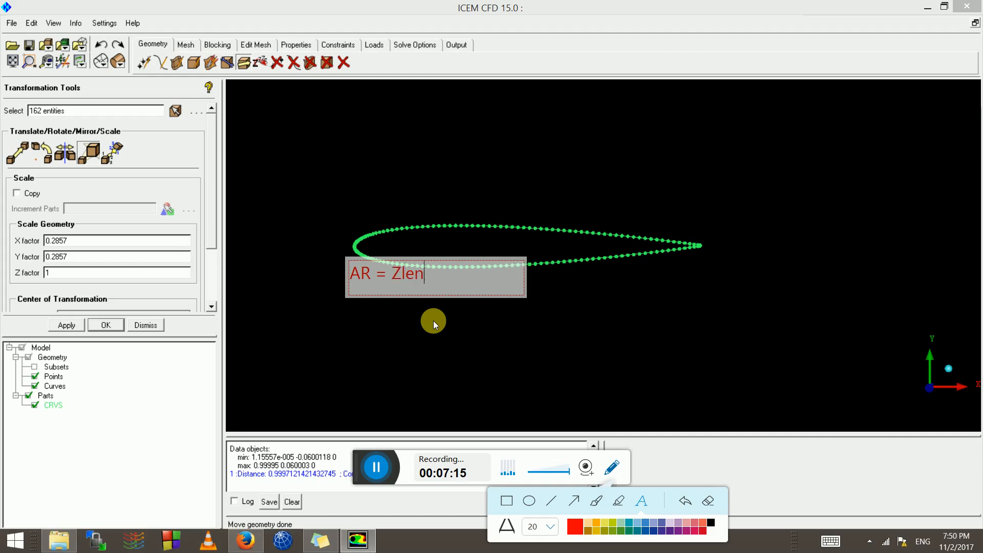
pyautogui.write('gth')
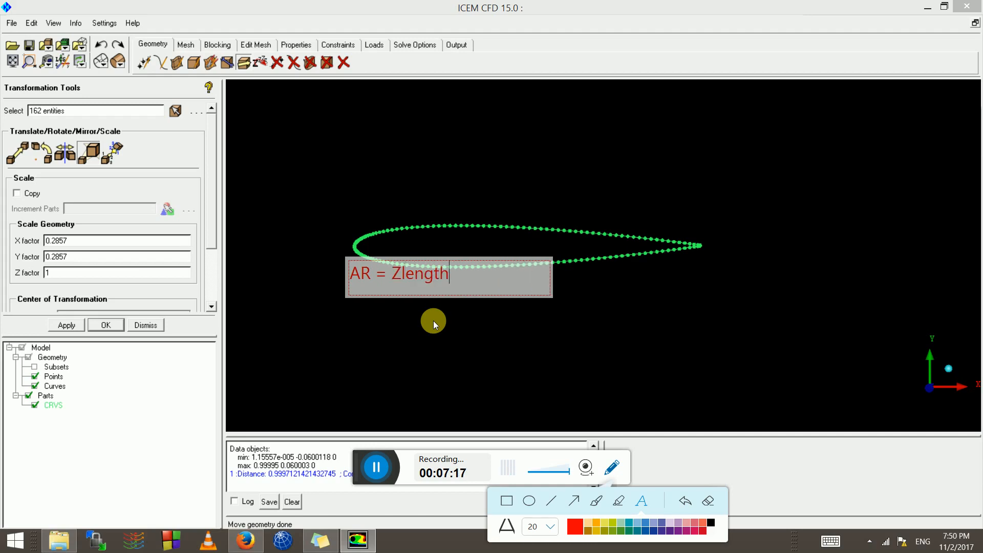
pyautogui.press('BackSpace')
pyautogui.press('BackSpace')
pyautogui.press('BackSpace')
pyautogui.press('BackSpace')
pyautogui.press('BackSpace')
pyautogui.press('BackSpace')
pyautogui.press('BackSpace')
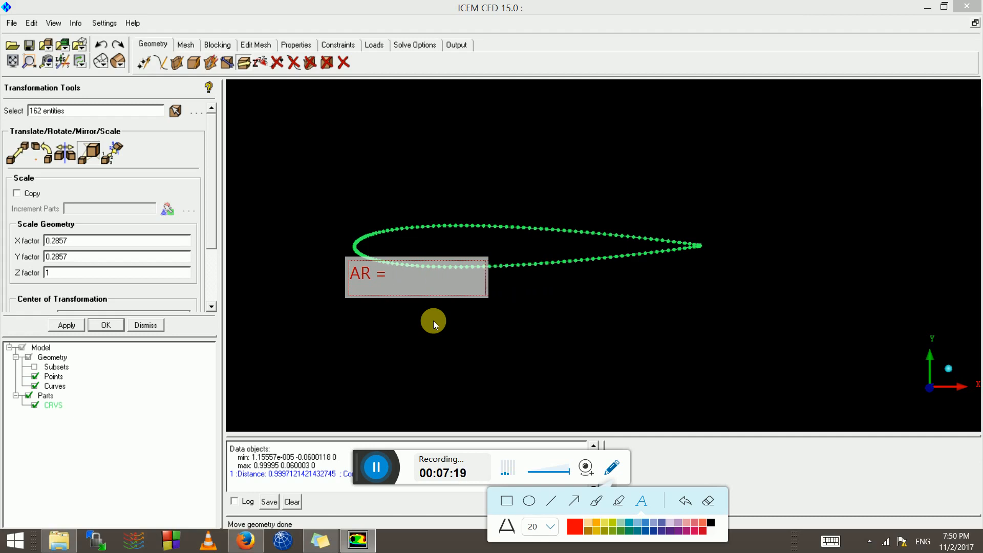
# Complete the aspect ratio annotation with "Span of the Wing / Chord Length = 5/1".
pyautogui.write('Span of th')
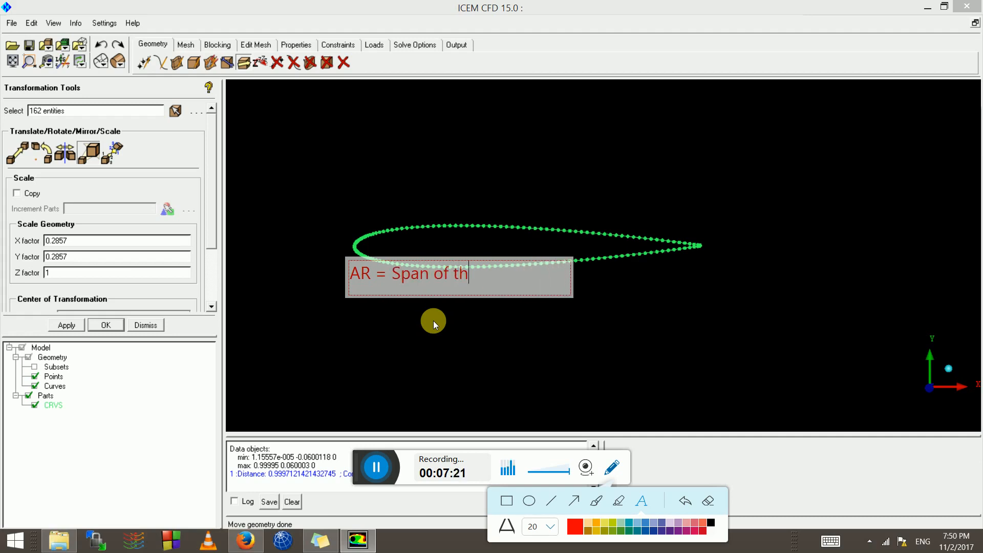
pyautogui.write('e Wing //')
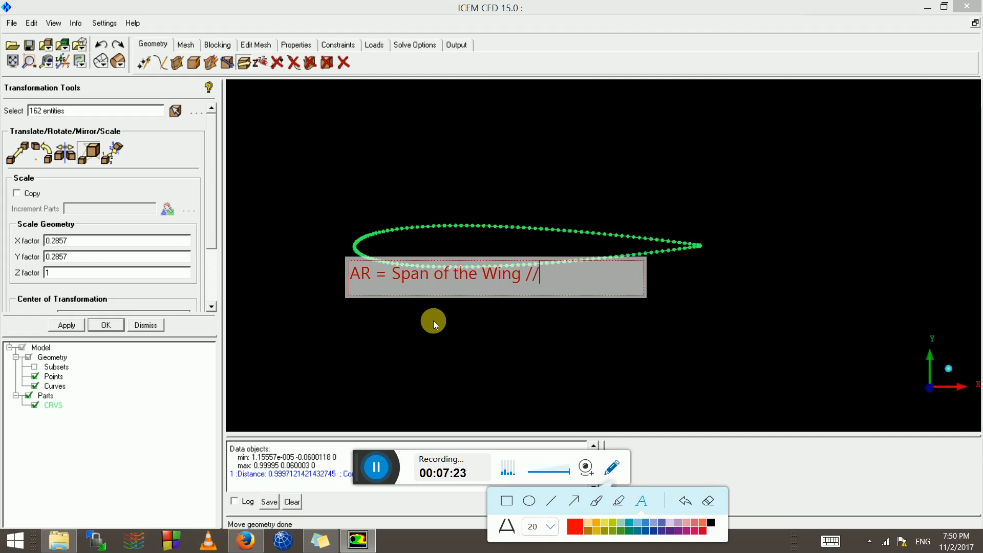
pyautogui.press('BackSpace')
pyautogui.write('Chord')
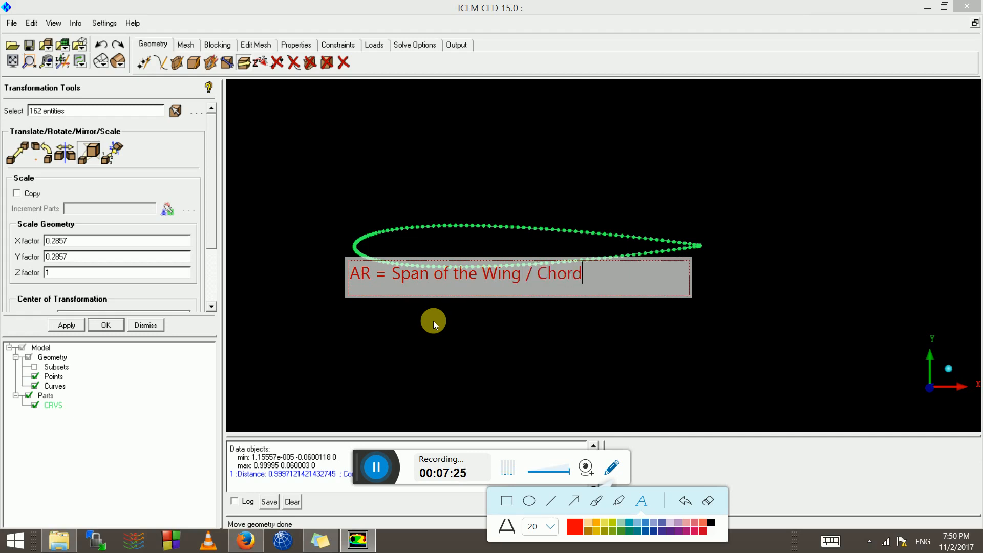
pyautogui.write(' Length')
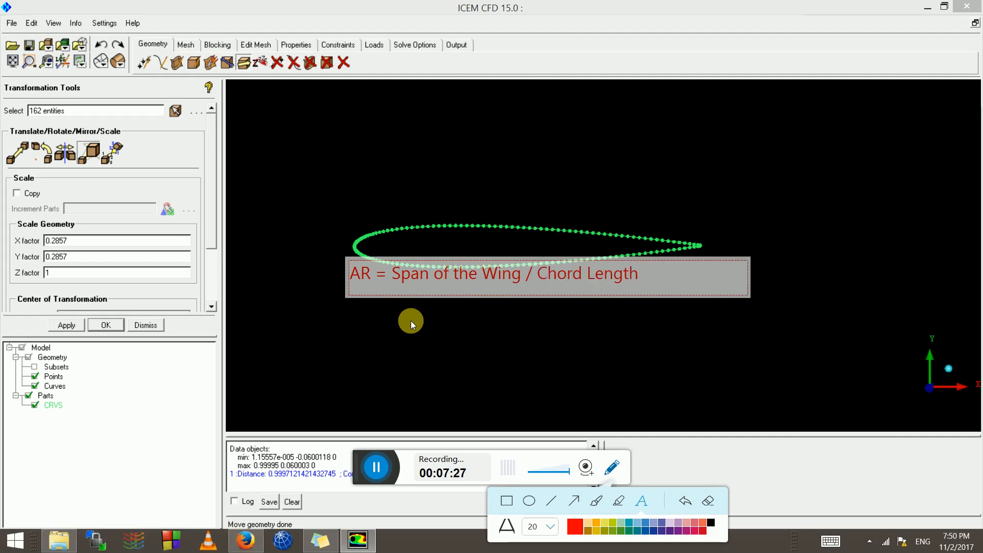
pyautogui.write('  = ')
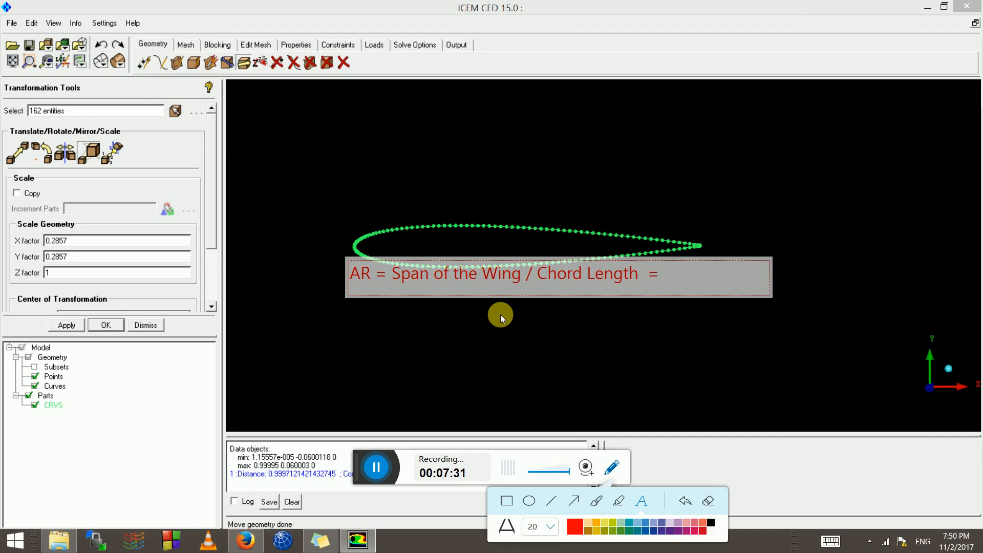
pyautogui.write('5/1')
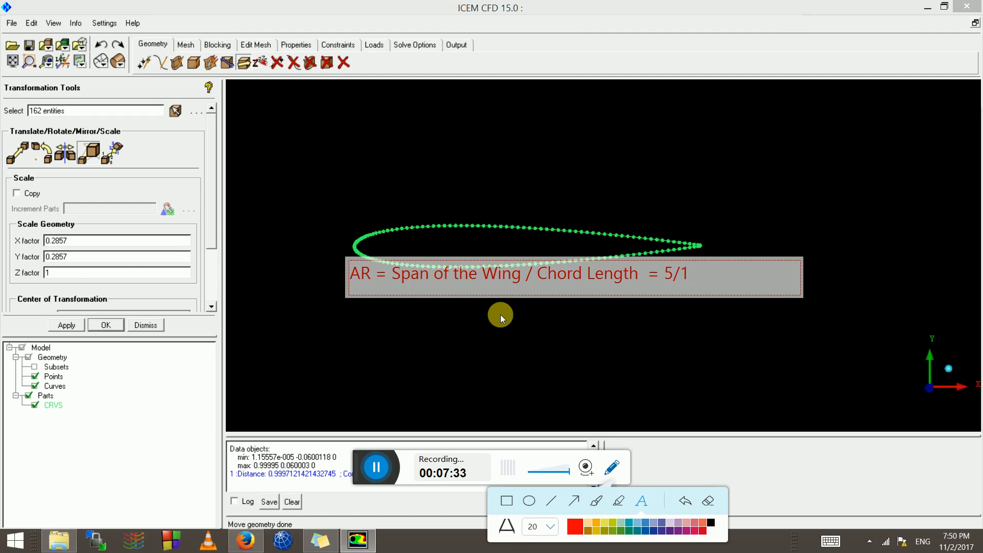
# Place the aspect ratio annotation on the view and erase all annotations.
pyautogui.doubleClick(683, 285)
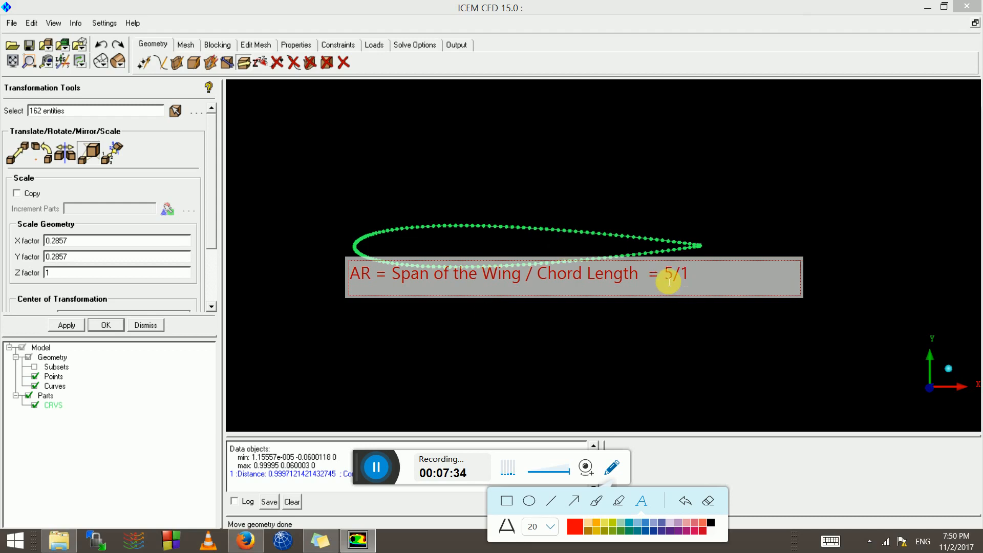
pyautogui.click(675, 282)
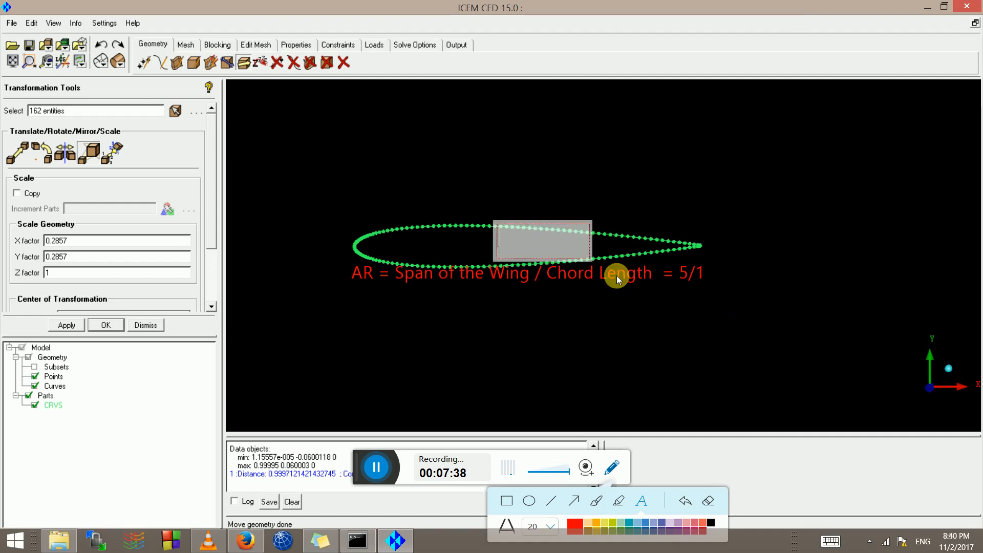
pyautogui.click(707, 501)
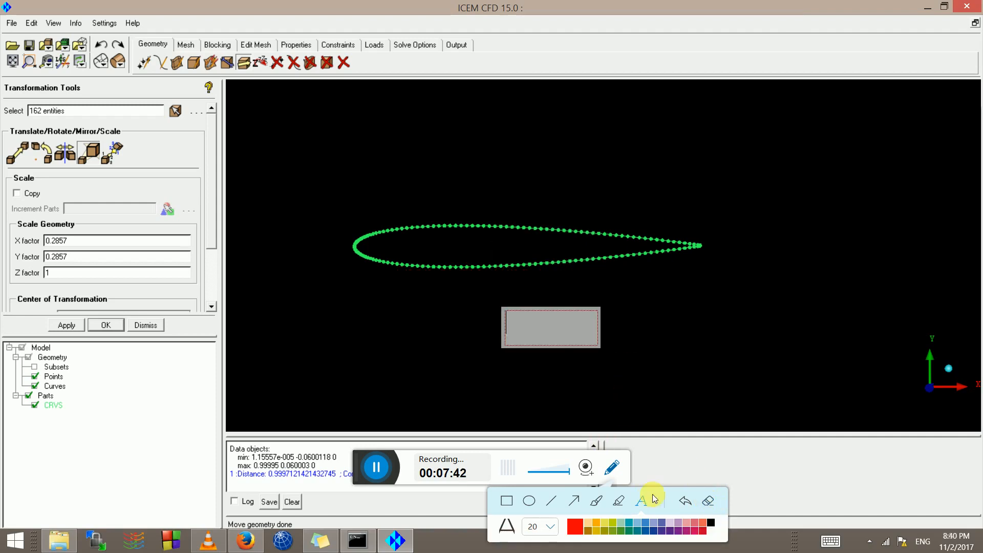
pyautogui.click(707, 503)
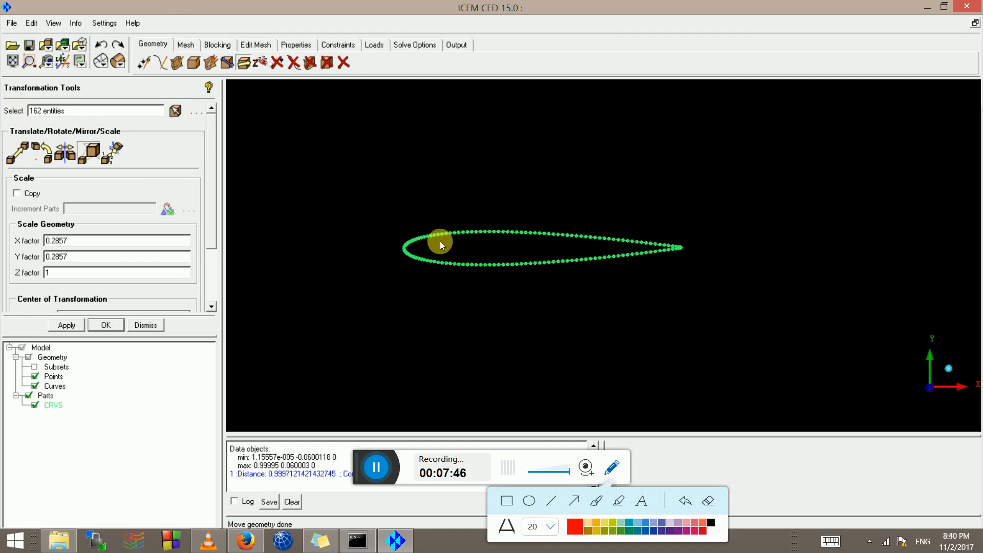
# Select the whole airfoil geometry and make one translated copy of it with an explicit Z offset of 5.
pyautogui.click(176, 109)
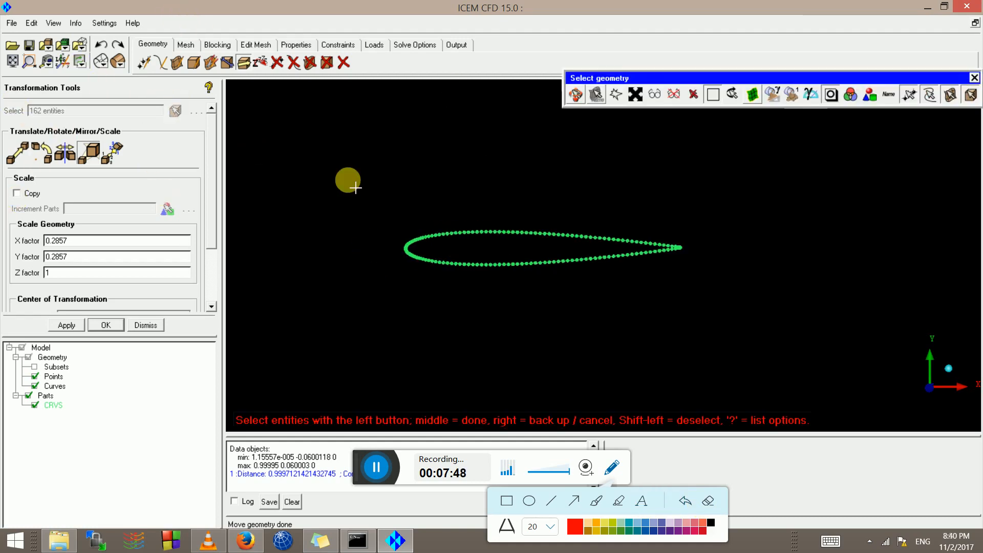
pyautogui.middleClick(600, 302)
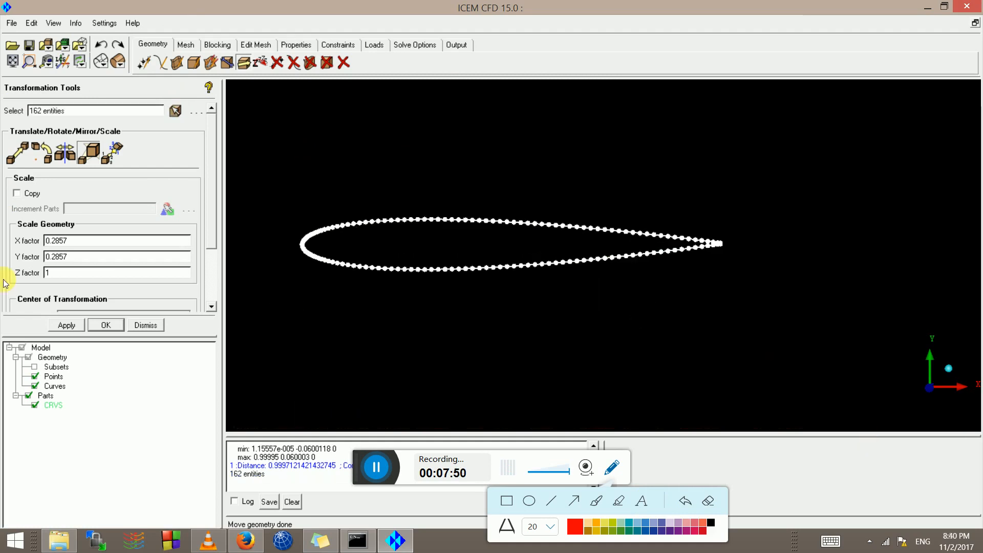
pyautogui.click(25, 155)
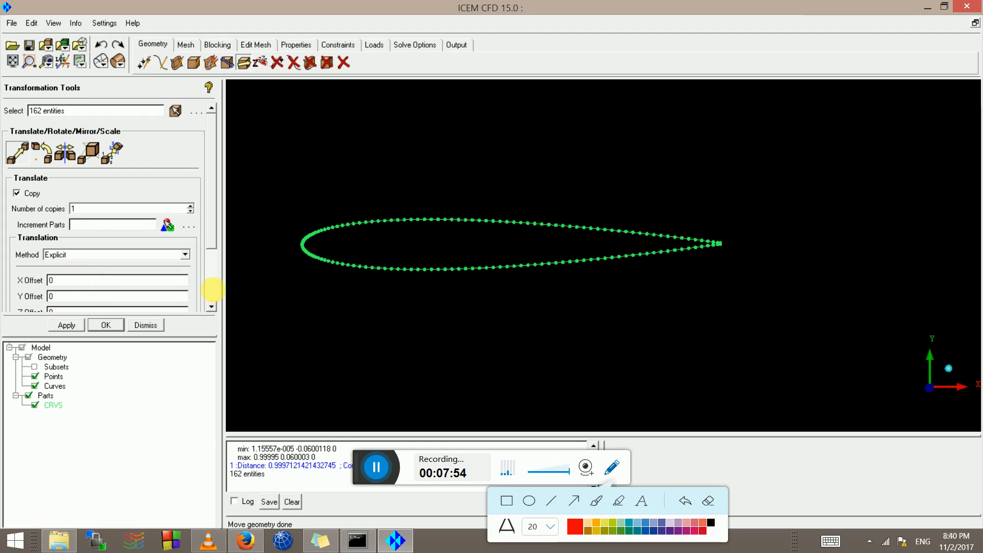
pyautogui.click(209, 295)
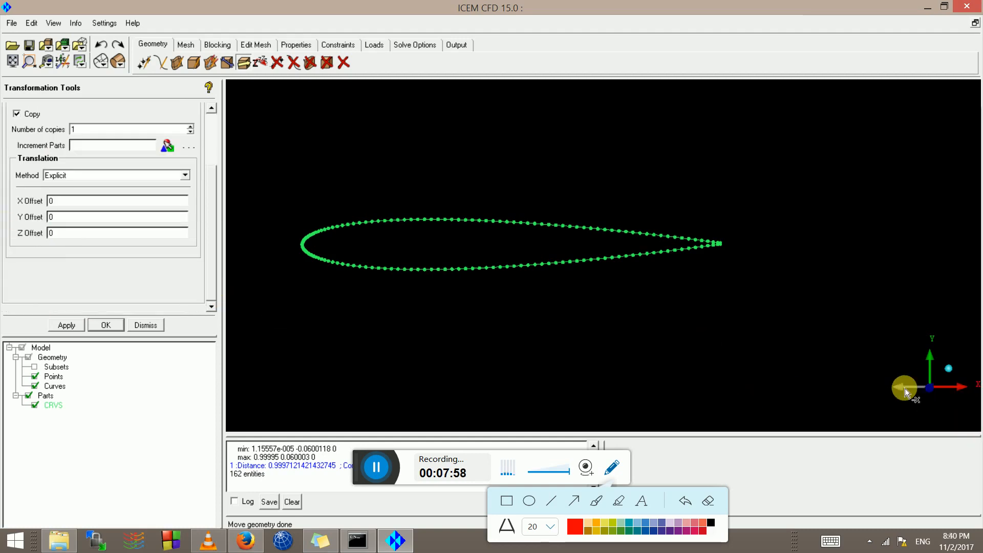
pyautogui.click(911, 388)
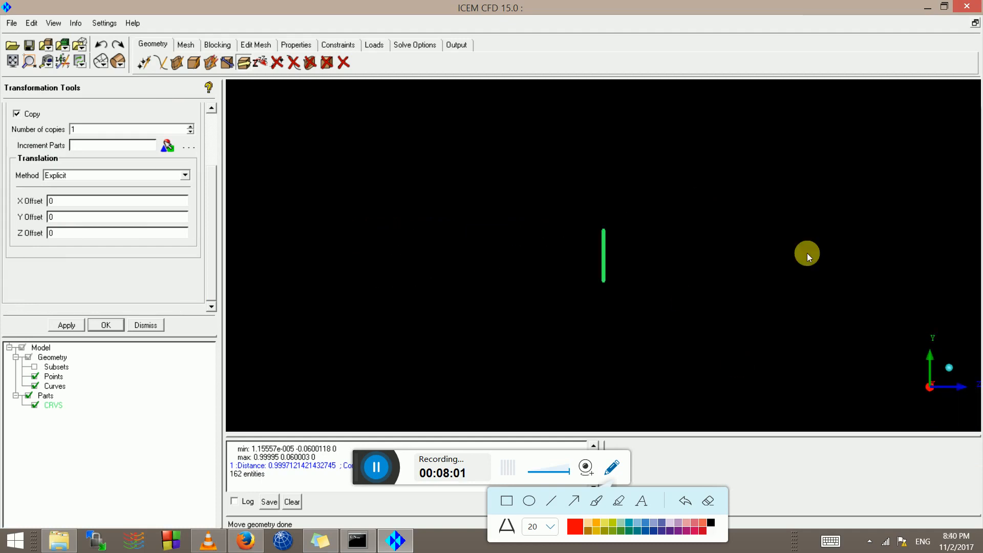
pyautogui.moveTo(757, 268); pyautogui.dragTo(653, 274, button='middle')
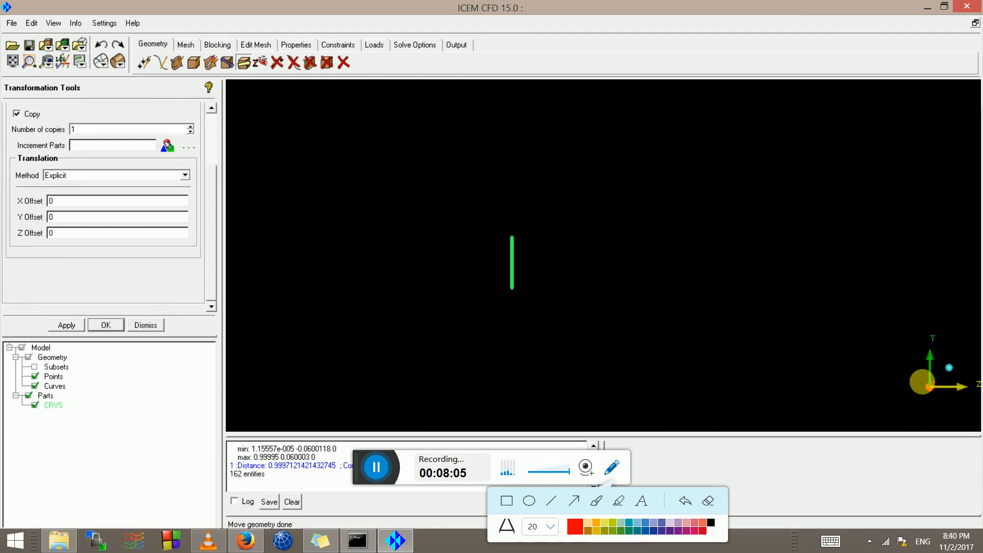
pyautogui.moveTo(65, 229); pyautogui.dragTo(33, 223)
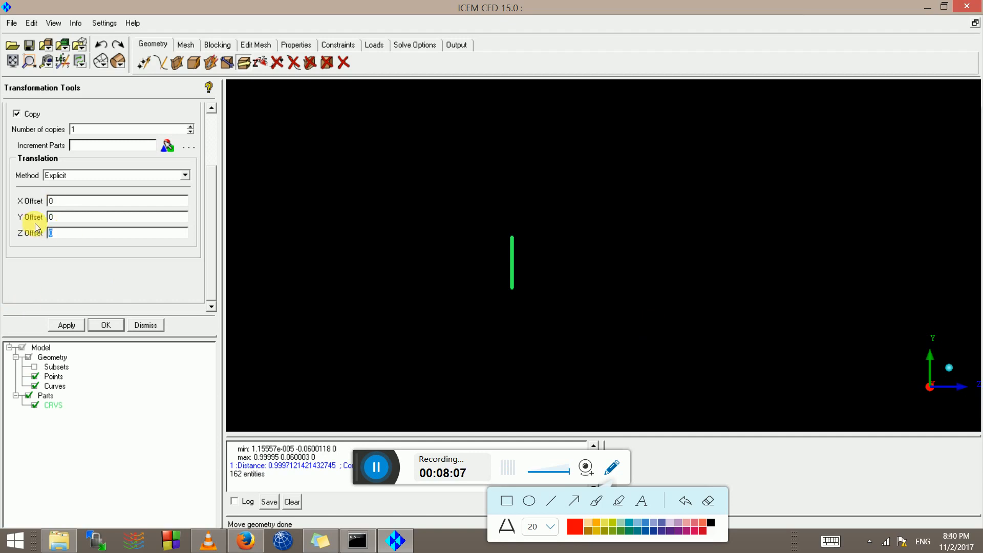
pyautogui.write('5')
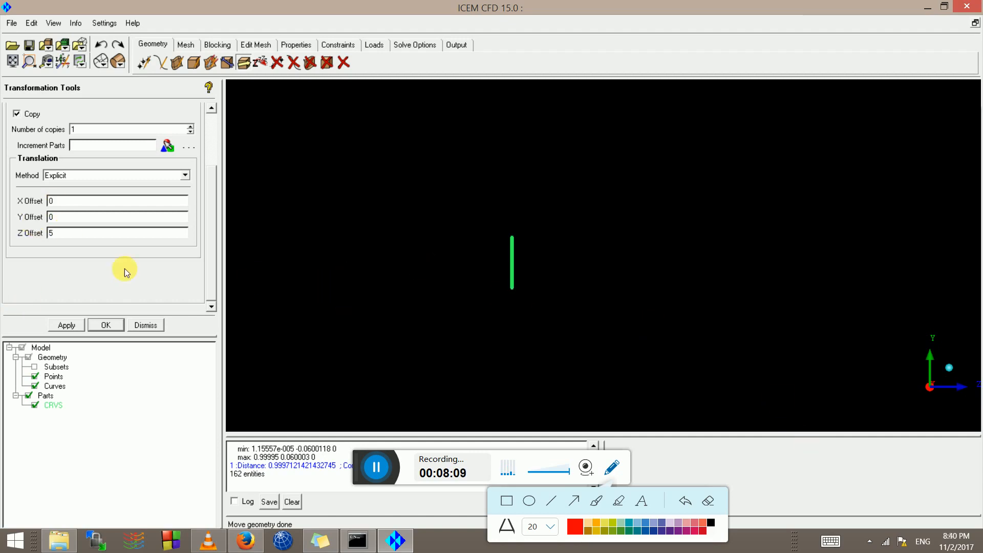
pyautogui.middleClick(551, 344)
pyautogui.scroll(-2, 612, 310)
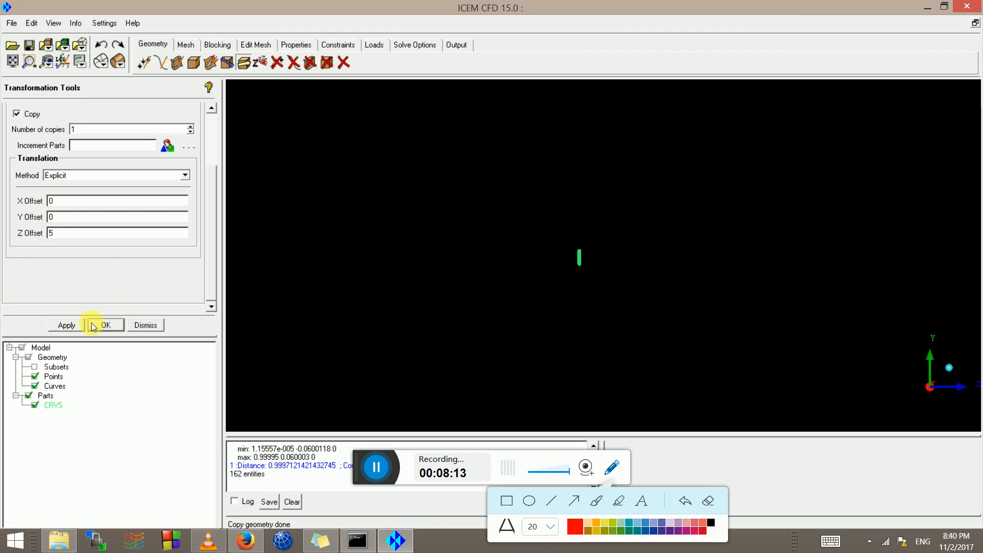
# Examine the original and copied airfoil sections in 3D and look closely at one section's trailing edge.
pyautogui.click(14, 60)
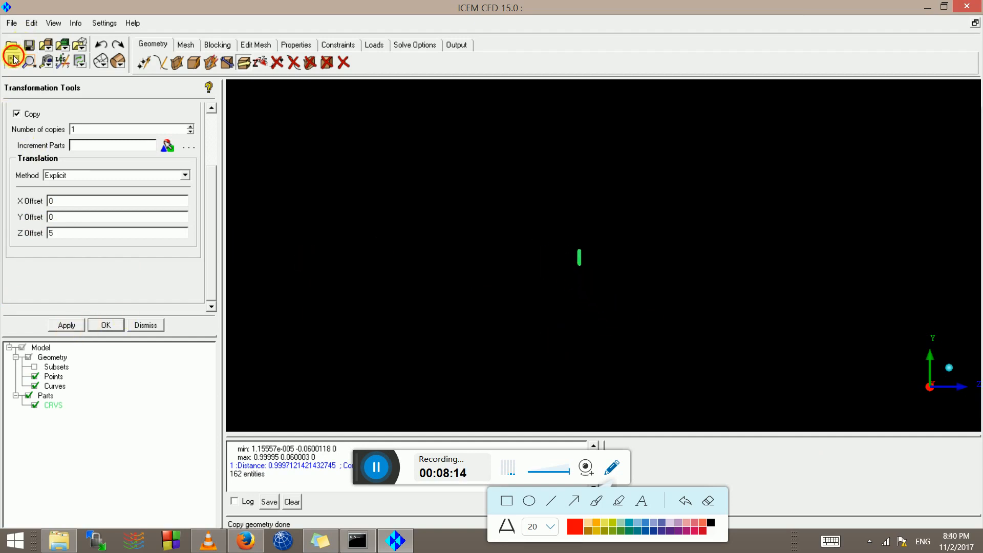
pyautogui.scroll(-3, 459, 288)
pyautogui.moveTo(519, 284); pyautogui.dragTo(493, 254)
pyautogui.scroll(3, 493, 254)
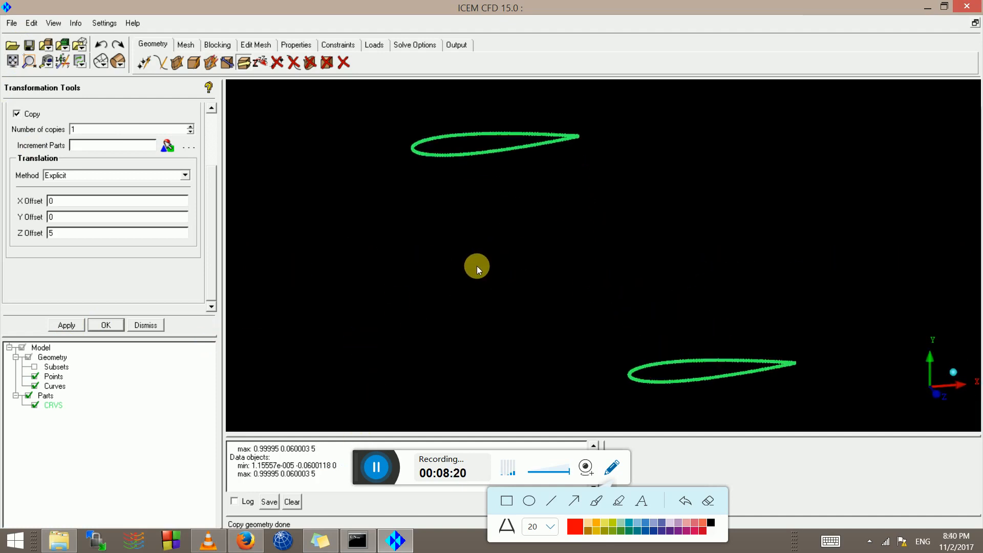
pyautogui.moveTo(477, 265); pyautogui.dragTo(582, 522, button='middle')
pyautogui.scroll(1, 362, 234)
pyautogui.scroll(2, 361, 232)
pyautogui.scroll(7, 532, 323)
pyautogui.moveTo(422, 302); pyautogui.dragTo(595, 242, button='middle')
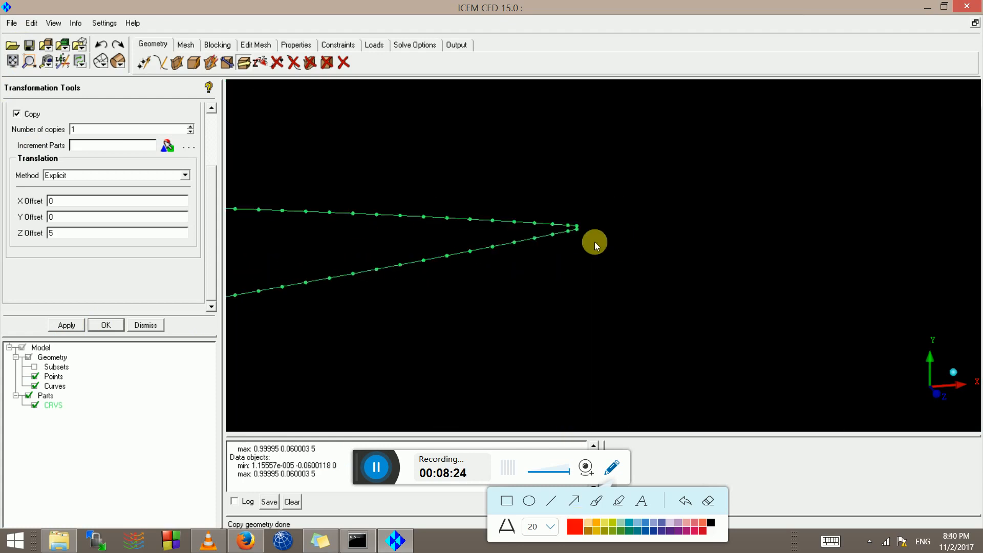
pyautogui.scroll(6, 555, 236)
pyautogui.moveTo(508, 214); pyautogui.dragTo(571, 345, button='middle')
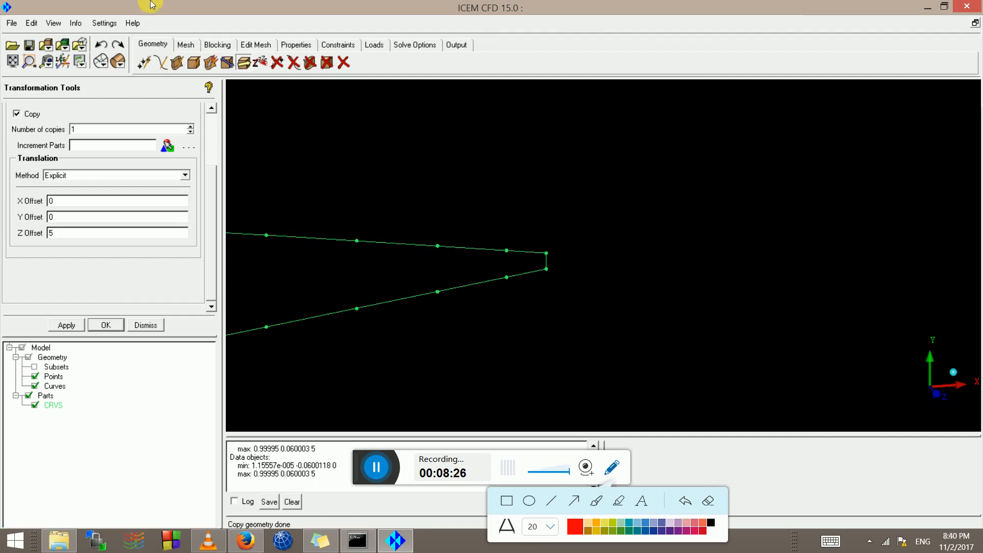
# Start a curve from points and assign it to the CRVS part.
pyautogui.click(146, 63)
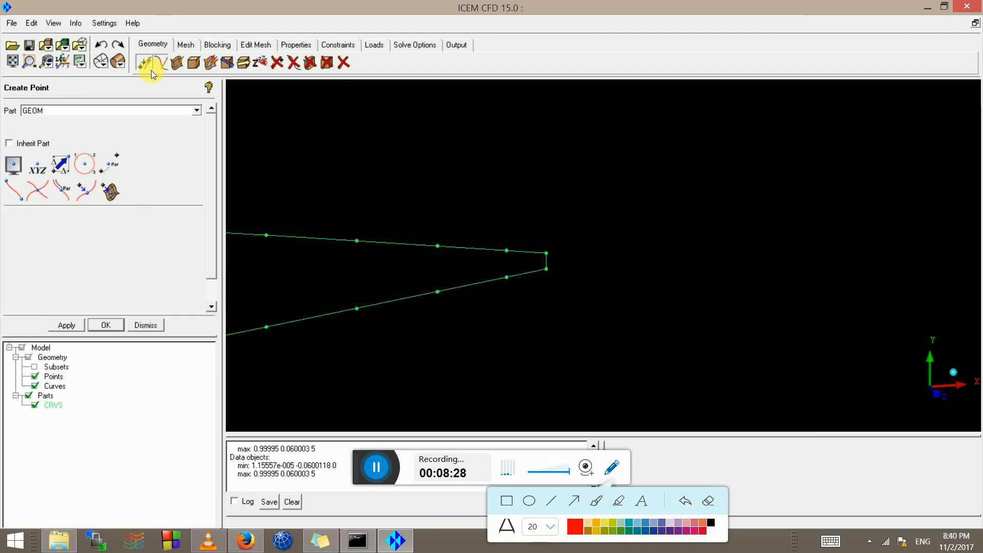
pyautogui.click(161, 62)
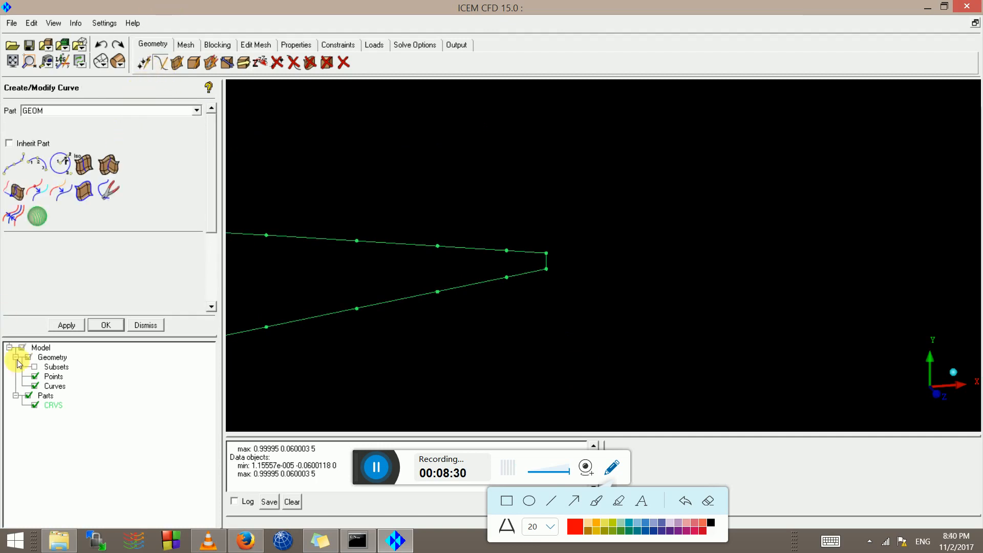
pyautogui.click(28, 169)
pyautogui.click(13, 164)
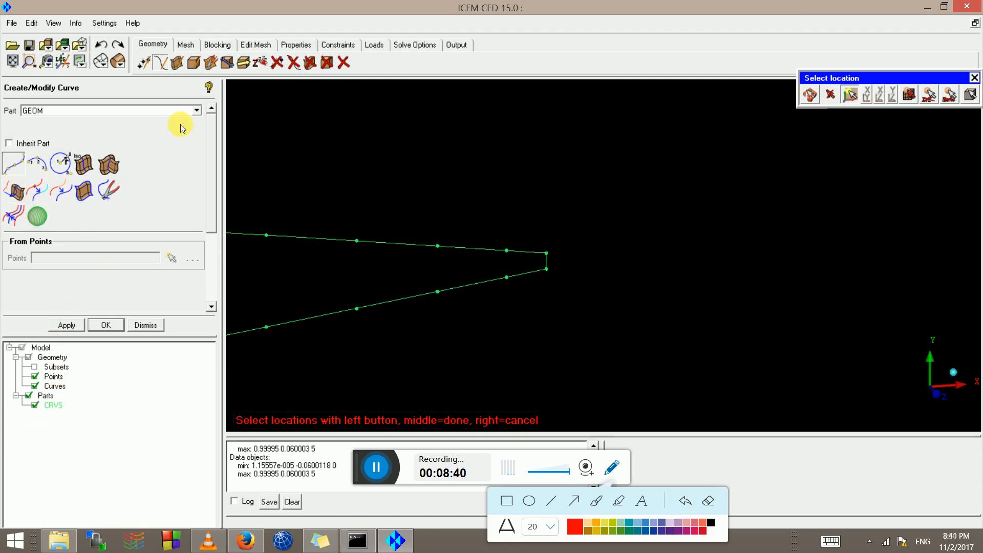
pyautogui.click(197, 110)
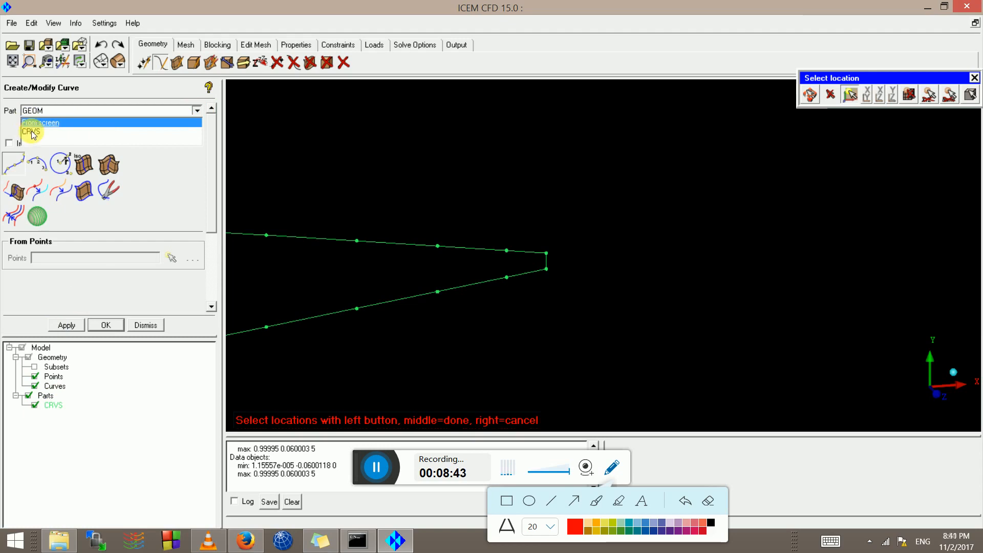
pyautogui.click(32, 131)
# Create a straight curve joining the upper trailing-edge points of the two airfoil sections.
pyautogui.click(545, 253)
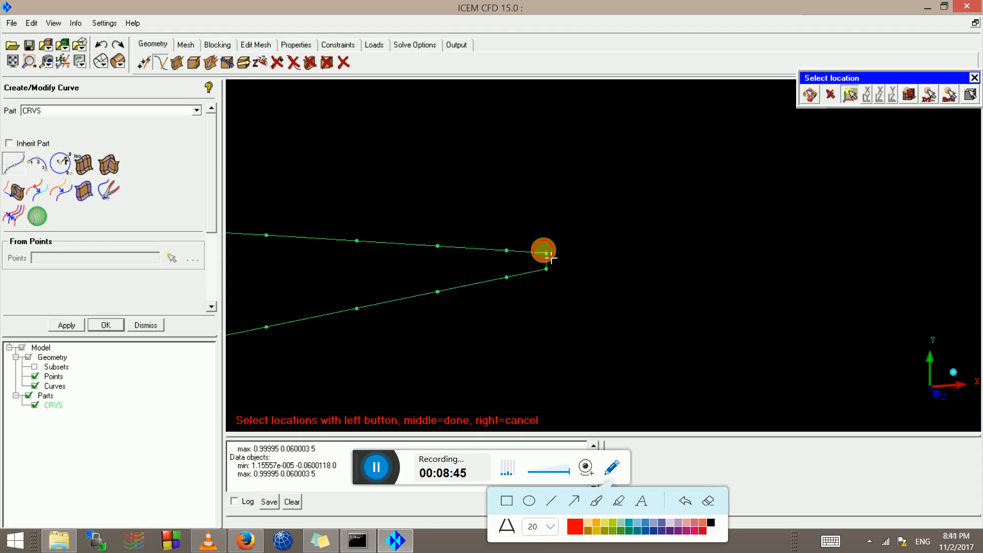
pyautogui.scroll(-10, 695, 333)
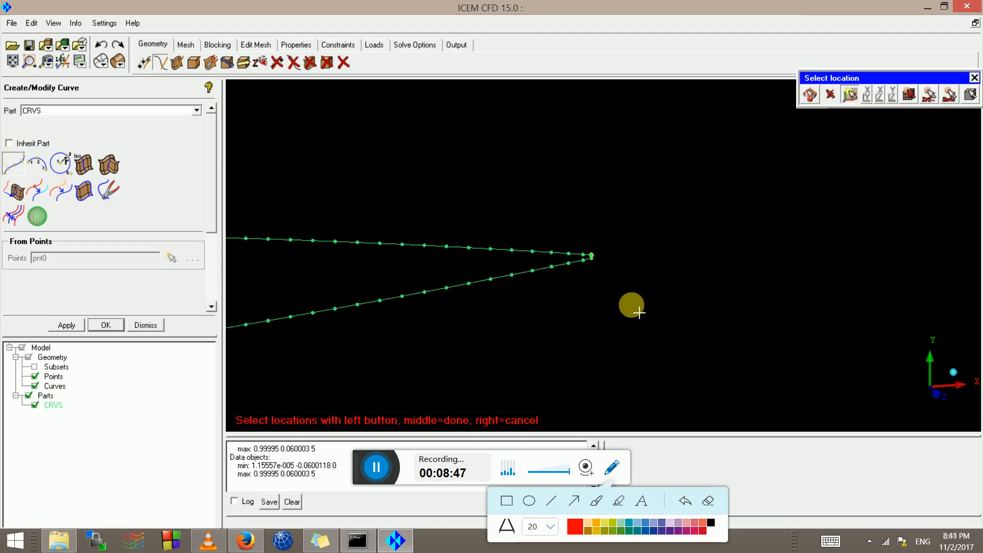
pyautogui.scroll(-6, 636, 328)
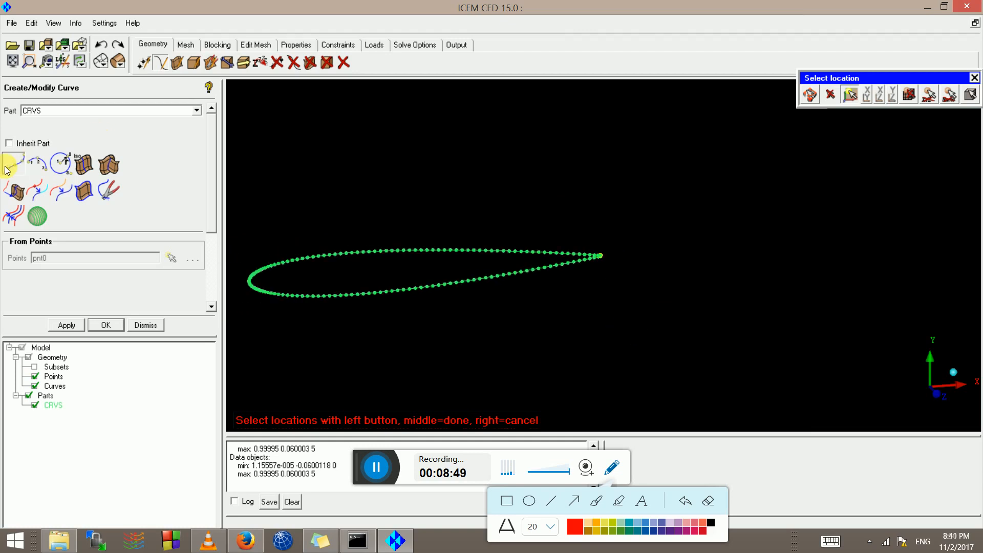
pyautogui.scroll(-2, 559, 350)
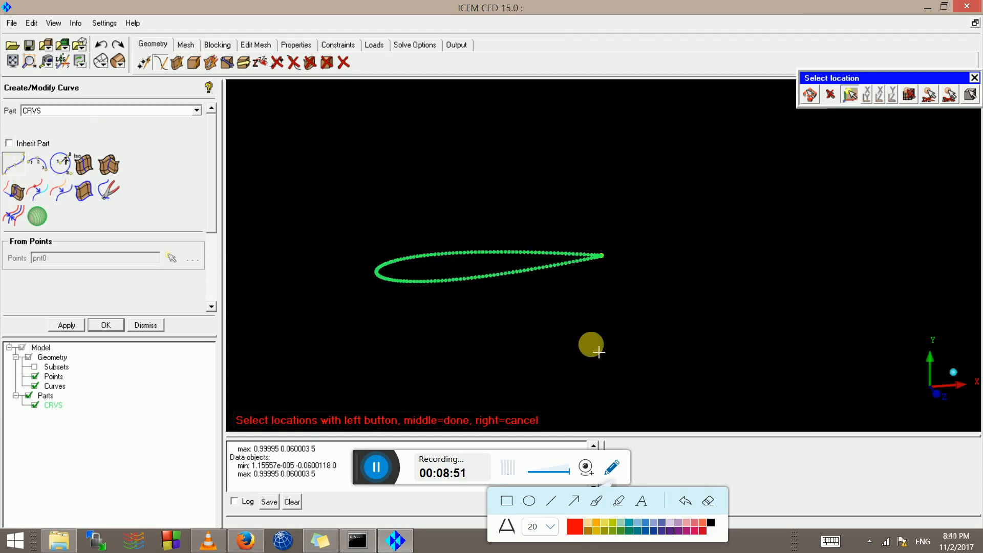
pyautogui.moveTo(315, 113); pyautogui.dragTo(321, 178, button='middle')
pyautogui.scroll(10, 481, 353)
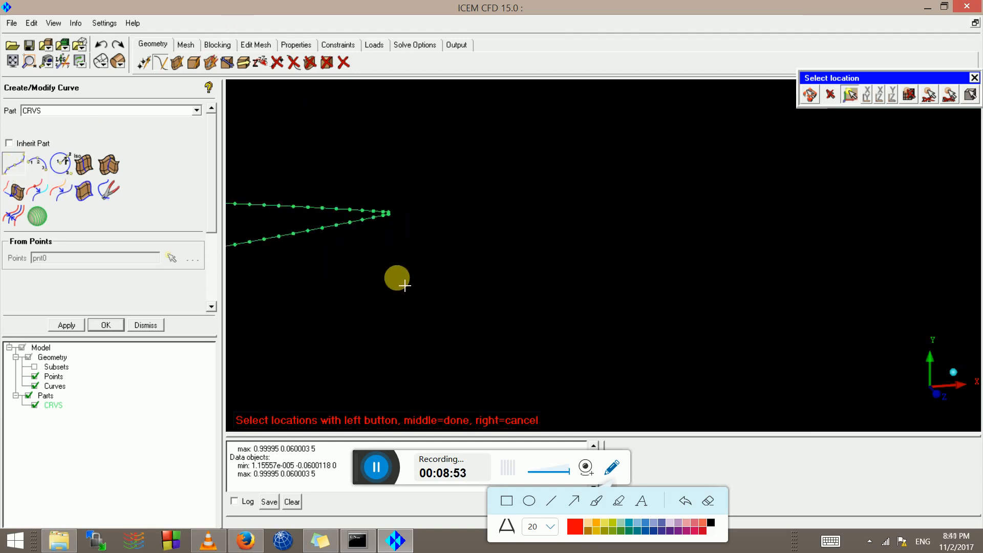
pyautogui.moveTo(404, 285); pyautogui.dragTo(658, 319, button='middle')
pyautogui.scroll(5, 553, 302)
pyautogui.scroll(5, 642, 322)
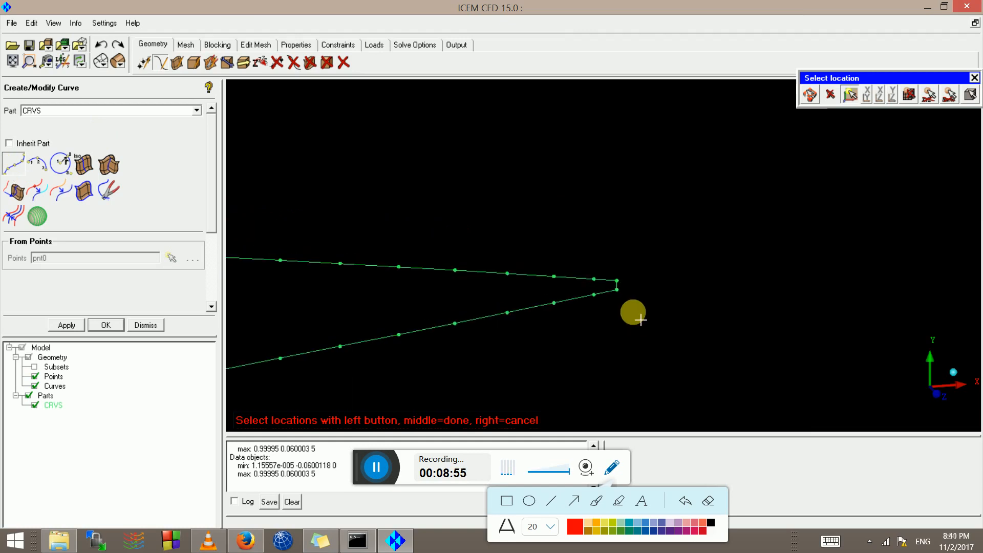
pyautogui.scroll(4, 628, 331)
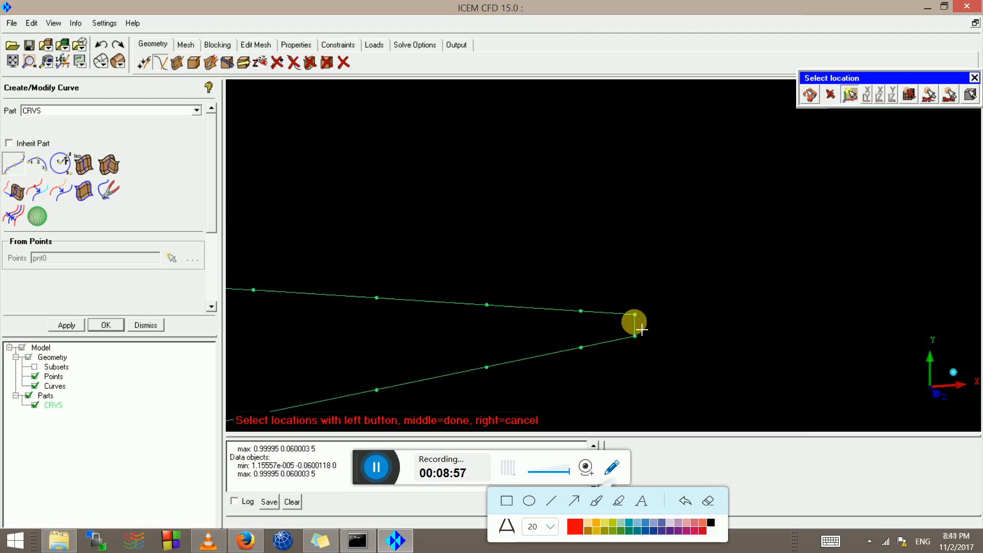
pyautogui.scroll(4, 640, 328)
pyautogui.click(651, 346)
pyautogui.middleClick(651, 344)
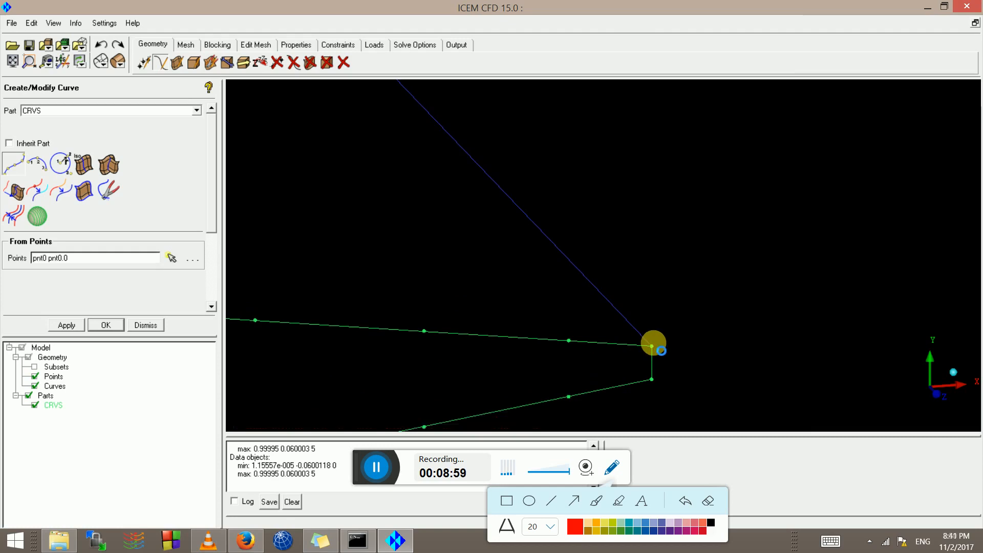
# Create a straight curve joining the lower trailing-edge points of the two airfoil sections.
pyautogui.click(652, 346)
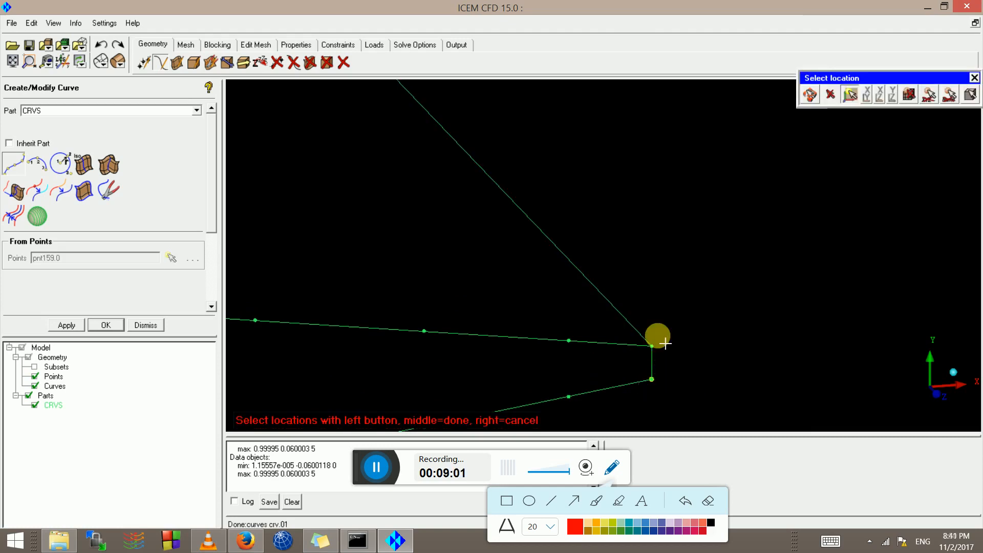
pyautogui.scroll(-2, 604, 253)
pyautogui.scroll(-5, 447, 149)
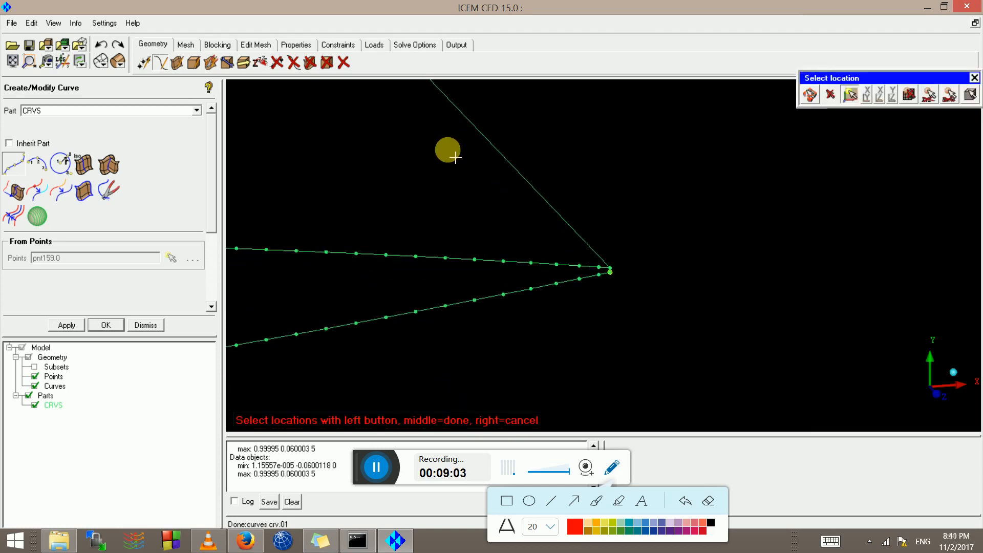
pyautogui.scroll(-5, 448, 150)
pyautogui.moveTo(447, 141); pyautogui.dragTo(549, 340, button='middle')
pyautogui.scroll(4, 441, 266)
pyautogui.moveTo(322, 227); pyautogui.dragTo(810, 419, button='middle')
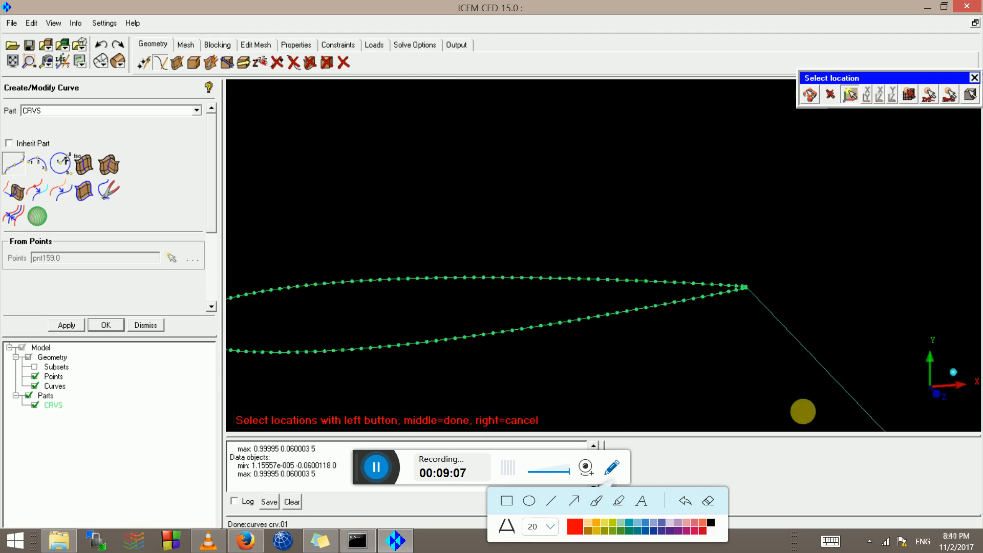
pyautogui.scroll(2, 802, 336)
pyautogui.scroll(1, 802, 333)
pyautogui.moveTo(802, 332); pyautogui.dragTo(479, 246, button='middle')
pyautogui.scroll(7, 499, 250)
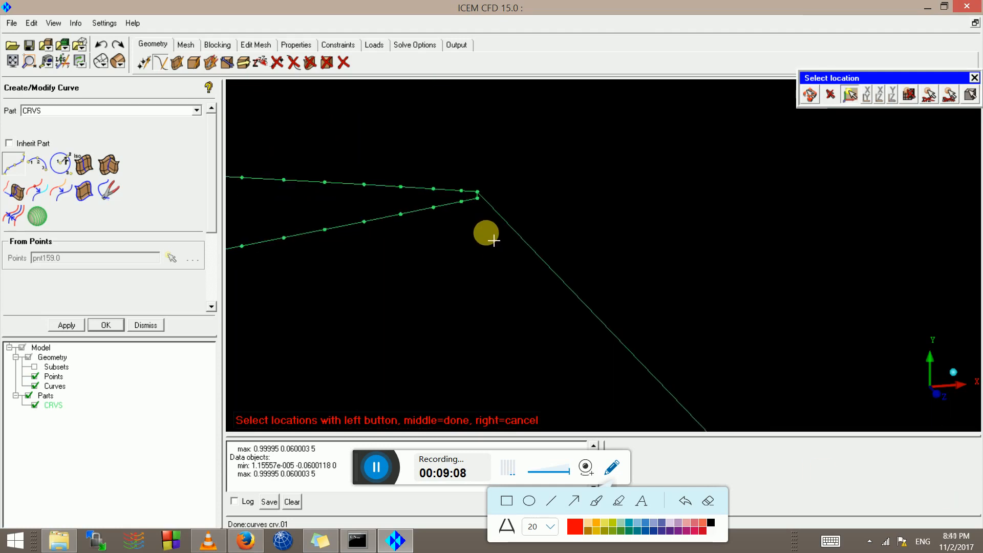
pyautogui.click(409, 169)
pyautogui.middleClick(412, 180)
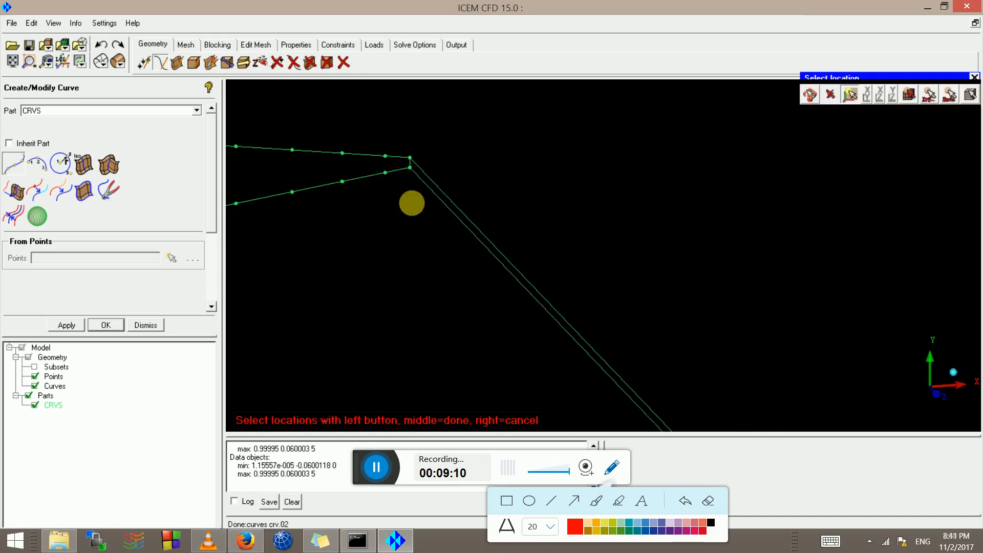
# Examine the points around one section's leading edge to identify the foremost one, and leave point selection.
pyautogui.scroll(-4, 423, 218)
pyautogui.scroll(-6, 428, 223)
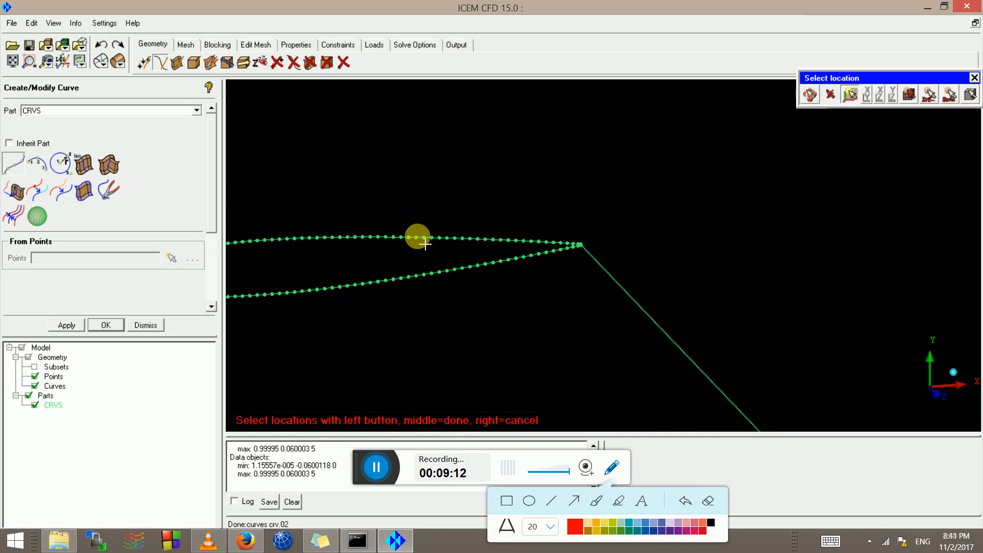
pyautogui.moveTo(532, 266); pyautogui.dragTo(839, 123, button='middle')
pyautogui.scroll(2, 548, 193)
pyautogui.moveTo(552, 202); pyautogui.dragTo(572, 317, button='middle')
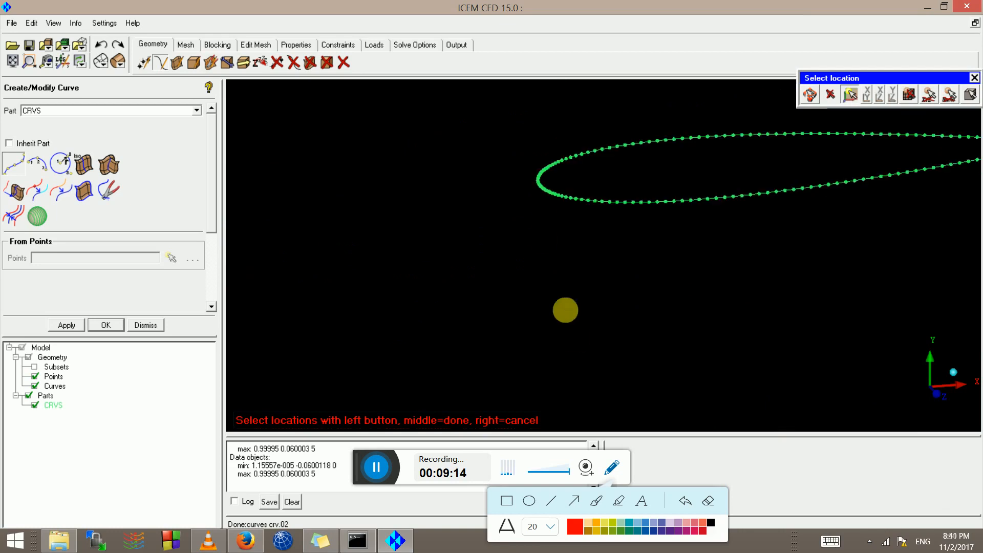
pyautogui.scroll(3, 537, 216)
pyautogui.moveTo(494, 149); pyautogui.dragTo(645, 212, button='middle')
pyautogui.scroll(2, 551, 323)
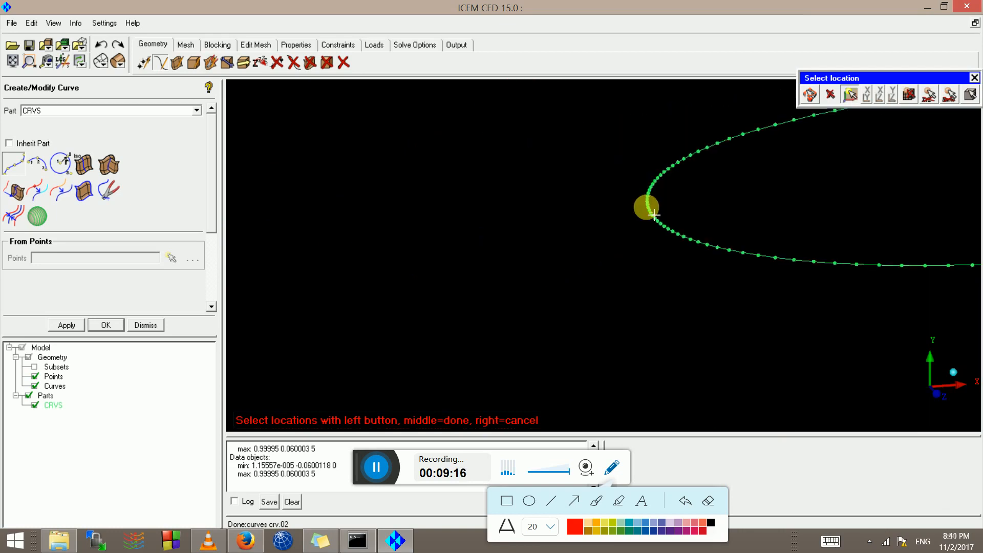
pyautogui.scroll(4, 645, 212)
pyautogui.moveTo(693, 152); pyautogui.dragTo(544, 246, button='middle')
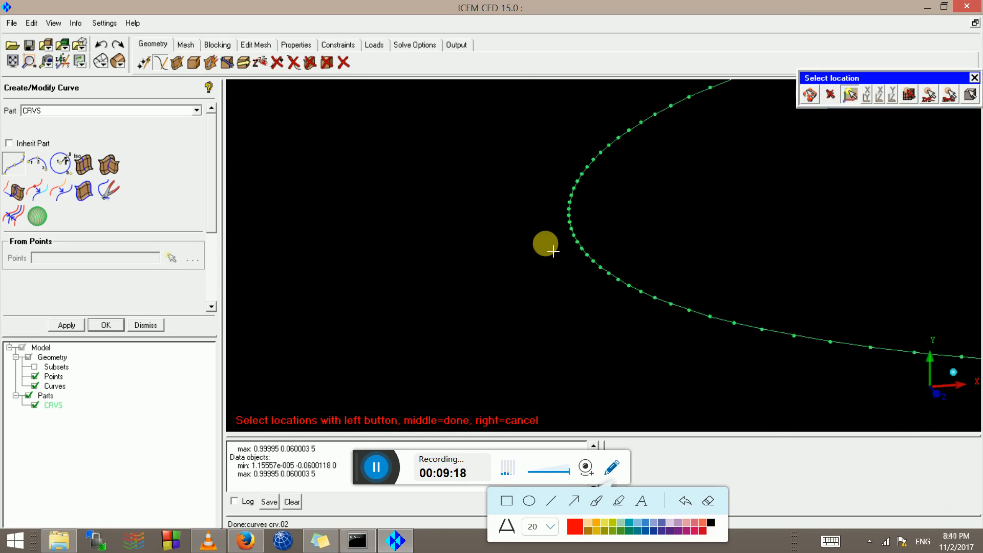
pyautogui.scroll(3, 545, 244)
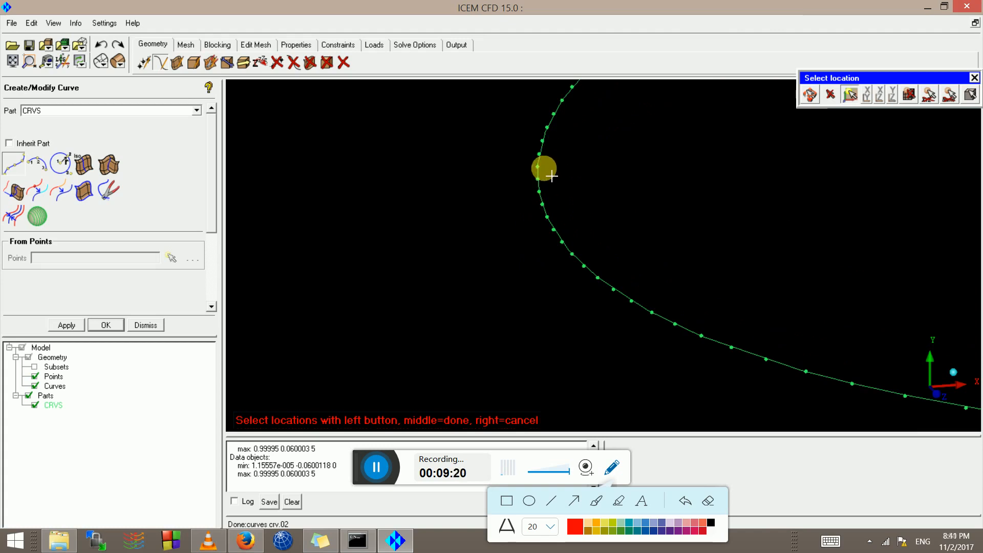
pyautogui.scroll(-3, 548, 309)
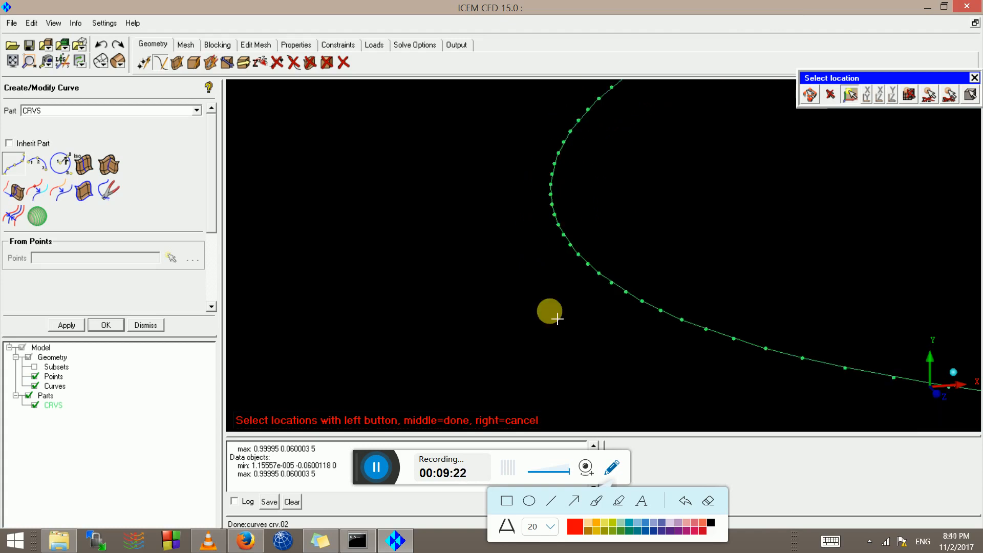
pyautogui.scroll(-3, 582, 249)
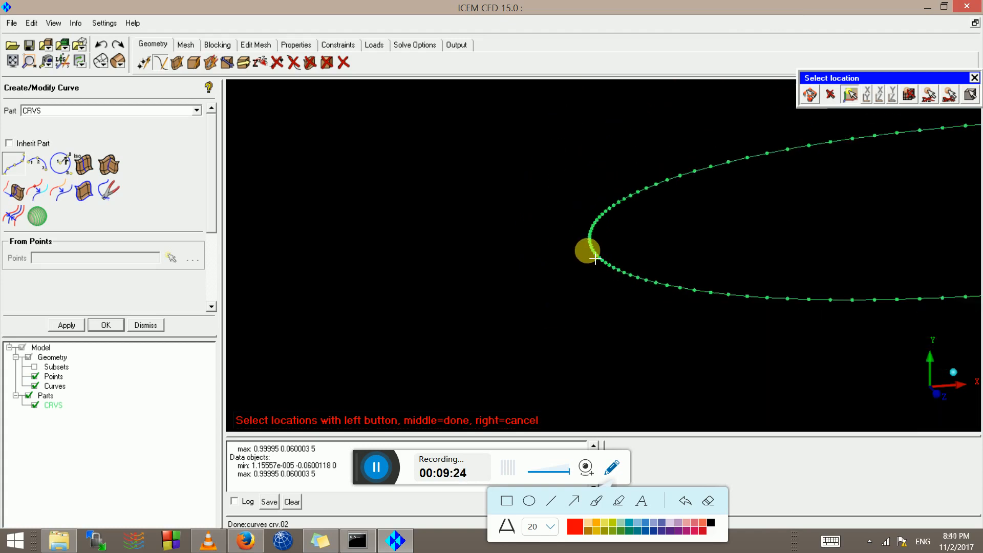
pyautogui.rightClick(598, 249)
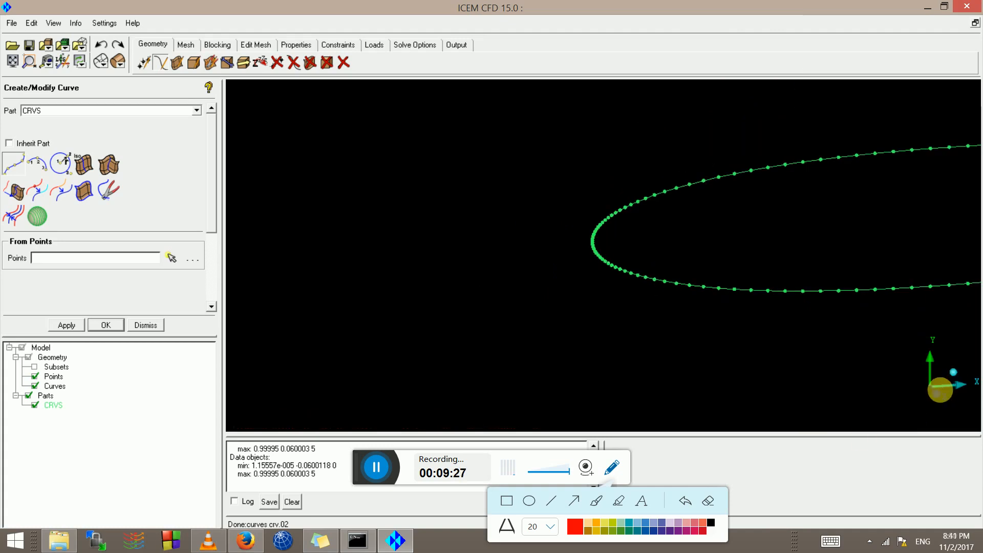
# Create a straight curve joining the matching leading-edge points of the two airfoil sections, and end the from-points command.
pyautogui.click(937, 393)
pyautogui.moveTo(266, 271); pyautogui.dragTo(788, 291, button='middle')
pyautogui.scroll(4, 539, 290)
pyautogui.scroll(4, 511, 307)
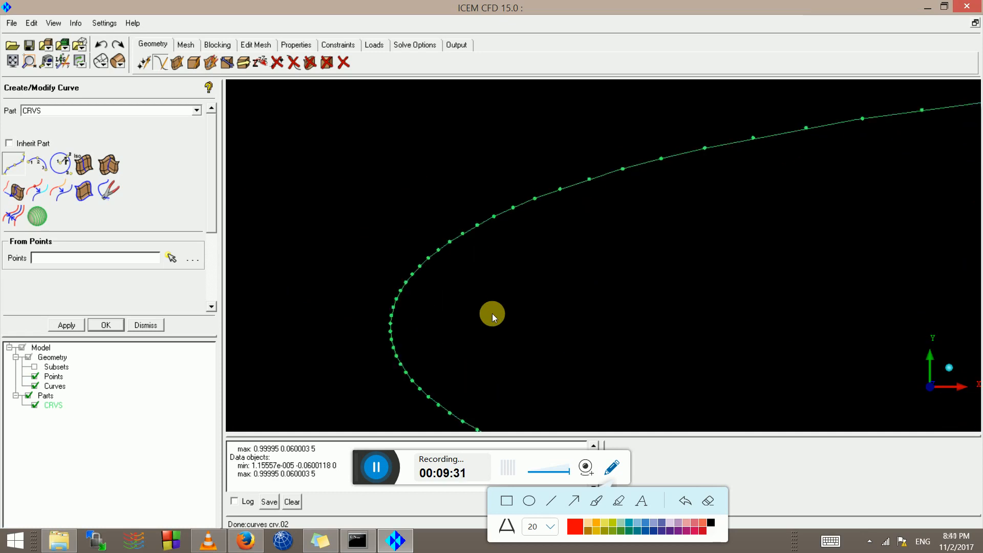
pyautogui.scroll(5, 793, 232)
pyautogui.moveTo(461, 308); pyautogui.dragTo(486, 237, button='middle')
pyautogui.scroll(-4, 539, 264)
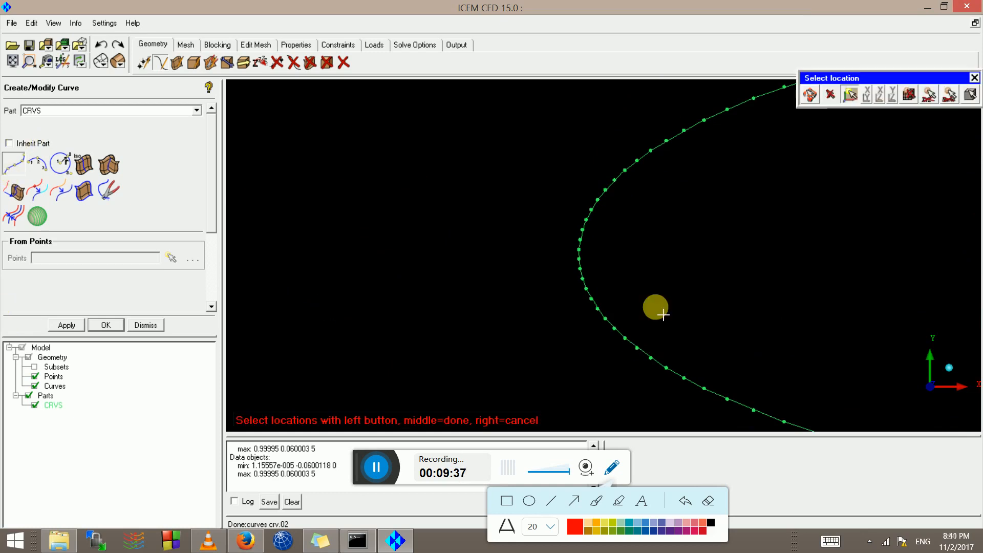
pyautogui.click(578, 249)
pyautogui.scroll(-6, 514, 297)
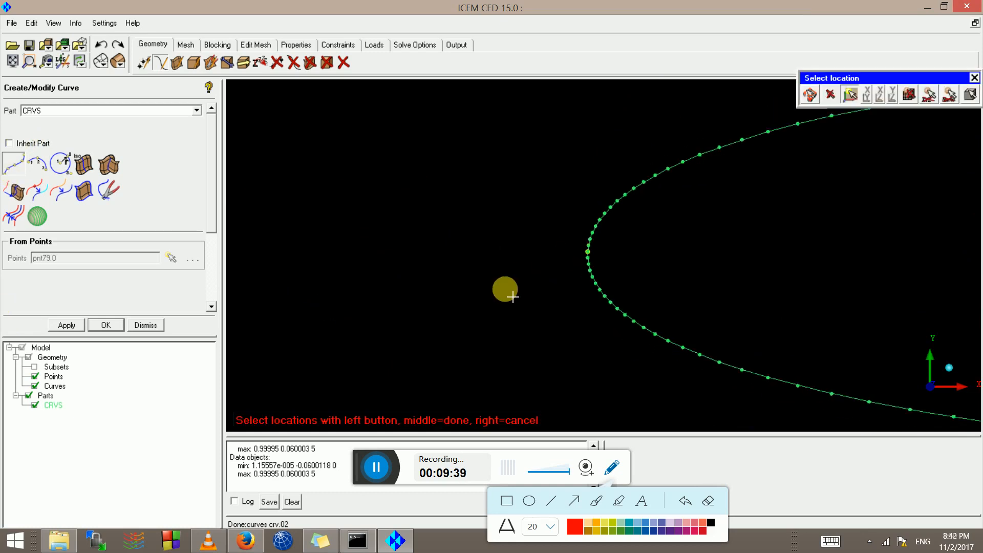
pyautogui.moveTo(577, 280); pyautogui.dragTo(587, 287)
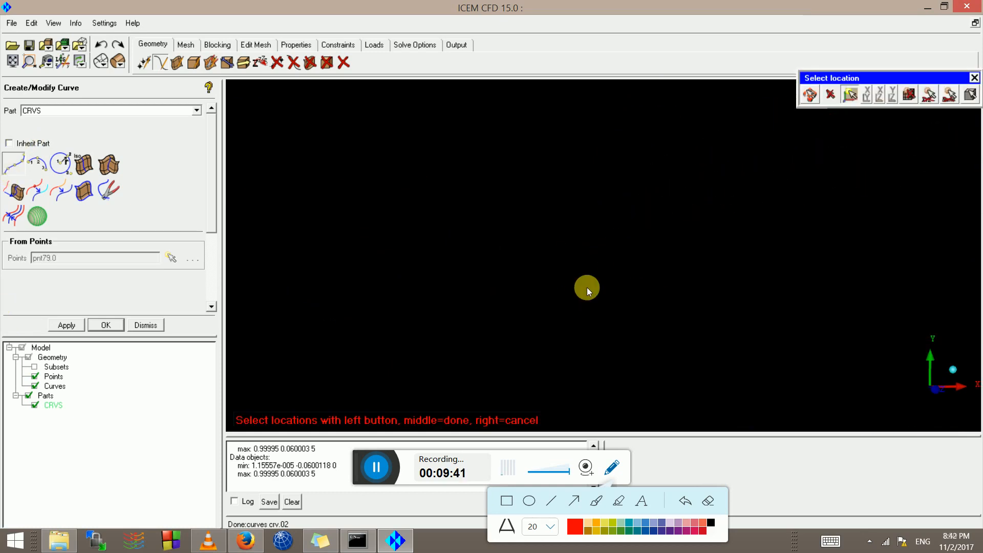
pyautogui.scroll(-4, 579, 287)
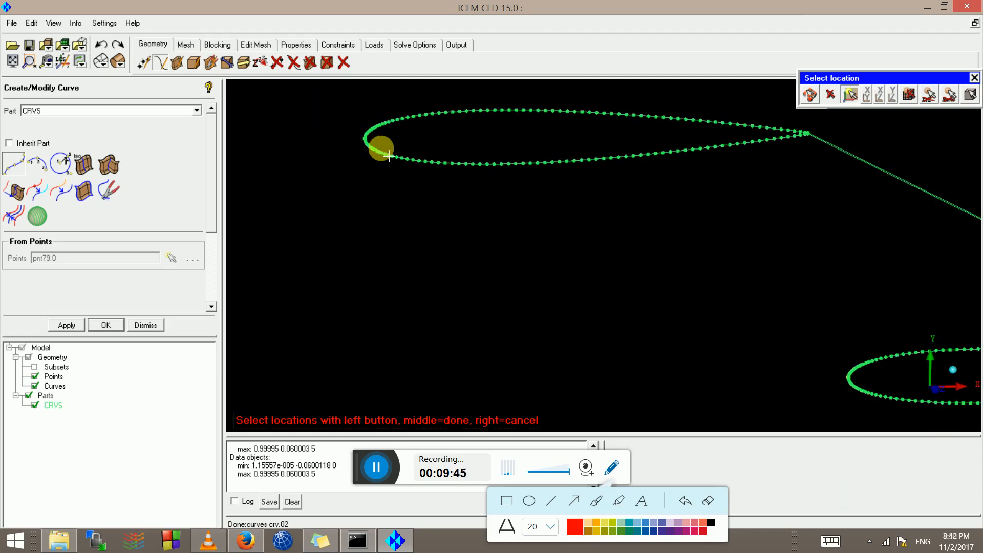
pyautogui.moveTo(389, 159); pyautogui.dragTo(618, 284, button='middle')
pyautogui.scroll(3, 601, 298)
pyautogui.scroll(5, 583, 308)
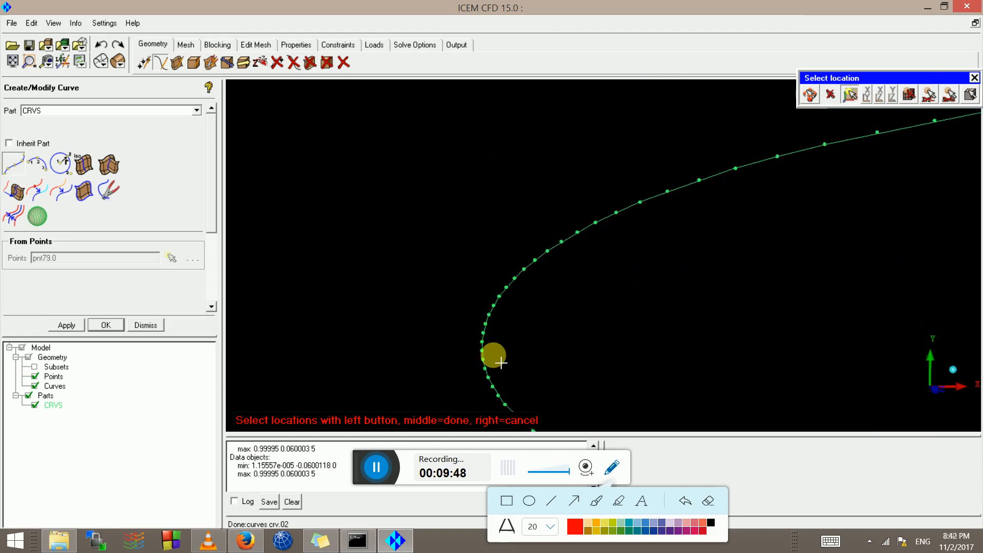
pyautogui.click(481, 341)
pyautogui.middleClick(438, 353)
pyautogui.scroll(-3, 458, 340)
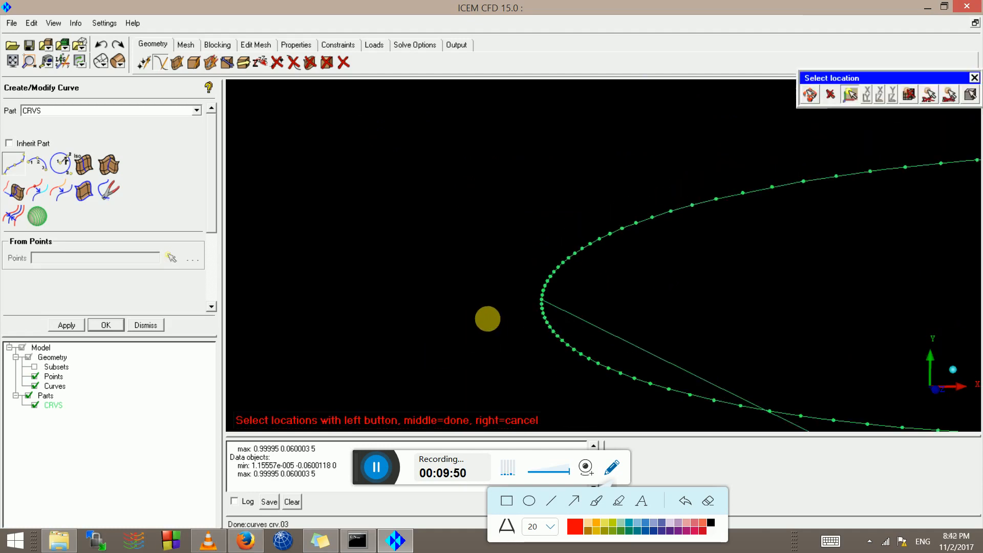
pyautogui.middleClick(489, 318)
# Try to create a simple surface from one airfoil section's curve alone using the From 2-4 Curves method, and end the curve selection.
pyautogui.scroll(-7, 512, 318)
pyautogui.scroll(-6, 567, 299)
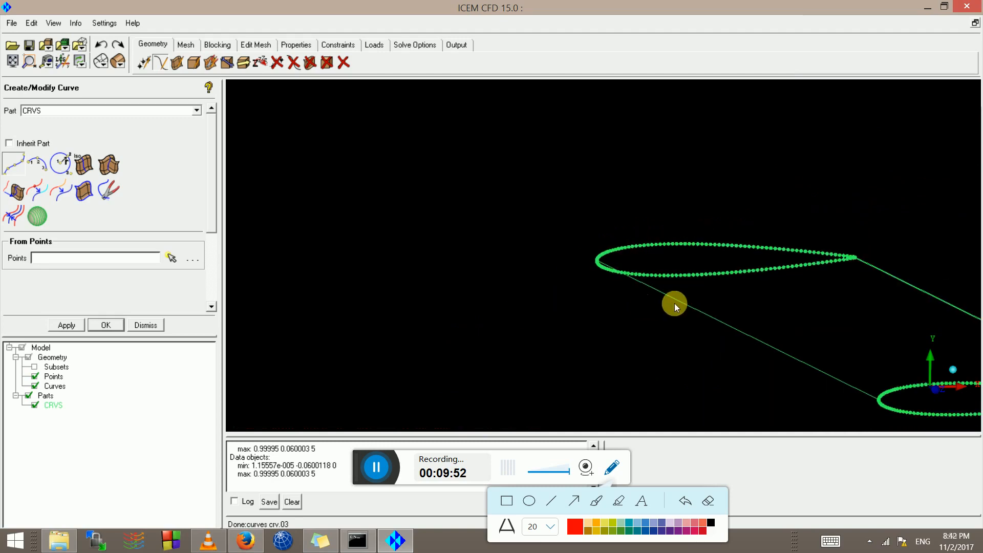
pyautogui.moveTo(660, 303); pyautogui.dragTo(419, 250, button='middle')
pyautogui.scroll(-2, 419, 250)
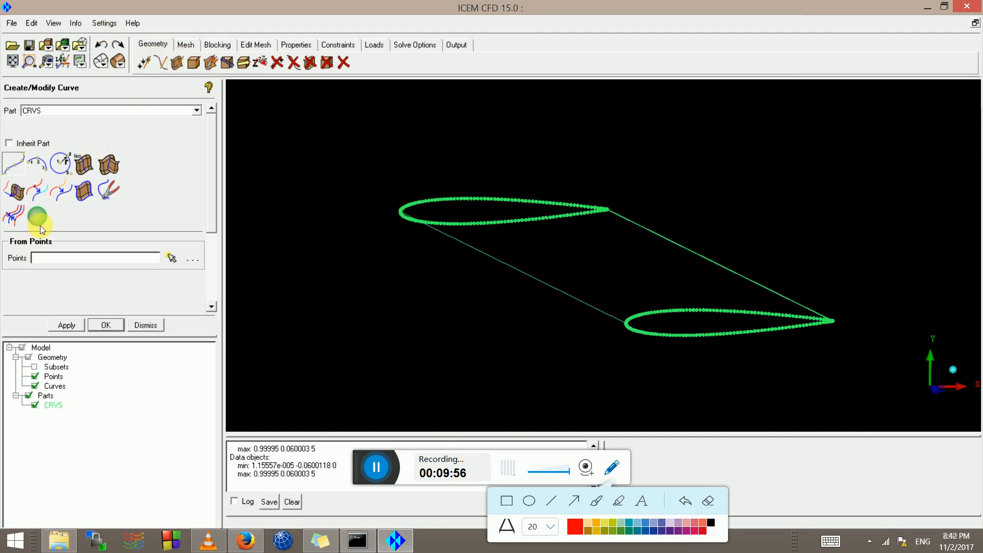
pyautogui.click(177, 63)
pyautogui.click(13, 163)
pyautogui.scroll(2, 478, 244)
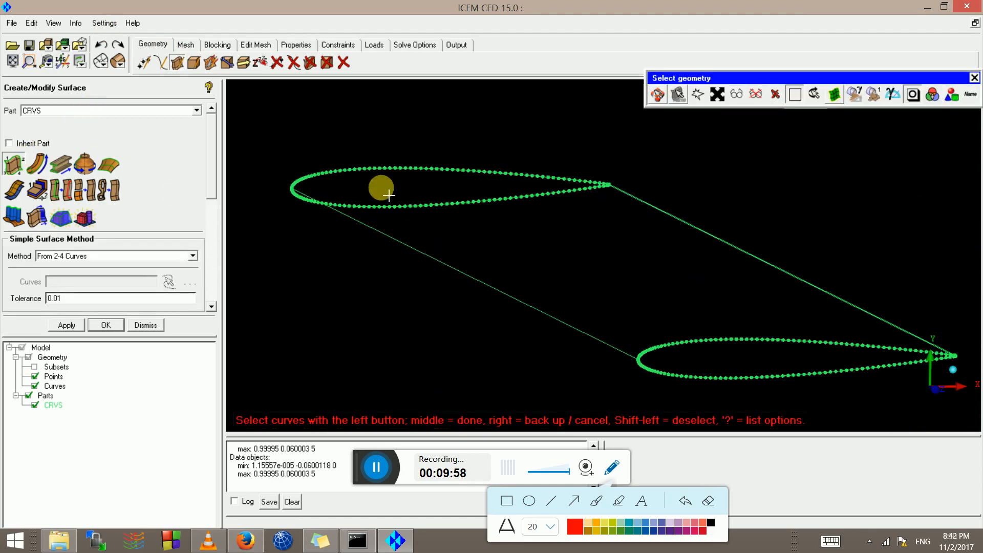
pyautogui.scroll(2, 379, 187)
pyautogui.moveTo(334, 189); pyautogui.dragTo(544, 248, button='middle')
pyautogui.scroll(2, 550, 255)
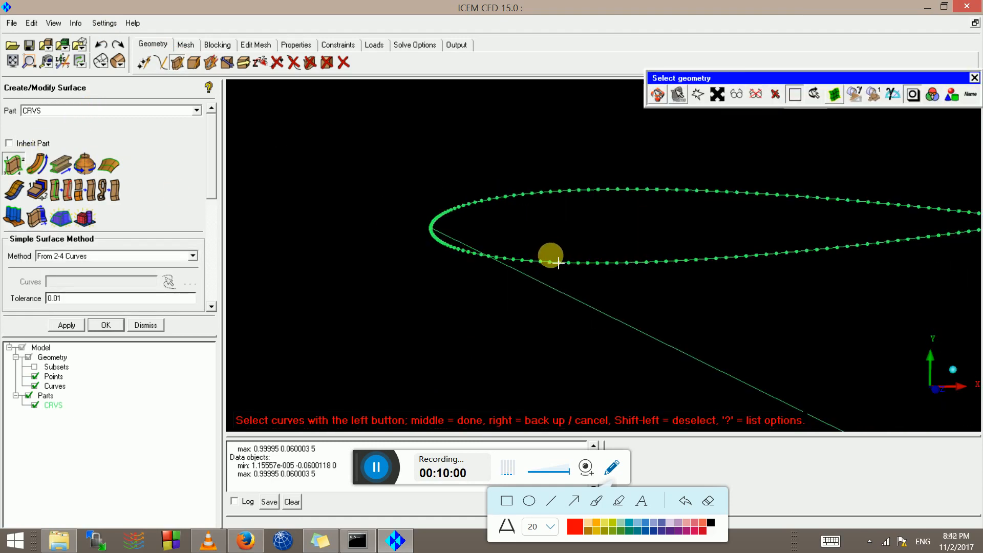
pyautogui.click(558, 263)
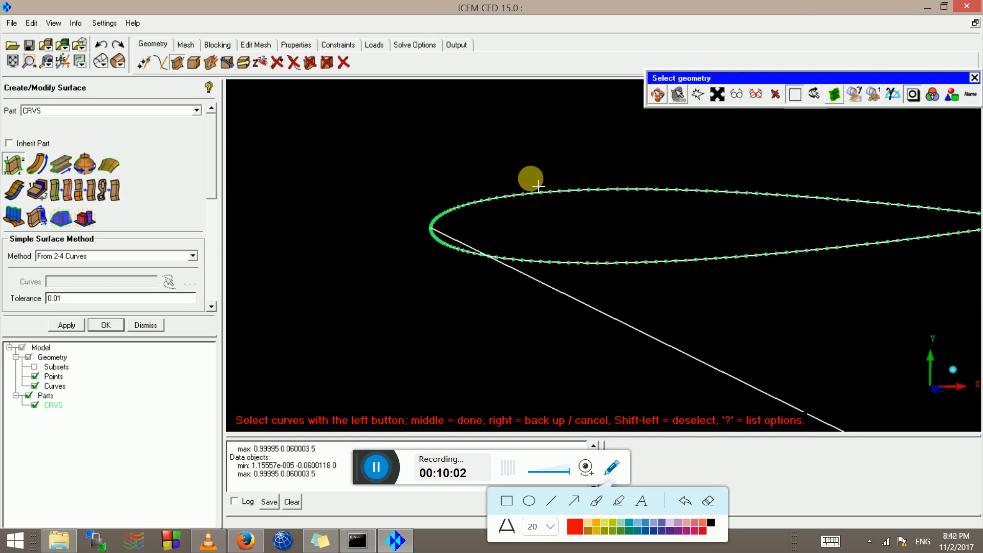
pyautogui.scroll(4, 476, 224)
pyautogui.moveTo(476, 224); pyautogui.dragTo(807, 288, button='middle')
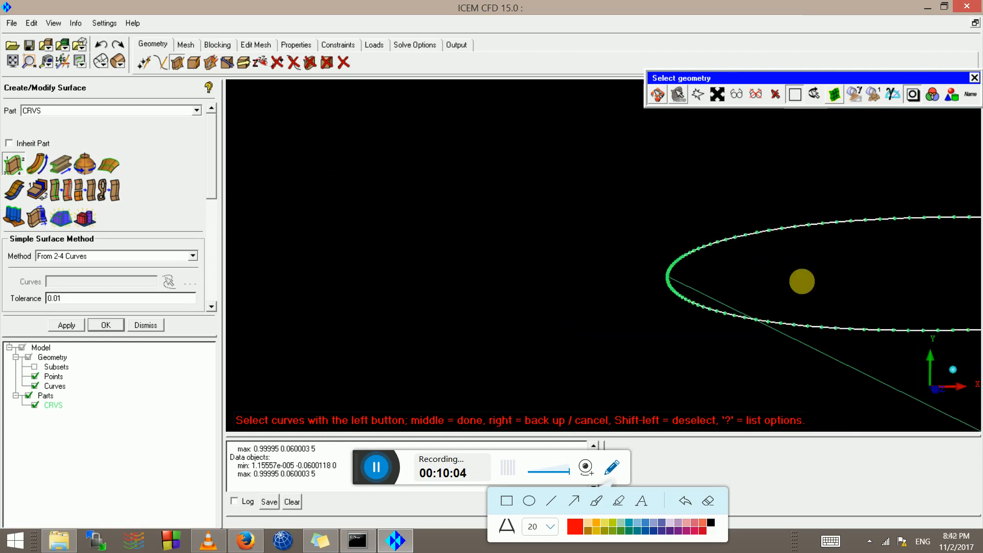
pyautogui.scroll(4, 747, 269)
pyautogui.moveTo(746, 269); pyautogui.dragTo(223, 222, button='middle')
pyautogui.scroll(-3, 637, 281)
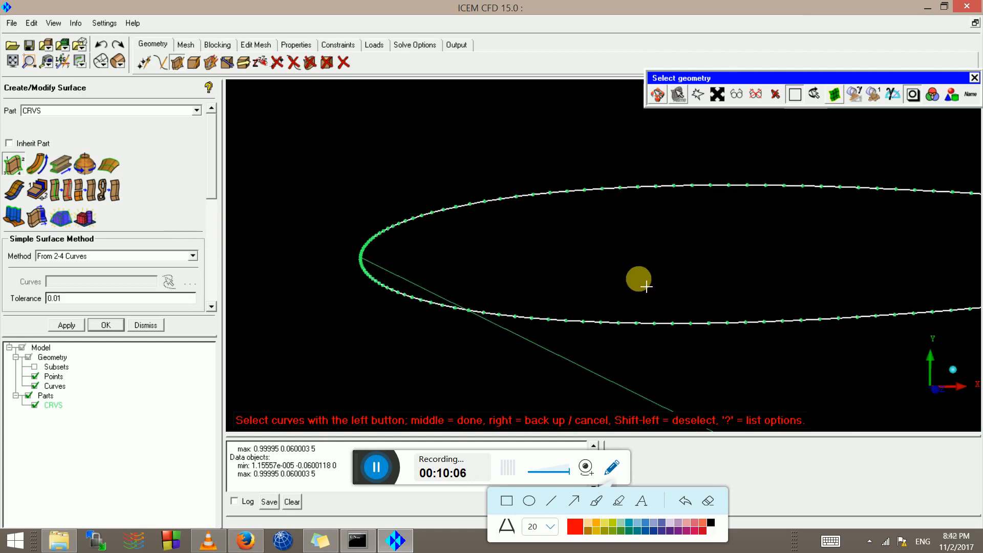
pyautogui.middleClick(644, 285)
pyautogui.scroll(-5, 636, 277)
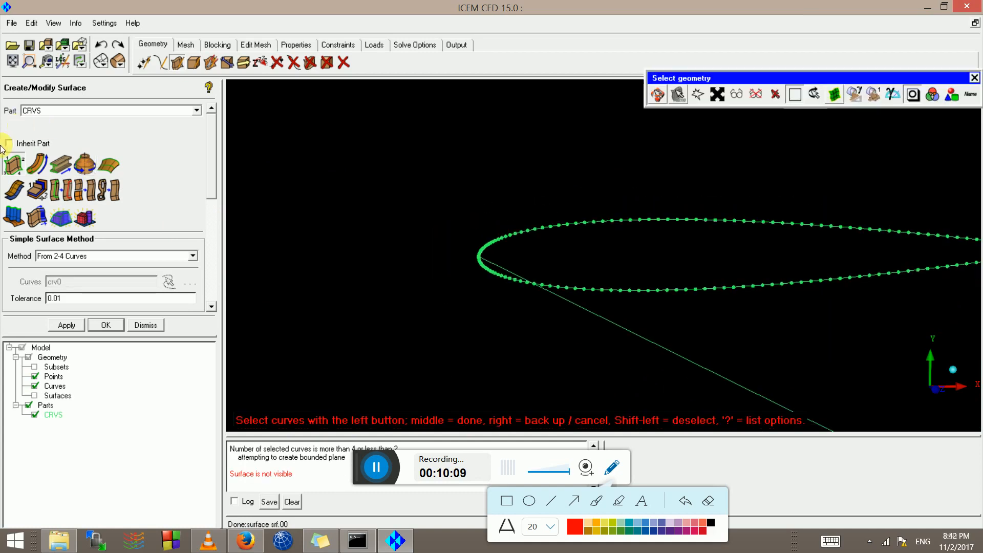
pyautogui.scroll(-5, 215, 276)
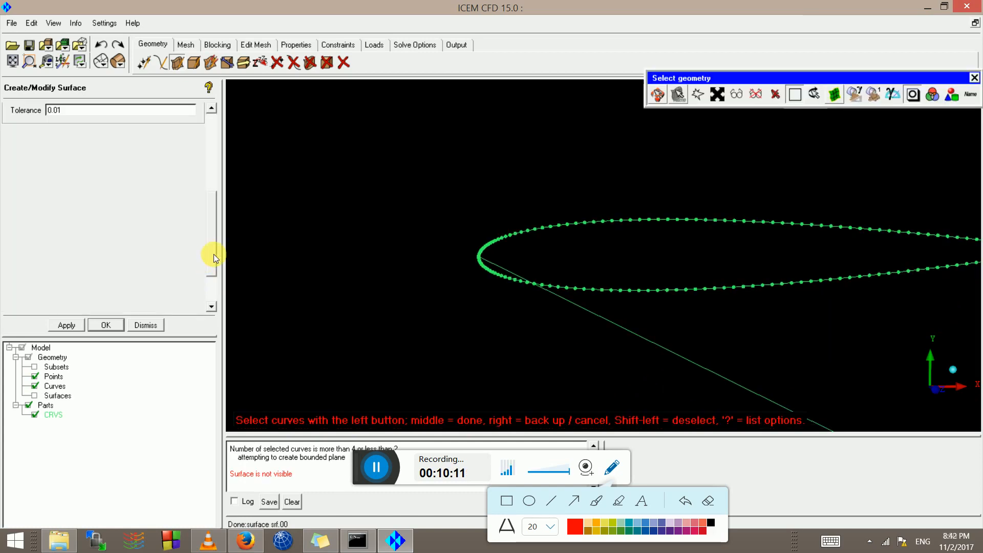
pyautogui.scroll(5, 221, 217)
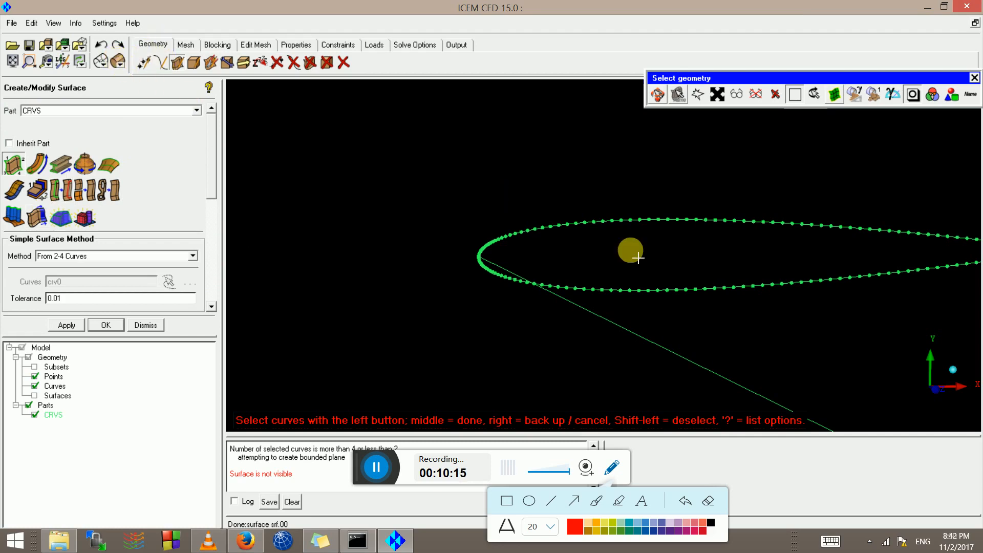
pyautogui.scroll(-4, 638, 257)
pyautogui.middleClick(601, 287)
# Turn on the display of surfaces and examine the surface filling the airfoil section.
pyautogui.scroll(-4, 600, 287)
pyautogui.moveTo(597, 281); pyautogui.dragTo(228, 232)
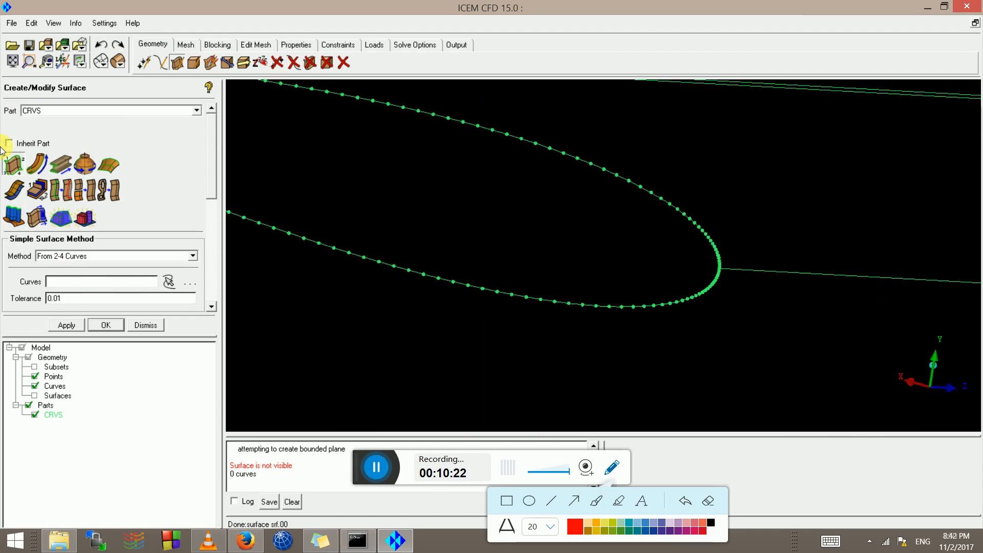
pyautogui.click(34, 395)
pyautogui.moveTo(532, 241); pyautogui.dragTo(560, 256)
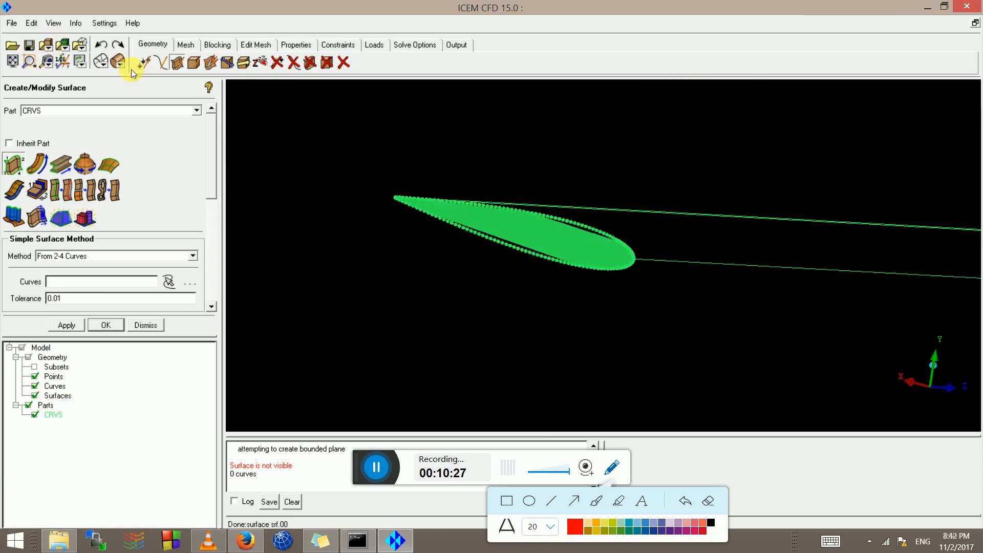
# Undo the surface created across the airfoil section.
pyautogui.hotkey('ctrl', 'z')
# Segment the first airfoil section's curve by point at its leading edge, where the spanwise leading-edge line meets it.
pyautogui.scroll(5, 630, 259)
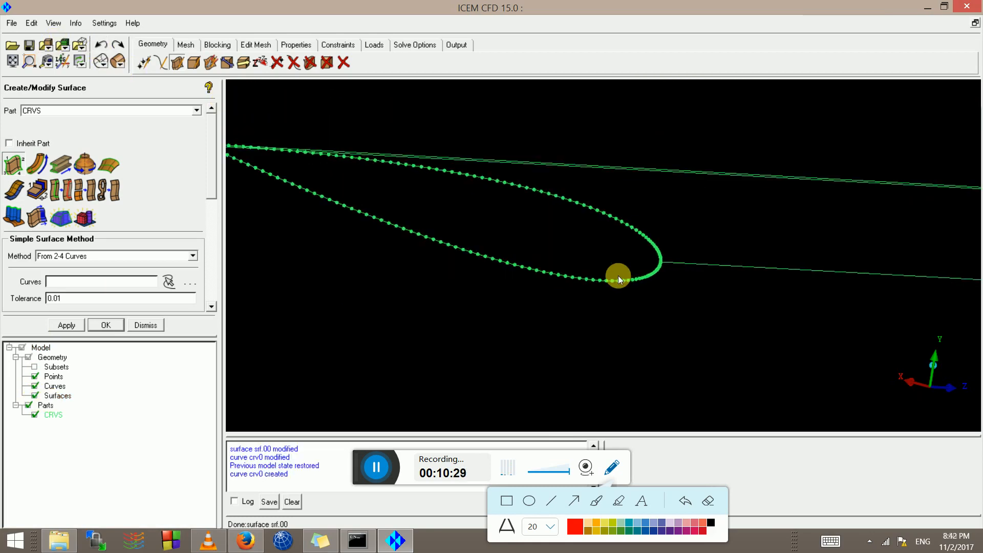
pyautogui.scroll(2, 658, 207)
pyautogui.moveTo(658, 208); pyautogui.dragTo(472, 182, button='middle')
pyautogui.scroll(3, 563, 245)
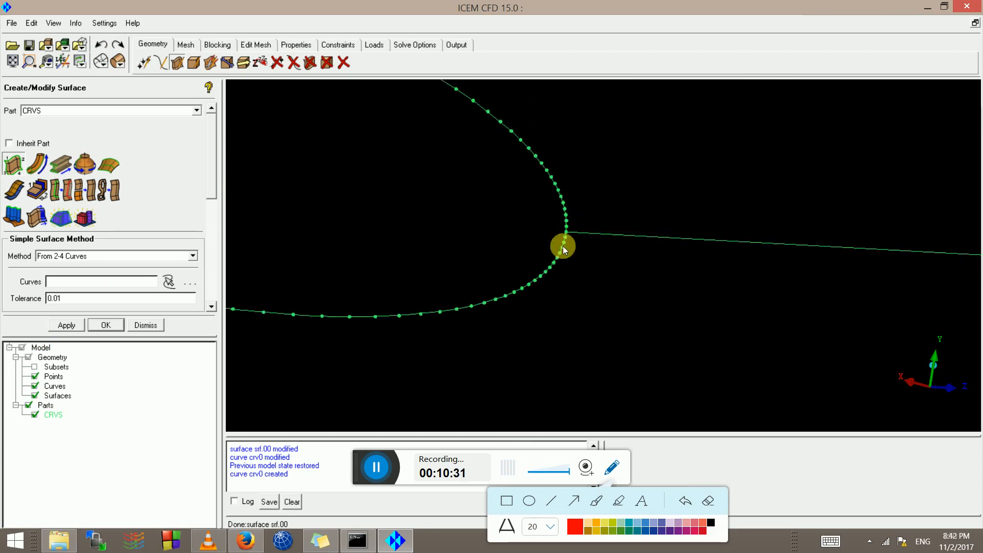
pyautogui.scroll(1, 465, 220)
pyautogui.click(169, 62)
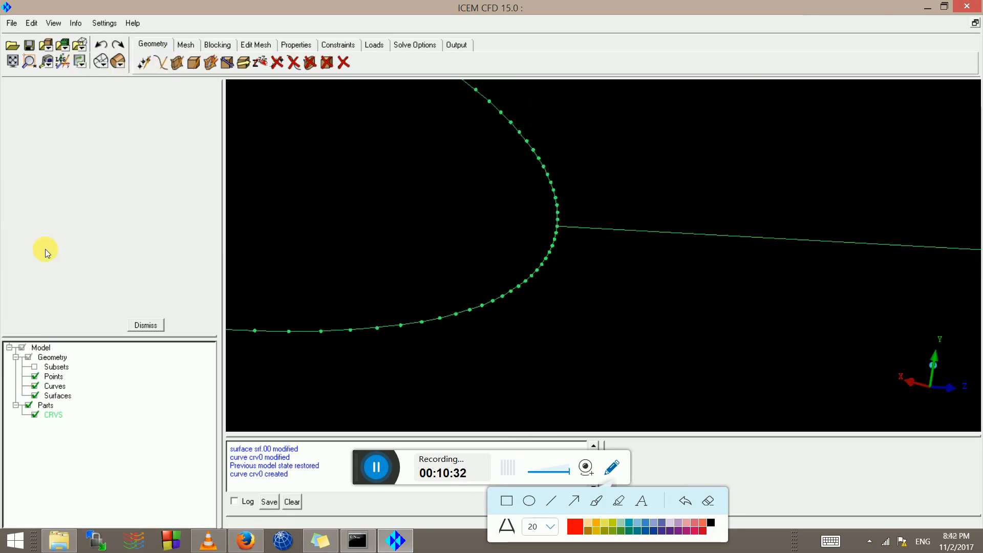
pyautogui.click(78, 169)
pyautogui.click(36, 194)
pyautogui.click(555, 152)
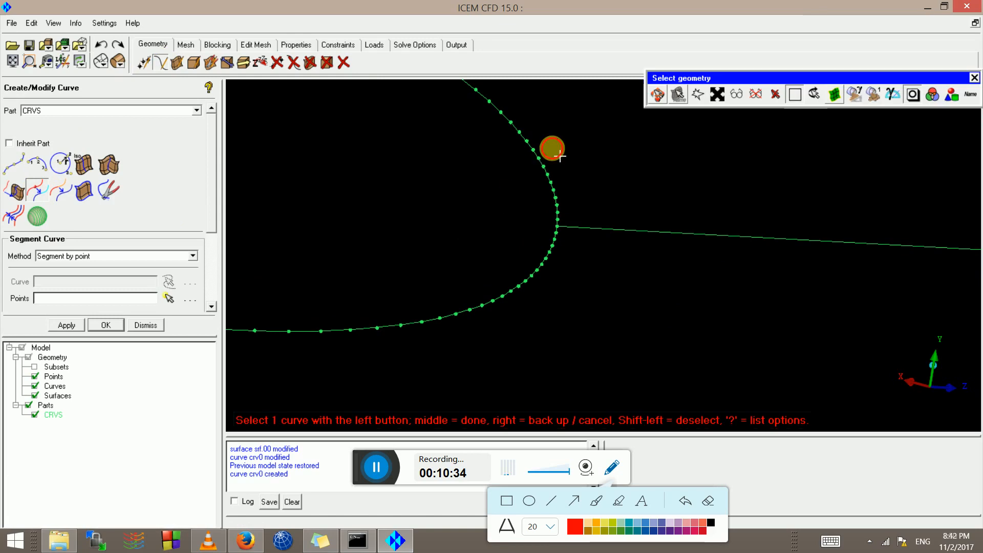
pyautogui.scroll(3, 555, 153)
pyautogui.scroll(3, 548, 193)
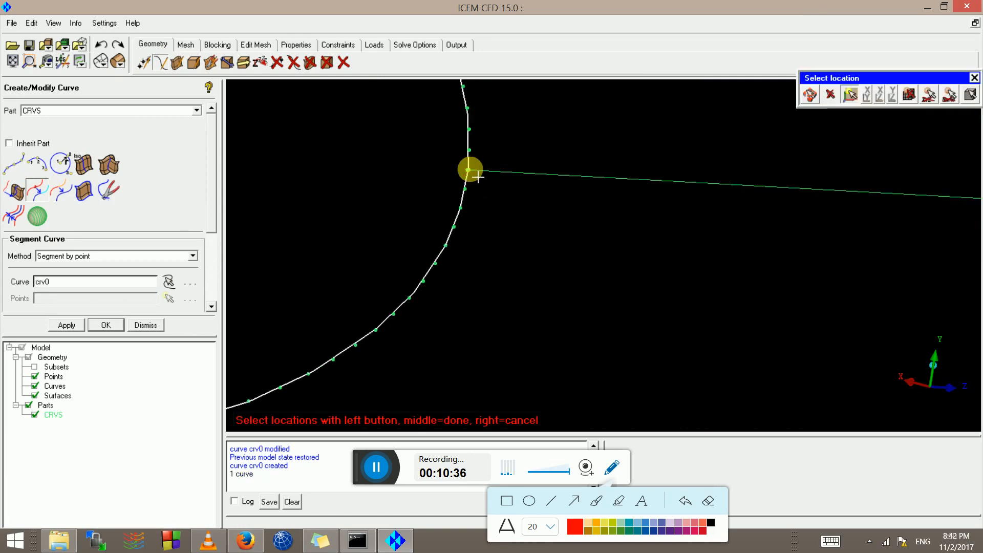
pyautogui.middleClick(486, 184)
pyautogui.scroll(-6, 474, 199)
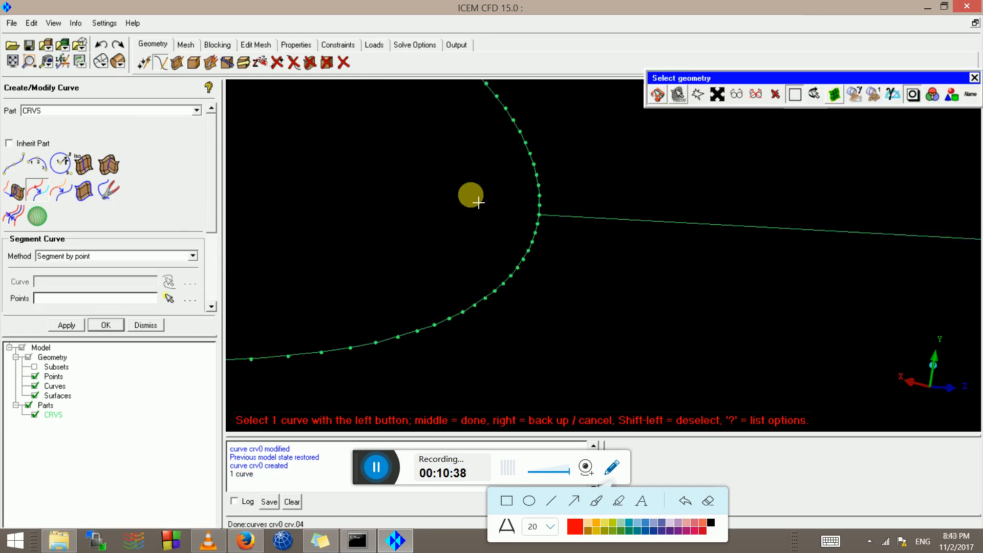
pyautogui.click(523, 263)
pyautogui.middleClick(512, 253)
# Segment the opposite airfoil section's curve by point at the end of the spanwise leading-edge line, and end the segmenting command.
pyautogui.scroll(-6, 563, 224)
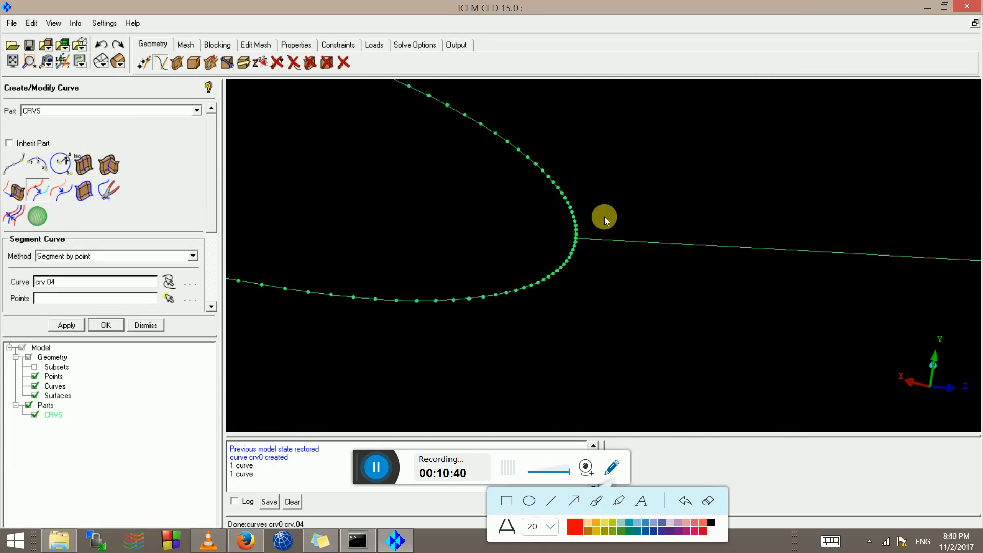
pyautogui.scroll(-5, 666, 216)
pyautogui.moveTo(875, 271); pyautogui.dragTo(4, 157, button='middle')
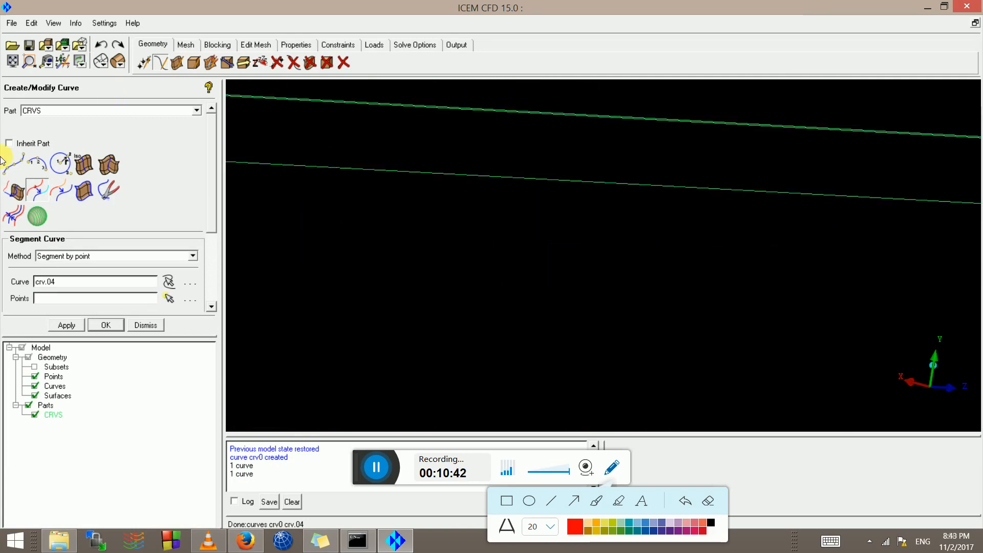
pyautogui.scroll(-2, 908, 233)
pyautogui.scroll(-1, 908, 233)
pyautogui.moveTo(908, 226); pyautogui.dragTo(62, 163, button='middle')
pyautogui.scroll(4, 579, 241)
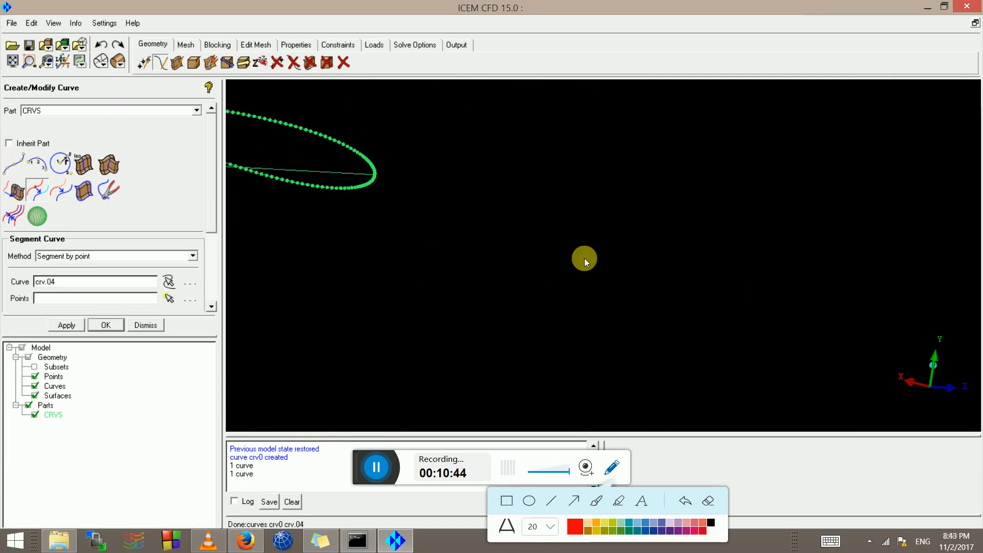
pyautogui.scroll(1, 579, 240)
pyautogui.moveTo(388, 201); pyautogui.dragTo(488, 256, button='middle')
pyautogui.scroll(4, 548, 216)
pyautogui.scroll(3, 696, 406)
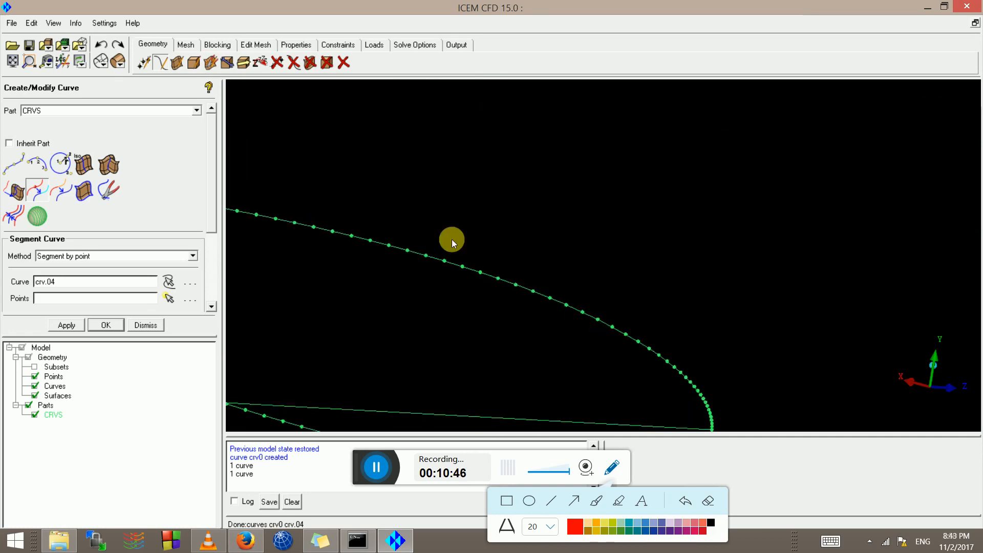
pyautogui.click(42, 191)
pyautogui.scroll(4, 545, 279)
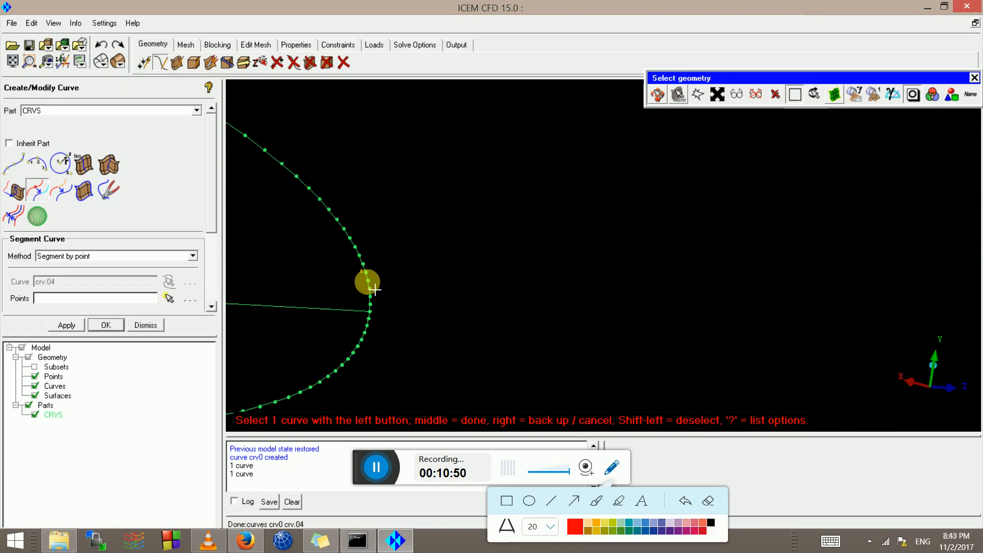
pyautogui.scroll(3, 369, 309)
pyautogui.moveTo(313, 310); pyautogui.dragTo(708, 236, button='middle')
pyautogui.click(538, 261)
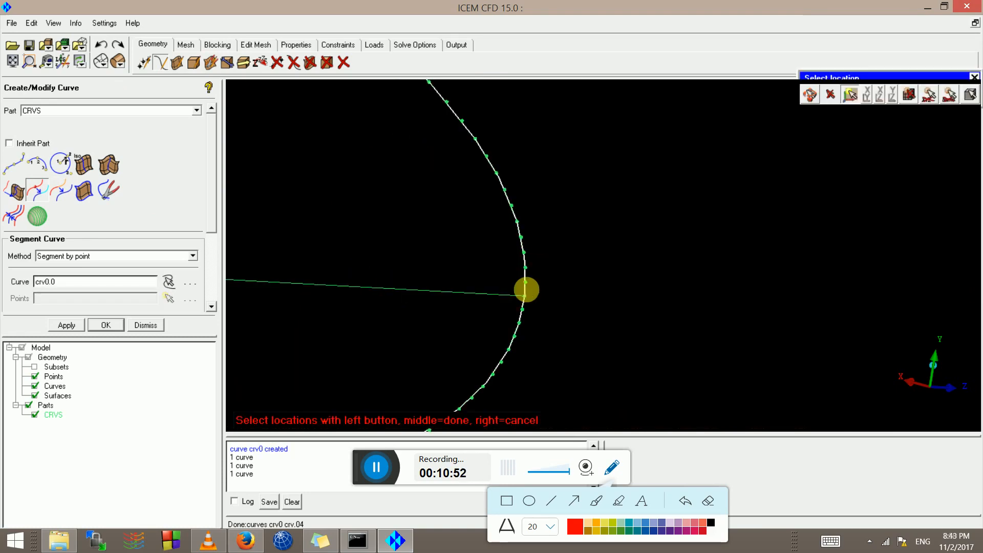
pyautogui.click(523, 295)
pyautogui.middleClick(552, 319)
pyautogui.scroll(-2, 579, 317)
pyautogui.middleClick(355, 273)
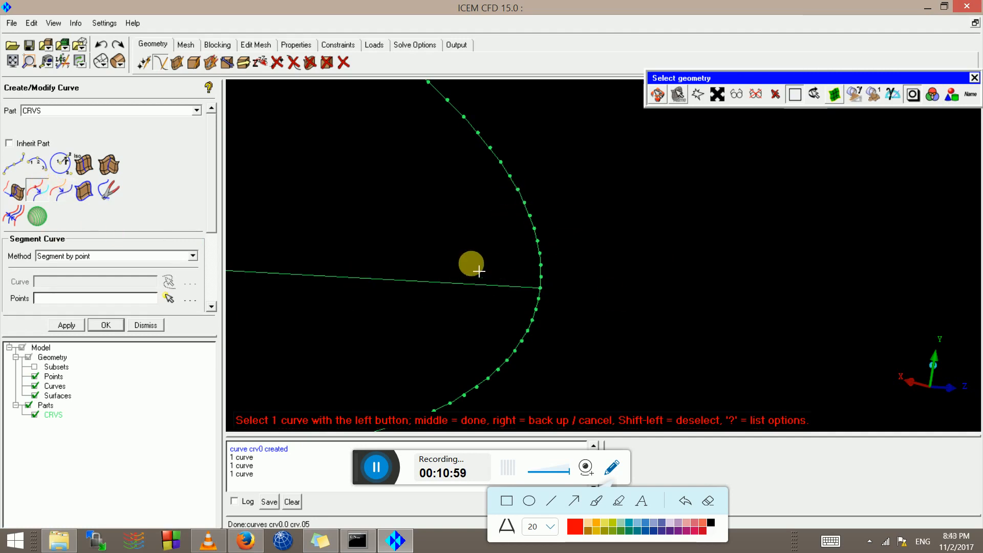
pyautogui.scroll(-5, 542, 311)
pyautogui.middleClick(530, 304)
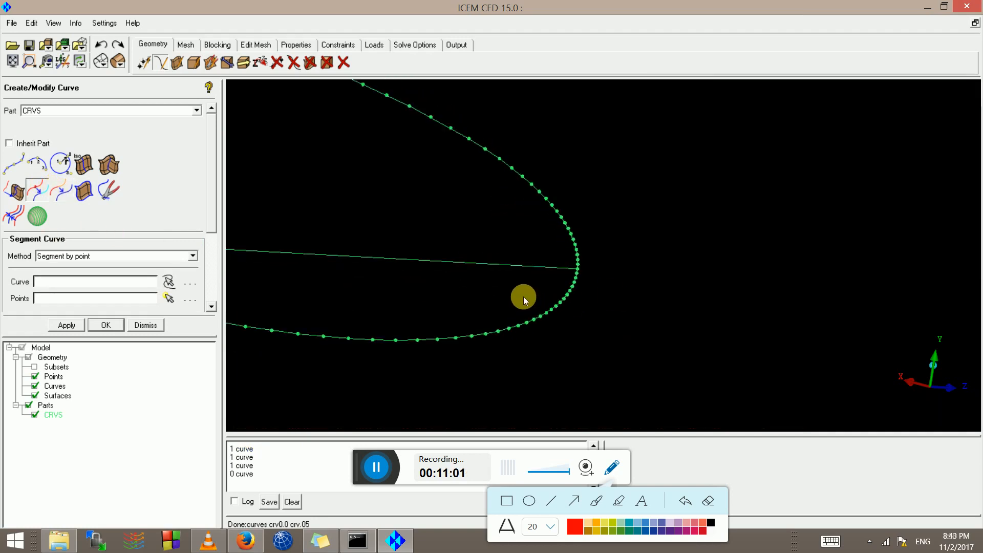
# Turn off the display of points so only the curves and surfaces of the wing are shown.
pyautogui.scroll(-3, 500, 278)
pyautogui.scroll(-10, 498, 276)
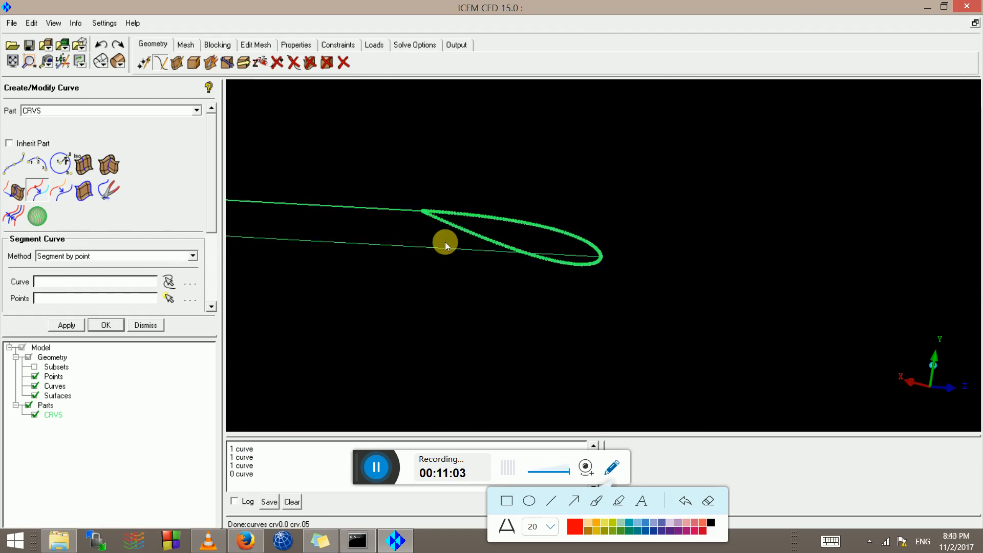
pyautogui.scroll(-5, 438, 235)
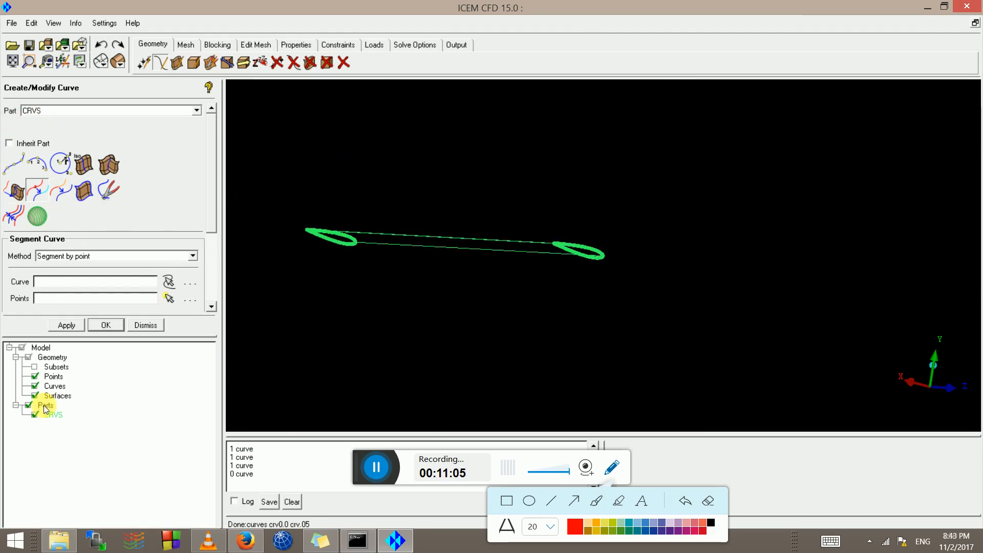
pyautogui.click(34, 377)
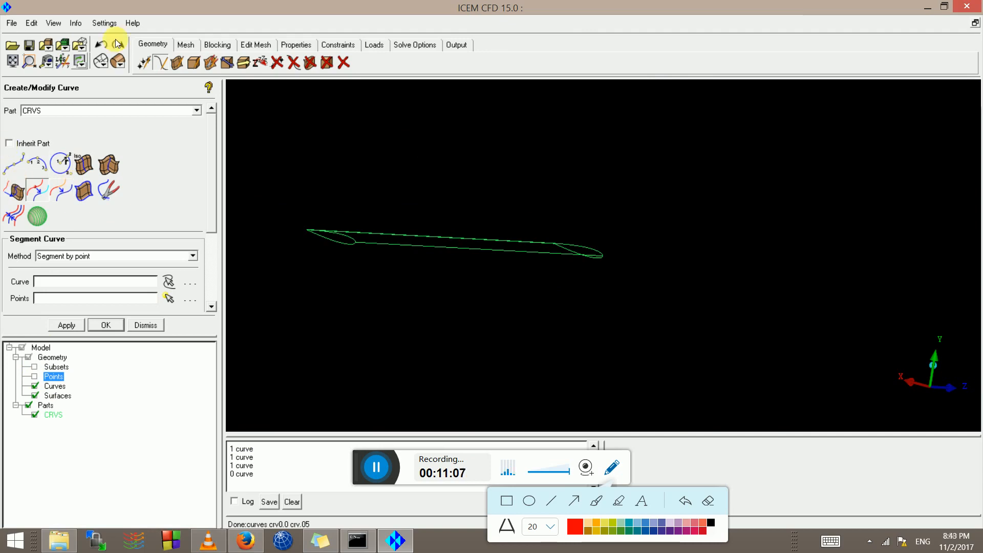
# Create a surface in a new part named TOPSURFACE from the upper curves of both airfoil sections, using the From 2-4 Curves method.
pyautogui.click(178, 62)
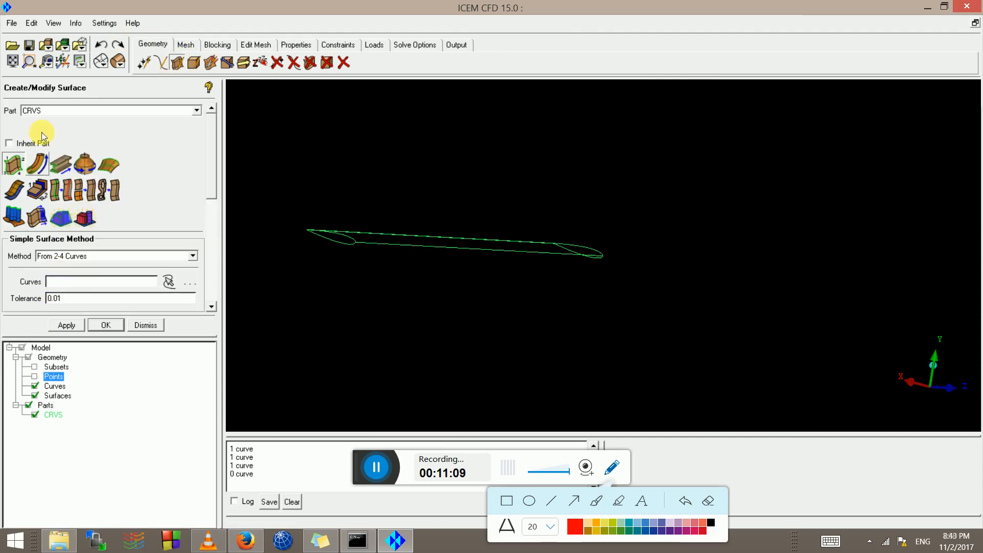
pyautogui.doubleClick(32, 110)
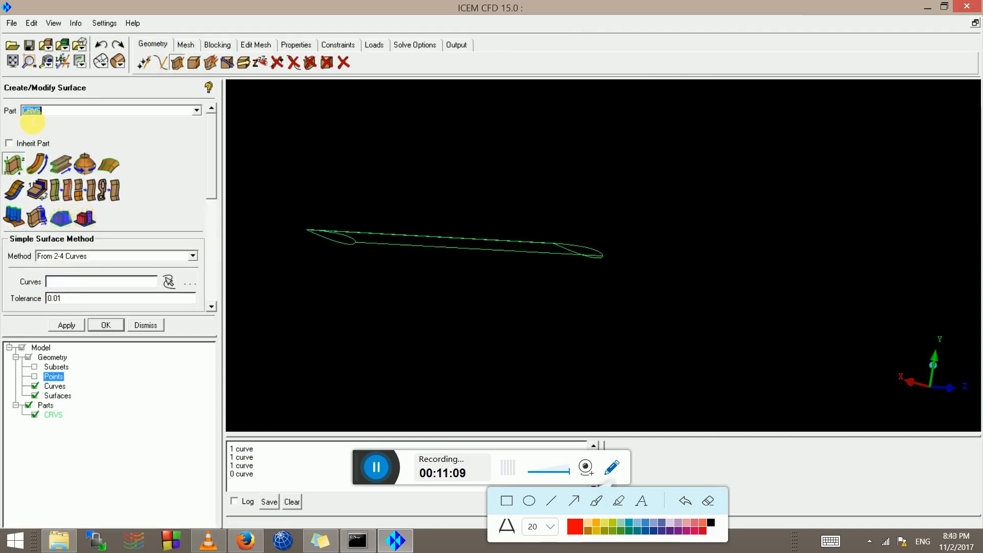
pyautogui.click(6, 171)
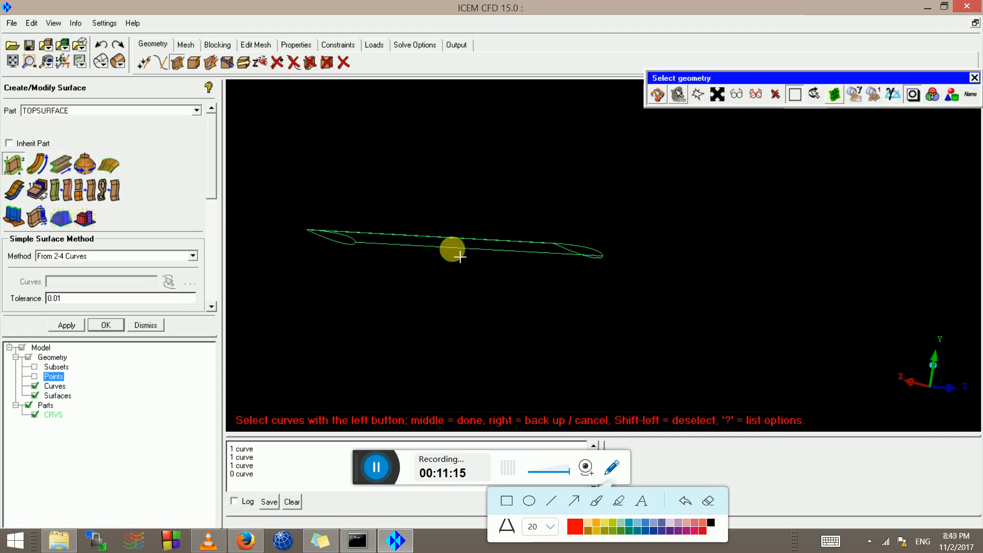
pyautogui.moveTo(460, 257); pyautogui.dragTo(802, 233)
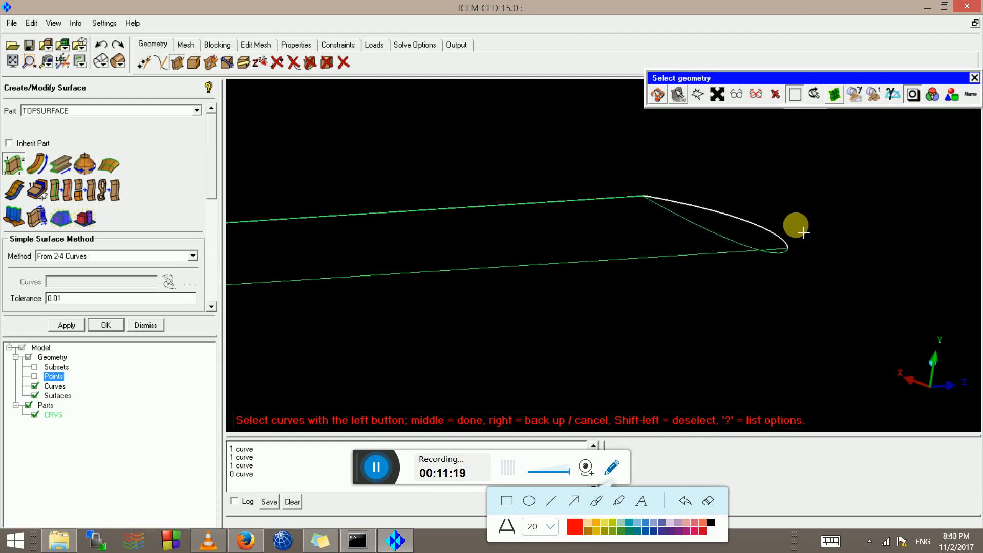
pyautogui.middleClick(797, 226)
# Create the wing's lower surface from the lower curves of both airfoil sections, using the From 2-4 Curves method.
pyautogui.moveTo(472, 272); pyautogui.dragTo(454, 220)
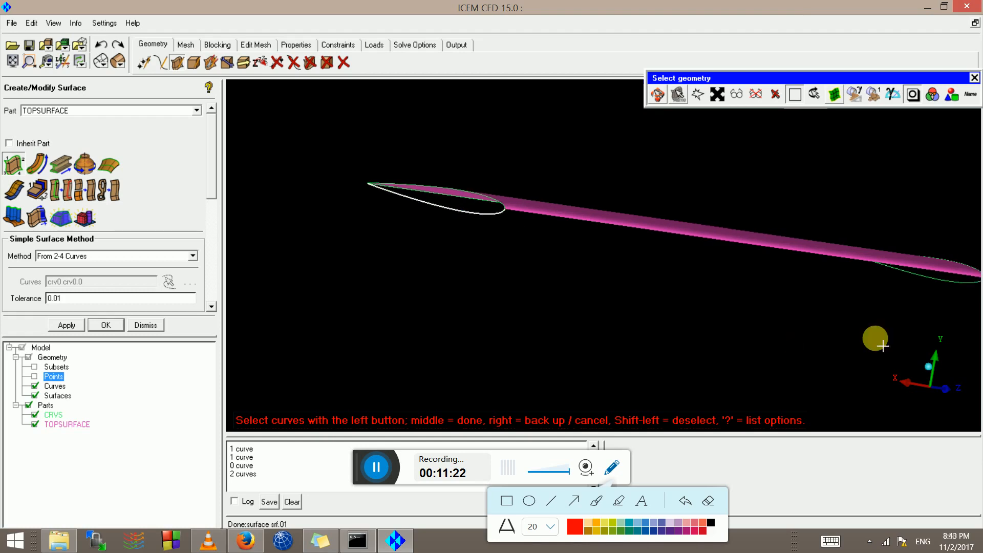
pyautogui.moveTo(952, 327); pyautogui.dragTo(624, 267, button='middle')
pyautogui.click(601, 234)
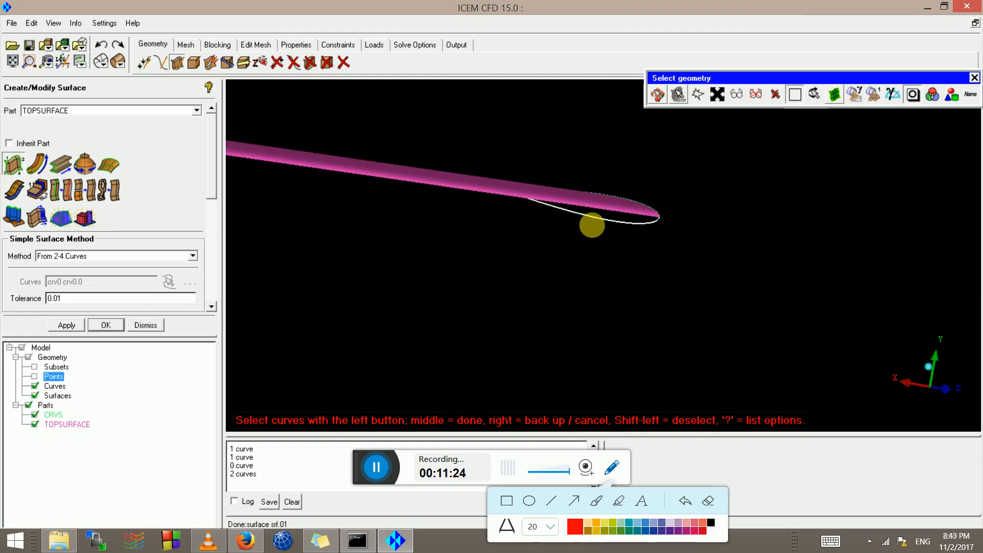
pyautogui.middleClick(591, 226)
# Create an end-cap surface from the upper and lower curves of the first airfoil section.
pyautogui.moveTo(514, 230); pyautogui.dragTo(851, 285, button='middle')
pyautogui.scroll(4, 345, 205)
pyautogui.moveTo(340, 204); pyautogui.dragTo(540, 270, button='middle')
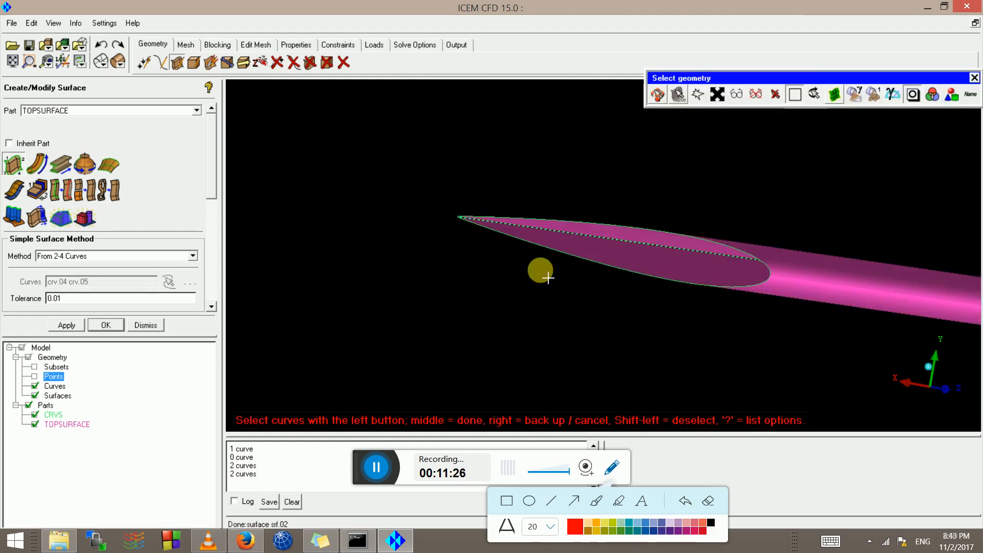
pyautogui.scroll(3, 548, 278)
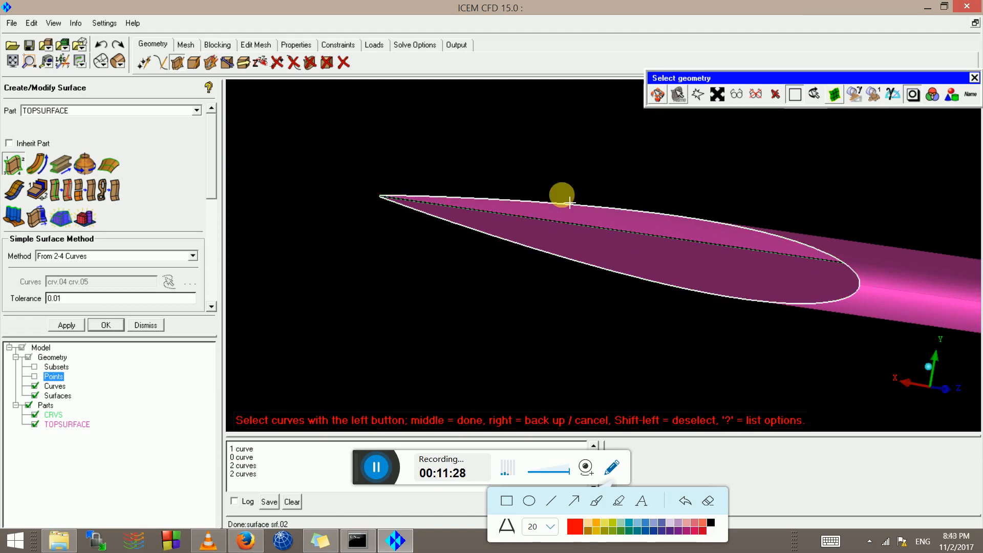
pyautogui.scroll(5, 568, 204)
pyautogui.middleClick(559, 199)
# Close the opposite end of the wing with a surface from that airfoil section's upper and lower curves.
pyautogui.scroll(-7, 554, 198)
pyautogui.moveTo(698, 215); pyautogui.dragTo(469, 299)
pyautogui.click(463, 299)
pyautogui.click(471, 230)
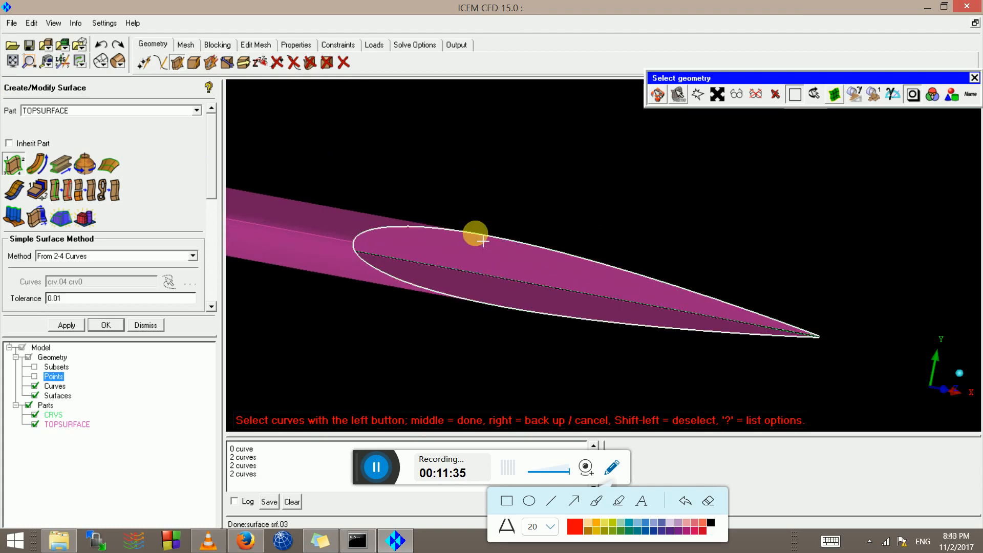
pyautogui.middleClick(440, 248)
# Create the blunt trailing-edge surface from the two spanwise trailing-edge curves, and end the surface command.
pyautogui.click(13, 164)
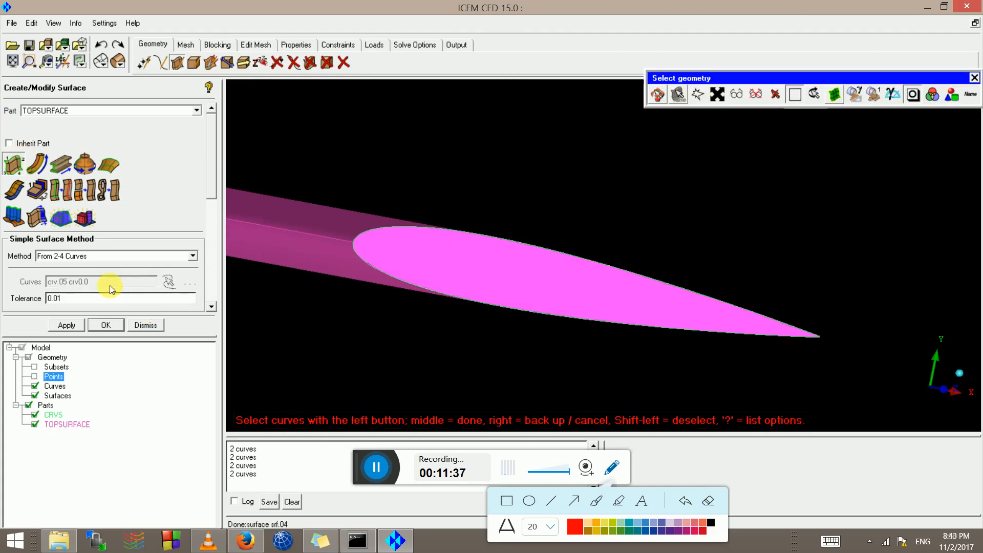
pyautogui.moveTo(724, 292); pyautogui.dragTo(593, 118)
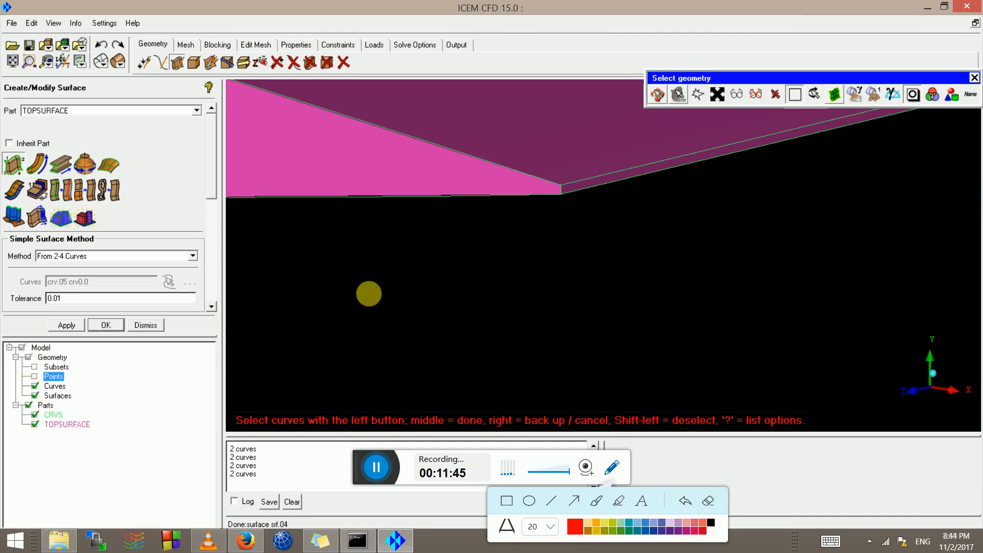
pyautogui.moveTo(369, 293); pyautogui.dragTo(602, 308)
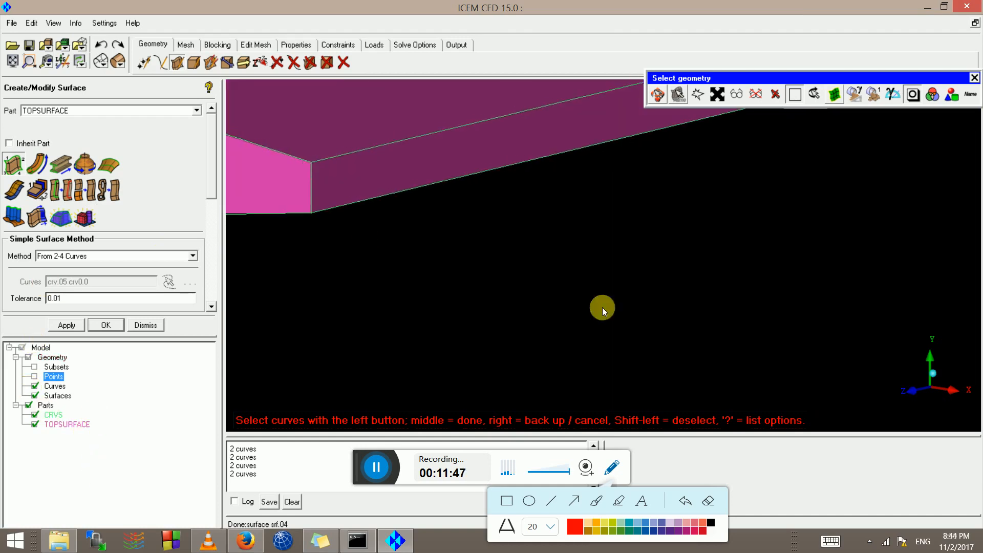
pyautogui.scroll(3, 558, 290)
pyautogui.click(623, 333)
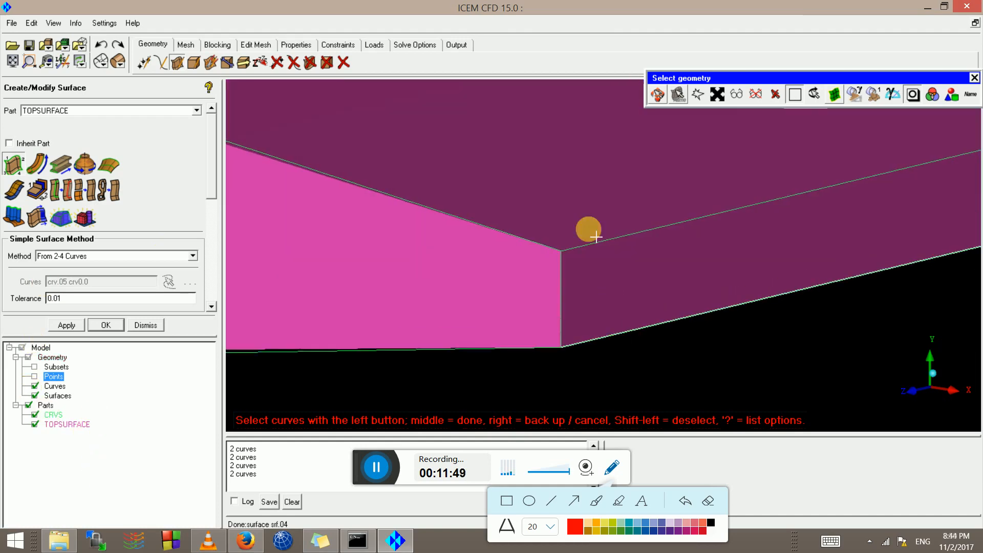
pyautogui.click(585, 246)
pyautogui.middleClick(616, 329)
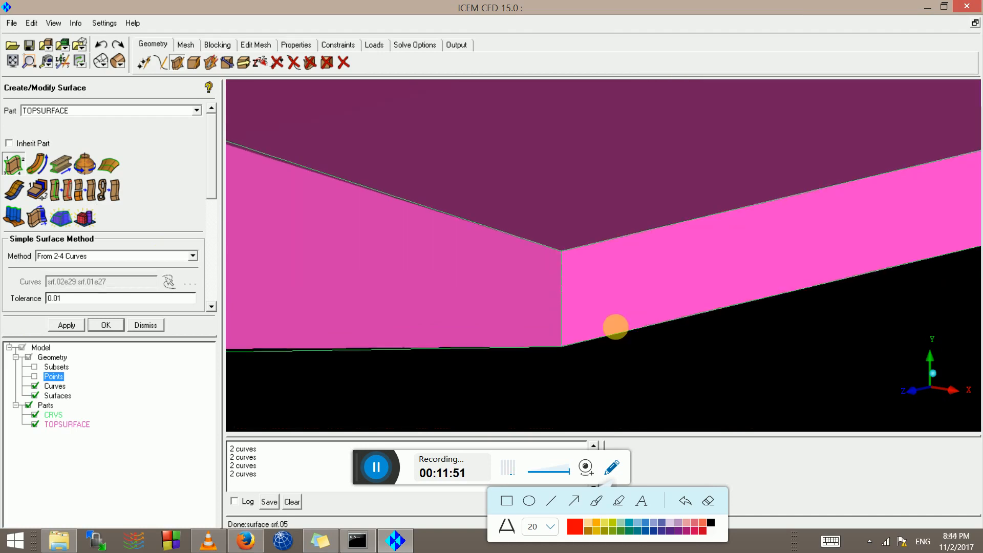
pyautogui.scroll(-2, 623, 327)
pyautogui.middleClick(640, 293)
# Rename the TOPSURFACE part as WING.
pyautogui.scroll(-7, 603, 273)
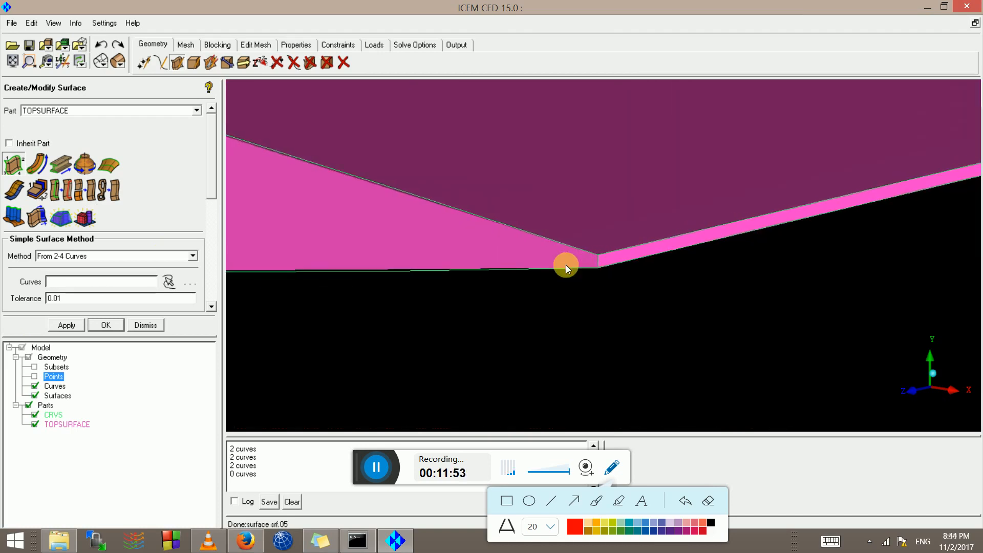
pyautogui.moveTo(563, 265); pyautogui.dragTo(916, 170)
pyautogui.moveTo(557, 242); pyautogui.dragTo(2, 199)
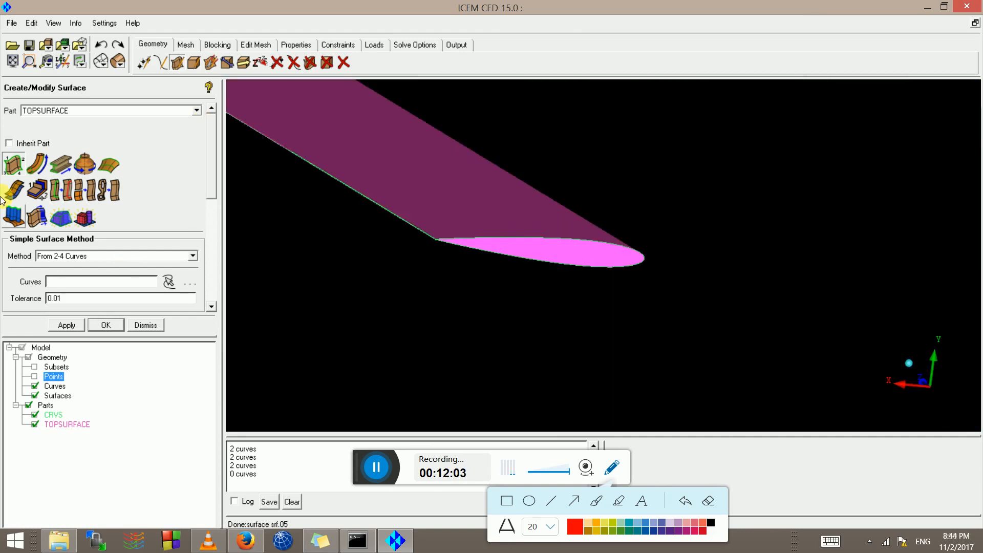
pyautogui.rightClick(69, 424)
pyautogui.click(124, 499)
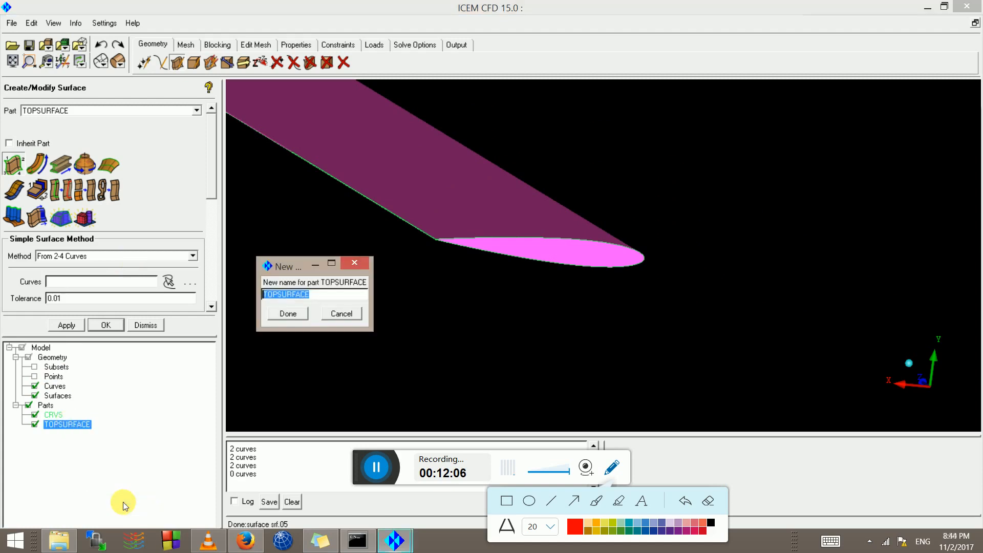
pyautogui.click(286, 311)
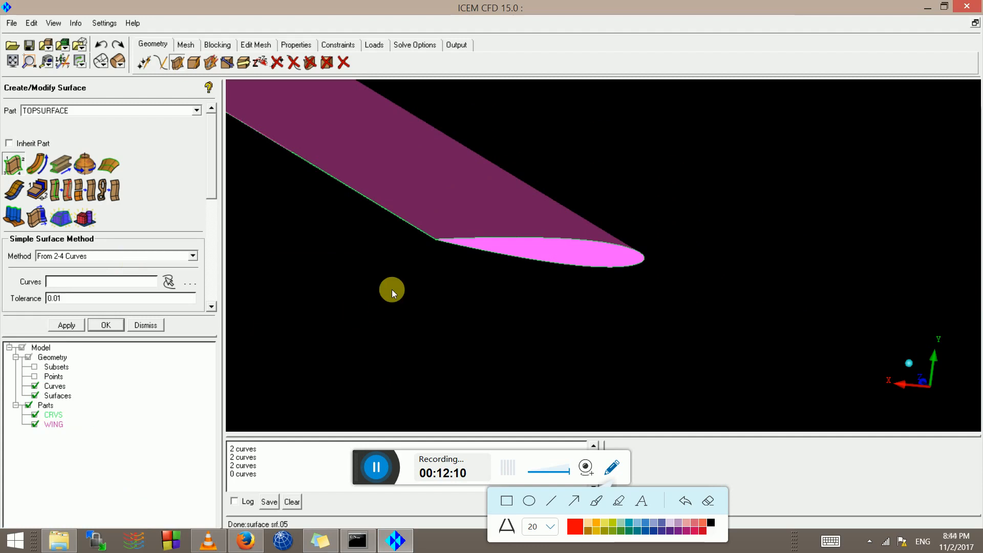
# Start saving the project under a new name, and create and open a folder NACA_3D_Wing_0012 inside SHORT_COURSE_IN_CFD_AERODYNAMICS.
pyautogui.scroll(-2, 391, 290)
pyautogui.moveTo(589, 297); pyautogui.dragTo(371, 241)
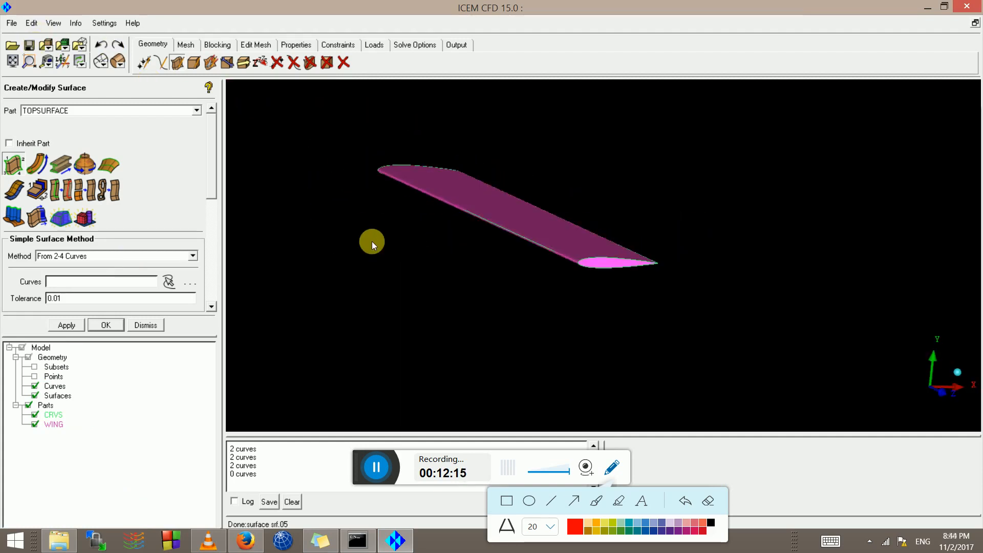
pyautogui.click(11, 24)
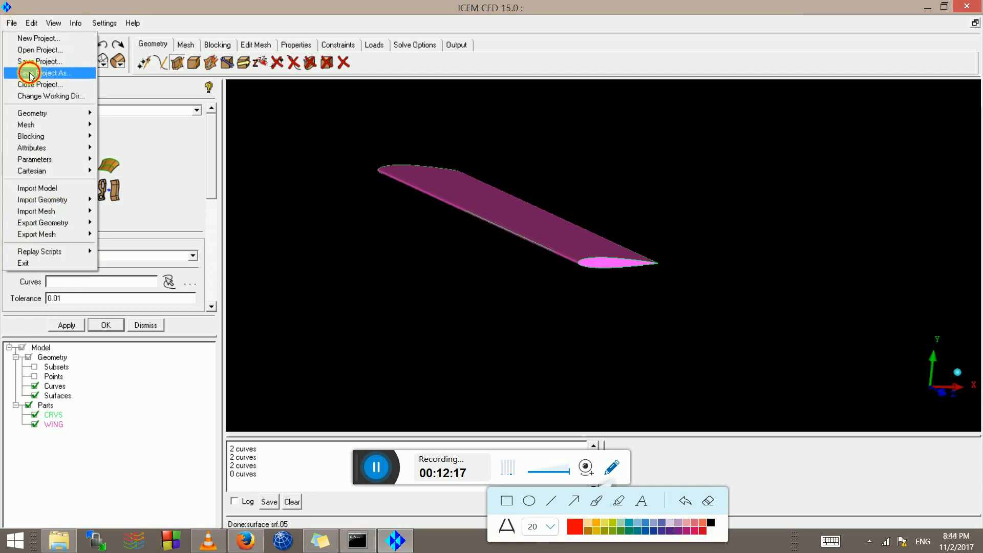
pyautogui.click(29, 75)
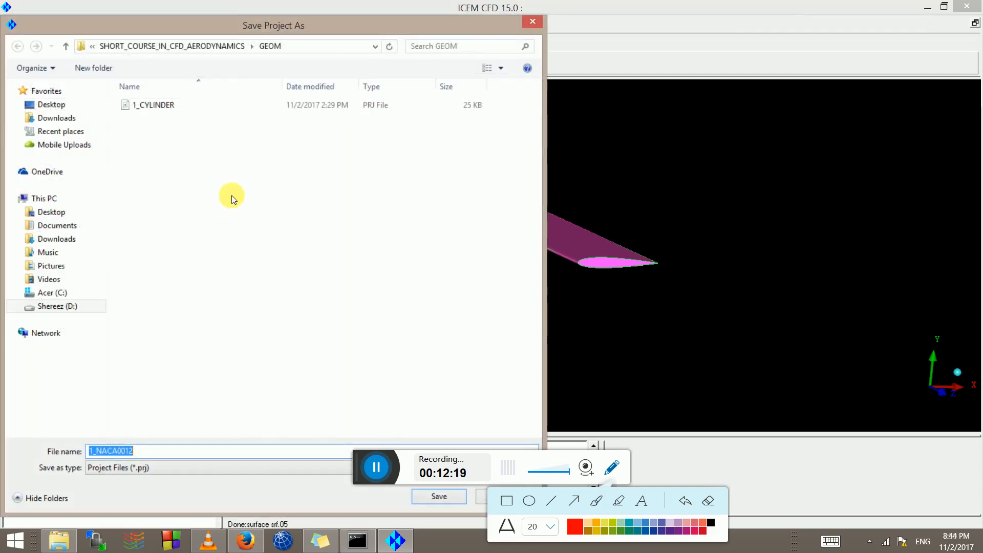
pyautogui.click(213, 47)
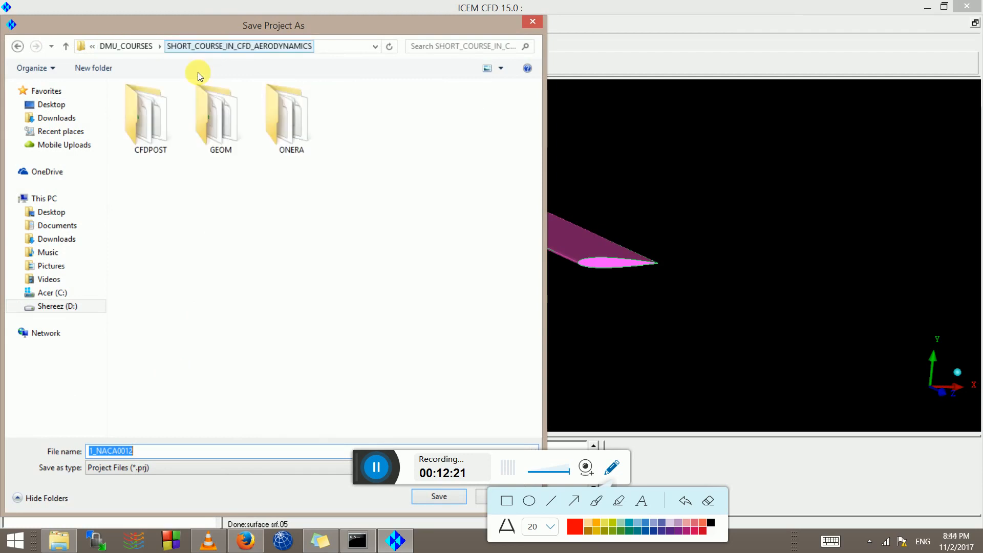
pyautogui.click(75, 68)
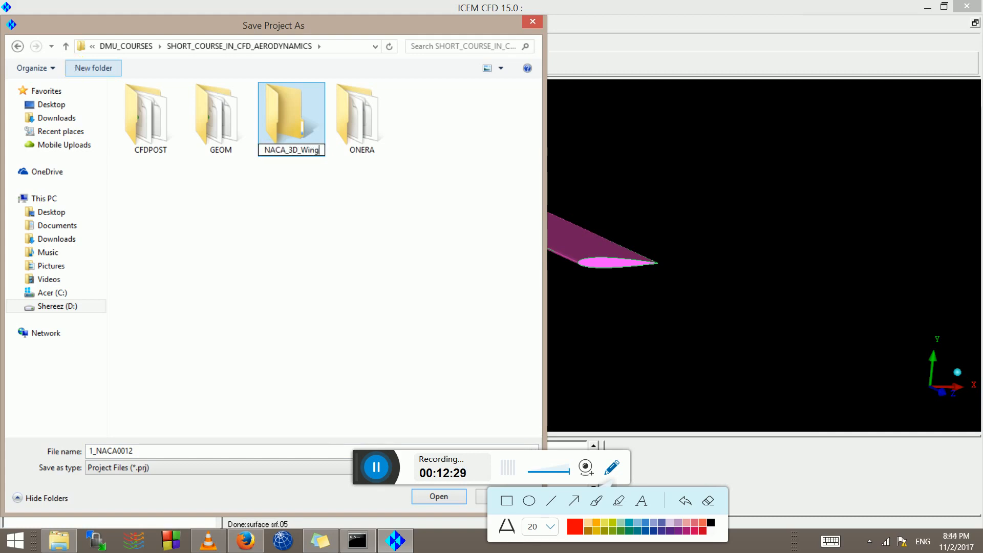
pyautogui.press('Return')
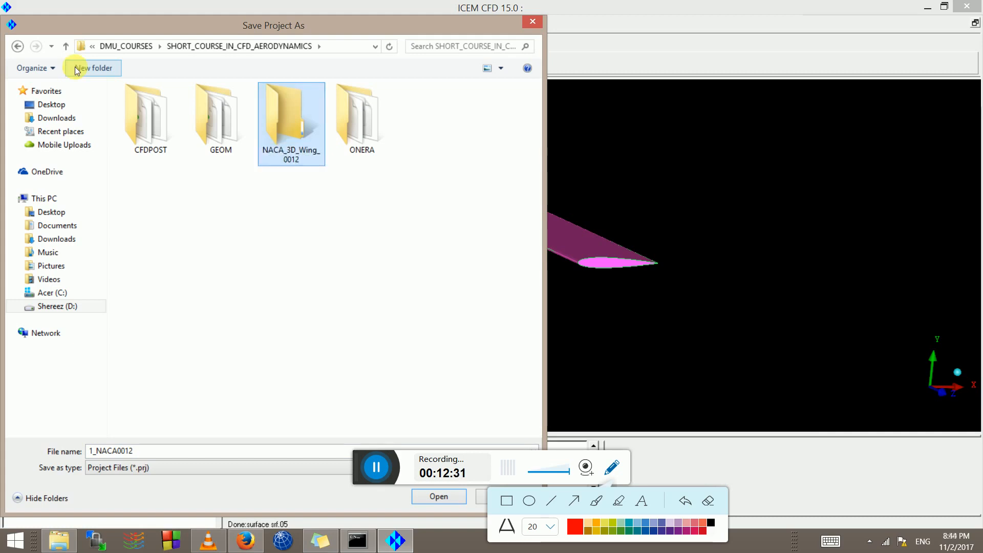
pyautogui.press('Return')
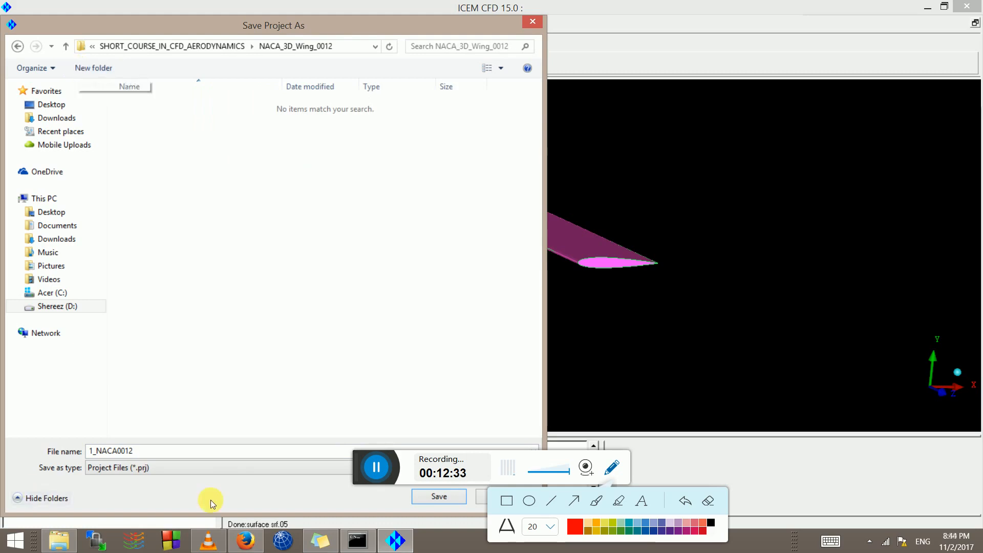
# Save the project in the new folder as Stage1_Surf.
pyautogui.click(170, 449)
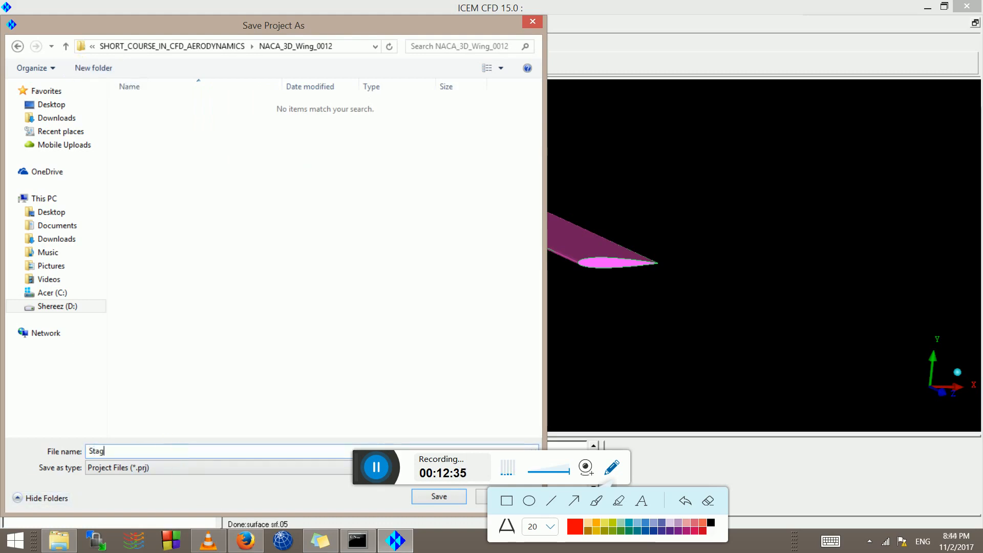
pyautogui.write('Stage1_Surf')
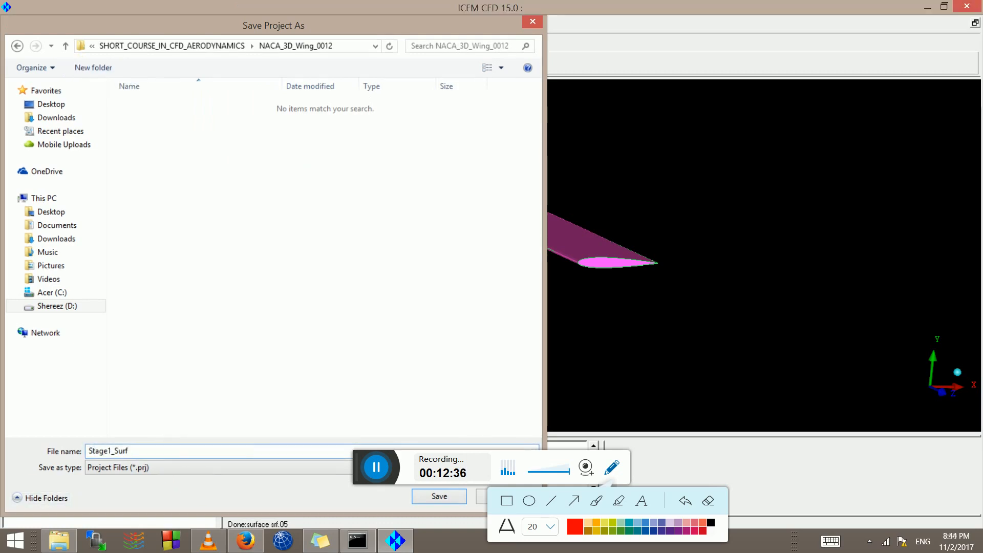
pyautogui.press('Return')
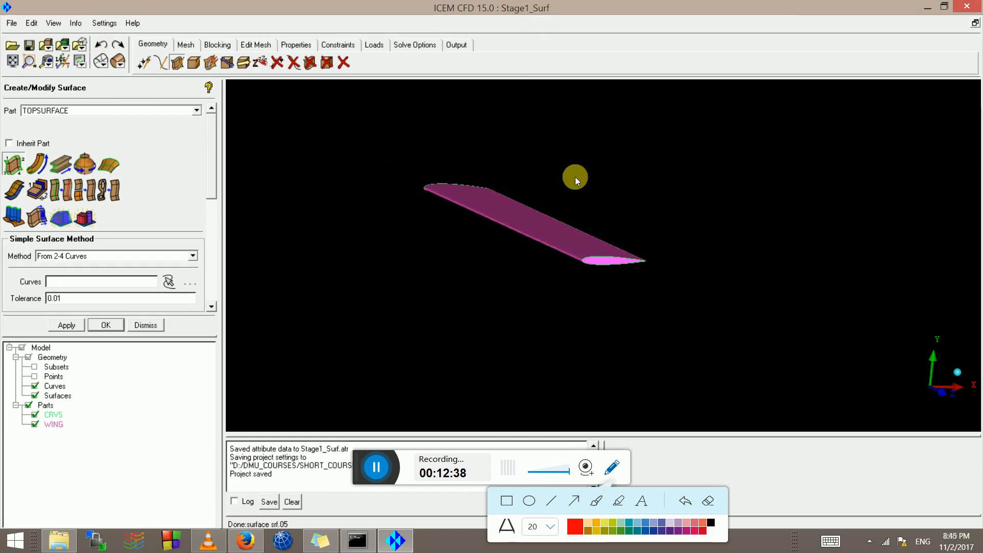
# Examine the completed wing's surfaces and end caps from several angles and distances.
pyautogui.moveTo(573, 176); pyautogui.dragTo(630, 283)
pyautogui.moveTo(509, 246); pyautogui.dragTo(410, 228)
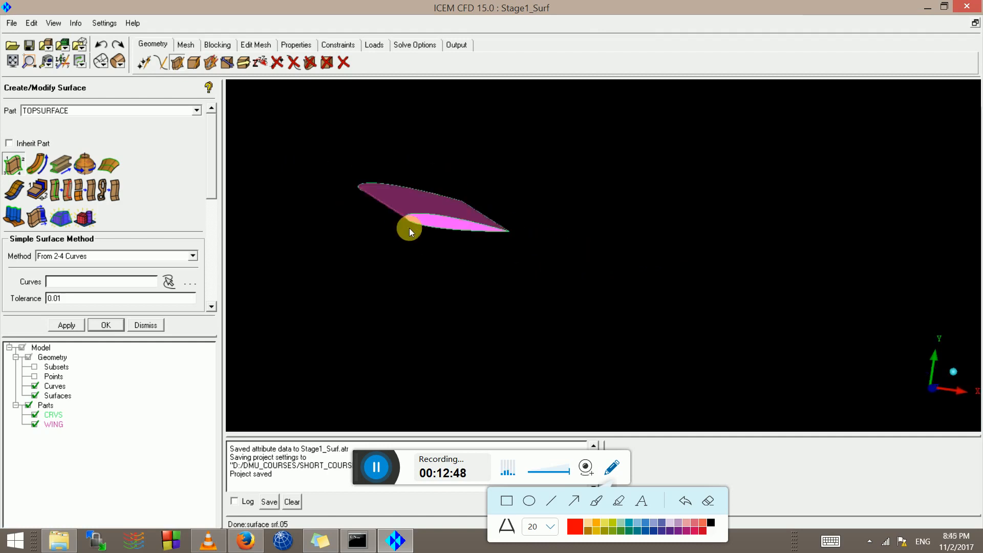
pyautogui.scroll(3, 412, 230)
pyautogui.moveTo(416, 235); pyautogui.dragTo(582, 298, button='middle')
pyautogui.scroll(-3, 579, 301)
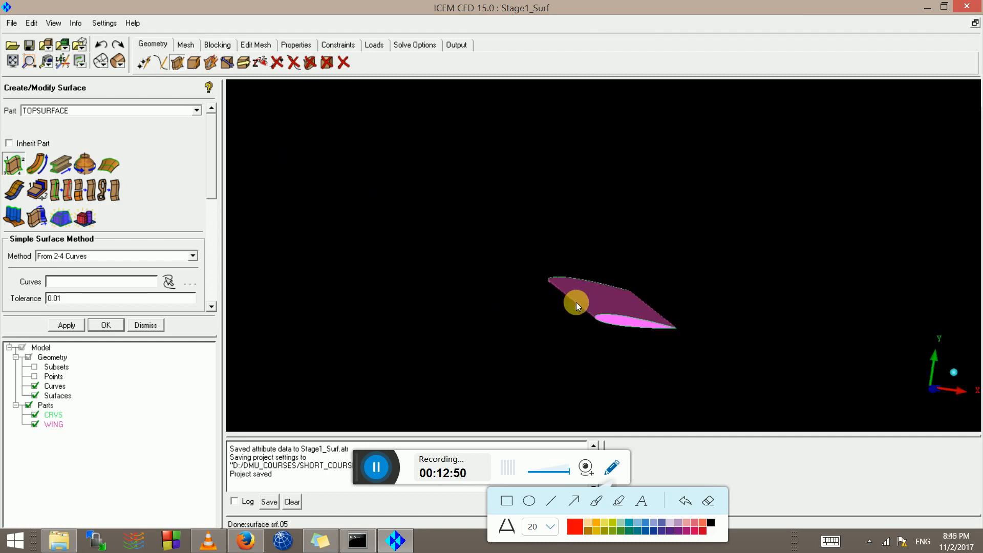
pyautogui.moveTo(578, 293); pyautogui.dragTo(474, 277)
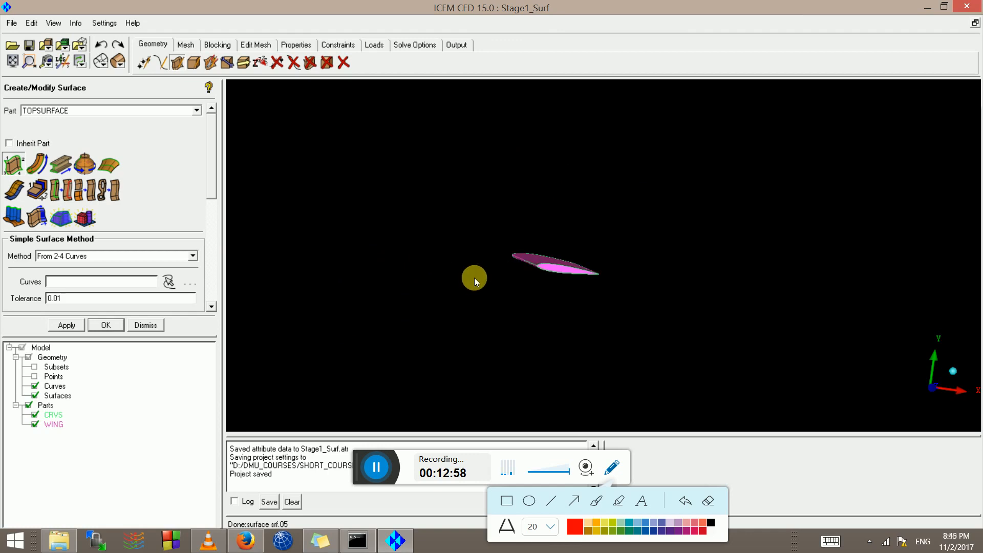
pyautogui.moveTo(666, 300); pyautogui.dragTo(546, 201)
pyautogui.moveTo(545, 201); pyautogui.dragTo(572, 140, button='middle')
pyautogui.scroll(-5, 549, 233)
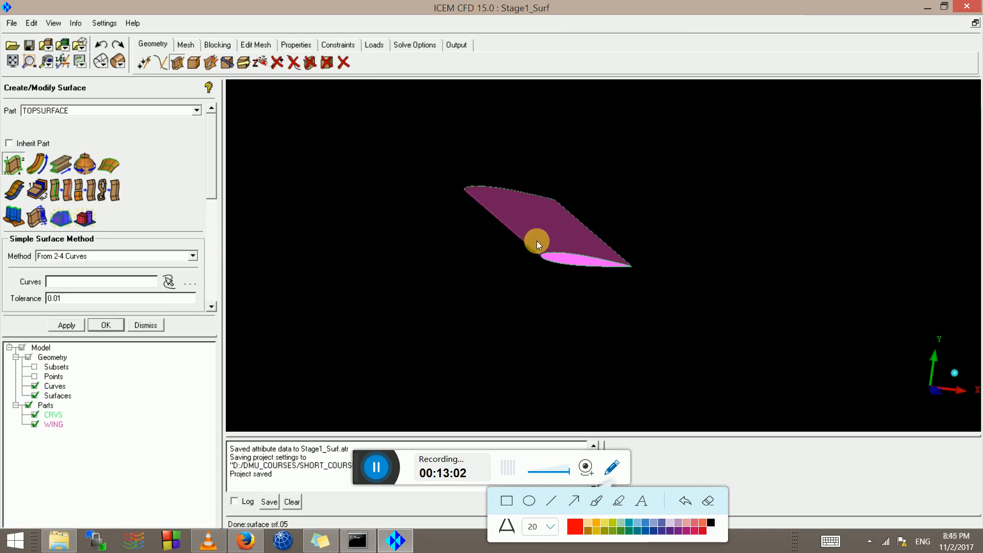
pyautogui.moveTo(521, 195)
pyautogui.mouseDown()
pyautogui.moveTo(533, 275)
pyautogui.moveTo(516, 205)
pyautogui.mouseUp()
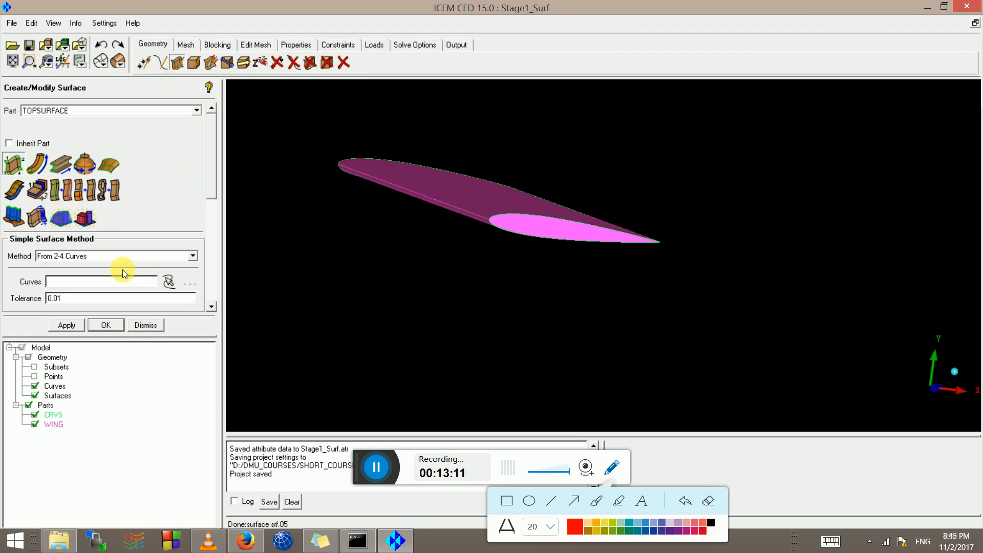
# Set up a standard box with the Entity bounds method, selecting all of the wing's curves and surfaces as its entities.
pyautogui.click(77, 219)
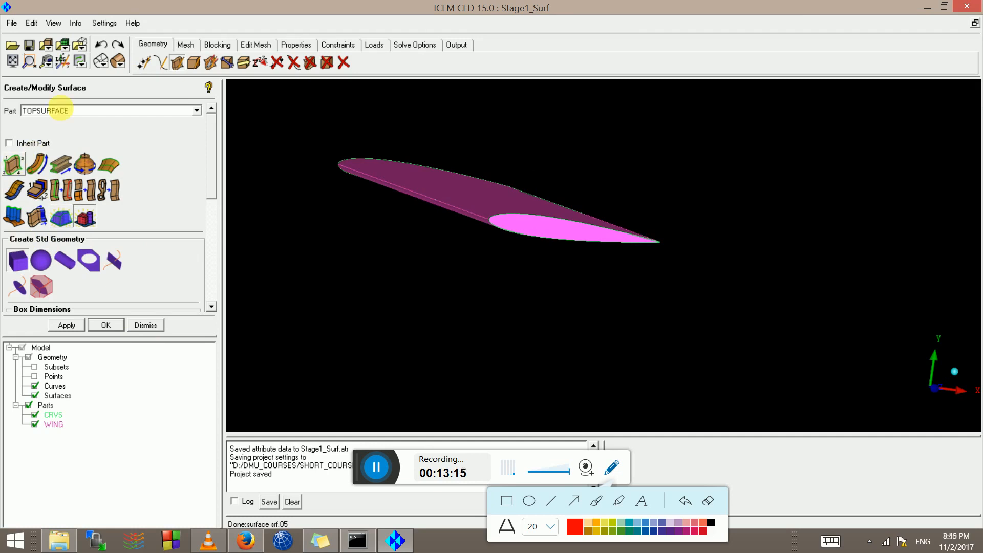
pyautogui.scroll(-5, 239, 130)
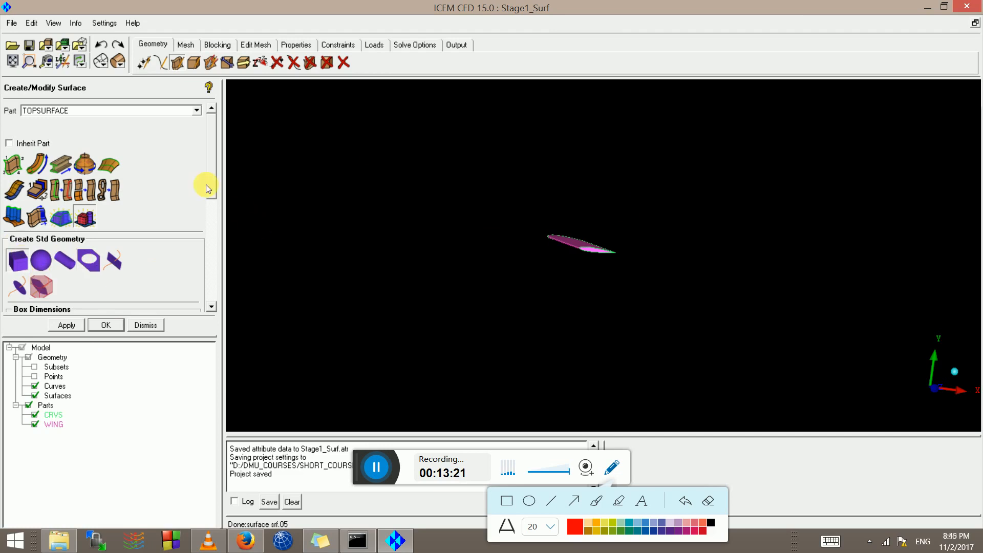
pyautogui.moveTo(211, 185); pyautogui.dragTo(212, 220)
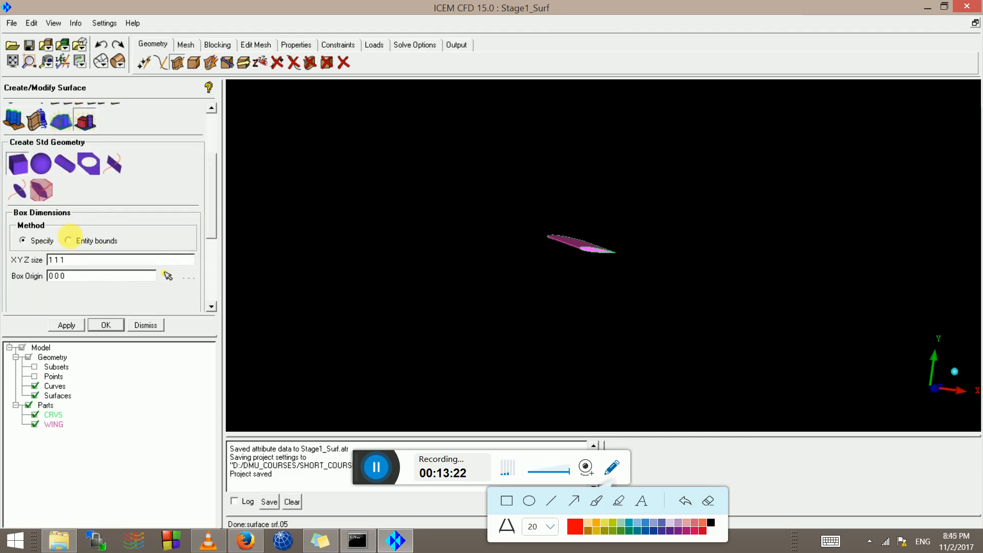
pyautogui.click(68, 241)
pyautogui.click(167, 261)
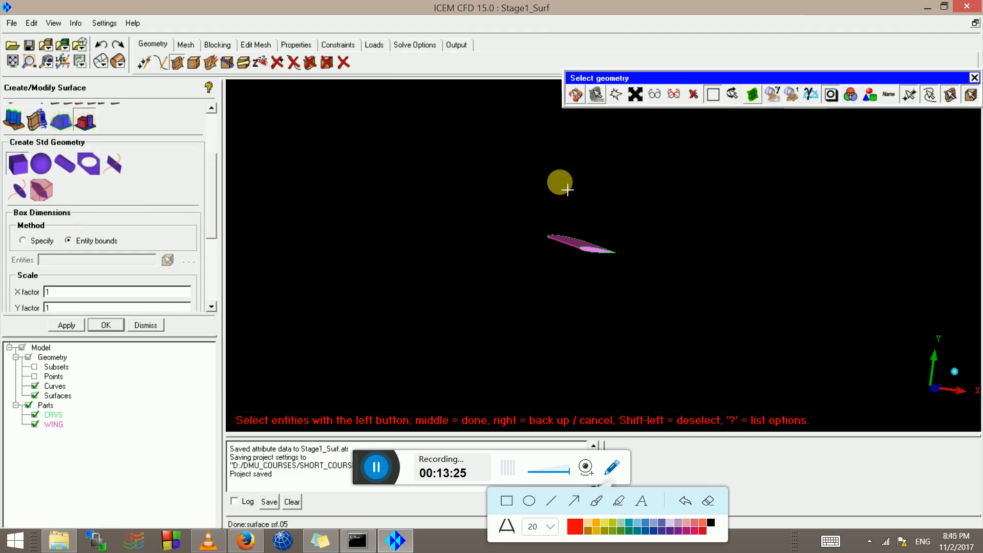
pyautogui.moveTo(512, 204); pyautogui.dragTo(707, 365)
pyautogui.scroll(2, 576, 257)
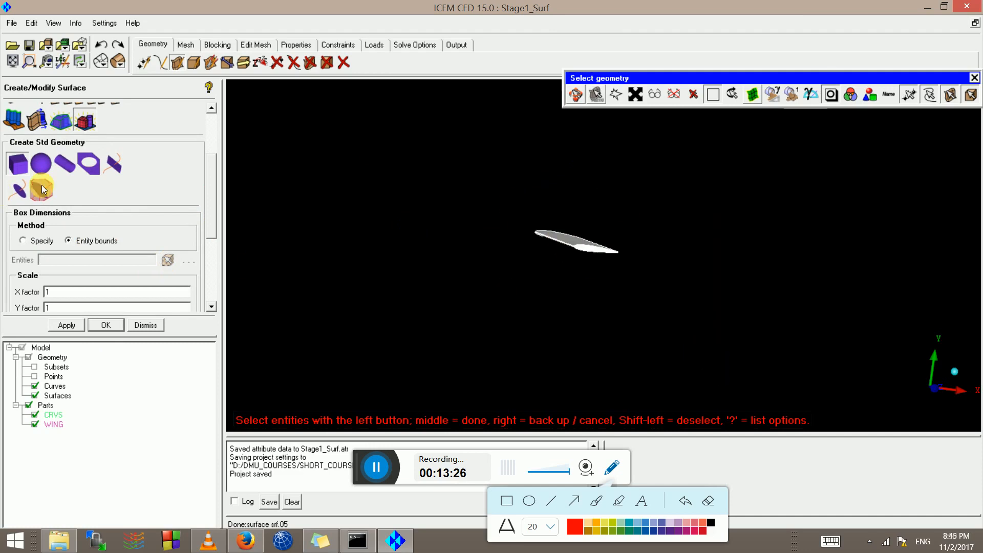
pyautogui.middleClick(458, 312)
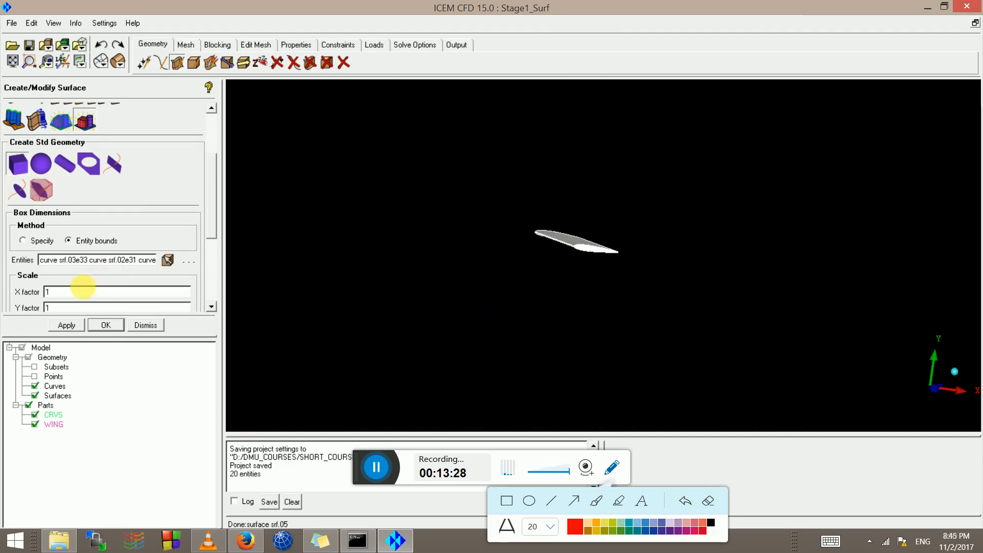
# Set the box's X scale factor to 50.
pyautogui.moveTo(212, 231); pyautogui.dragTo(221, 271)
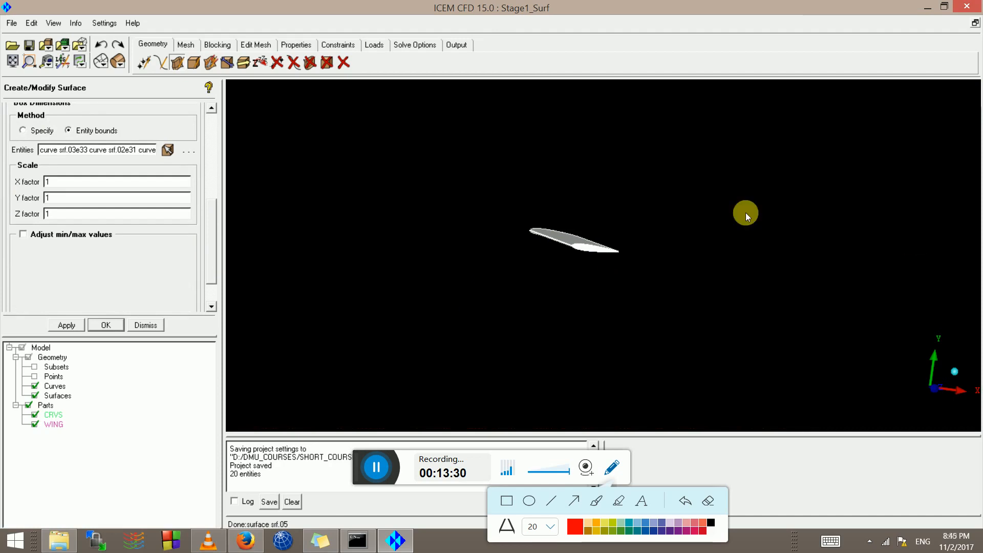
pyautogui.moveTo(745, 213); pyautogui.dragTo(410, 199)
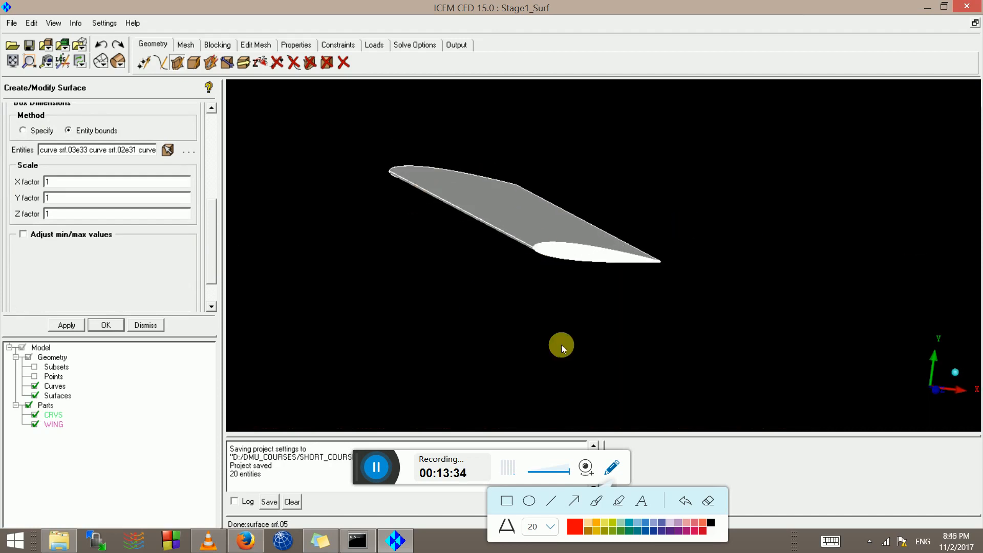
pyautogui.doubleClick(59, 182)
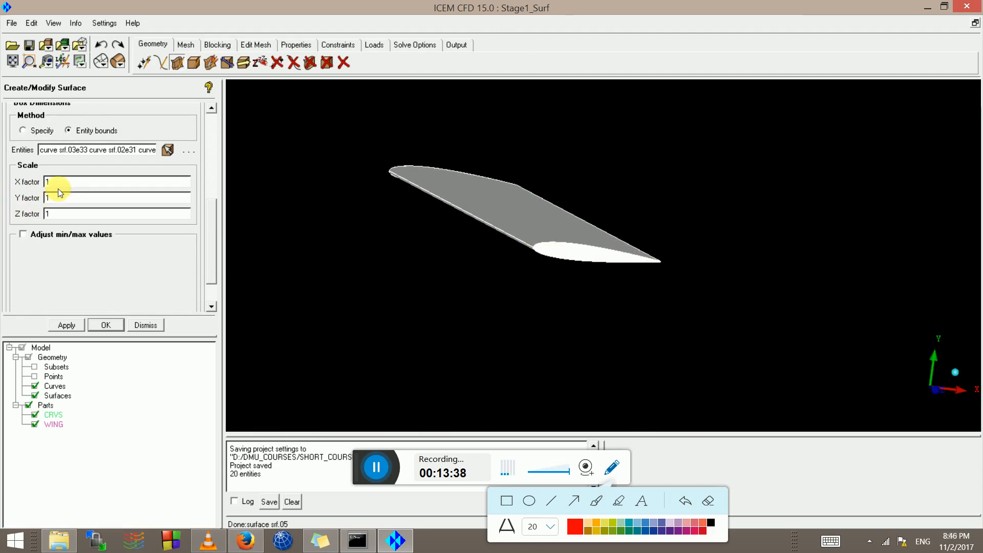
pyautogui.moveTo(60, 185); pyautogui.dragTo(17, 180)
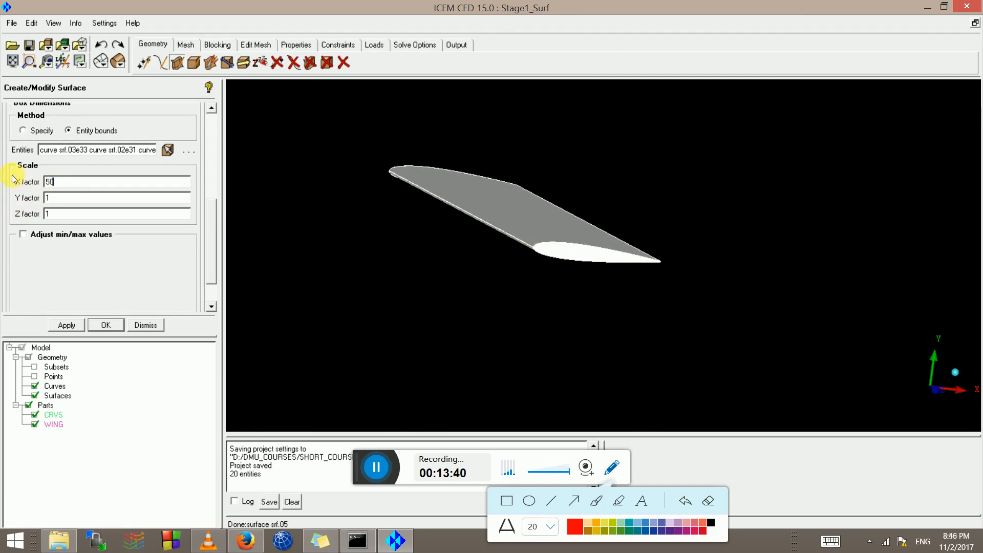
pyautogui.scroll(3, 506, 263)
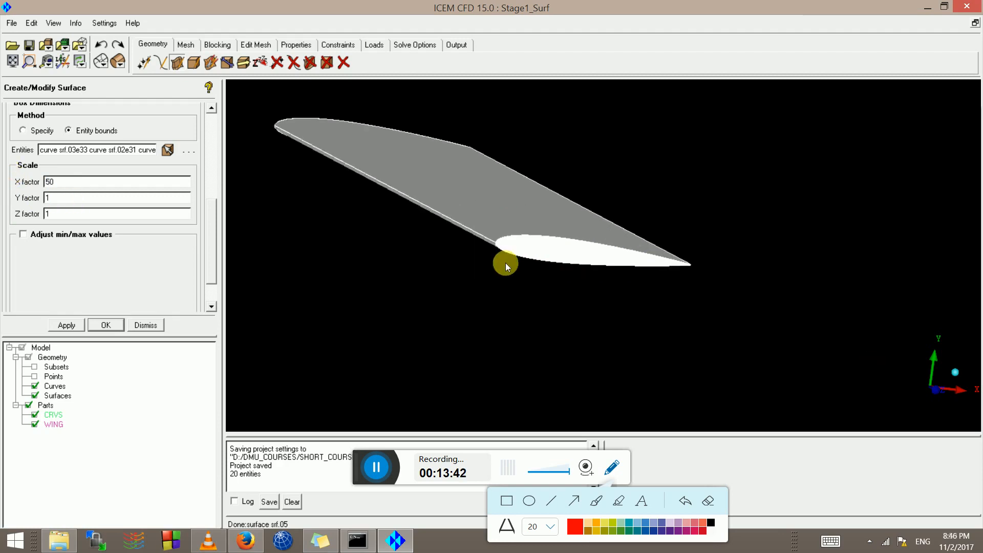
pyautogui.scroll(2, 507, 268)
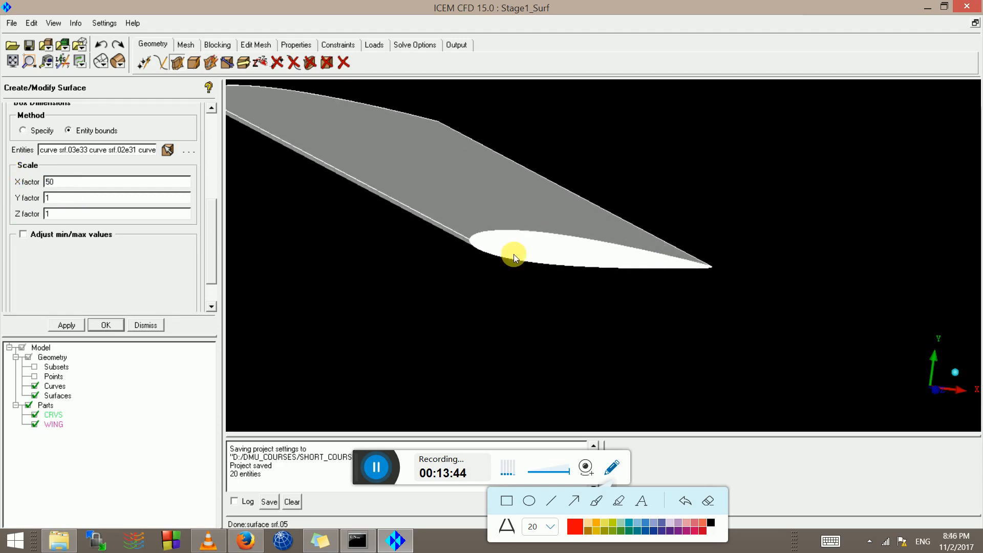
pyautogui.scroll(1, 467, 220)
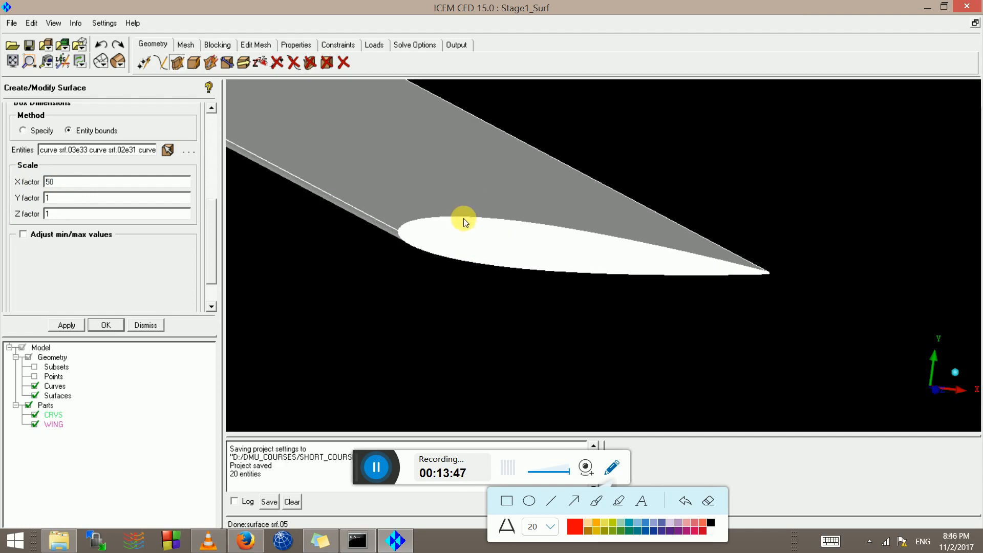
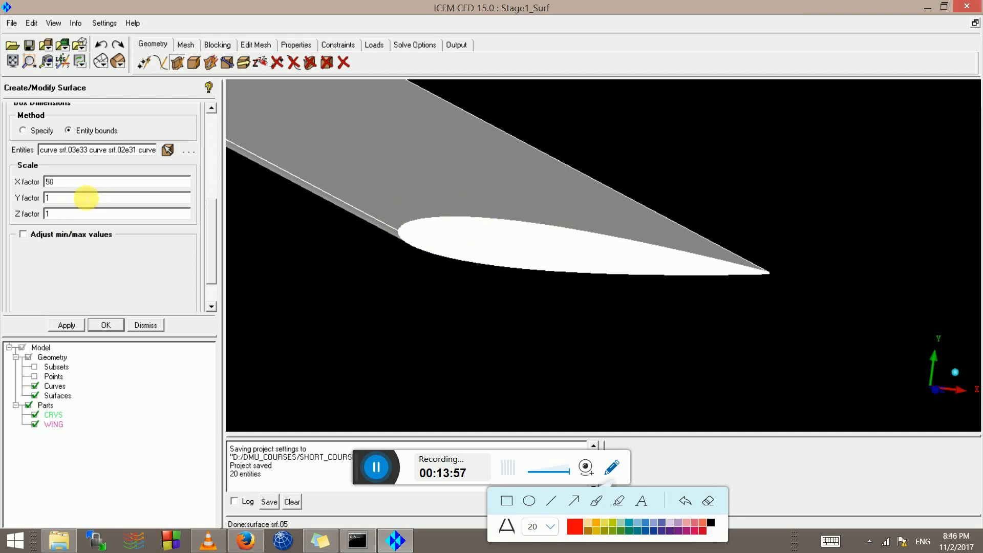
# Set the box's Y scale factor to 200.
pyautogui.moveTo(84, 197); pyautogui.dragTo(3, 196)
pyautogui.press('Tab')
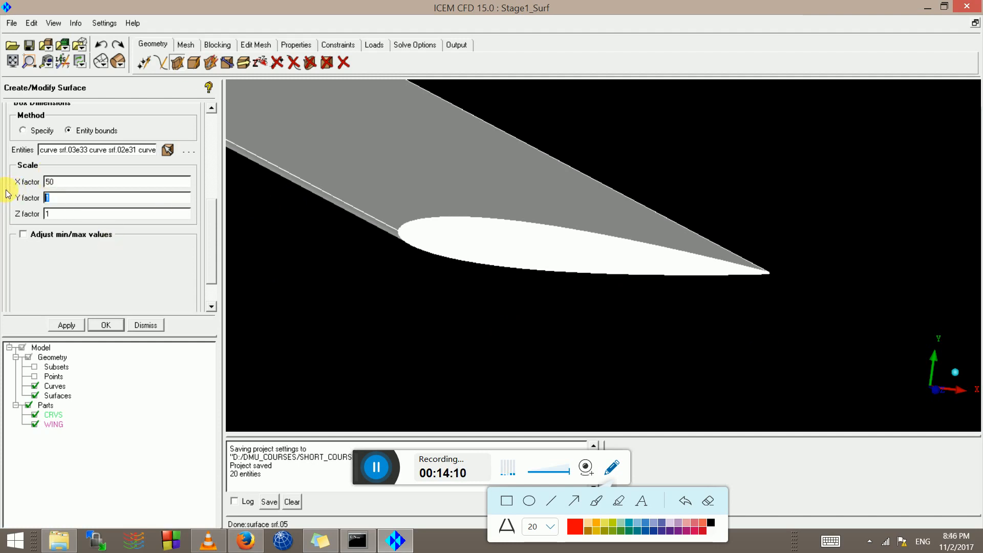
pyautogui.moveTo(453, 416); pyautogui.dragTo(499, 237)
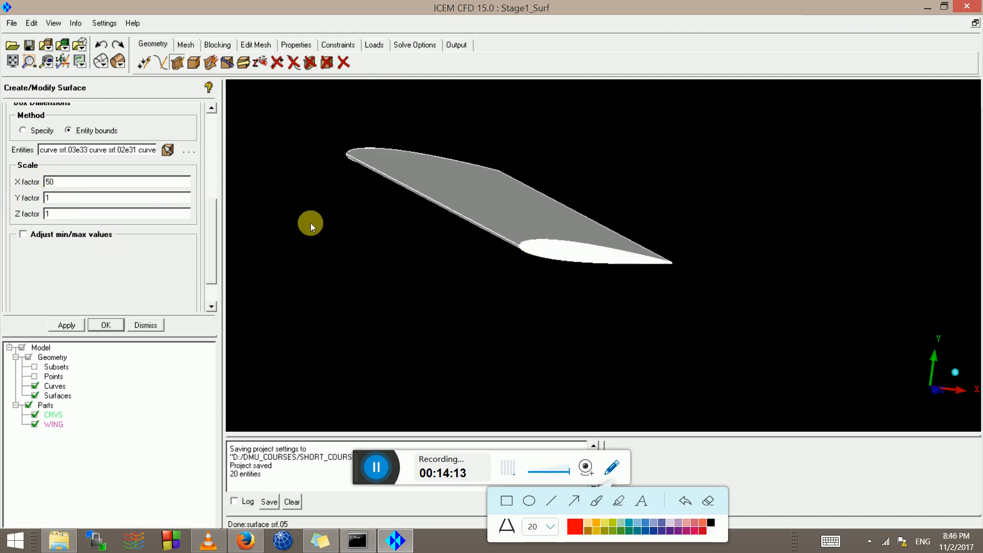
pyautogui.click(65, 200)
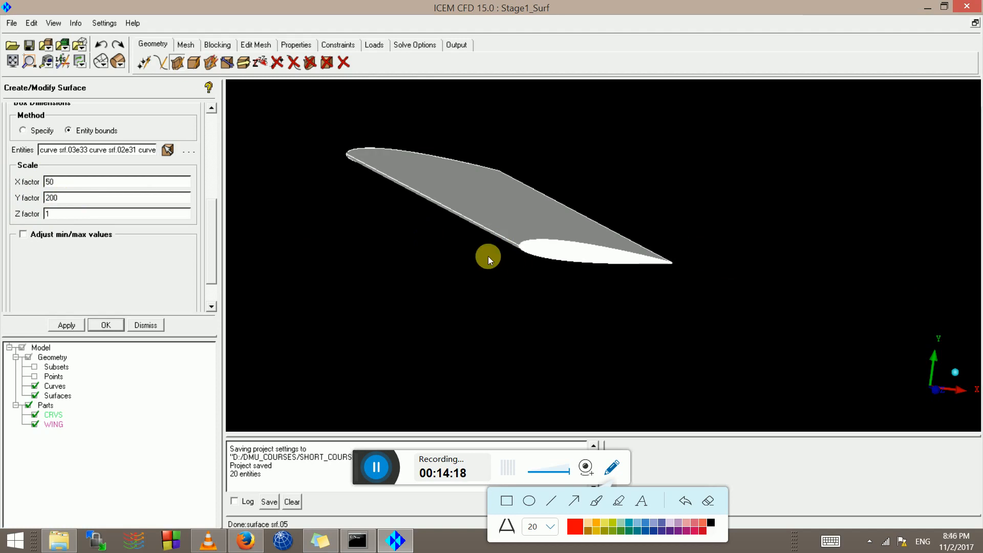
pyautogui.scroll(2, 536, 239)
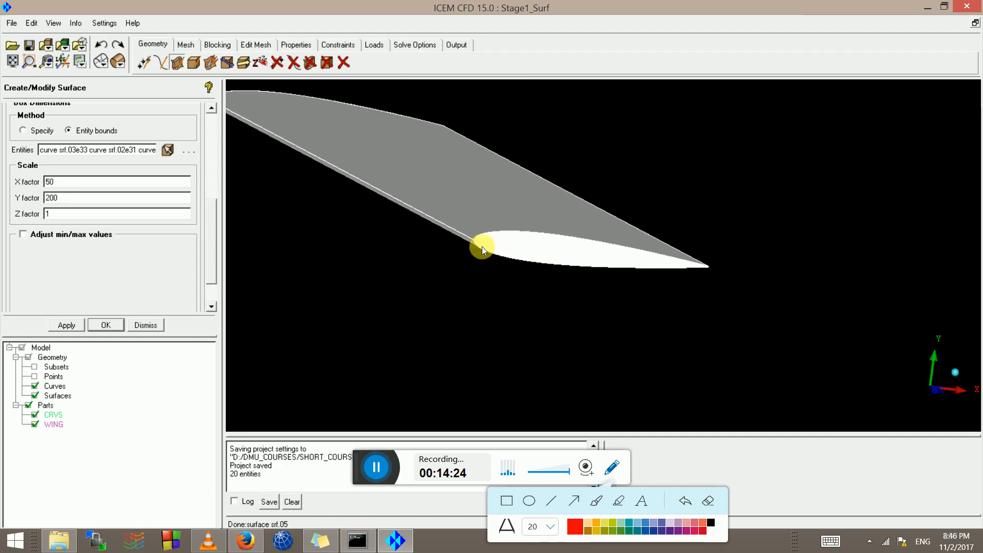
pyautogui.scroll(-2, 427, 244)
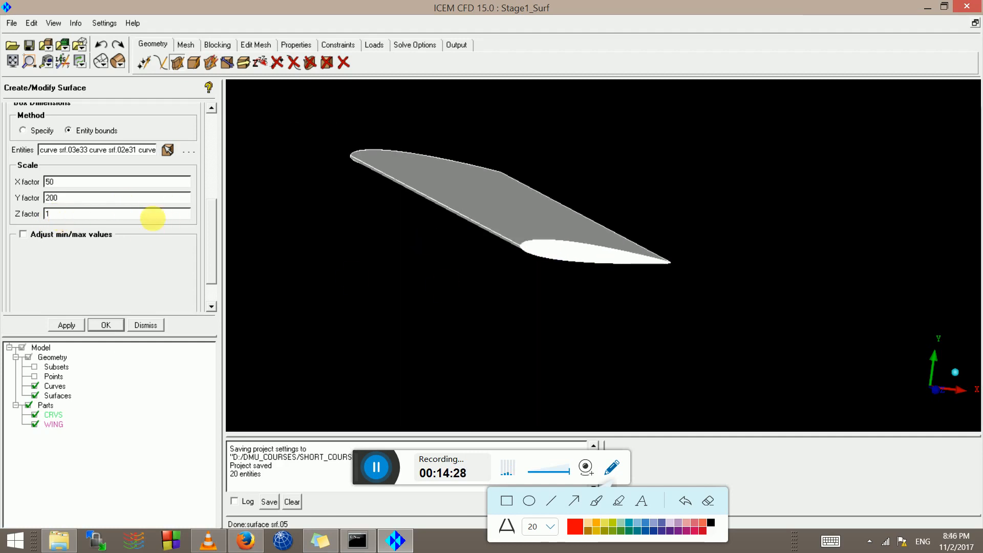
# Set the box's Z scale factor to 20.
pyautogui.scroll(1, 486, 265)
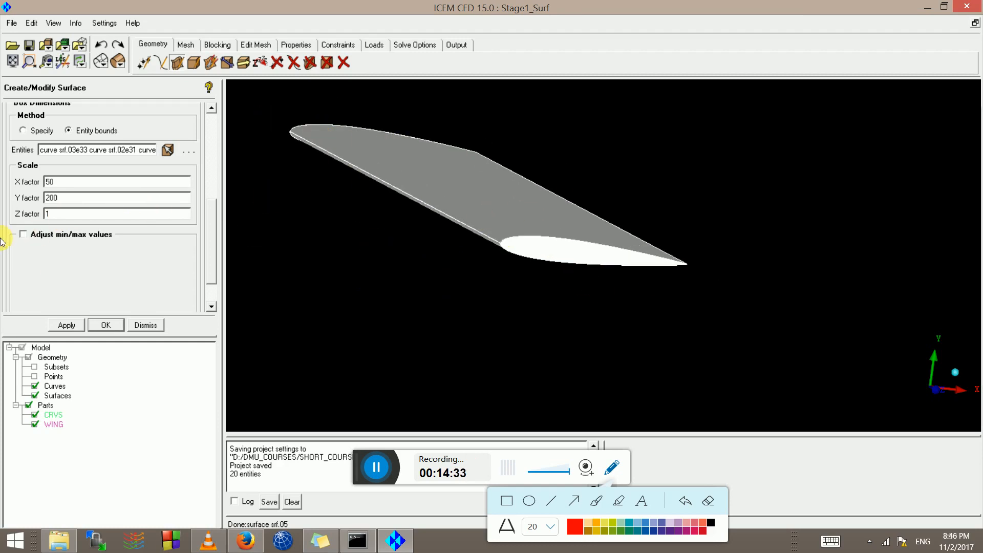
pyautogui.moveTo(65, 214); pyautogui.dragTo(2, 239)
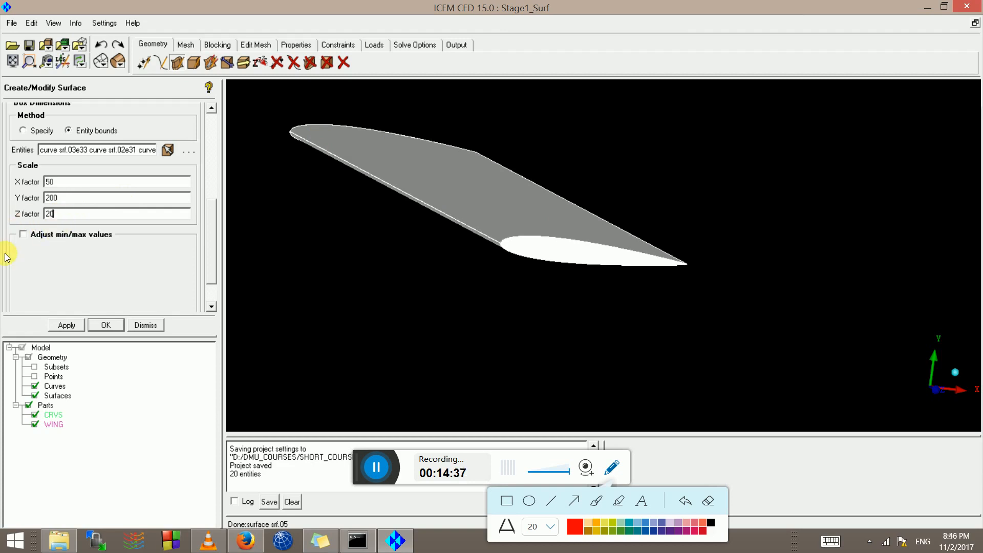
pyautogui.click(64, 324)
# Name the box's part FarField, create the box around the wing and fit it in the view.
pyautogui.moveTo(213, 247); pyautogui.dragTo(214, 149)
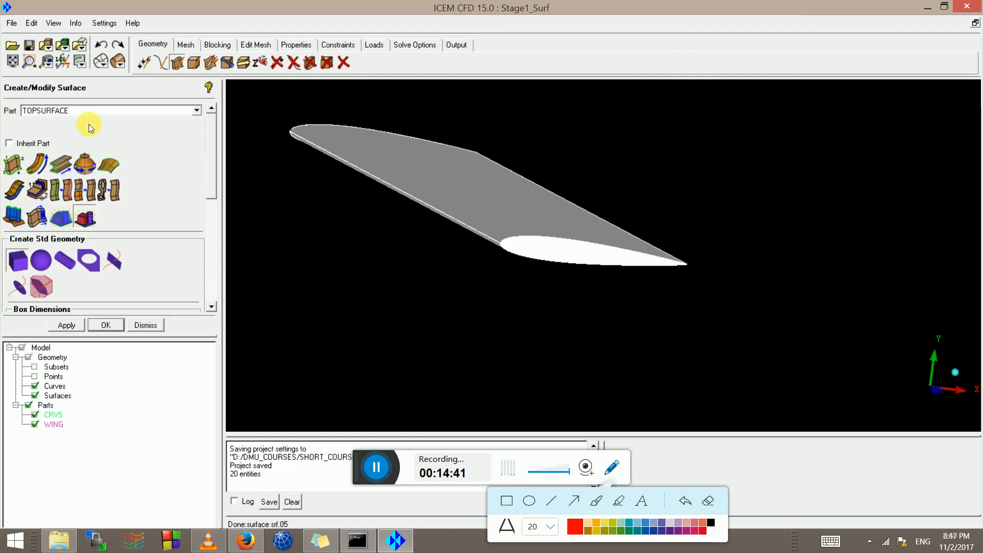
pyautogui.doubleClick(65, 112)
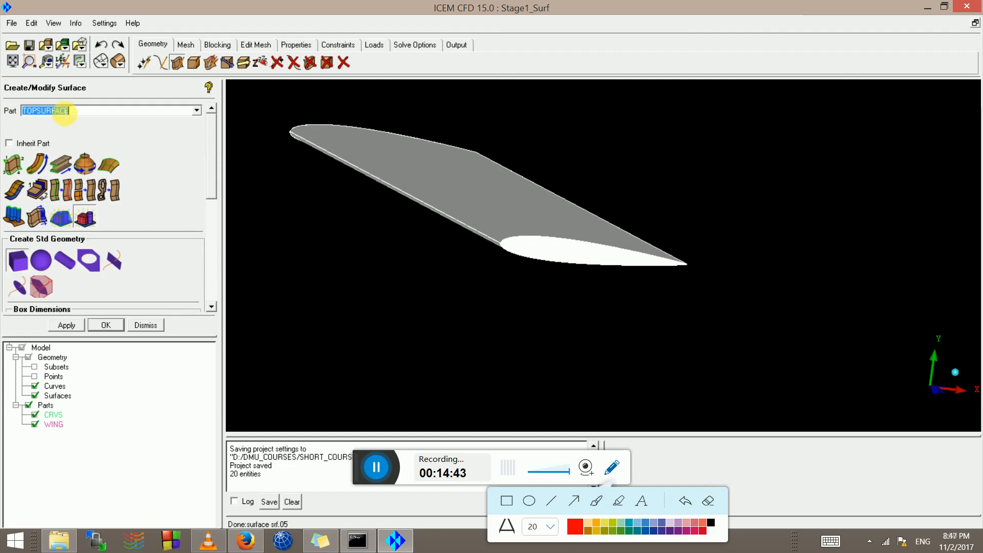
pyautogui.write('FarField')
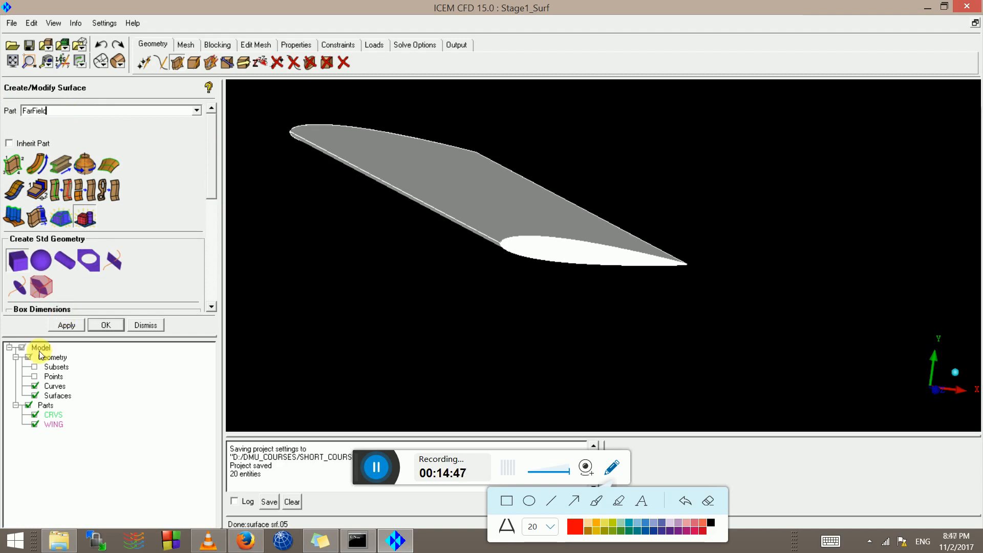
pyautogui.click(66, 325)
pyautogui.click(15, 63)
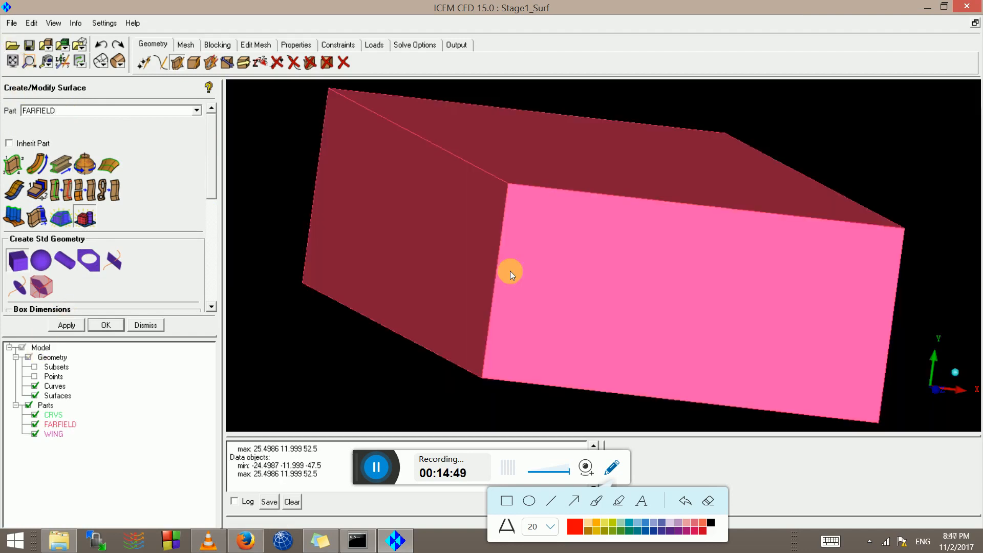
# Display the geometry as wireframe and examine the wing inside the far-field box from several angles.
pyautogui.scroll(-4, 382, 203)
pyautogui.moveTo(514, 219); pyautogui.dragTo(398, 204)
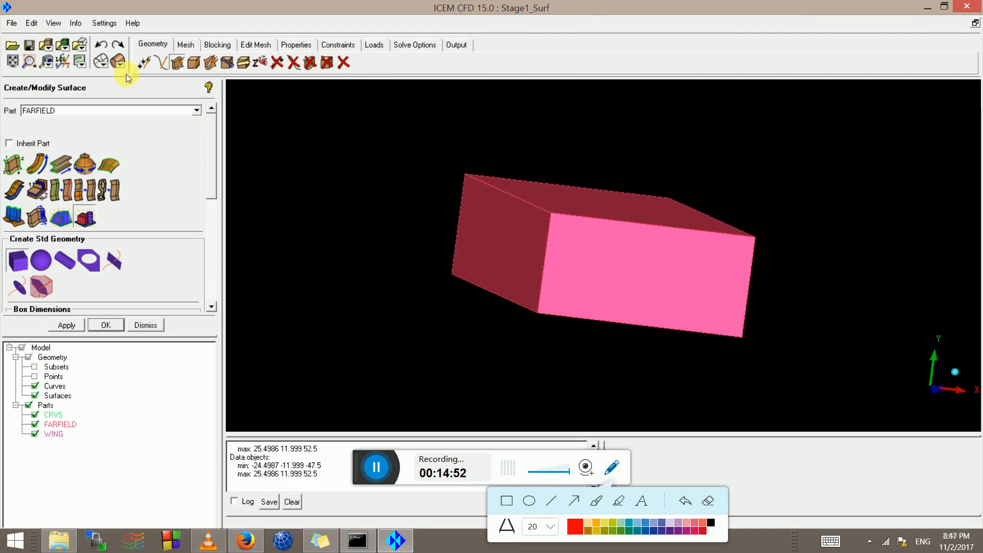
pyautogui.click(101, 60)
pyautogui.click(563, 273)
pyautogui.moveTo(563, 275); pyautogui.dragTo(550, 255)
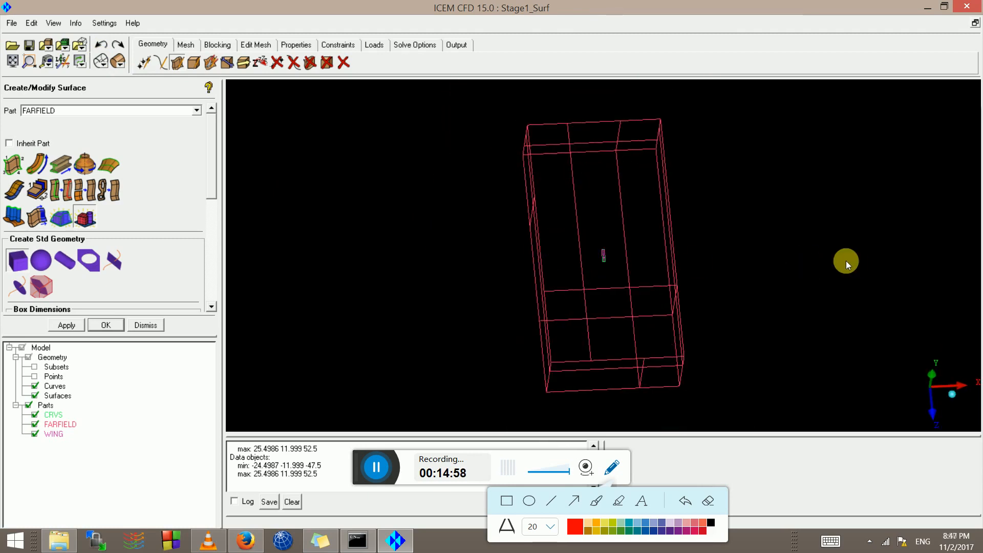
pyautogui.moveTo(574, 333); pyautogui.dragTo(594, 207)
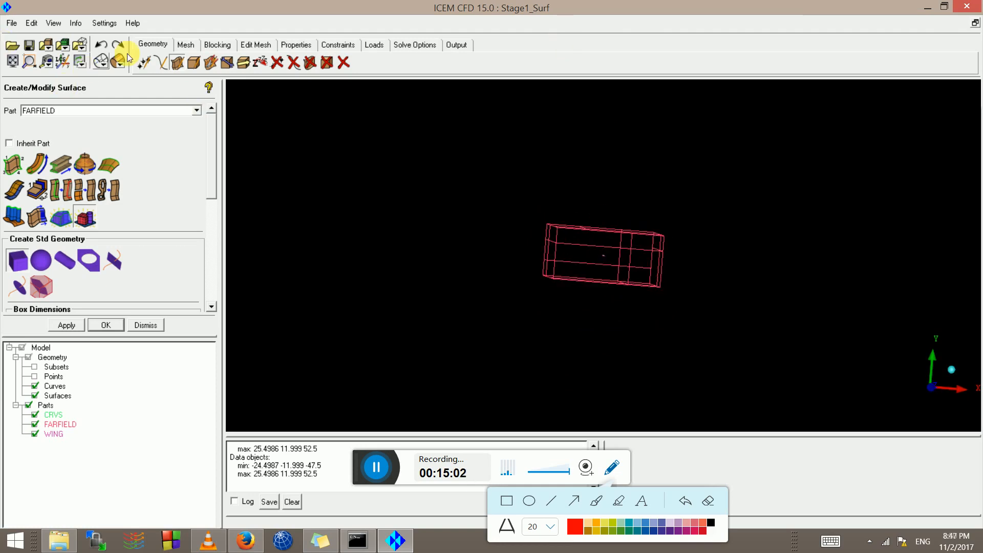
# Undo the far-field box and recreate it with an X factor of 100 and a Z factor of 15.
pyautogui.moveTo(216, 189); pyautogui.dragTo(215, 292)
pyautogui.hotkey('ctrl', 'z')
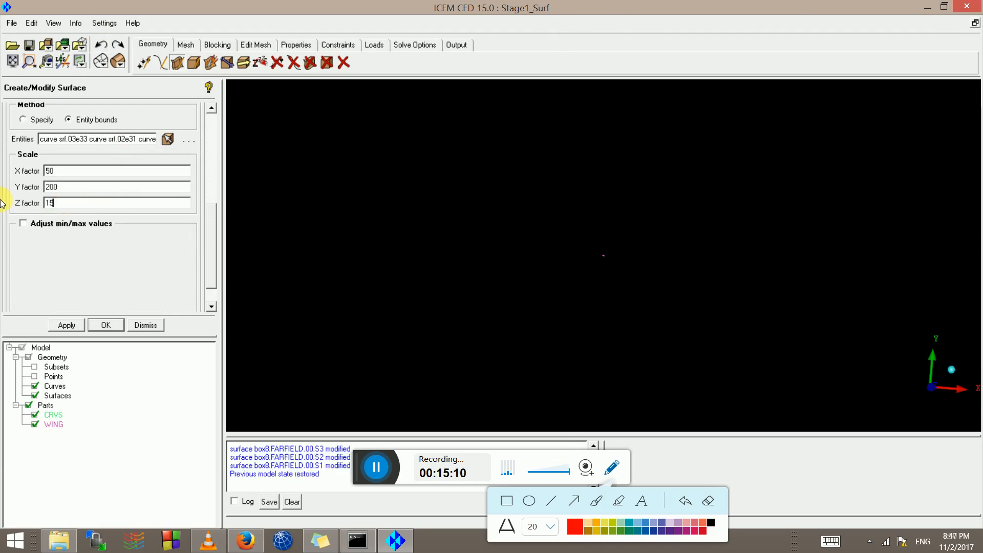
pyautogui.doubleClick(63, 171)
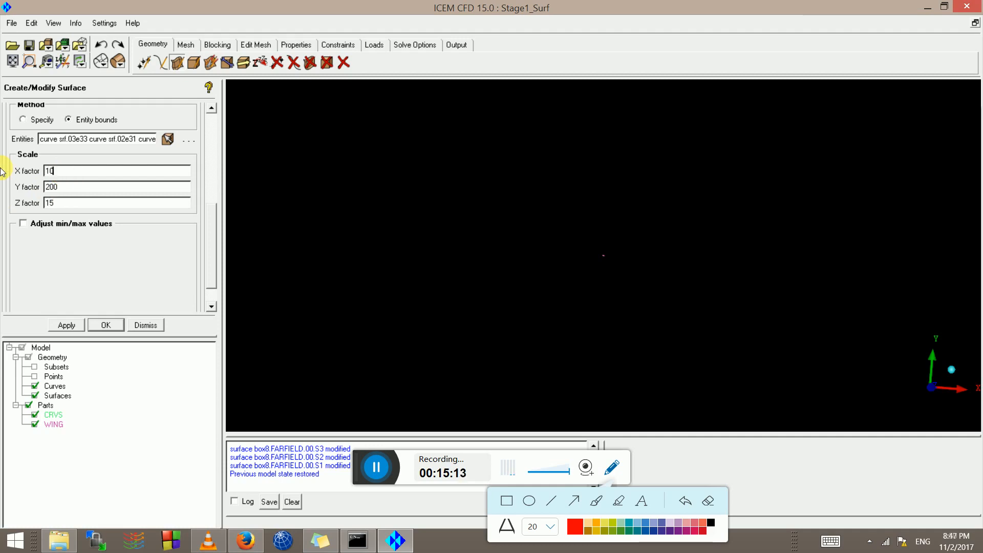
pyautogui.click(68, 327)
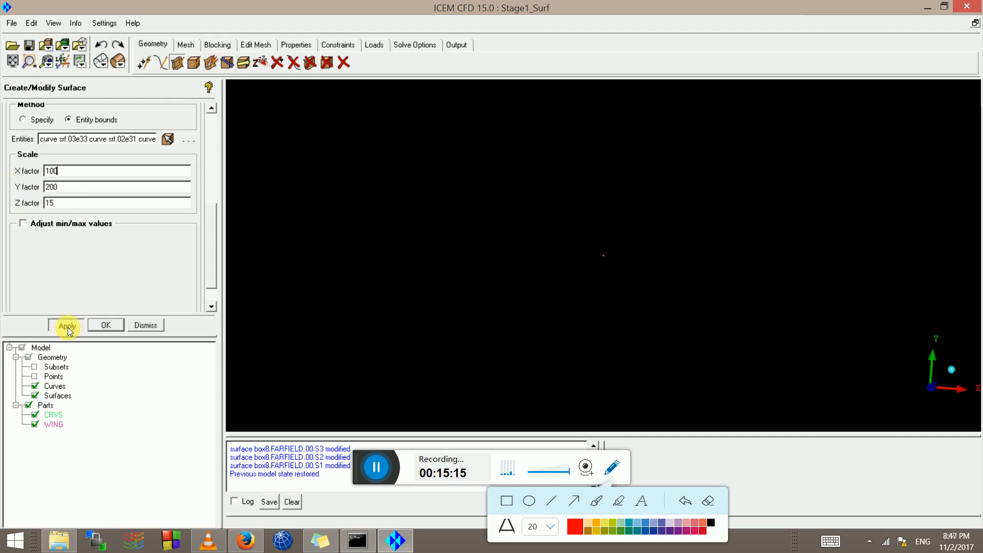
# Check the recreated far-field box around the wing and save the project.
pyautogui.scroll(-2, 663, 247)
pyautogui.moveTo(545, 254); pyautogui.dragTo(573, 242)
pyautogui.scroll(3, 621, 297)
pyautogui.scroll(-3, 574, 241)
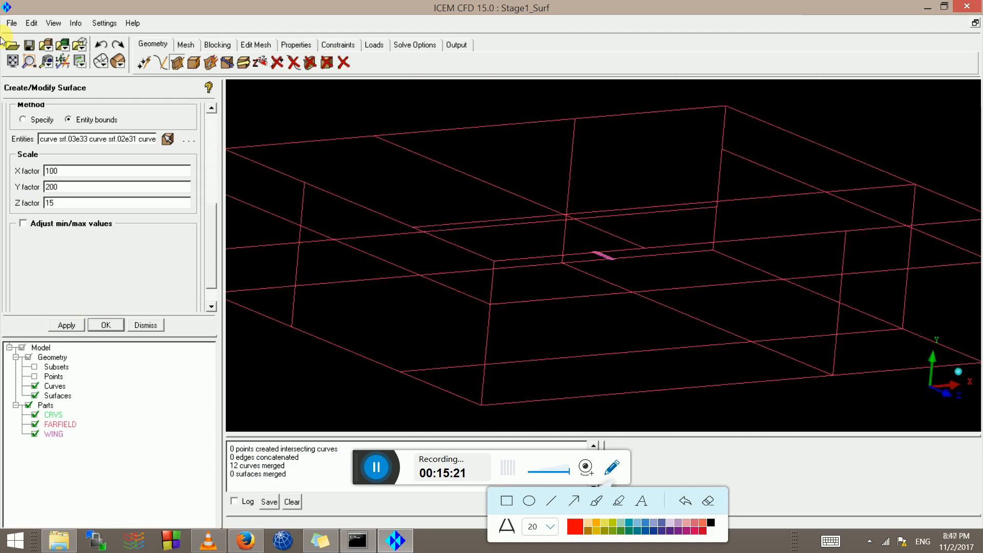
pyautogui.moveTo(629, 383); pyautogui.dragTo(605, 290)
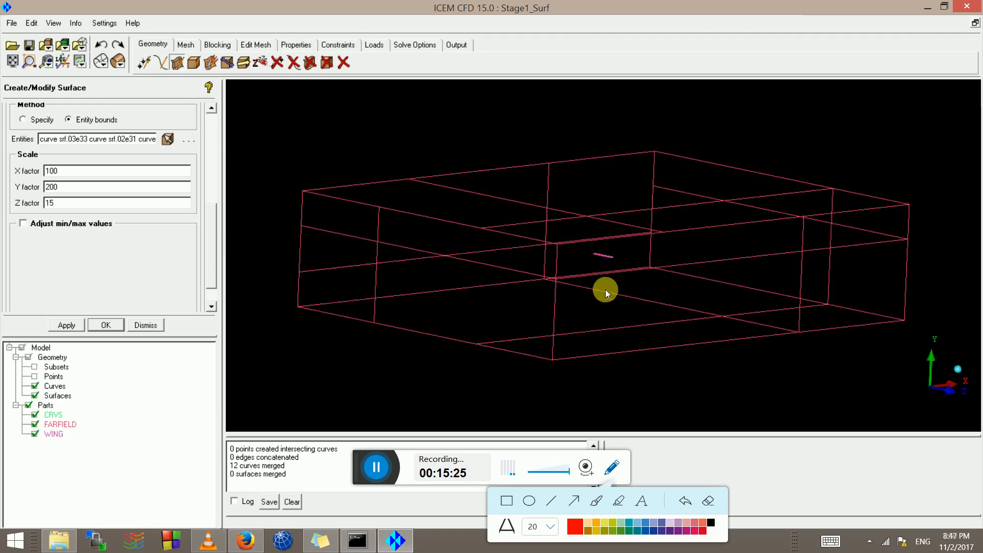
pyautogui.scroll(3, 577, 315)
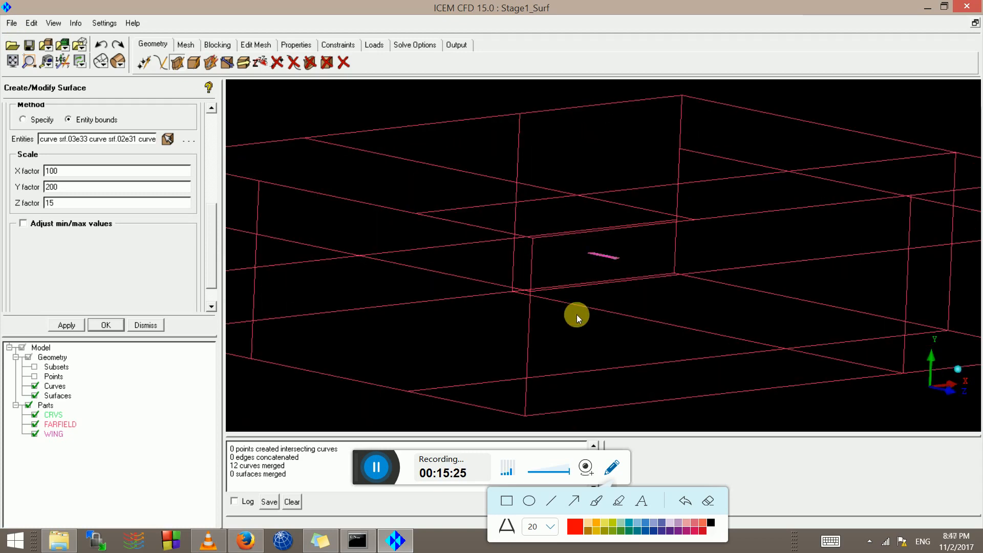
pyautogui.click(29, 45)
# Initialize a 3D Bounding Box block in part SOLID with Project vertices enabled.
pyautogui.scroll(-2, 667, 289)
pyautogui.moveTo(666, 290); pyautogui.dragTo(260, 102)
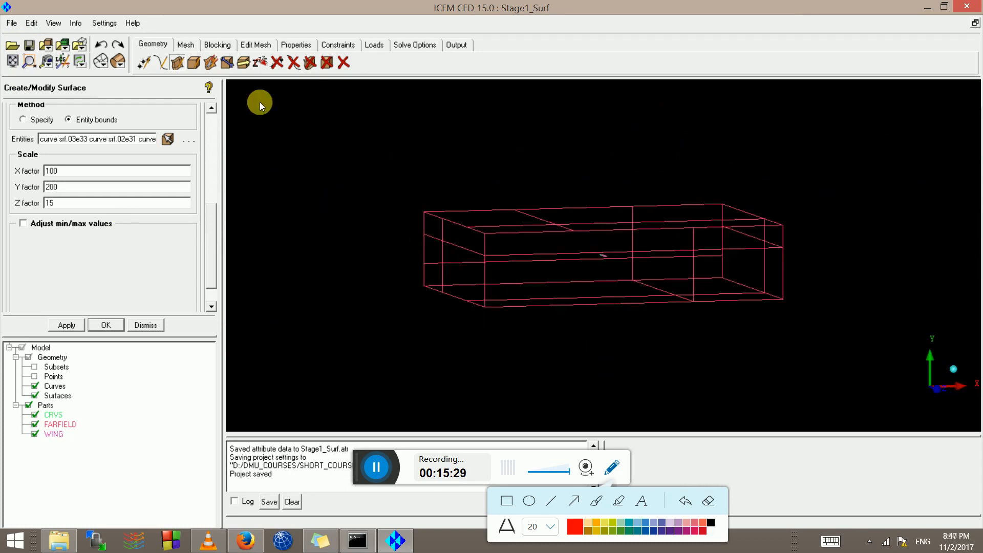
pyautogui.click(222, 46)
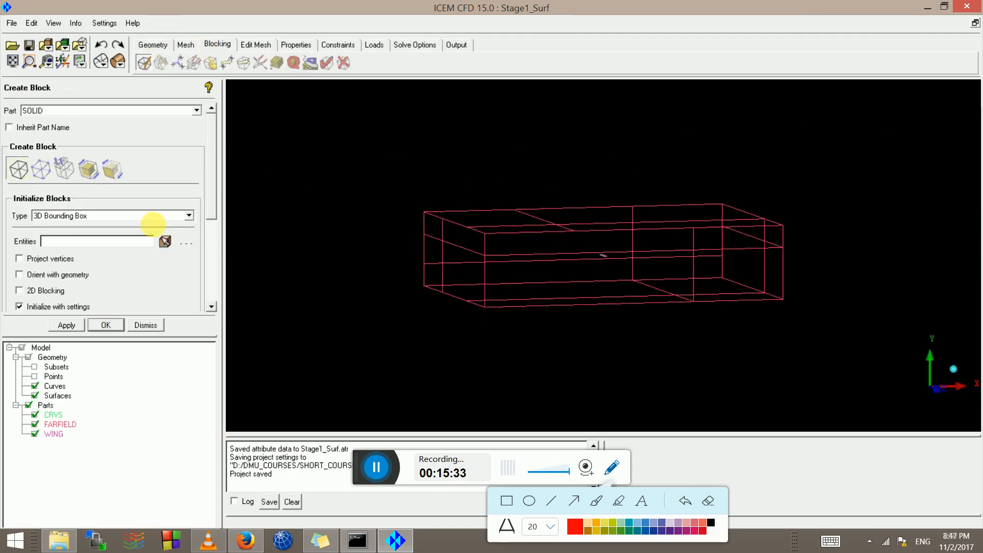
pyautogui.click(210, 298)
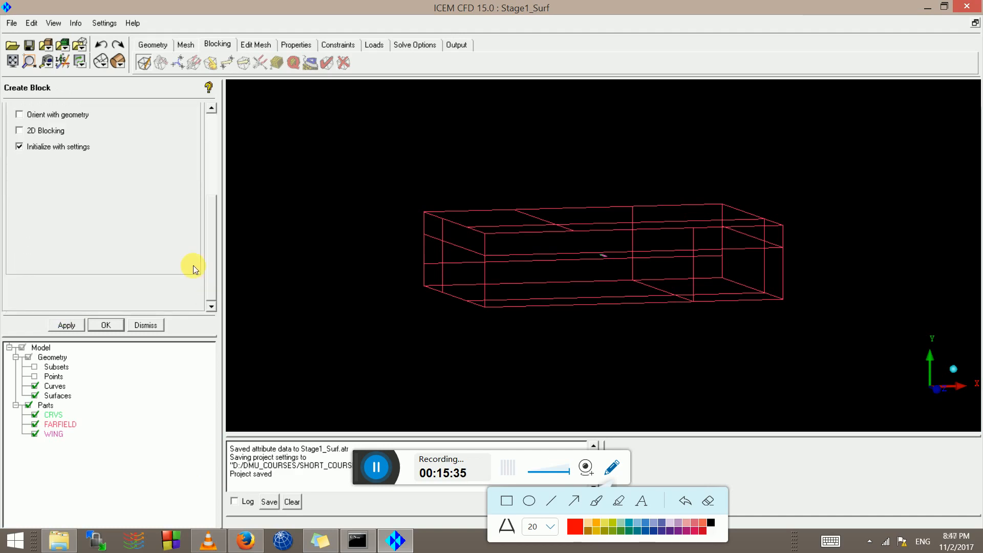
pyautogui.moveTo(212, 268); pyautogui.dragTo(207, 216)
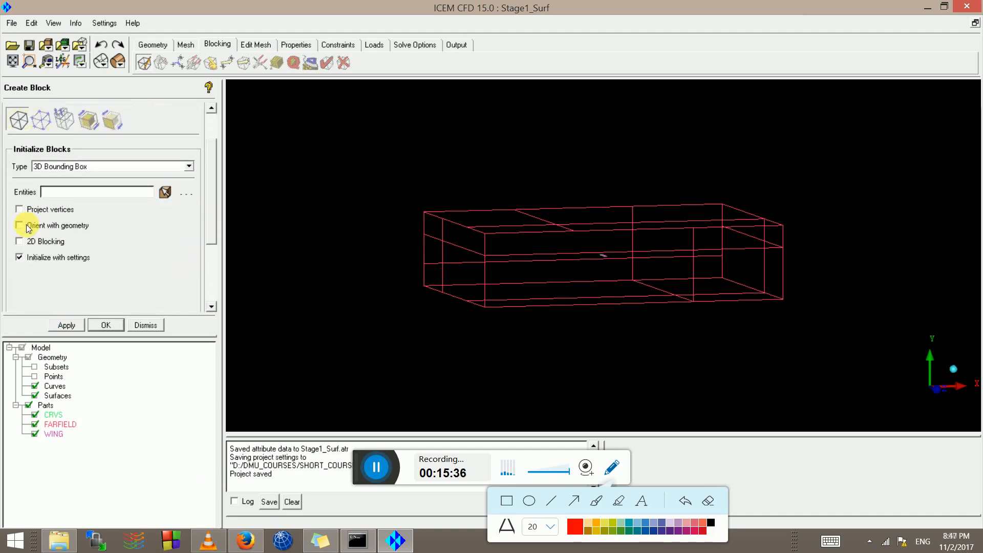
pyautogui.click(19, 209)
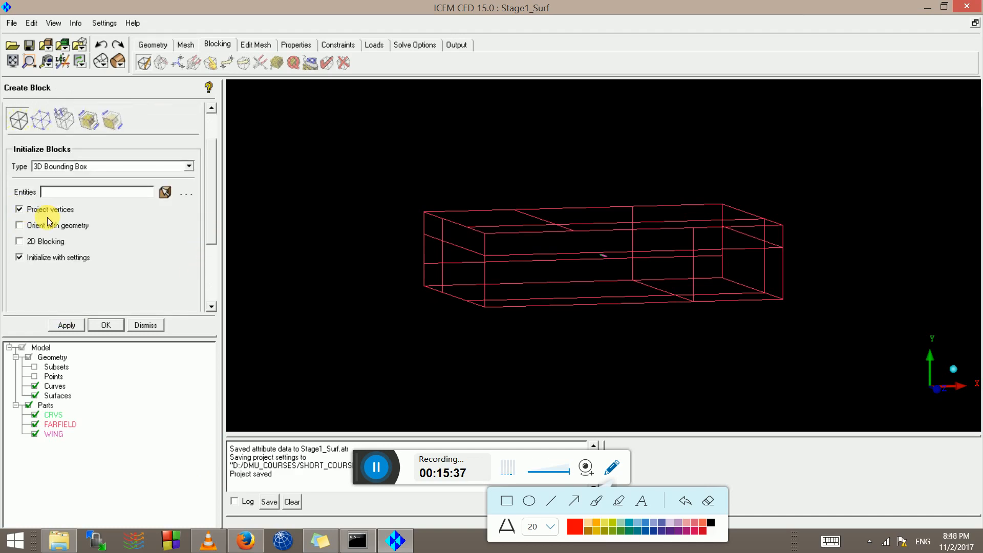
pyautogui.click(65, 325)
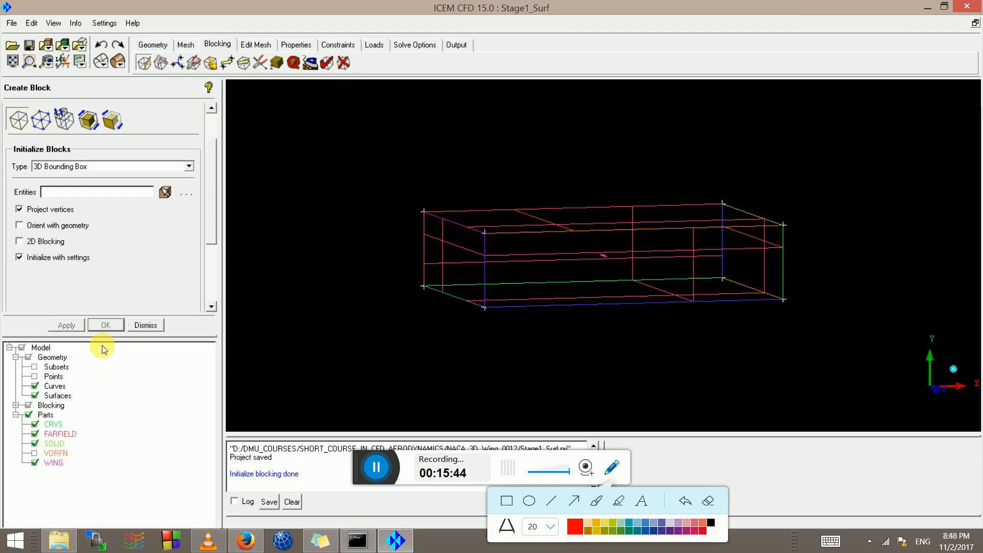
# Hide the geometry curves and surfaces, expand the Blocking branch, and examine the initial block on its own.
pyautogui.click(36, 388)
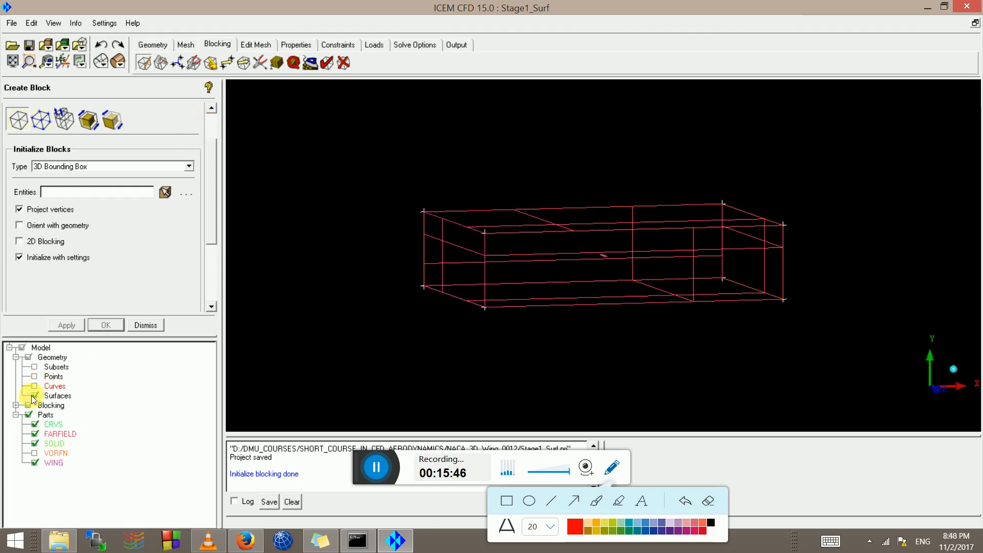
pyautogui.moveTo(568, 305); pyautogui.dragTo(517, 285, button='right')
pyautogui.moveTo(516, 282); pyautogui.dragTo(533, 302)
pyautogui.moveTo(533, 302); pyautogui.dragTo(486, 259, button='right')
pyautogui.moveTo(486, 262); pyautogui.dragTo(493, 243)
pyautogui.click(15, 404)
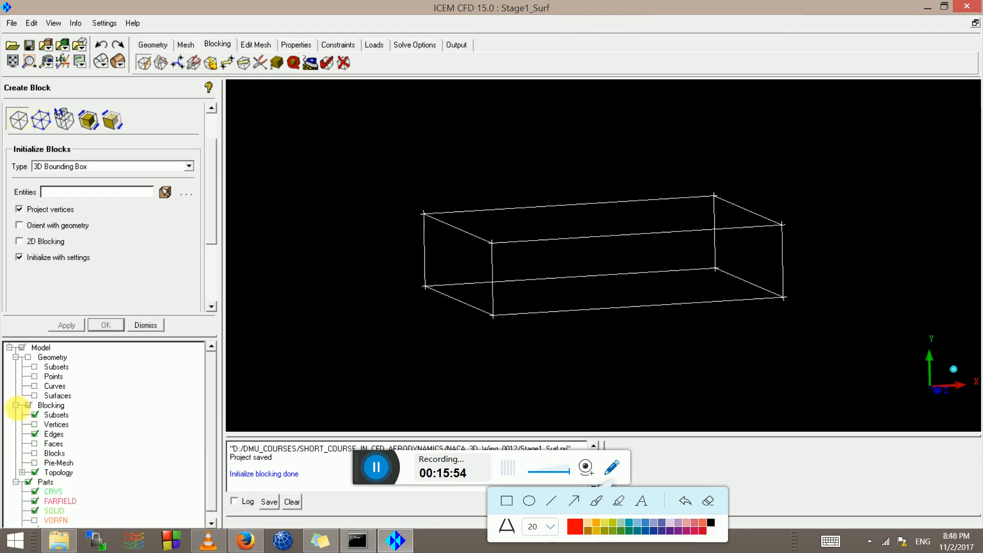
pyautogui.moveTo(504, 361); pyautogui.dragTo(382, 257)
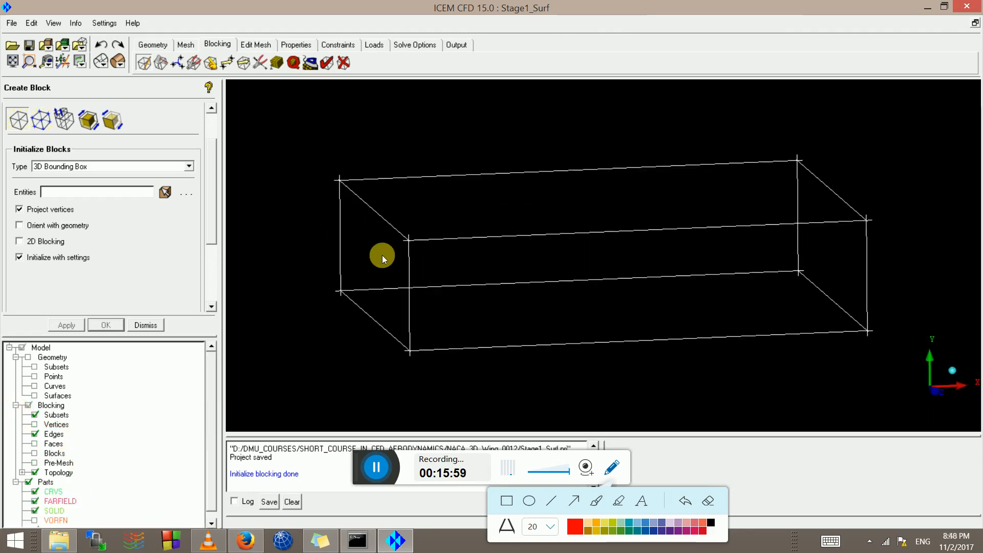
# Display the geometry curves and points and associate the block's upper rear vertex at the minimum-X end with its far-field corner point.
pyautogui.click(35, 386)
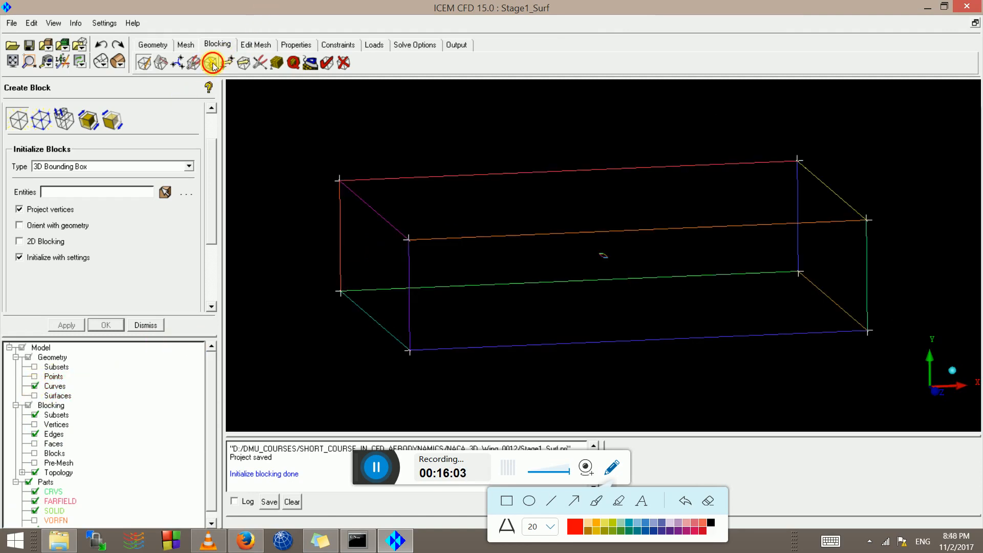
pyautogui.click(209, 62)
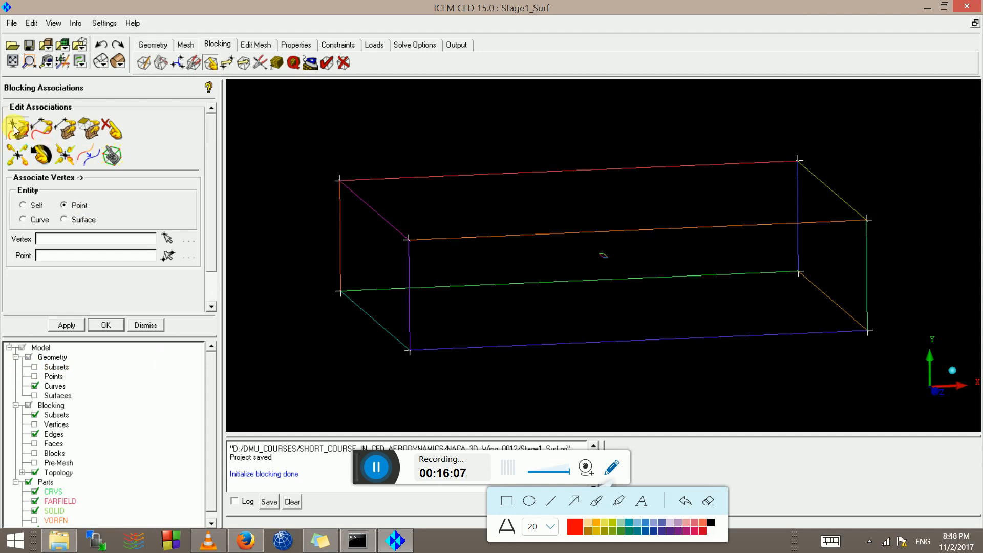
pyautogui.click(16, 129)
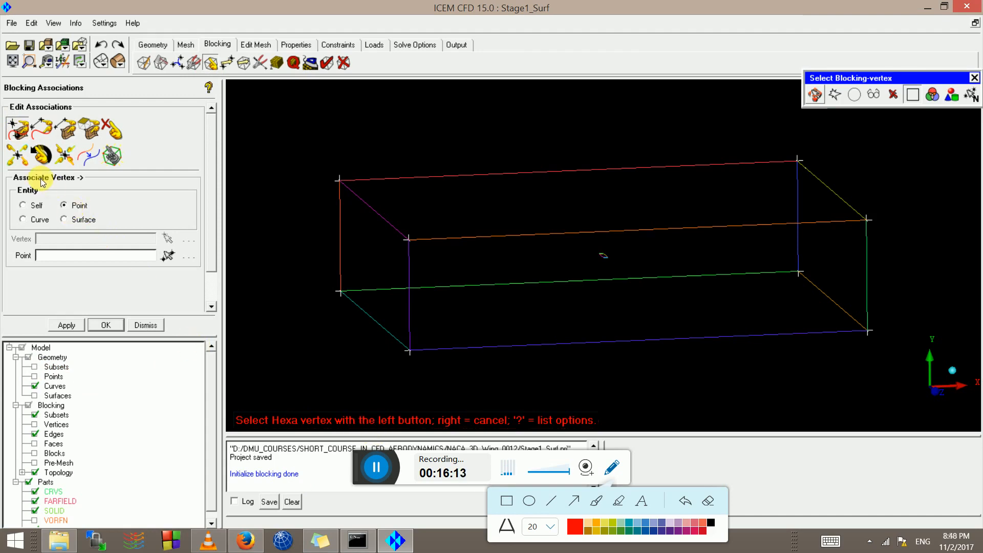
pyautogui.click(340, 178)
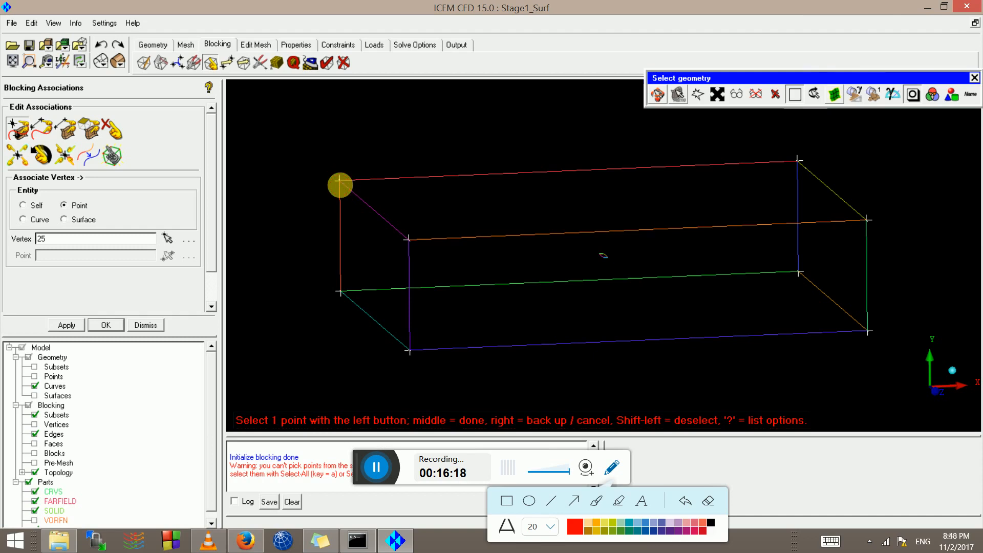
pyautogui.click(34, 376)
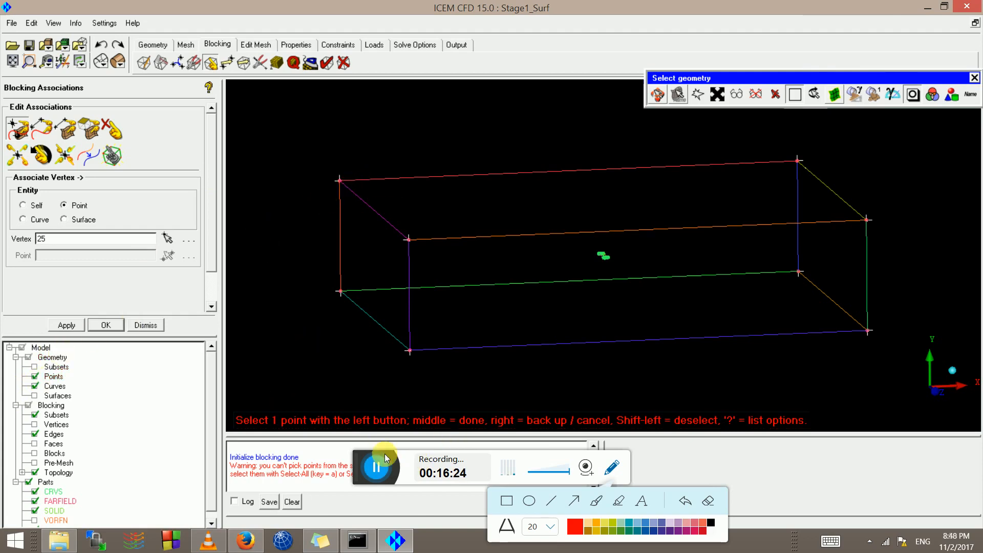
pyautogui.click(357, 450)
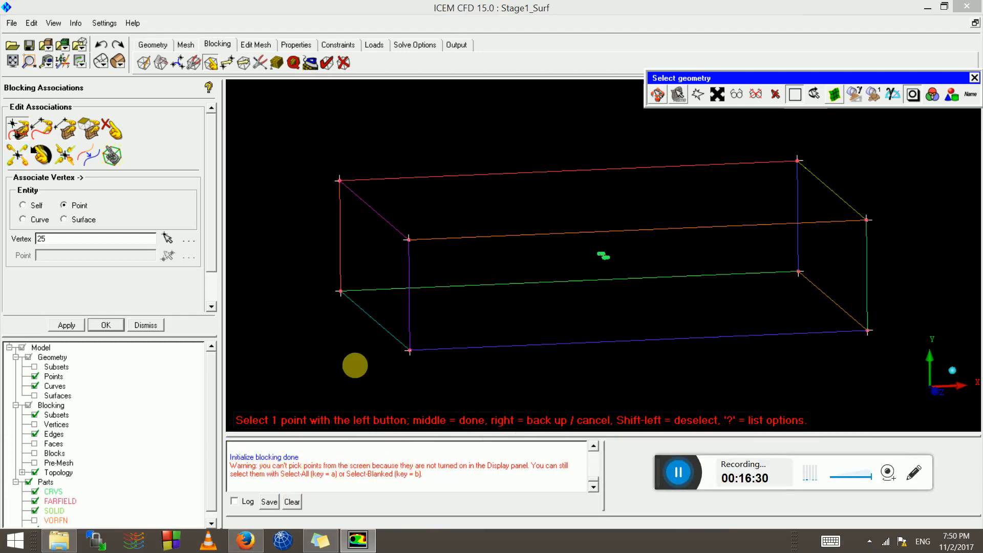
pyautogui.click(339, 180)
pyautogui.middleClick(325, 235)
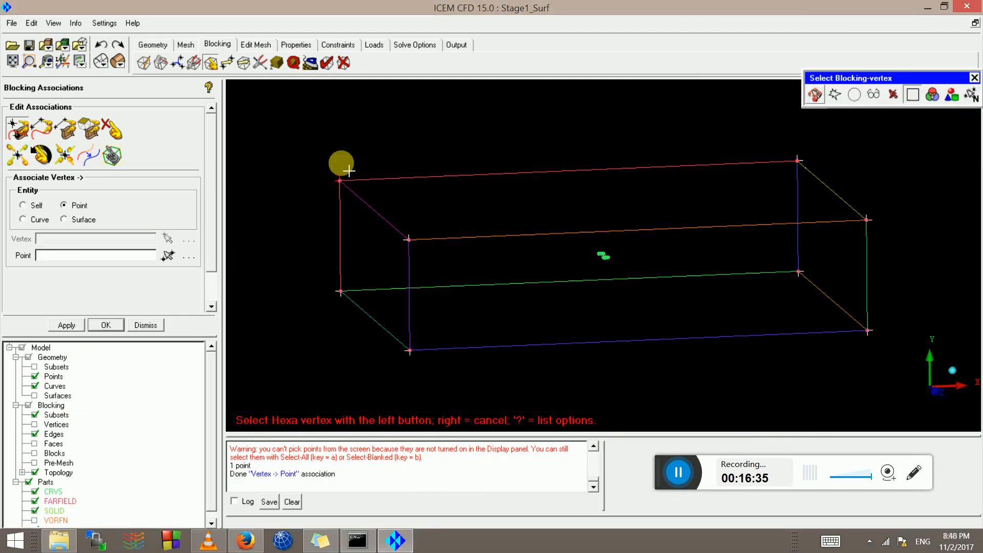
# Associate the remaining three block vertices at the minimum-X end with their coincident far-field corner points.
pyautogui.scroll(3, 324, 169)
pyautogui.moveTo(306, 169); pyautogui.dragTo(786, 288, button='middle')
pyautogui.scroll(2, 719, 295)
pyautogui.moveTo(712, 287); pyautogui.dragTo(588, 221, button='middle')
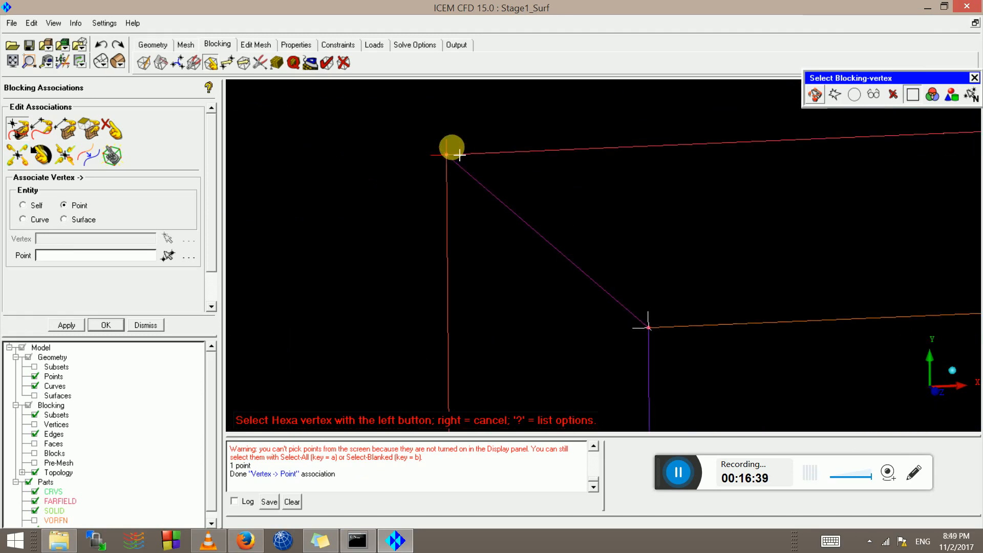
pyautogui.moveTo(638, 283); pyautogui.dragTo(401, 221, button='middle')
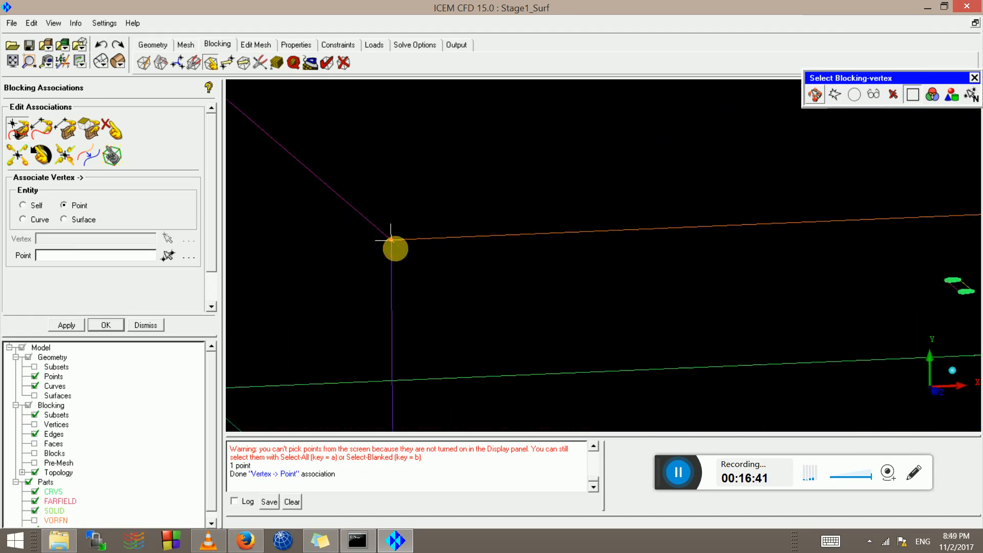
pyautogui.click(394, 244)
pyautogui.click(394, 247)
pyautogui.scroll(-2, 394, 247)
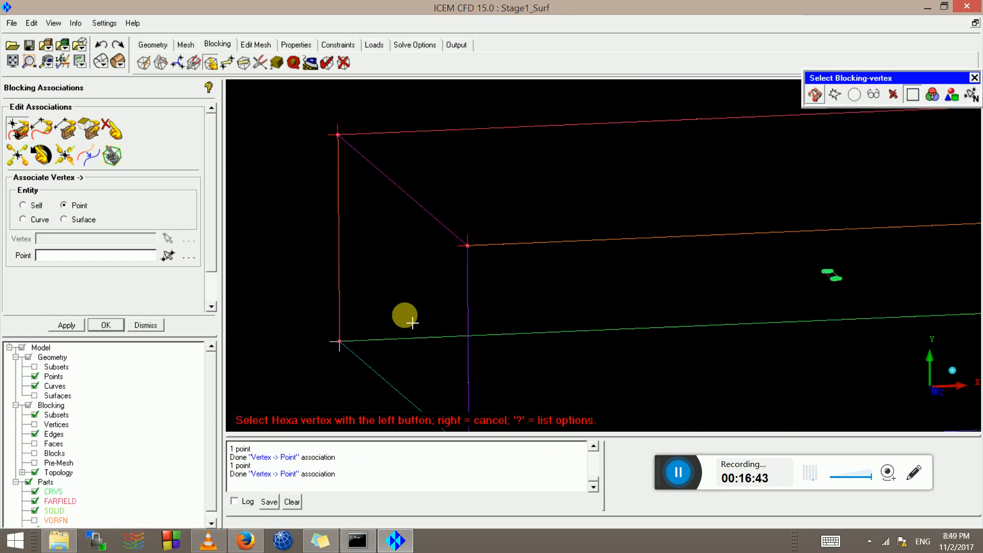
pyautogui.moveTo(394, 299); pyautogui.dragTo(403, 226, button='middle')
pyautogui.click(351, 273)
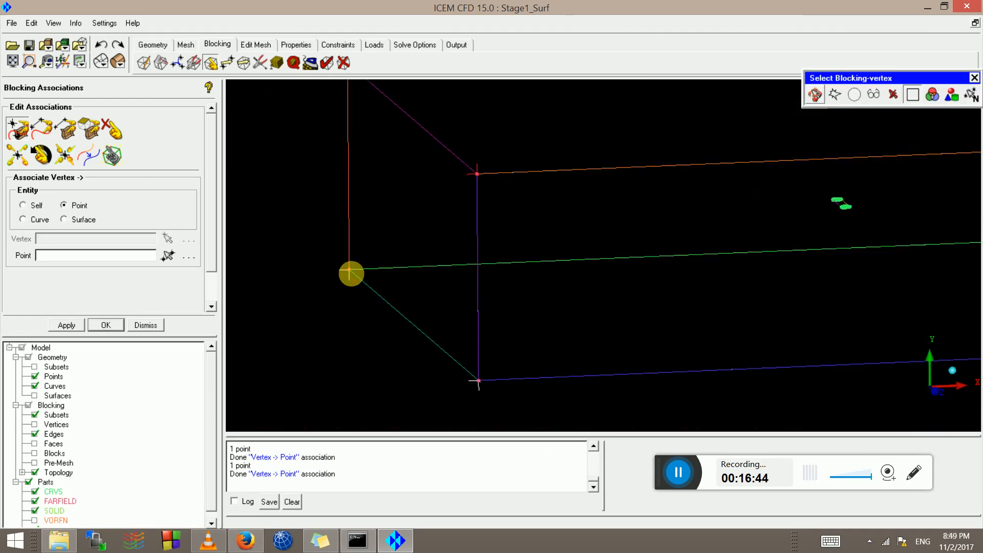
pyautogui.click(351, 273)
pyautogui.click(483, 383)
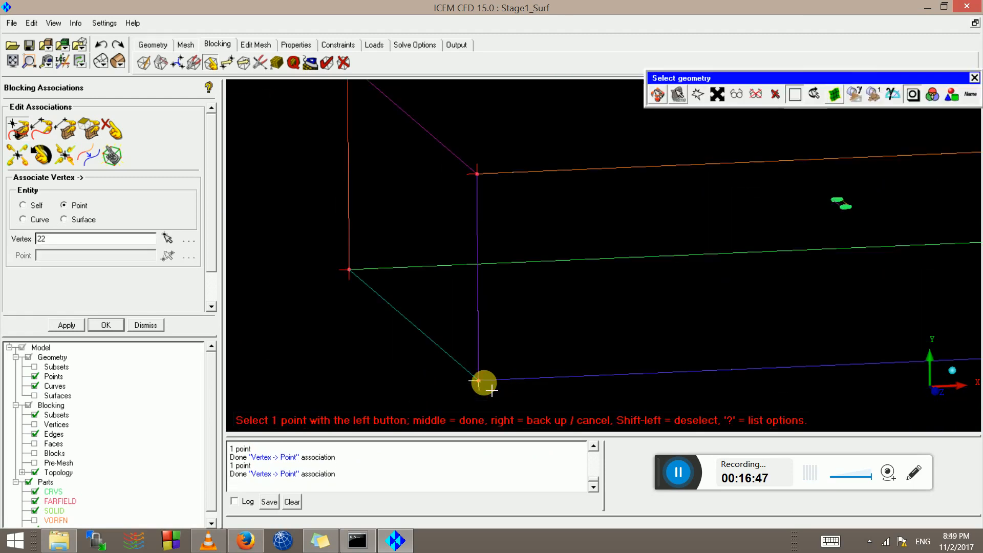
pyautogui.click(483, 383)
# Associate the four block vertices at the maximum-X end with their coincident far-field corner points.
pyautogui.scroll(-2, 512, 373)
pyautogui.moveTo(919, 201); pyautogui.dragTo(309, 260, button='middle')
pyautogui.scroll(3, 370, 212)
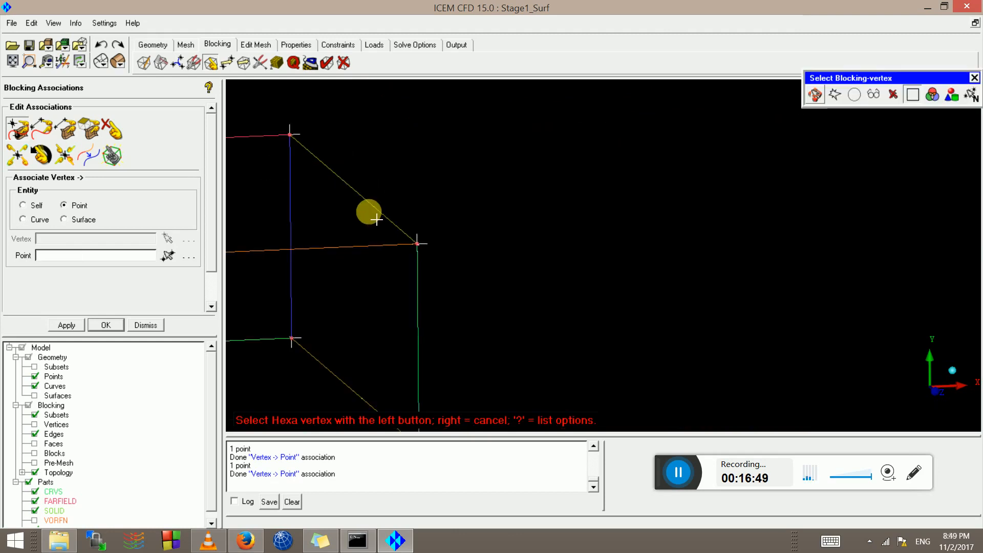
pyautogui.moveTo(503, 243); pyautogui.dragTo(606, 263, button='middle')
pyautogui.click(394, 153)
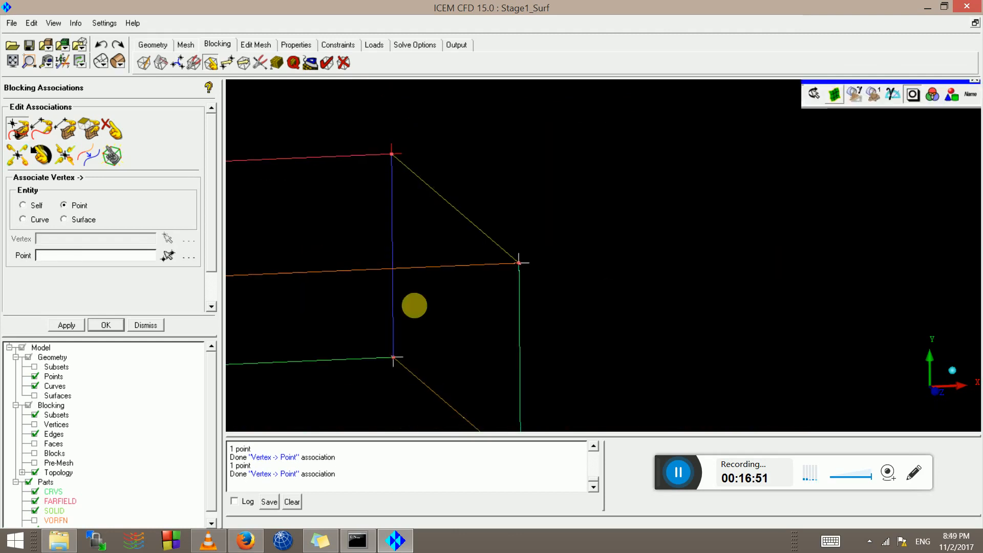
pyautogui.moveTo(412, 303); pyautogui.dragTo(468, 334, button='middle')
pyautogui.click(461, 326)
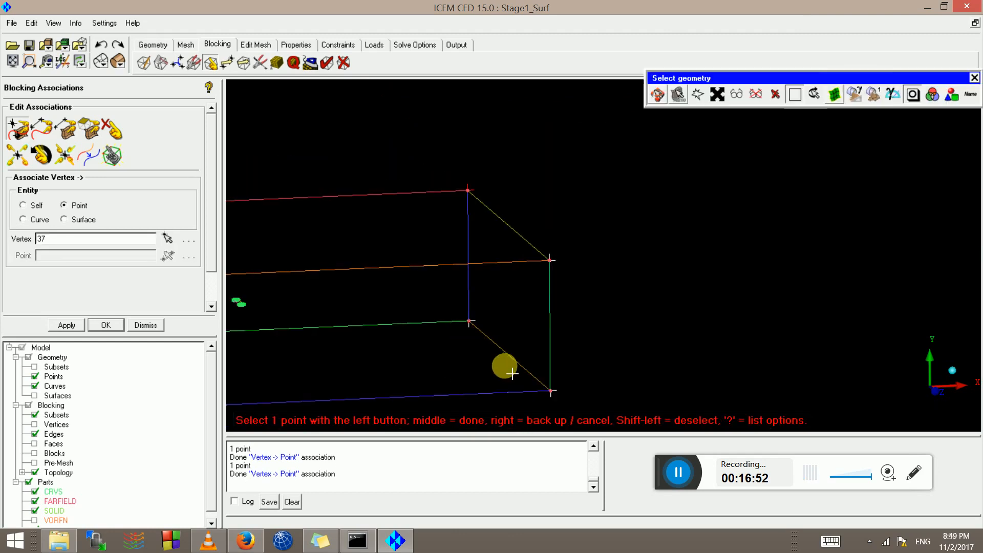
pyautogui.click(462, 323)
pyautogui.click(549, 388)
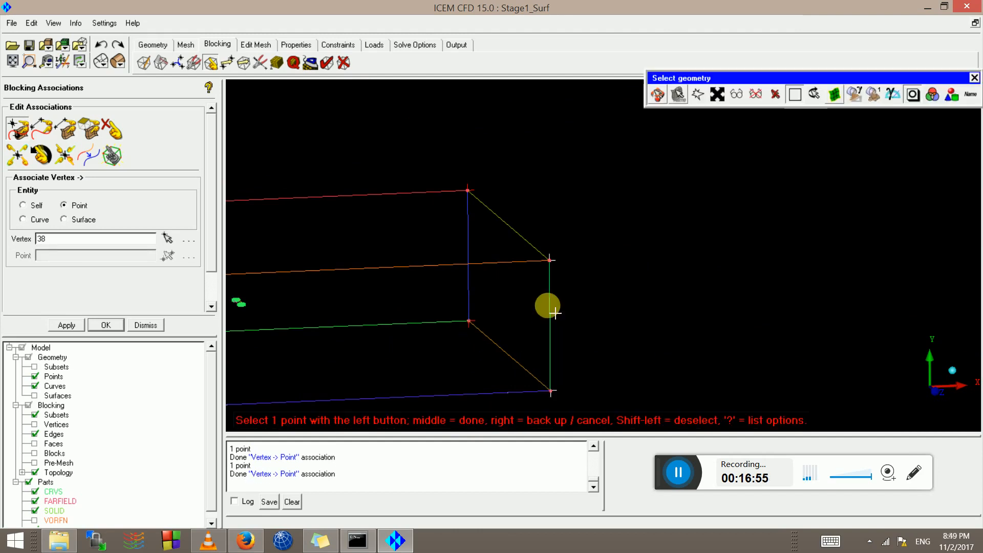
pyautogui.click(551, 391)
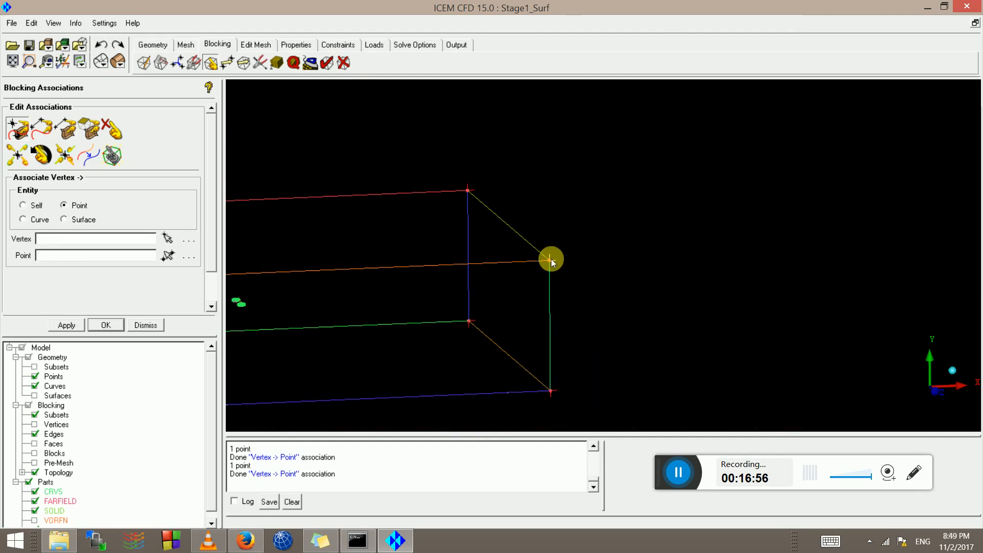
pyautogui.click(543, 264)
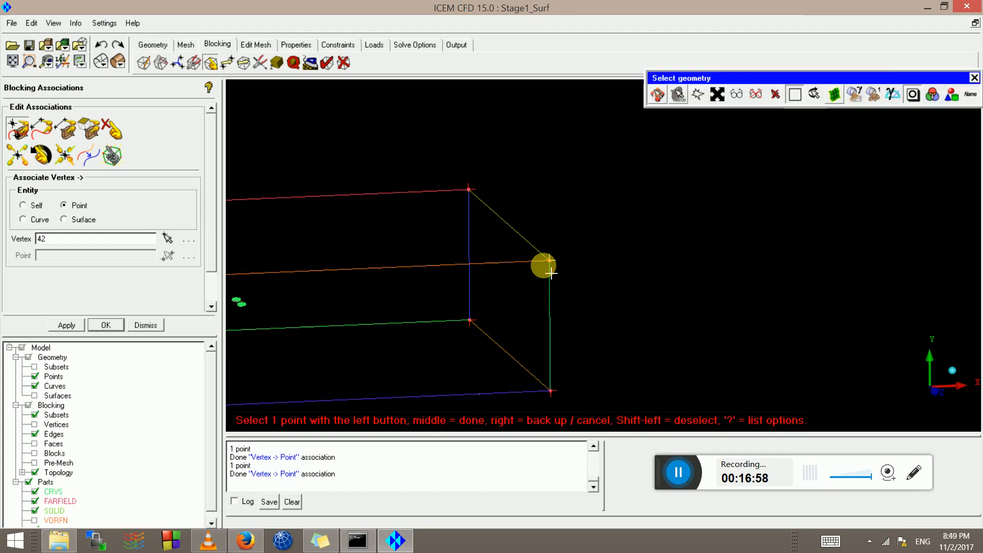
pyautogui.click(544, 264)
pyautogui.moveTo(554, 290); pyautogui.dragTo(532, 302)
pyautogui.scroll(1, 531, 300)
pyautogui.moveTo(532, 299); pyautogui.dragTo(721, 300, button='middle')
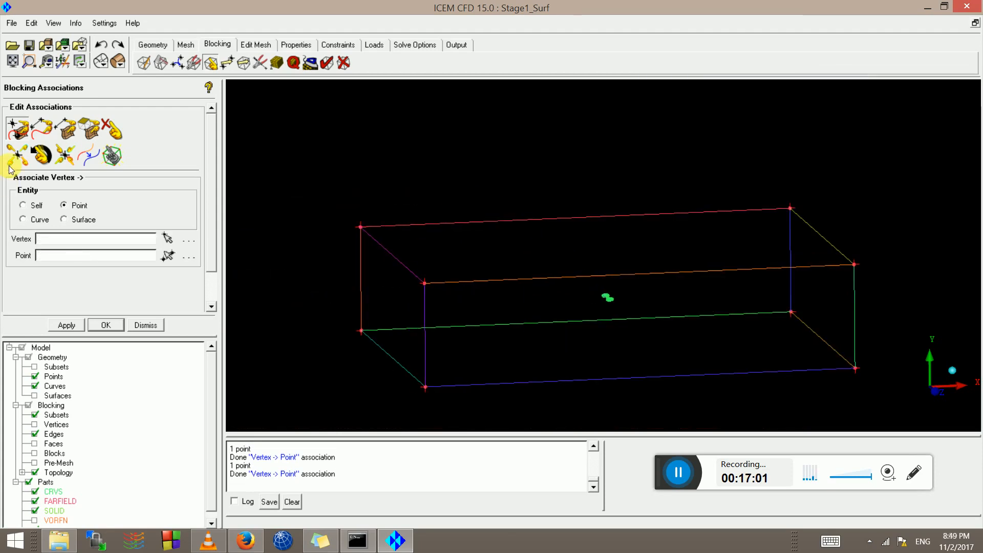
# Hide the geometry points, view the block edges with curves hidden, and leave the curves displayed.
pyautogui.click(38, 380)
pyautogui.click(39, 388)
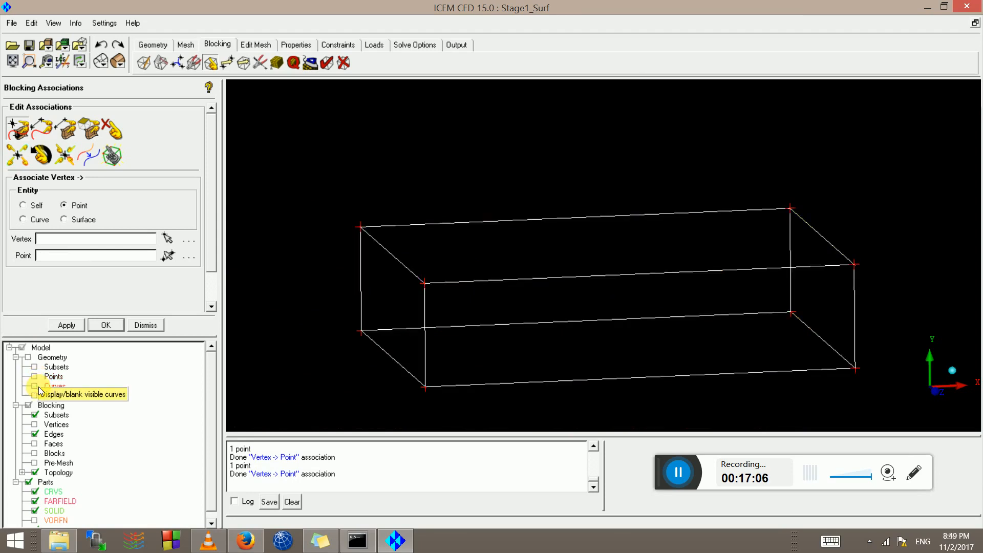
pyautogui.click(35, 386)
pyautogui.scroll(-2, 541, 308)
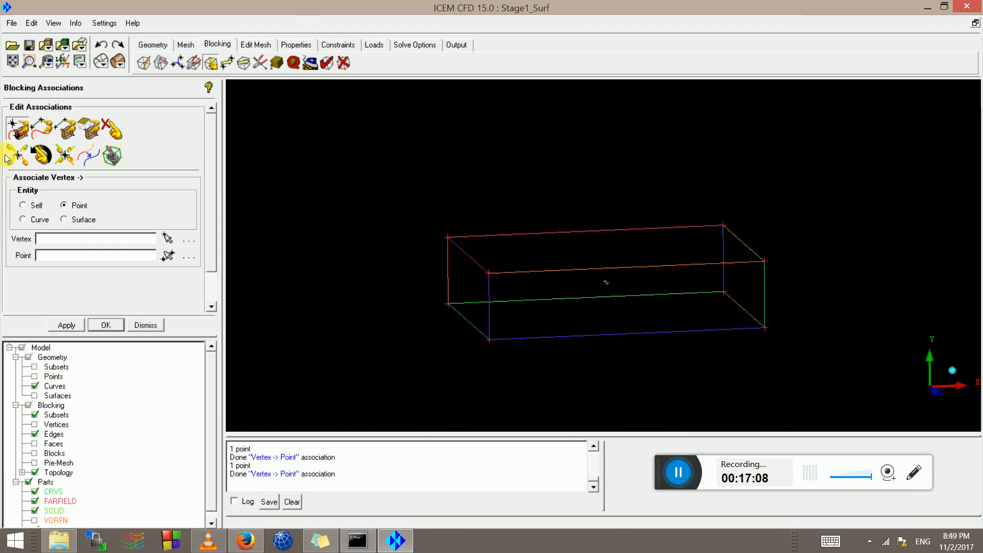
# Associate the block's upper rear lengthwise edge with its coincident far-field curve, using Associate Edge to Curve without projecting vertices.
pyautogui.click(41, 128)
pyautogui.scroll(1, 241, 263)
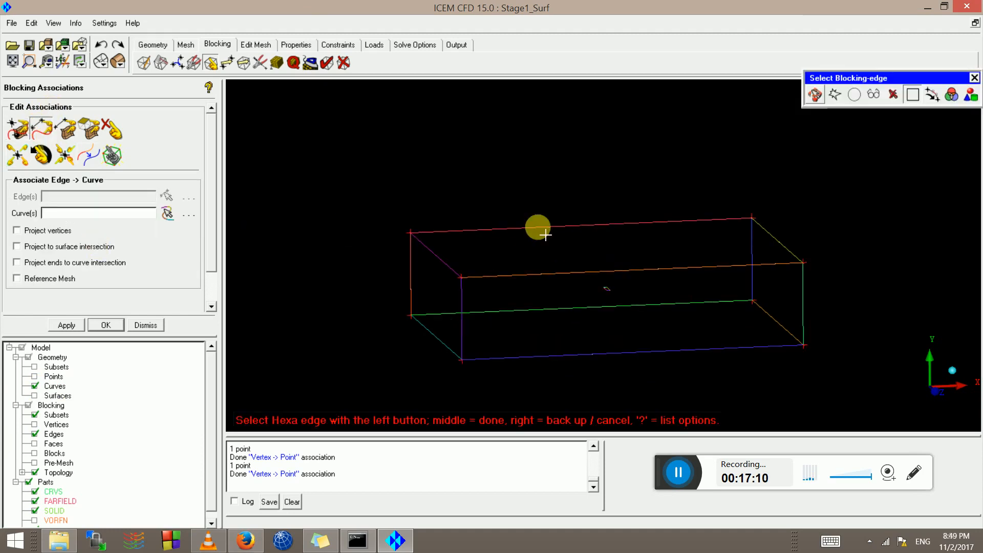
pyautogui.scroll(2, 527, 232)
pyautogui.scroll(2, 504, 227)
pyautogui.middleClick(501, 220)
pyautogui.click(496, 204)
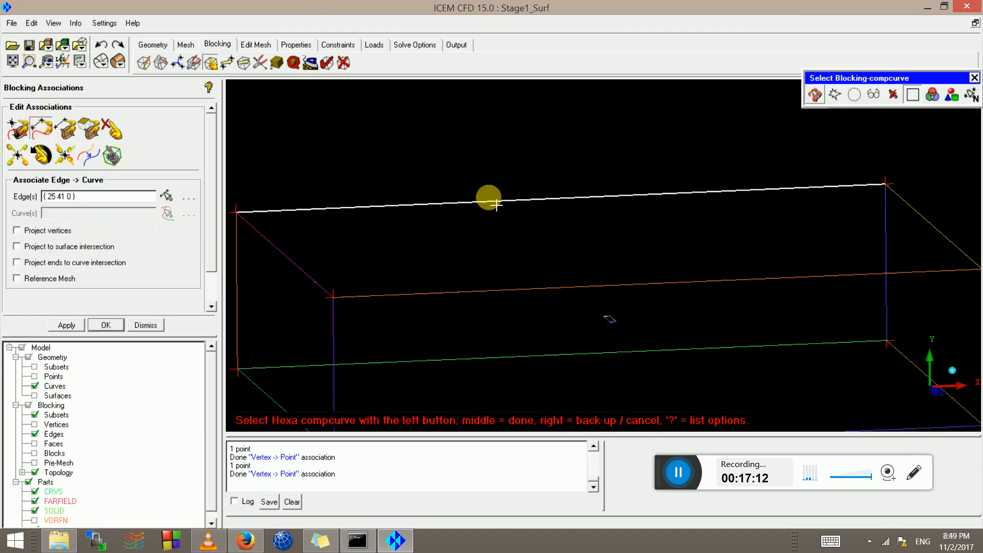
pyautogui.middleClick(496, 203)
# Associate the block's upper edge at the minimum-X end and its upper front lengthwise edge with their coincident far-field curves.
pyautogui.middleClick(300, 266)
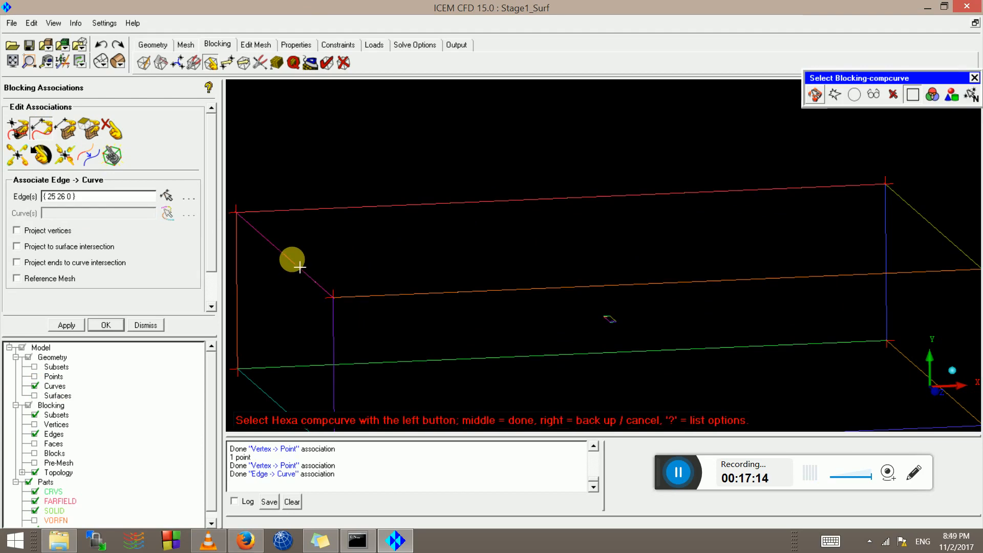
pyautogui.click(475, 293)
pyautogui.middleClick(475, 293)
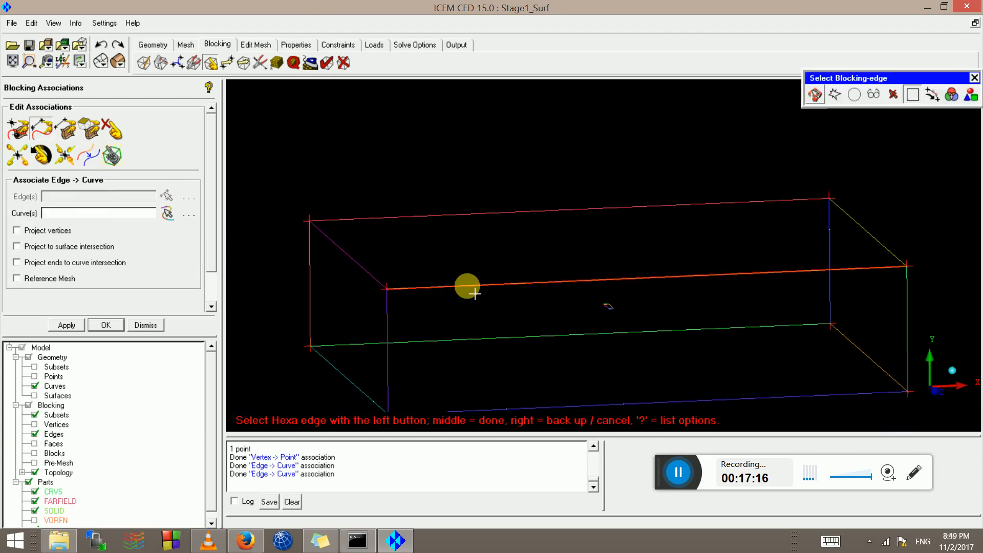
pyautogui.middleClick(474, 293)
pyautogui.click(474, 293)
pyautogui.middleClick(475, 293)
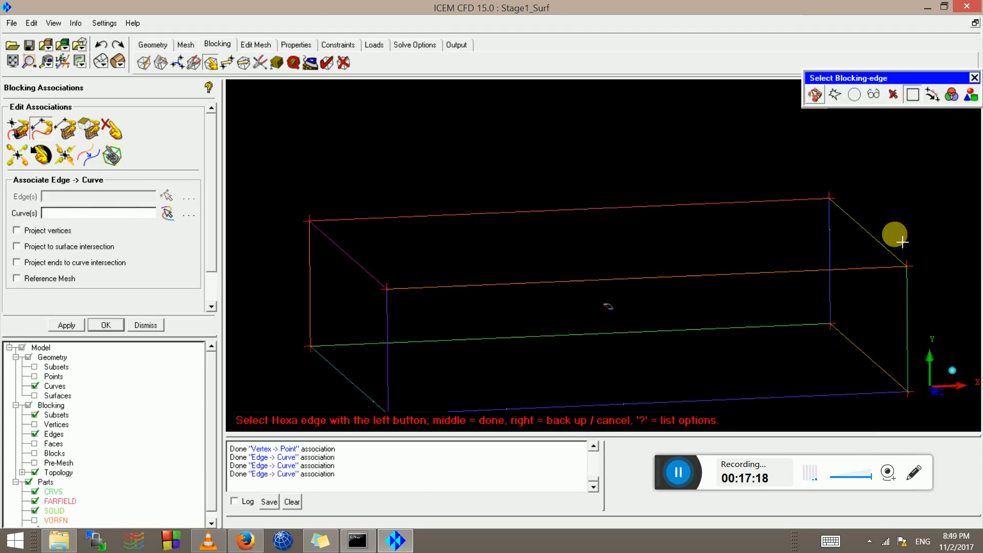
# Associate the block's upper edge and rear vertical edge at the +X end with their matching geometry curves.
pyautogui.click(902, 241)
pyautogui.middleClick(882, 250)
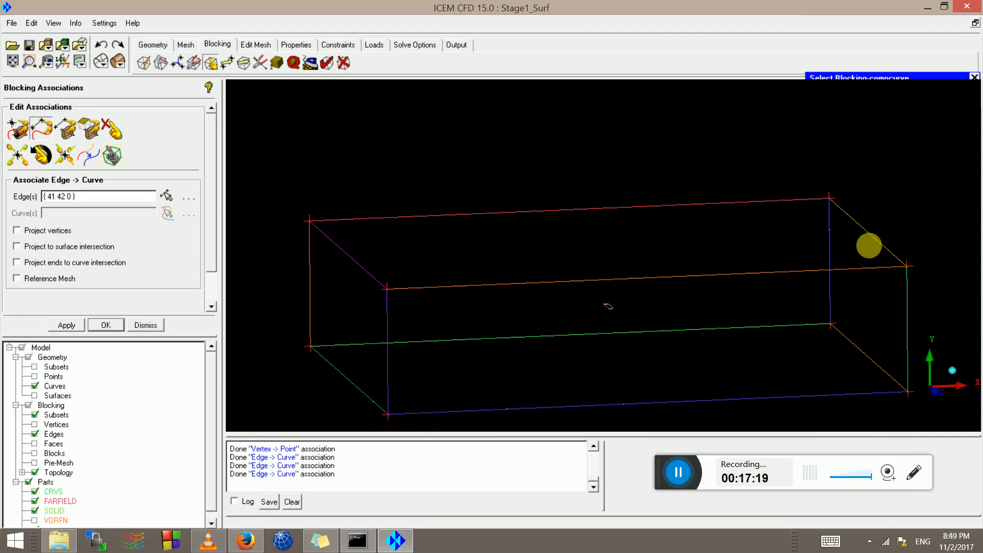
pyautogui.click(877, 252)
pyautogui.middleClick(834, 265)
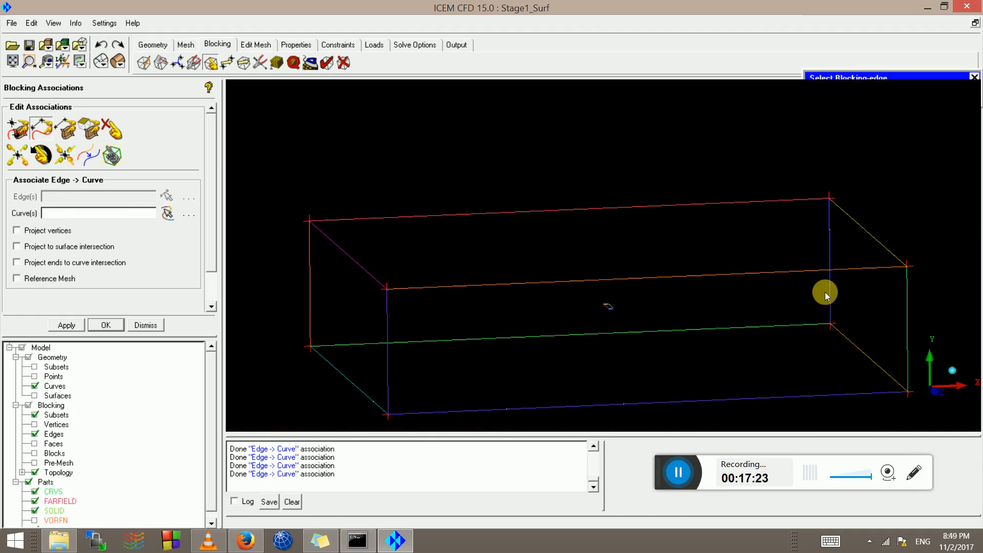
pyautogui.click(825, 292)
pyautogui.middleClick(825, 292)
pyautogui.click(825, 292)
pyautogui.middleClick(825, 292)
pyautogui.scroll(-1, 869, 321)
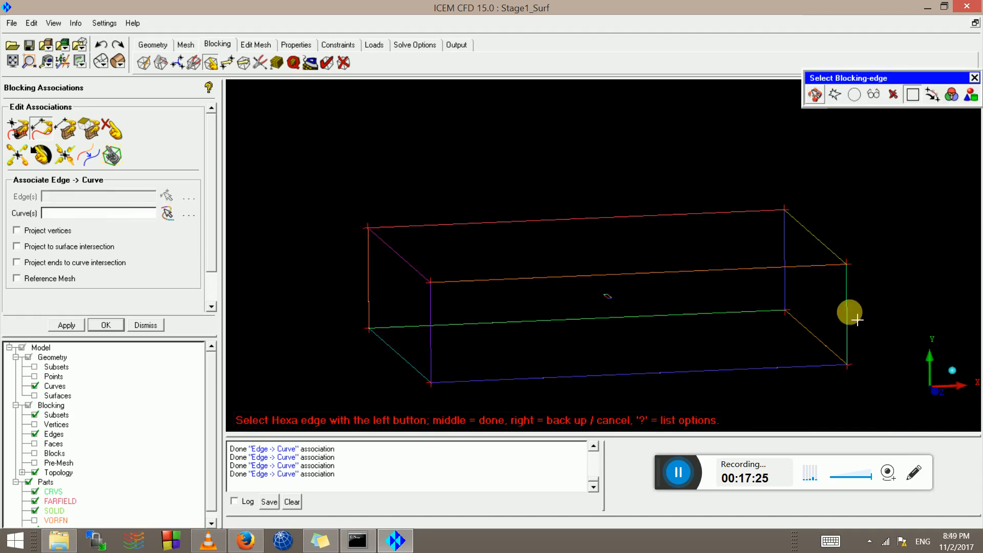
# Associate the block's front vertical edge and lower edge at the +X end with their matching geometry curves.
pyautogui.middleClick(857, 319)
pyautogui.click(826, 333)
pyautogui.middleClick(826, 333)
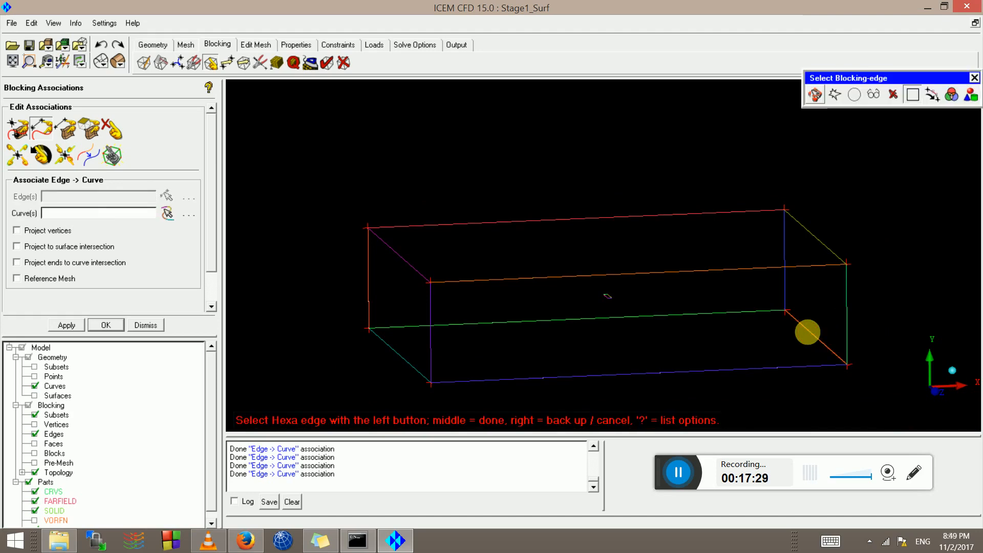
pyautogui.click(807, 332)
pyautogui.middleClick(807, 332)
pyautogui.click(814, 339)
pyautogui.middleClick(814, 339)
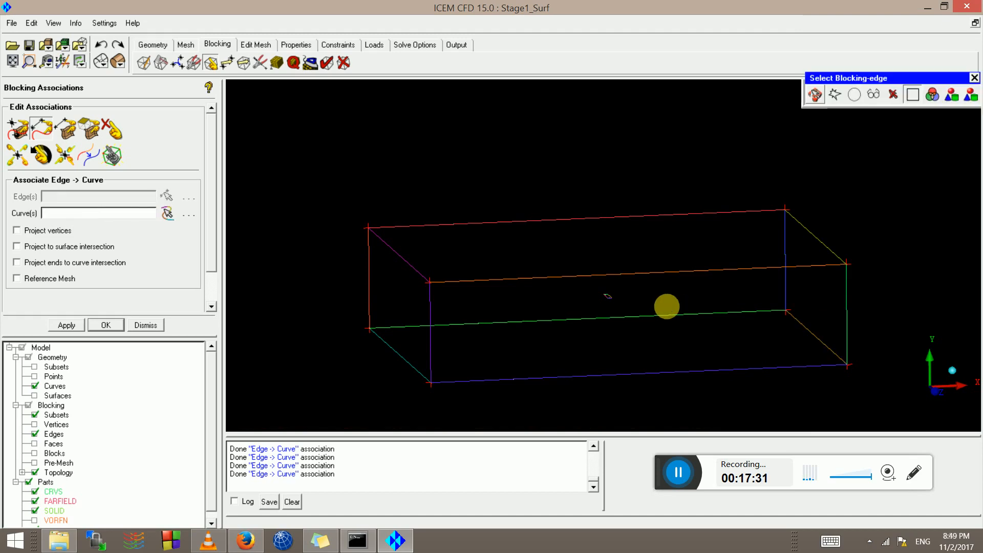
# Associate the block's rear and front lower lengthwise edges with the curves they coincide with.
pyautogui.click(658, 313)
pyautogui.middleClick(658, 313)
pyautogui.click(655, 313)
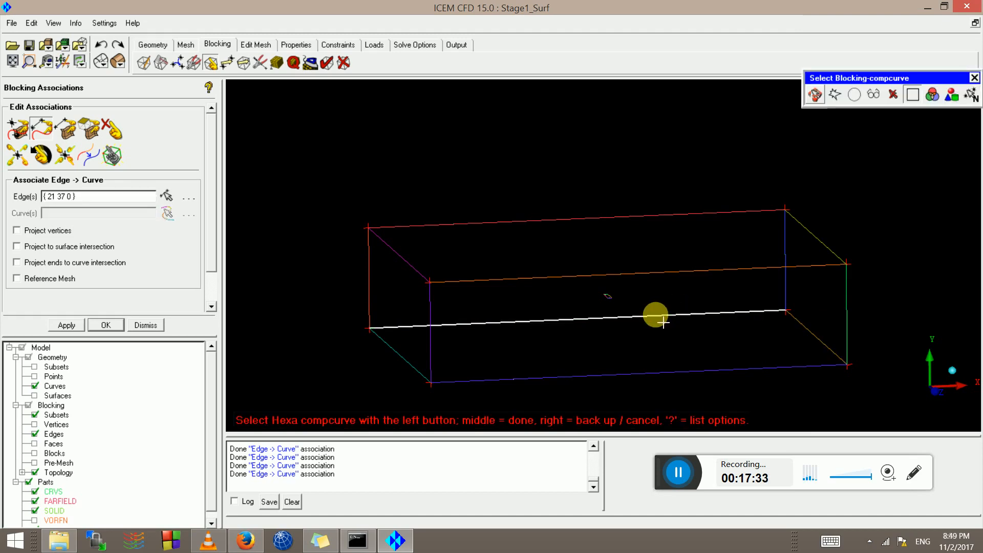
pyautogui.middleClick(654, 322)
pyautogui.scroll(-2, 652, 358)
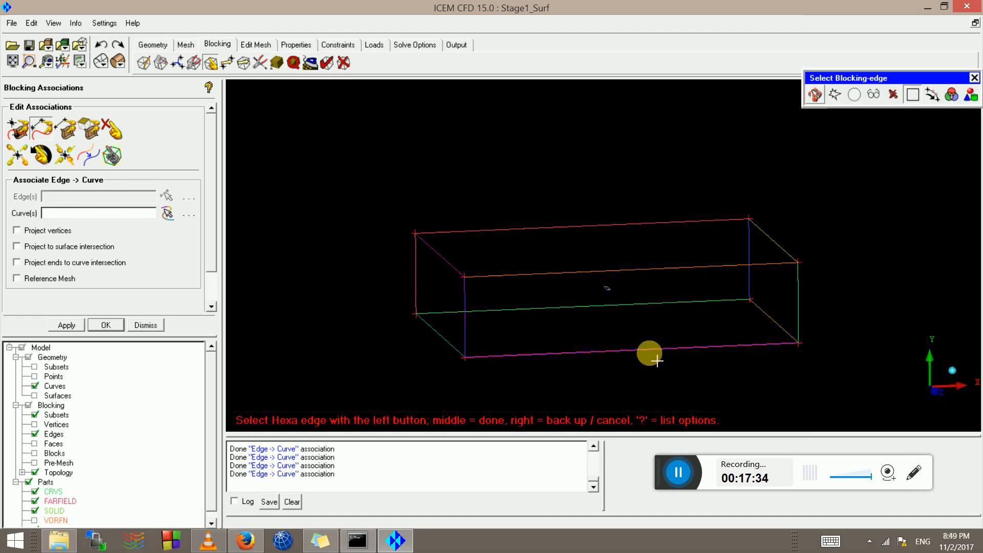
pyautogui.click(649, 353)
pyautogui.middleClick(648, 352)
pyautogui.click(647, 351)
pyautogui.middleClick(588, 357)
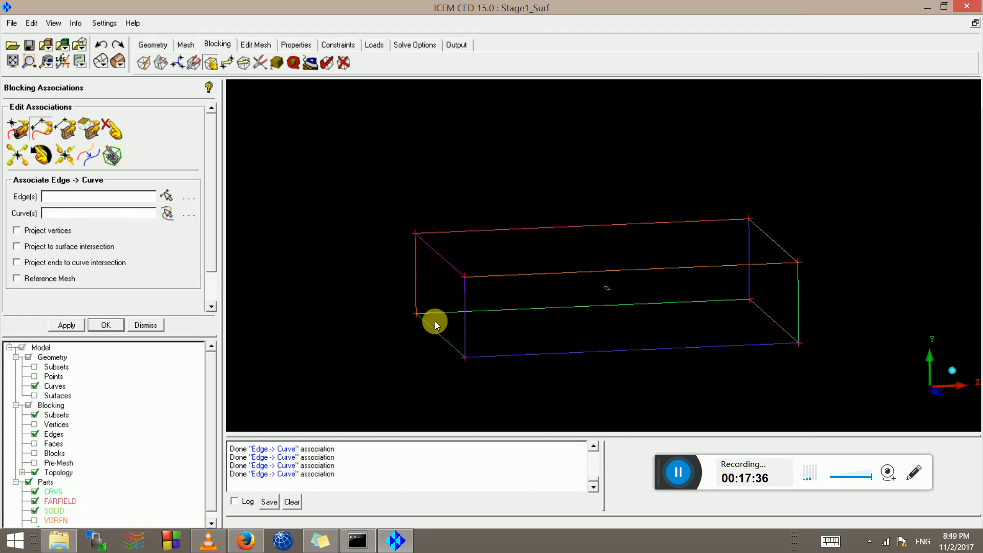
# Associate the front and rear vertical block edges at the -X end with their matching curves.
pyautogui.scroll(4, 429, 339)
pyautogui.moveTo(515, 291); pyautogui.dragTo(722, 151, button='middle')
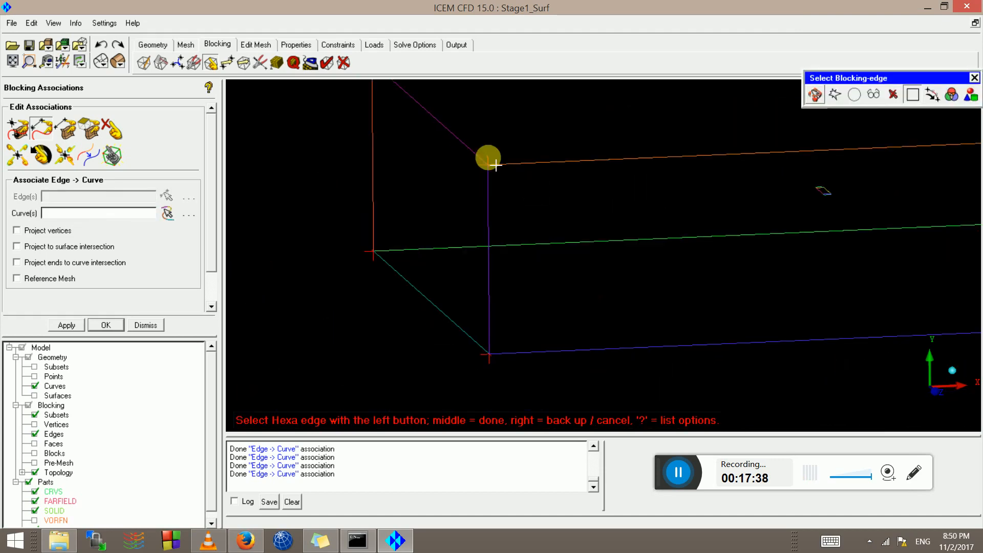
pyautogui.click(491, 201)
pyautogui.middleClick(492, 202)
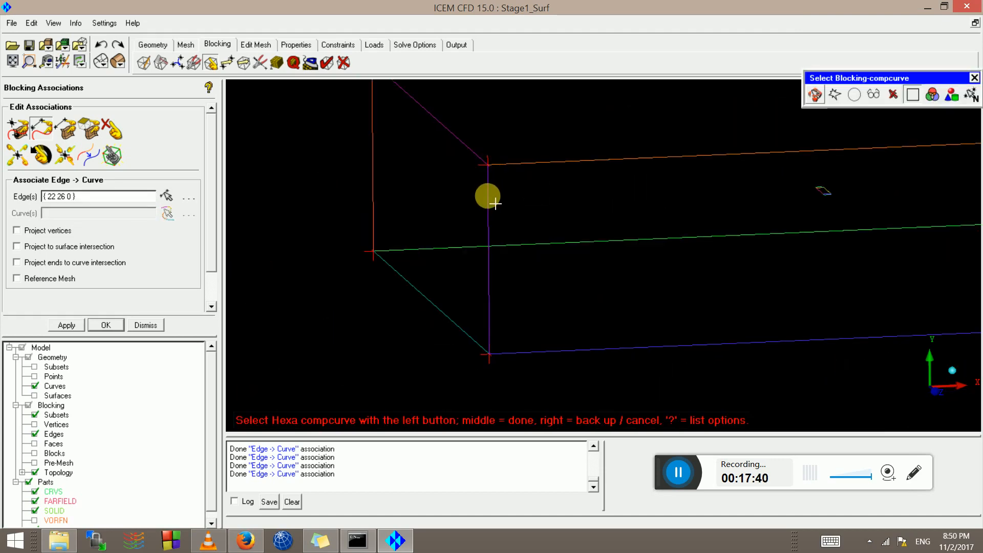
pyautogui.click(489, 199)
pyautogui.middleClick(489, 198)
pyautogui.scroll(-2, 410, 202)
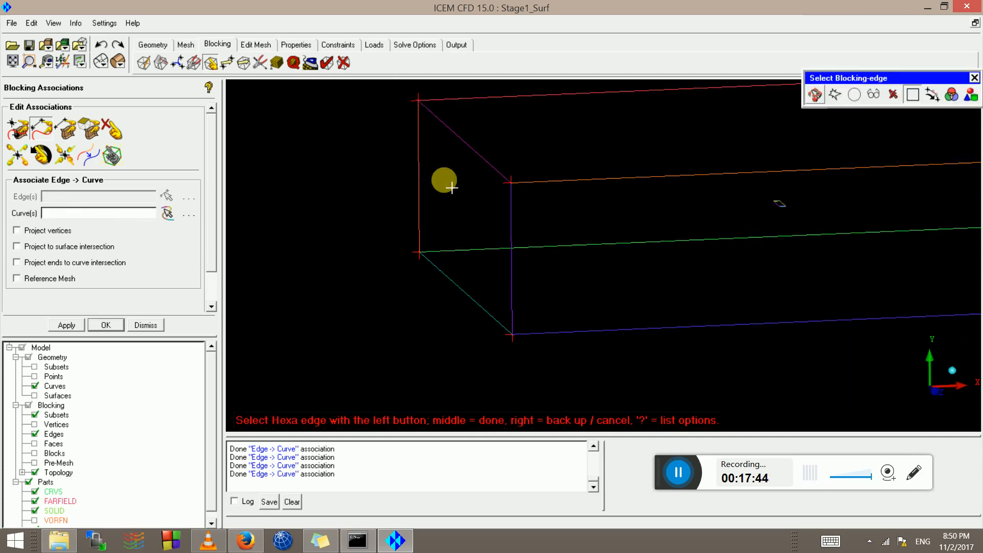
pyautogui.click(425, 197)
pyautogui.middleClick(424, 197)
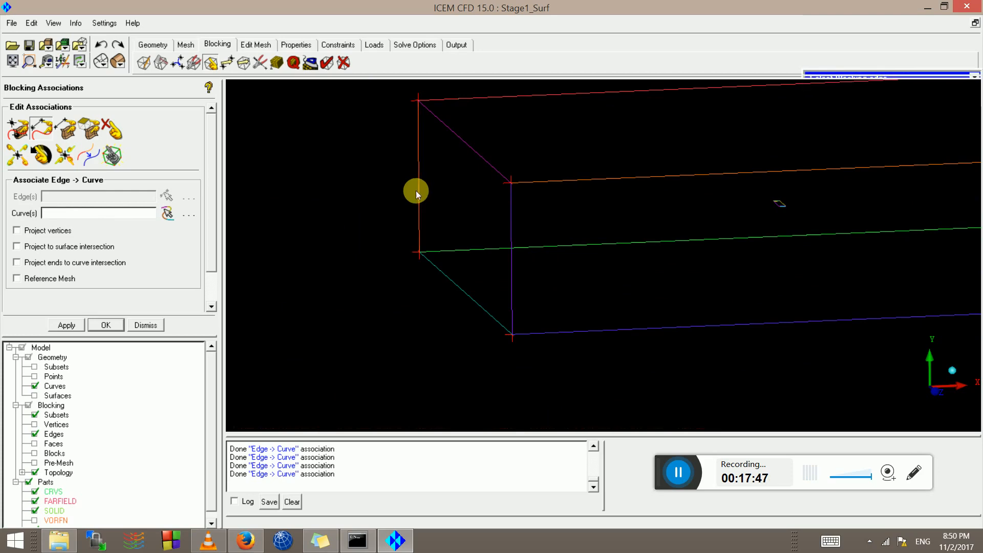
pyautogui.click(415, 190)
pyautogui.middleClick(416, 192)
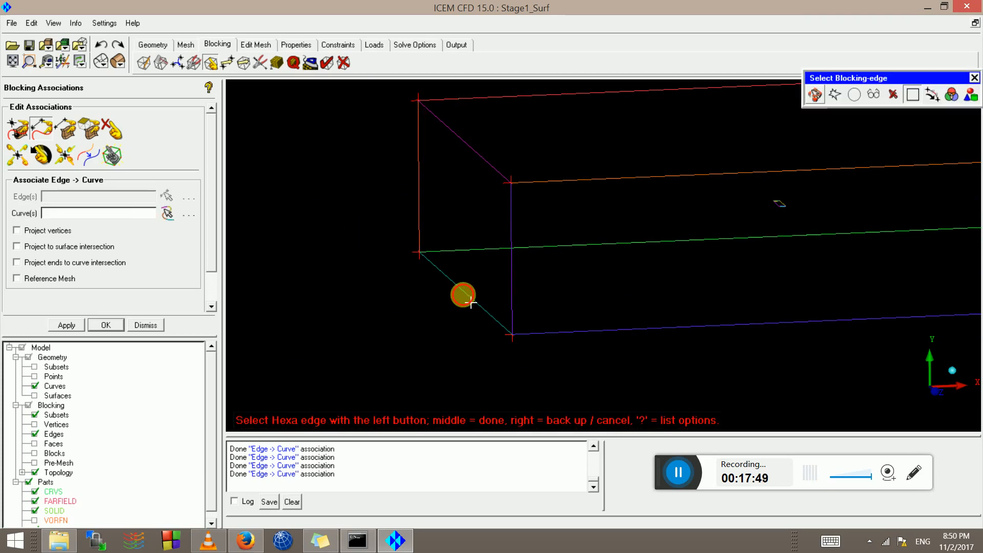
# Associate the lower block edge at the -X end with its matching curve and finish the edge associations.
pyautogui.click(470, 303)
pyautogui.middleClick(478, 298)
pyautogui.click(470, 295)
pyautogui.middleClick(467, 292)
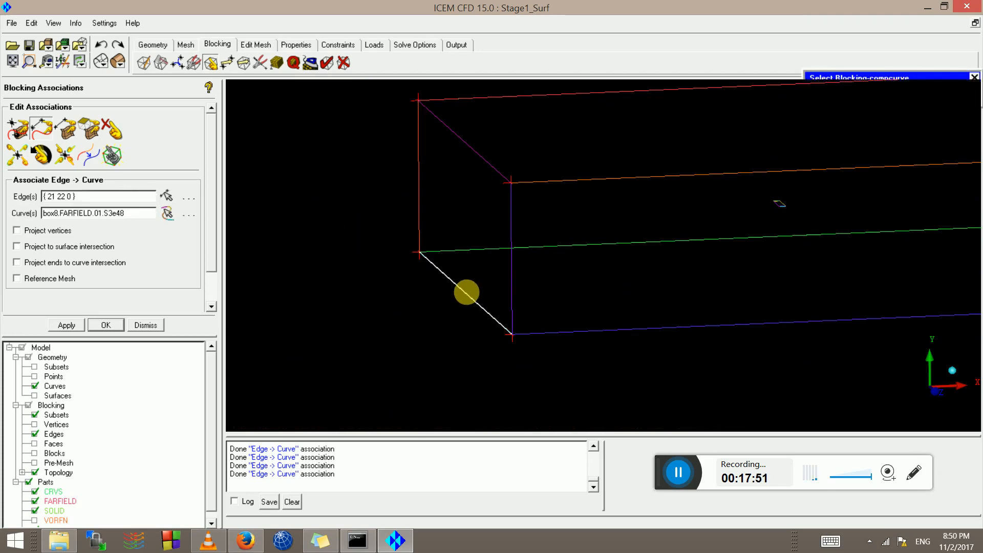
pyautogui.scroll(-3, 464, 294)
pyautogui.moveTo(453, 314); pyautogui.dragTo(404, 380, button='middle')
pyautogui.scroll(-1, 447, 290)
pyautogui.middleClick(256, 129)
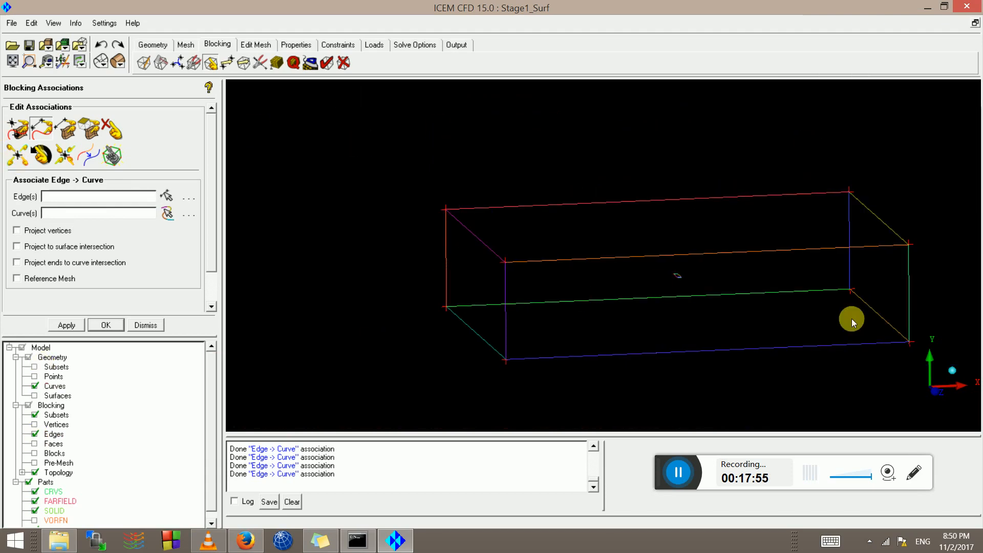
# Hide the geometry curves to check the colours of the associated block edges, and show the curves again.
pyautogui.scroll(4, 852, 319)
pyautogui.scroll(-4, 837, 287)
pyautogui.moveTo(776, 262); pyautogui.dragTo(694, 243, button='middle')
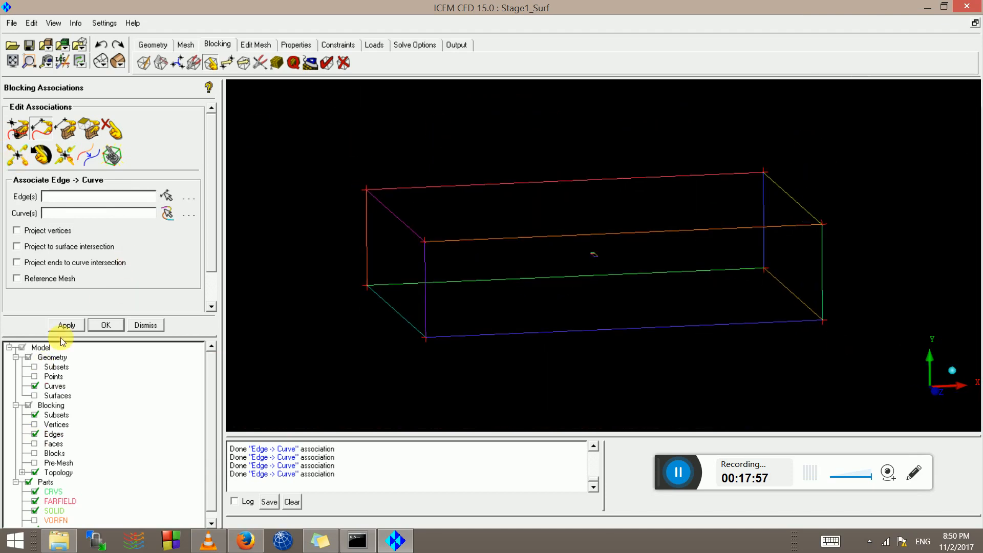
pyautogui.click(34, 387)
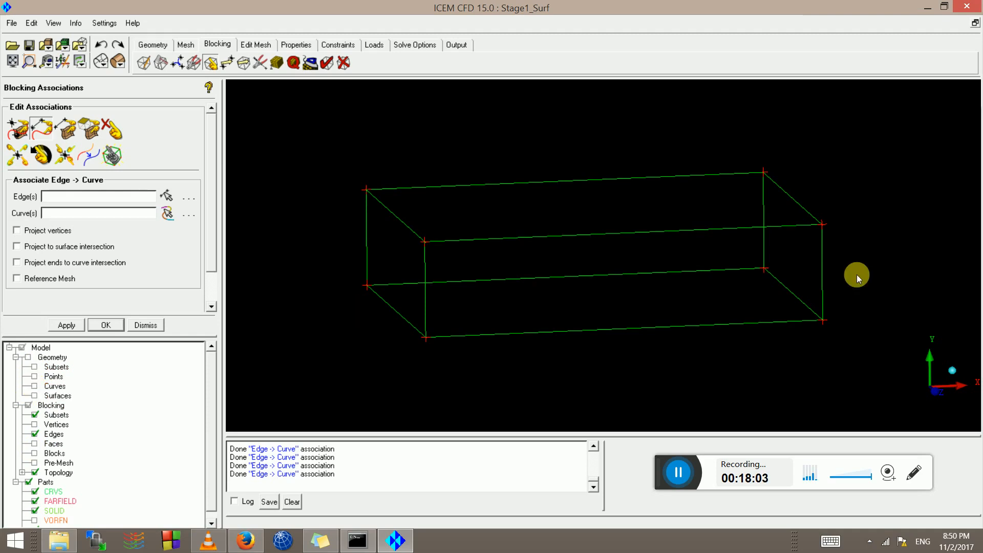
pyautogui.click(34, 386)
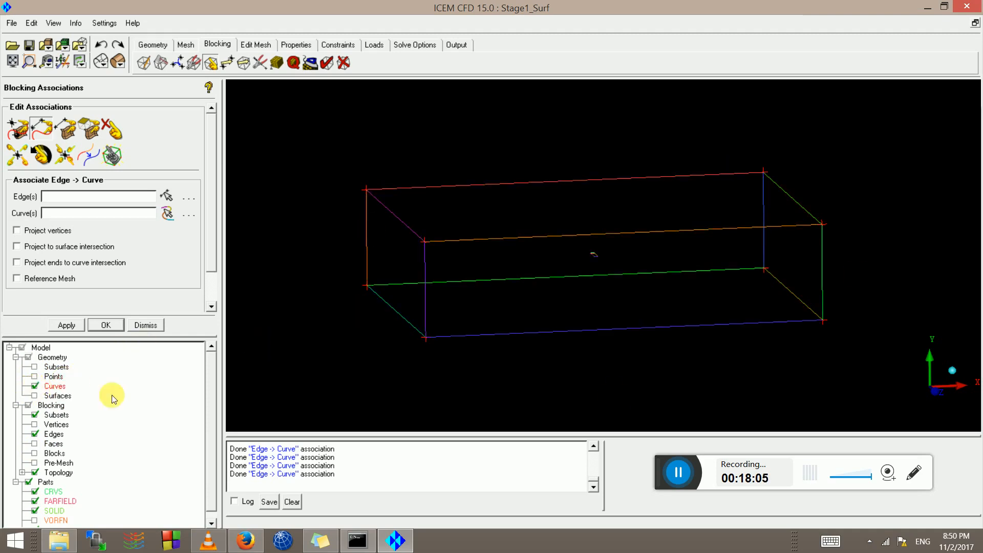
# In the XY view, split the block vertically at the airfoil's leading edge, about 0.495 along the upper front edge.
pyautogui.click(935, 392)
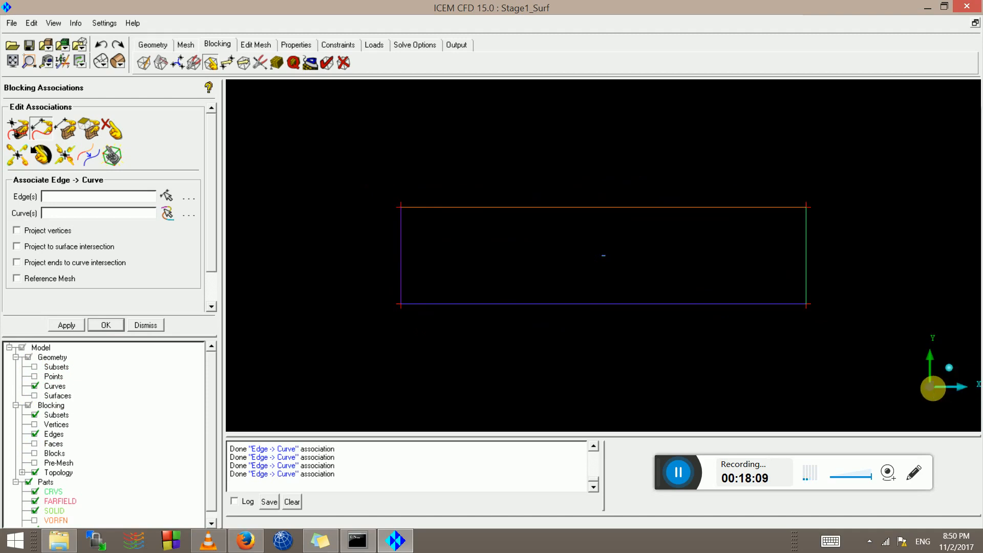
pyautogui.scroll(5, 623, 281)
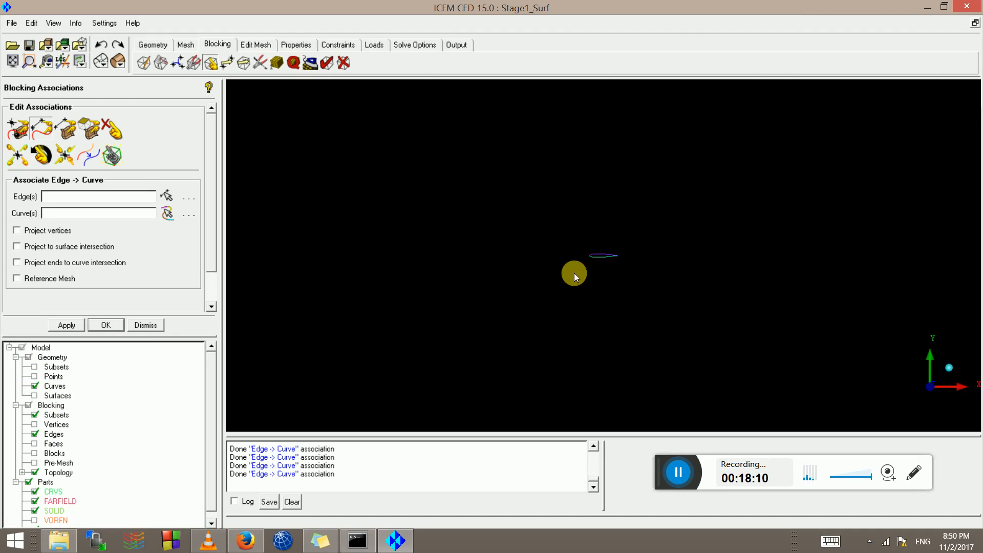
pyautogui.scroll(4, 573, 273)
pyautogui.scroll(-6, 560, 266)
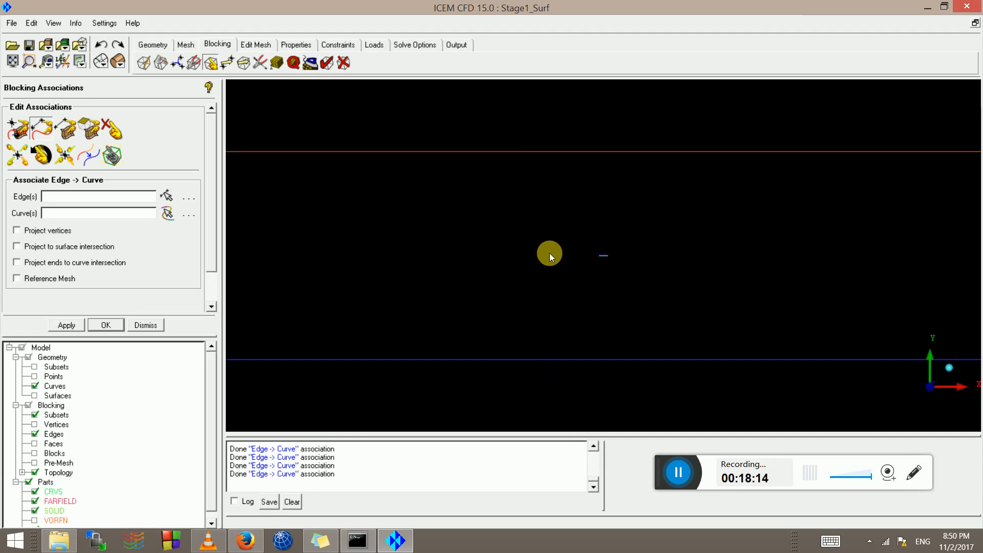
pyautogui.scroll(-2, 548, 253)
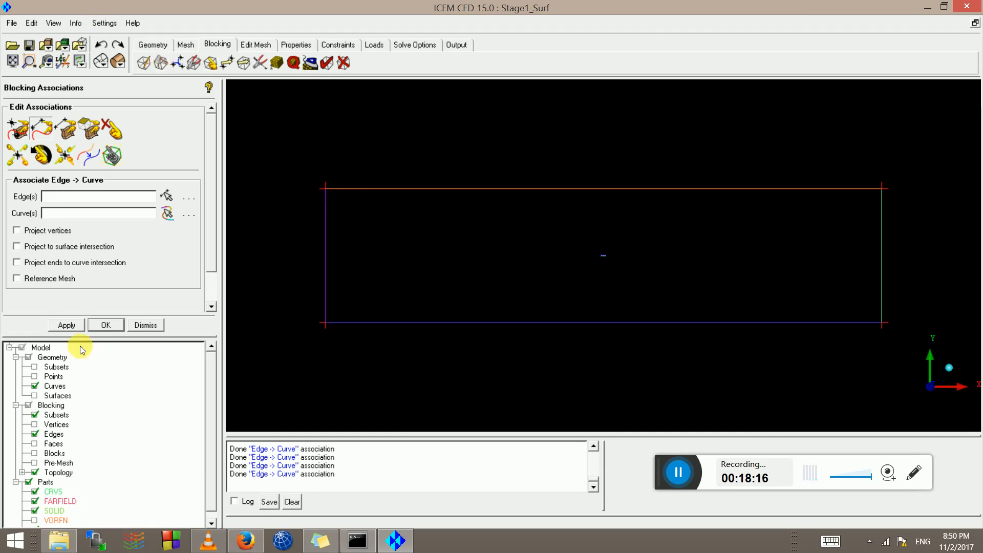
pyautogui.click(161, 62)
pyautogui.click(22, 132)
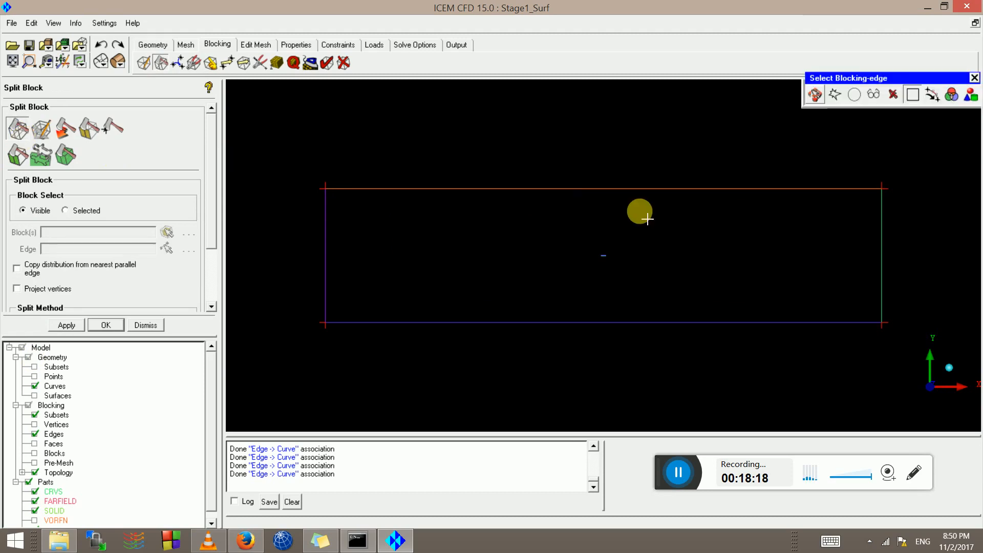
pyautogui.click(594, 190)
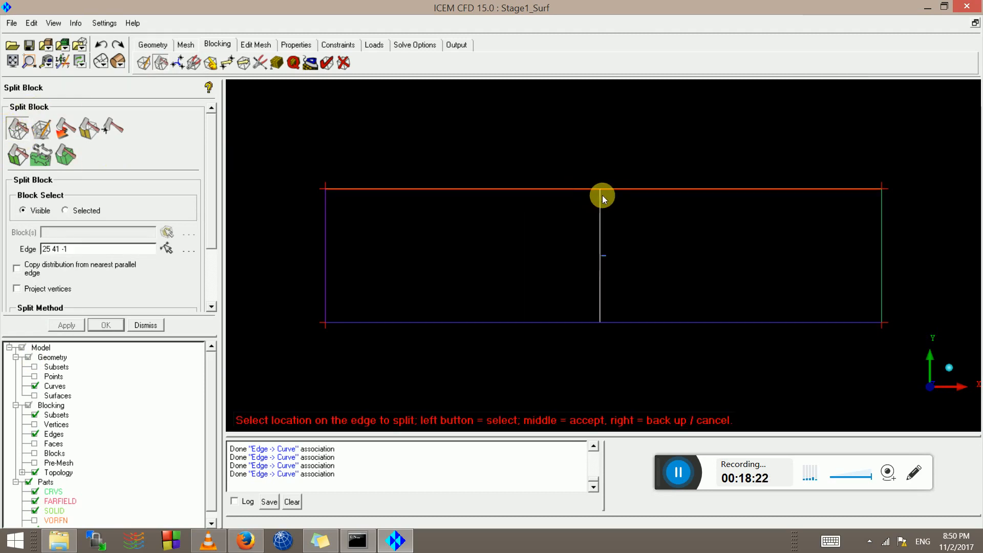
pyautogui.scroll(3, 600, 202)
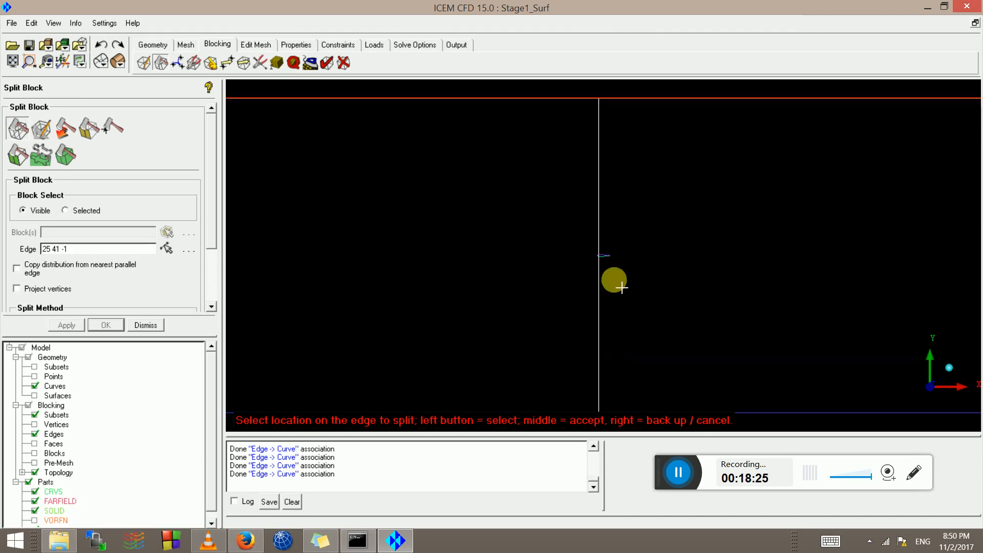
pyautogui.scroll(-5, 621, 287)
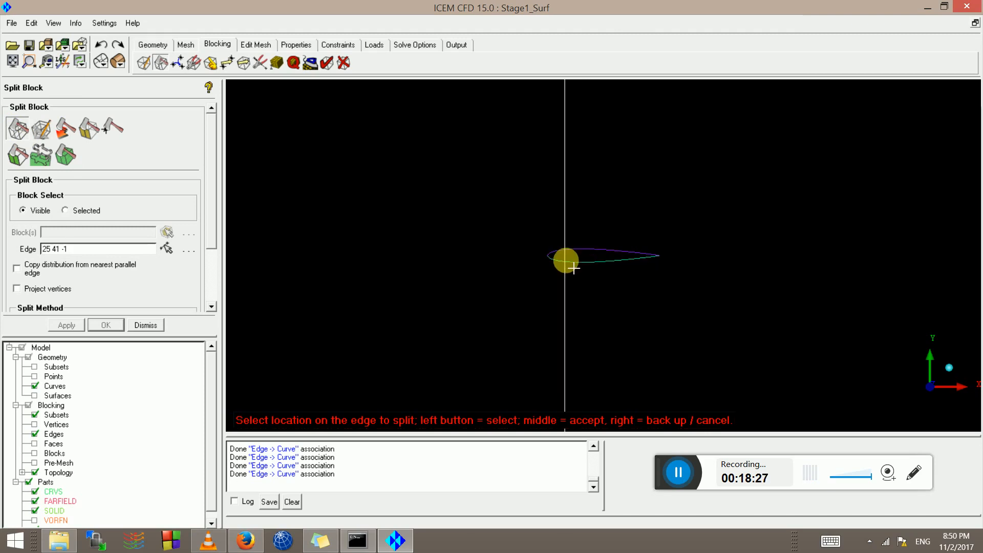
pyautogui.scroll(2, 568, 263)
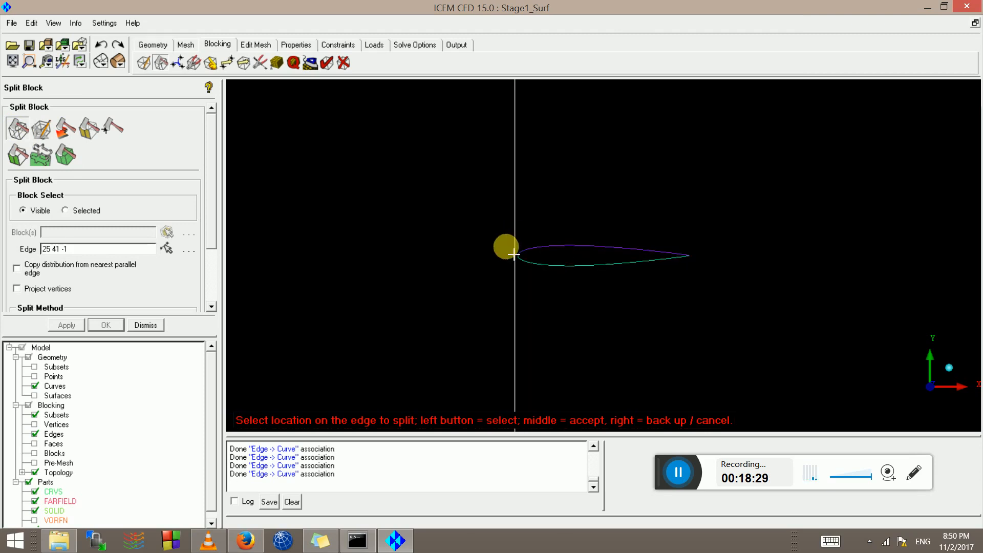
pyautogui.scroll(3, 513, 253)
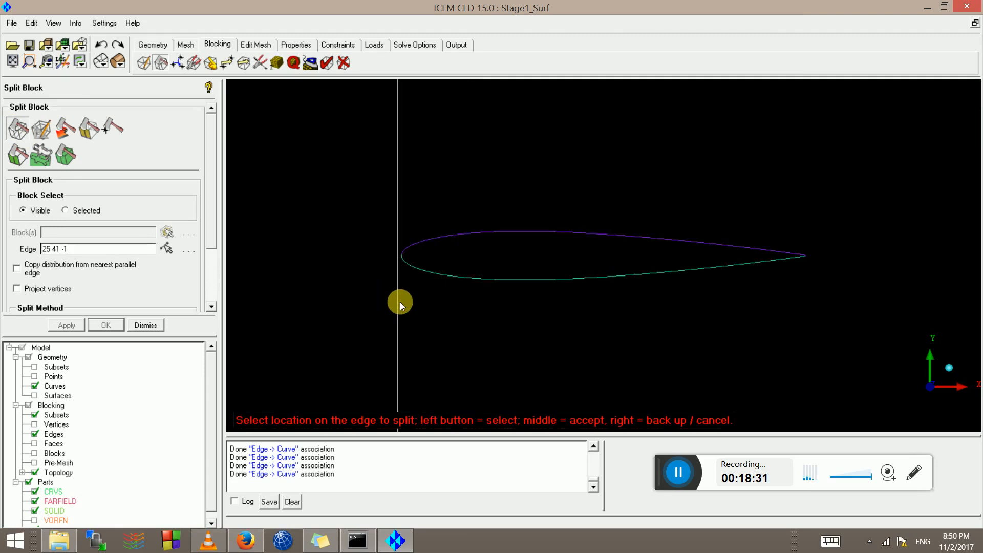
pyautogui.moveTo(400, 302); pyautogui.dragTo(401, 303)
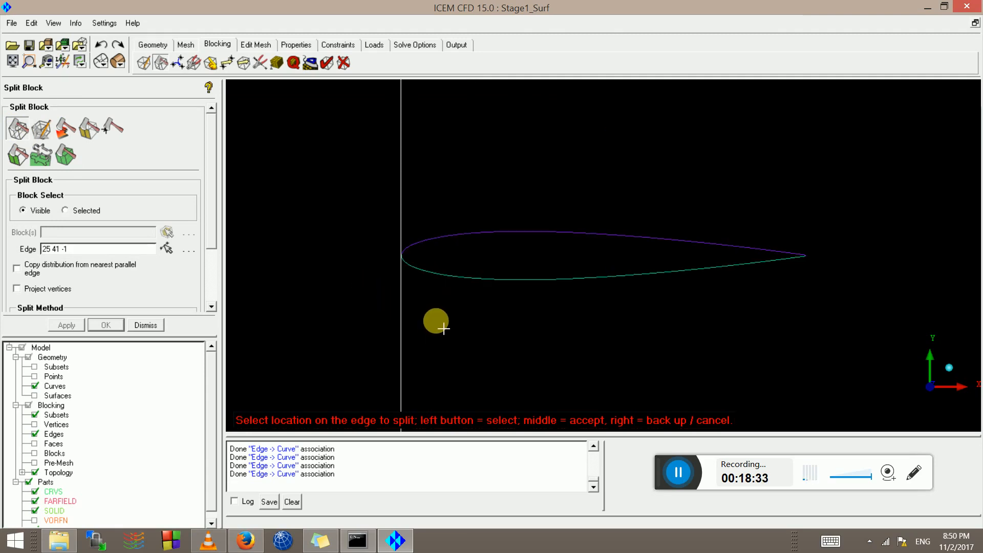
pyautogui.middleClick(423, 205)
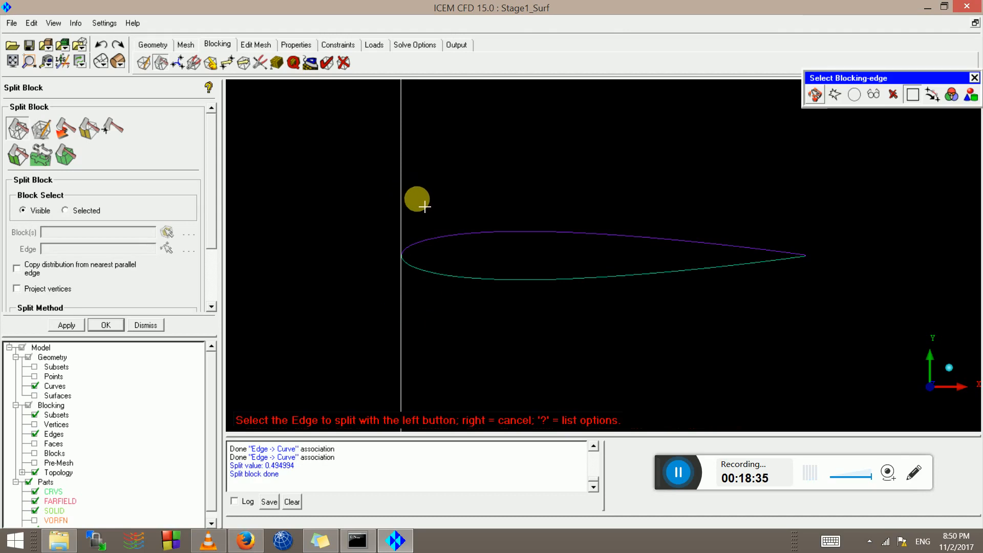
# Try to split the block horizontally along the airfoil's chord, using the new vertical edge.
pyautogui.click(812, 257)
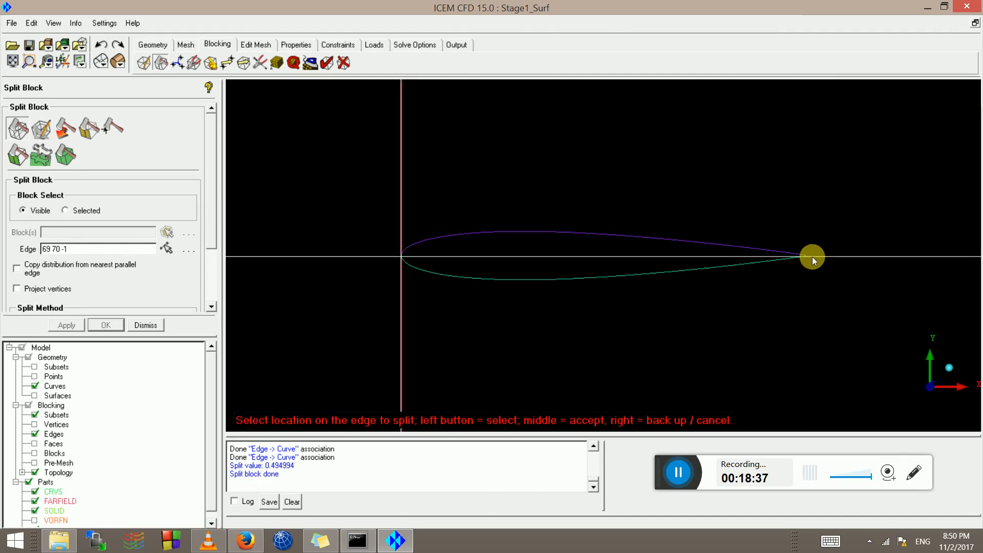
pyautogui.middleClick(463, 223)
pyautogui.scroll(-6, 588, 215)
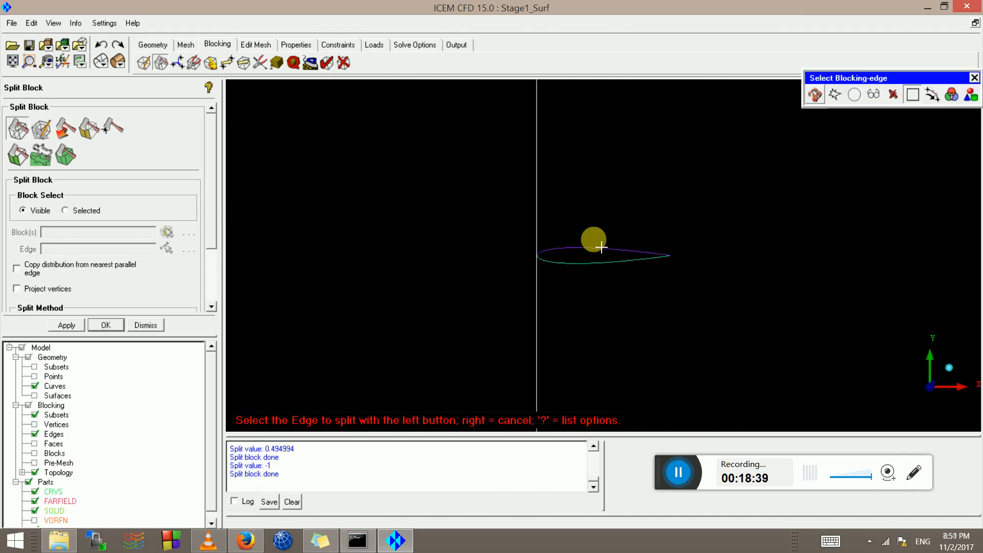
# Split the block vertically at the airfoil's trailing edge, about 0.020 along the upper edge section behind the leading-edge split.
pyautogui.scroll(-4, 596, 233)
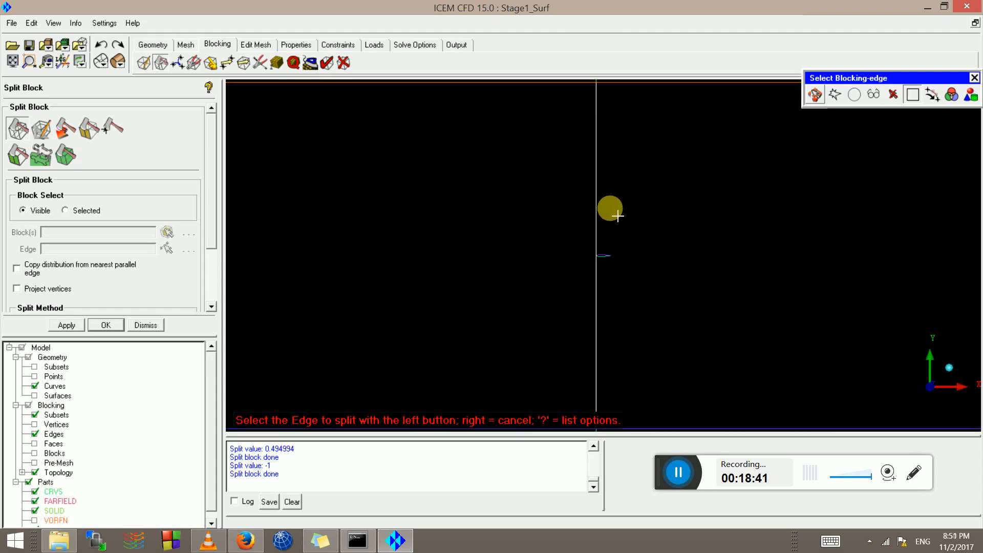
pyautogui.scroll(-3, 629, 179)
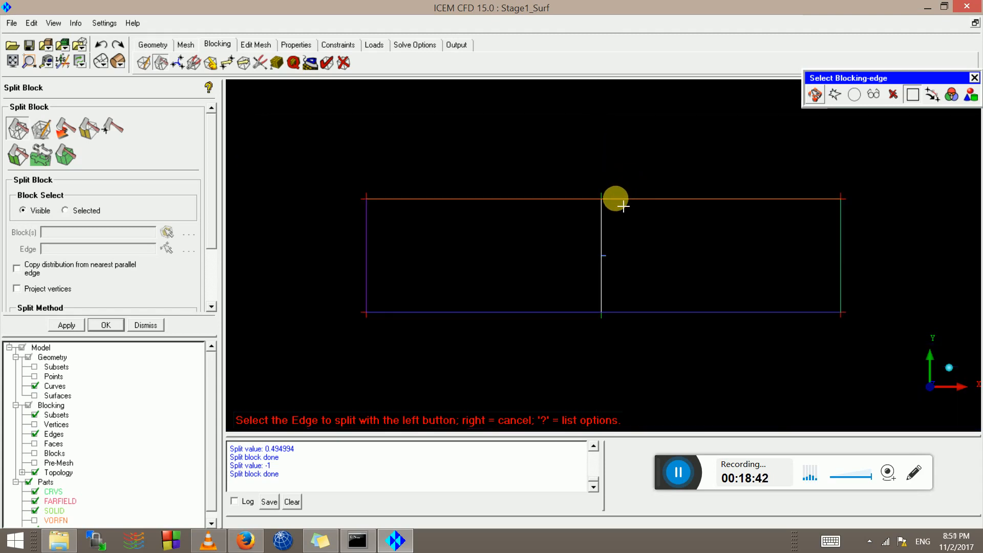
pyautogui.click(623, 207)
pyautogui.scroll(5, 603, 264)
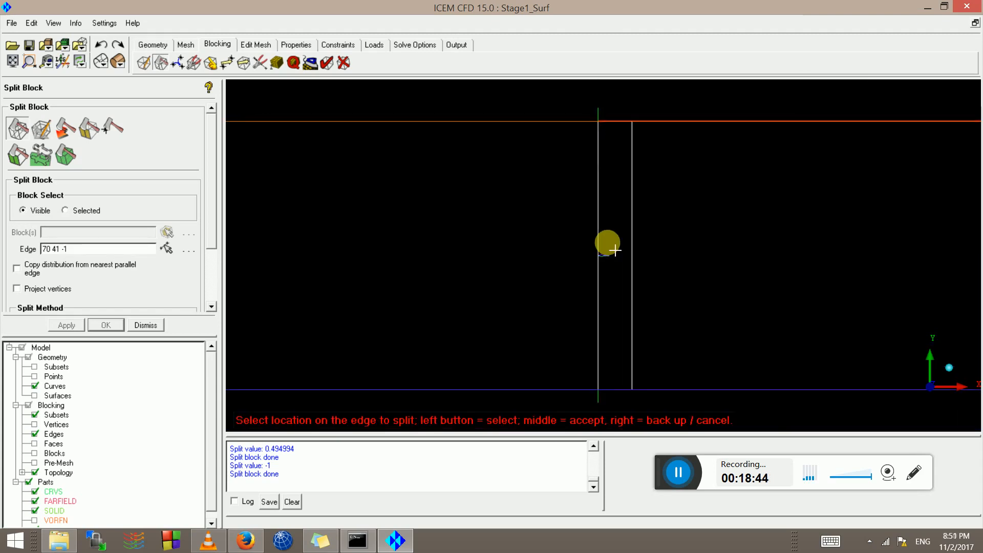
pyautogui.scroll(5, 615, 250)
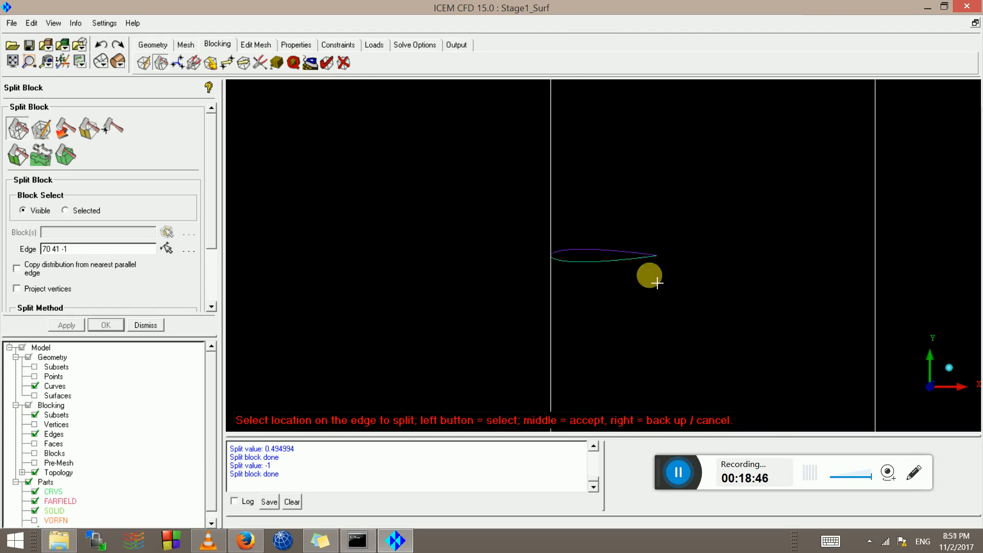
pyautogui.scroll(5, 657, 283)
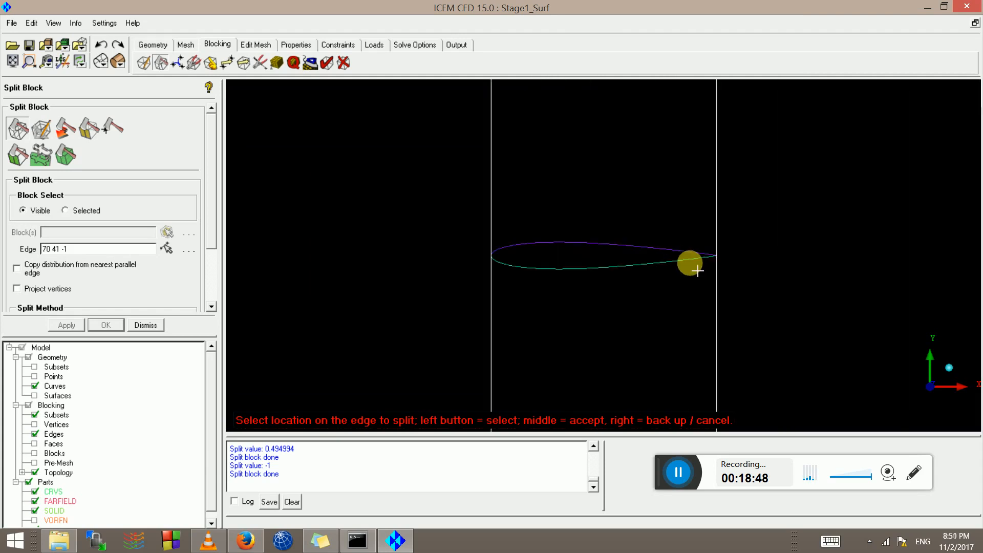
pyautogui.scroll(5, 697, 270)
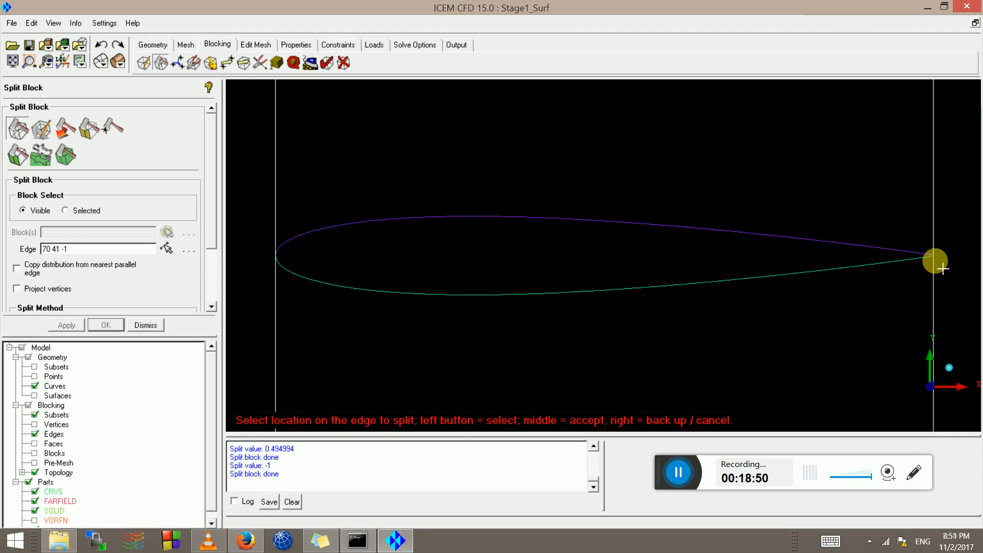
pyautogui.middleClick(922, 269)
# Split the blocks horizontally just above the airfoil, about 0.503 along the vertical edge at the leading edge.
pyautogui.scroll(-1, 820, 275)
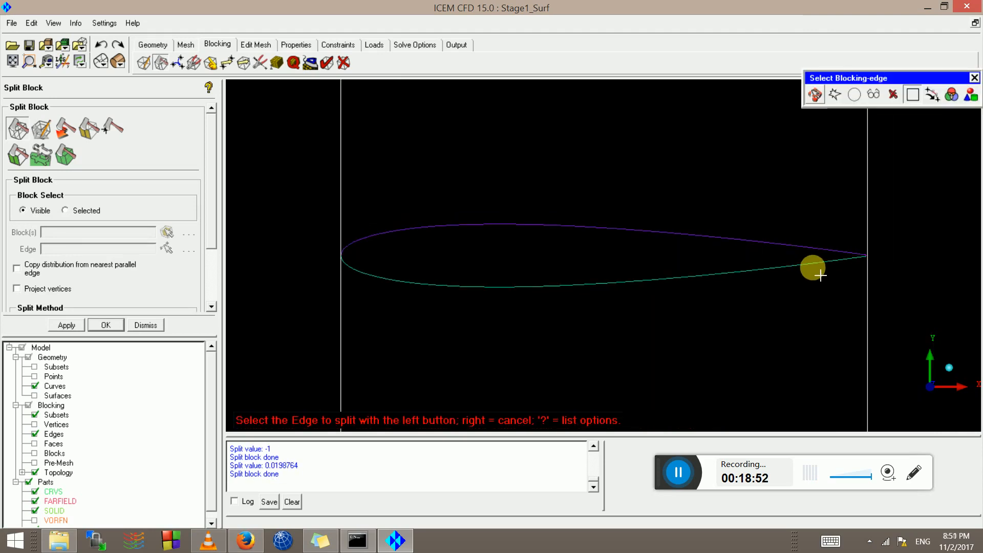
pyautogui.scroll(-4, 559, 228)
pyautogui.click(499, 234)
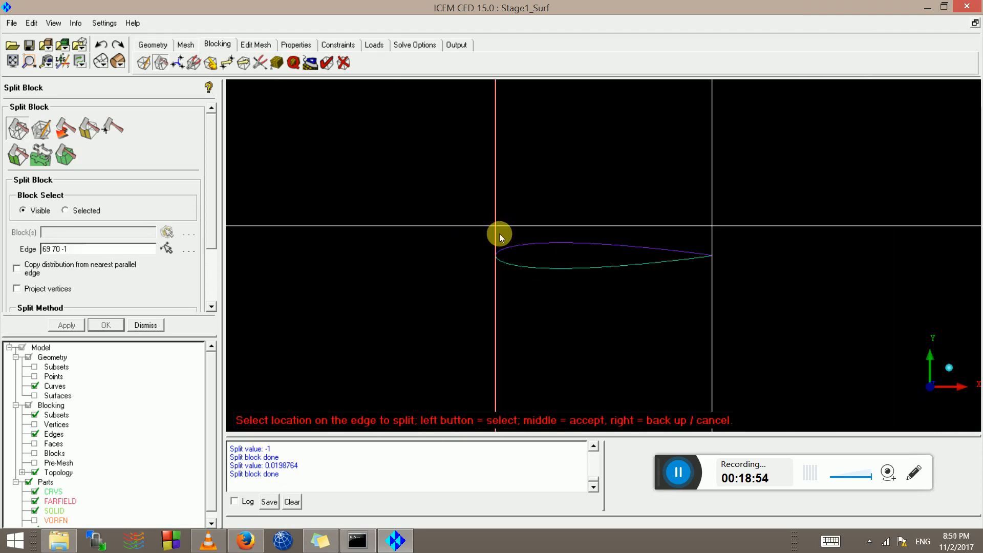
pyautogui.click(500, 239)
pyautogui.middleClick(522, 276)
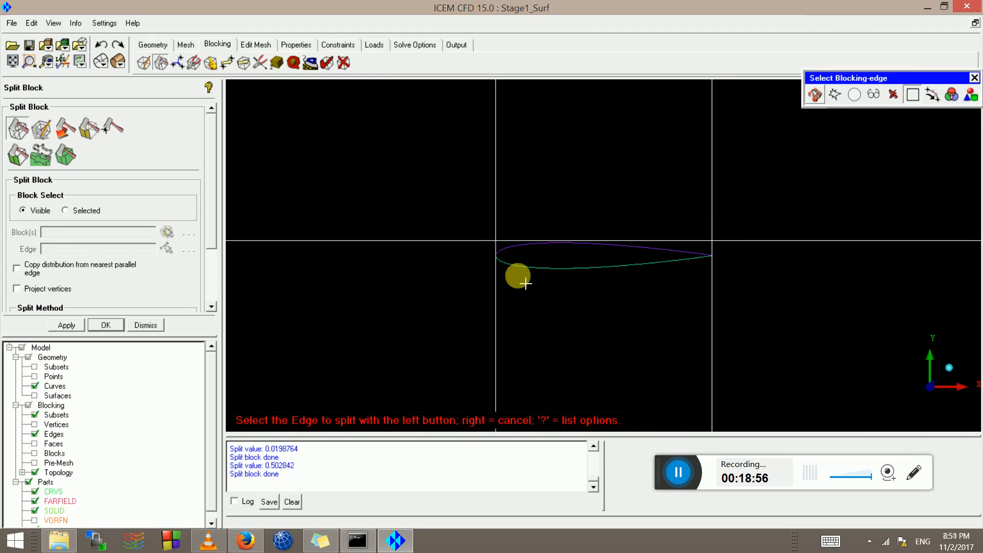
# Split the blocks horizontally just below the airfoil, about 0.988 along the lower section of the leading-edge vertical edge.
pyautogui.click(500, 276)
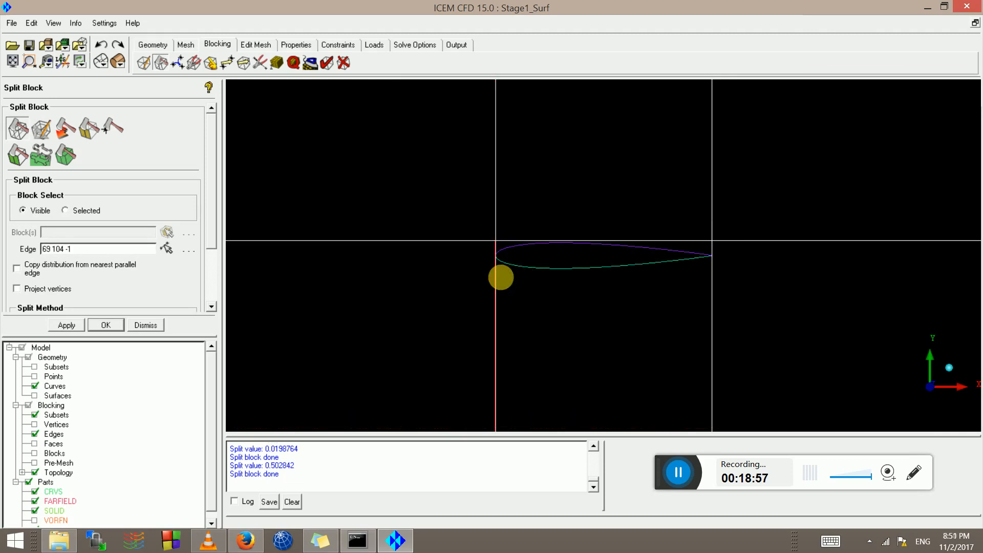
pyautogui.click(502, 273)
pyautogui.middleClick(502, 272)
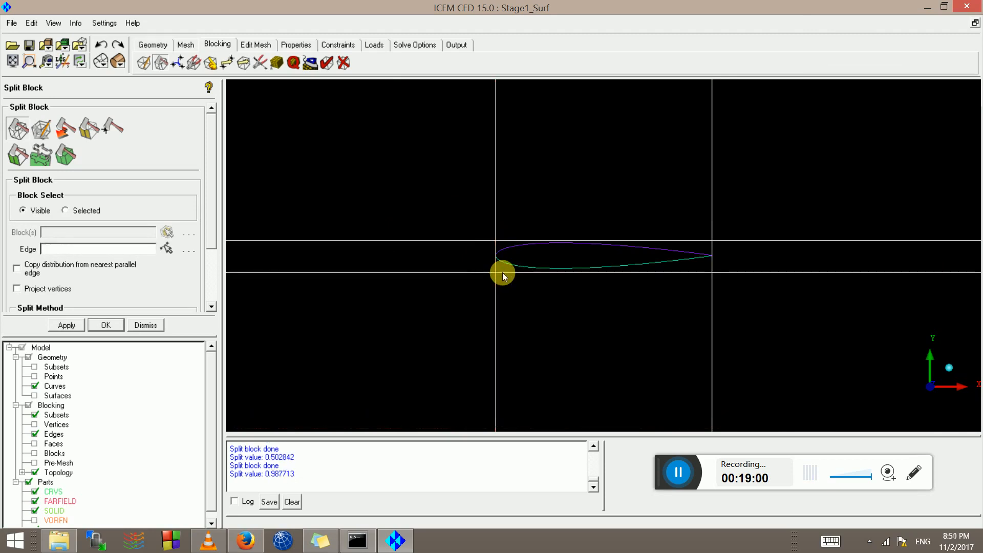
pyautogui.scroll(-4, 508, 266)
pyautogui.rightClick(520, 259)
# In the YZ view, split the blocks vertically at the wing's -Z end, about 0.467 along the horizontal edge below the wing.
pyautogui.scroll(-6, 520, 258)
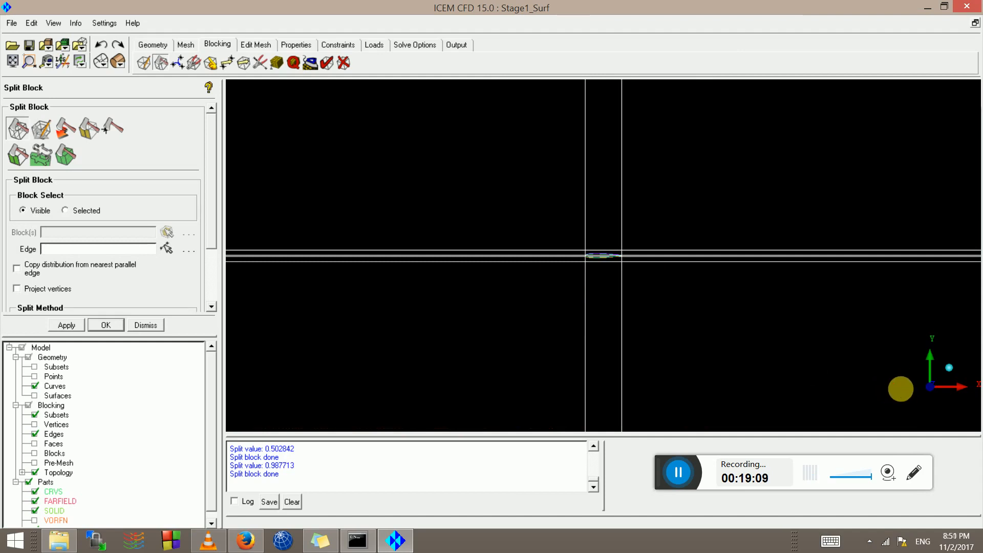
pyautogui.moveTo(901, 388); pyautogui.dragTo(856, 368)
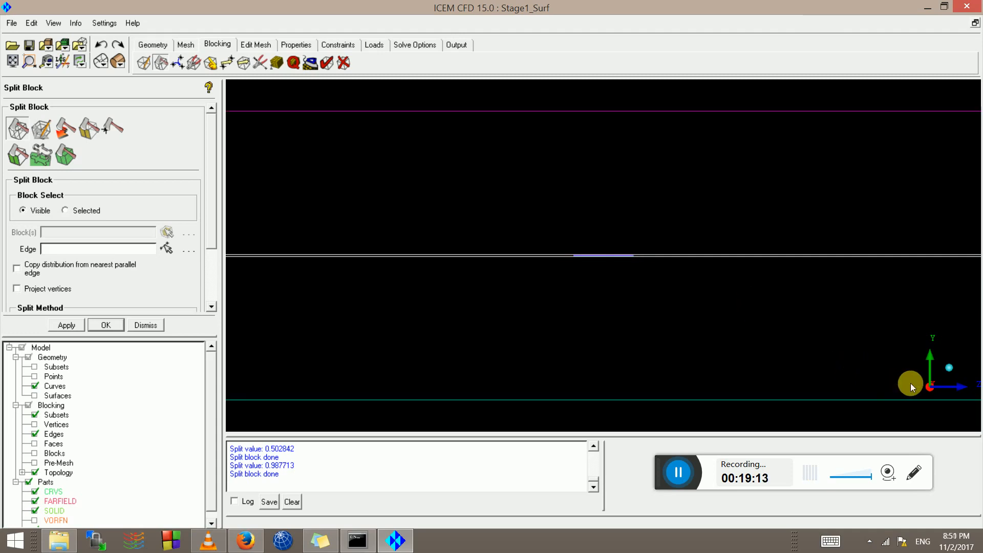
pyautogui.moveTo(910, 383); pyautogui.dragTo(171, 308)
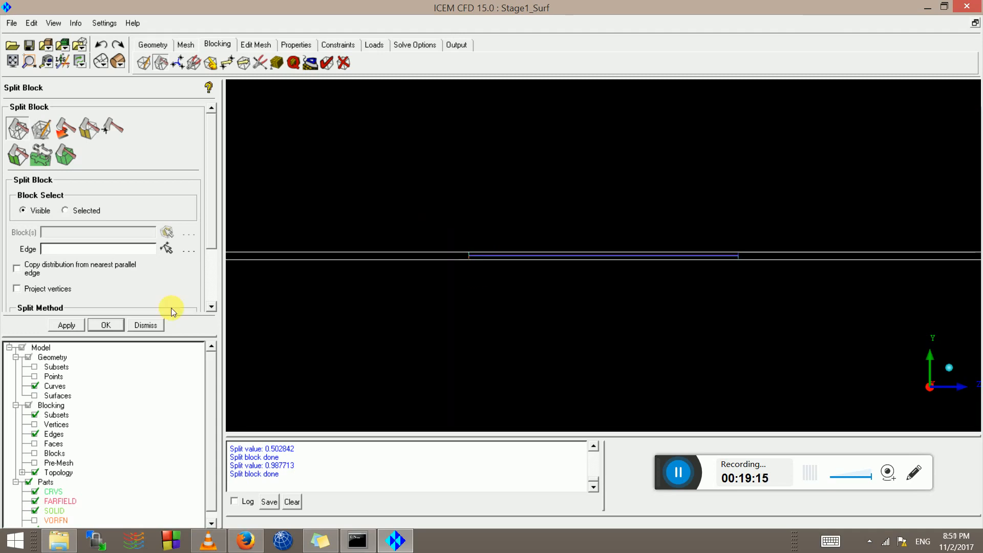
pyautogui.scroll(5, 569, 263)
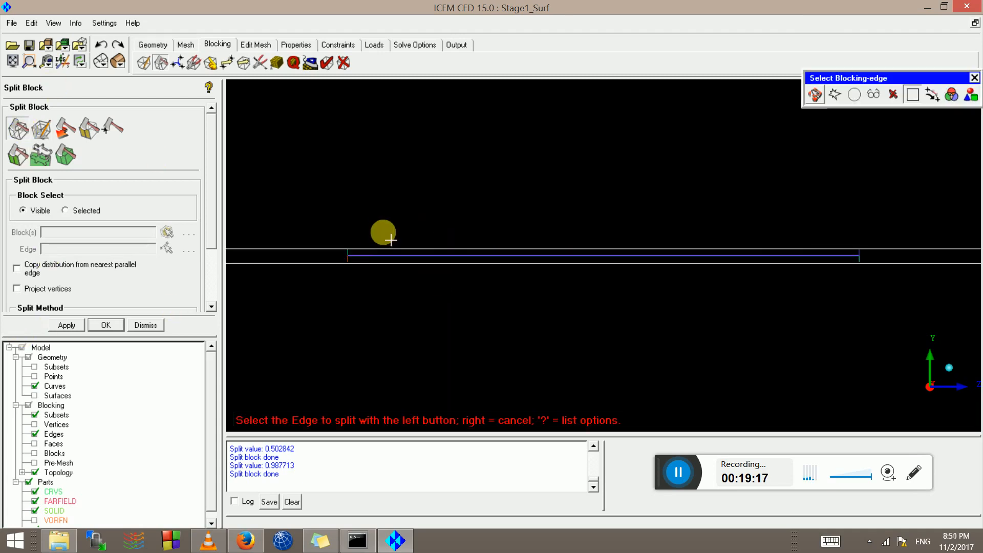
pyautogui.click(348, 262)
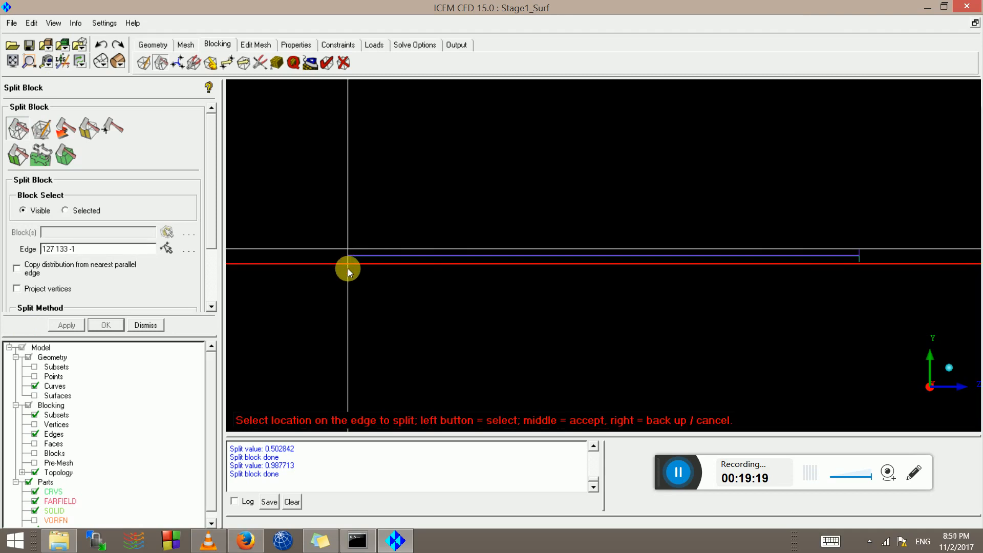
pyautogui.middleClick(346, 270)
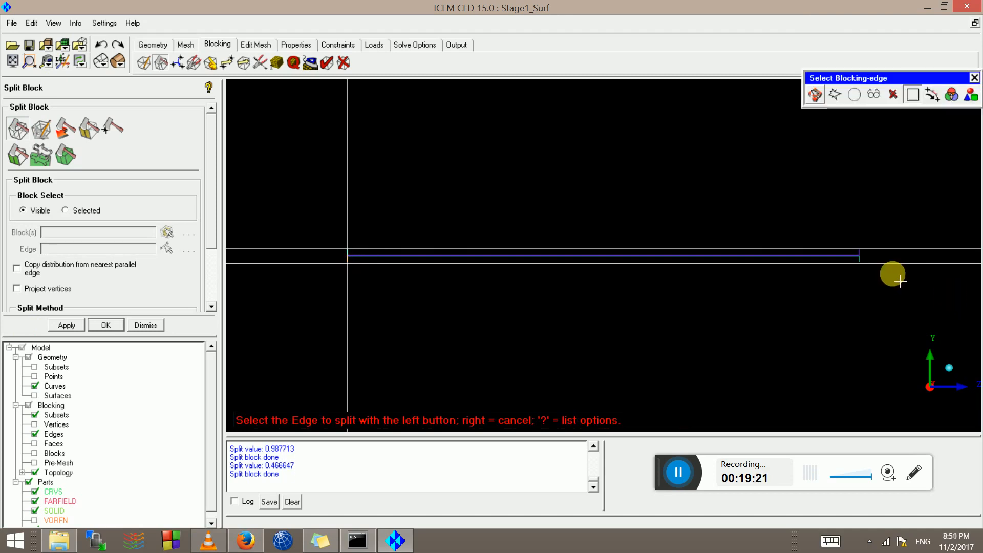
# Split the blocks vertically at the wing's +Z end, about 0.125 along the remaining horizontal edge, and end the splitting.
pyautogui.click(878, 263)
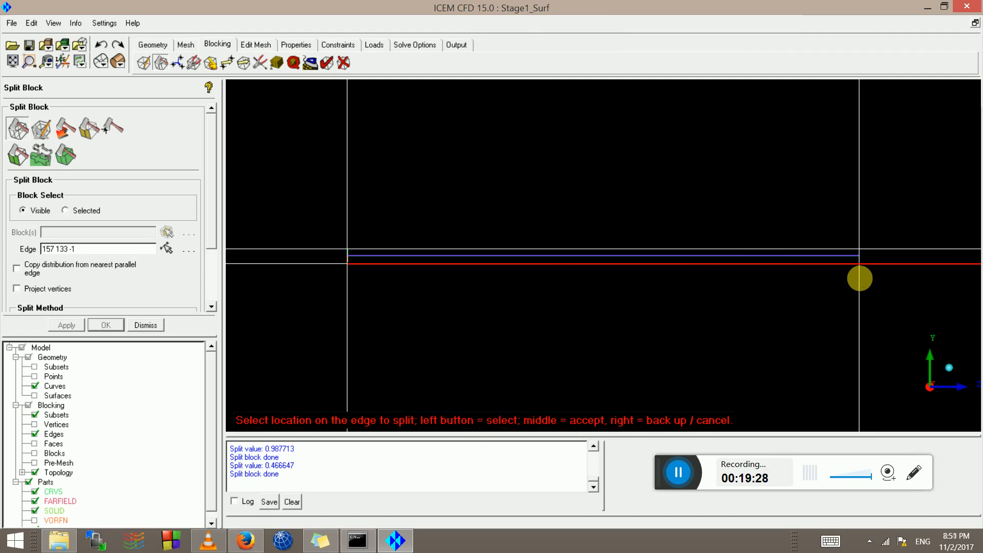
pyautogui.click(860, 278)
pyautogui.scroll(-4, 688, 297)
pyautogui.rightClick(678, 279)
pyautogui.scroll(-4, 678, 278)
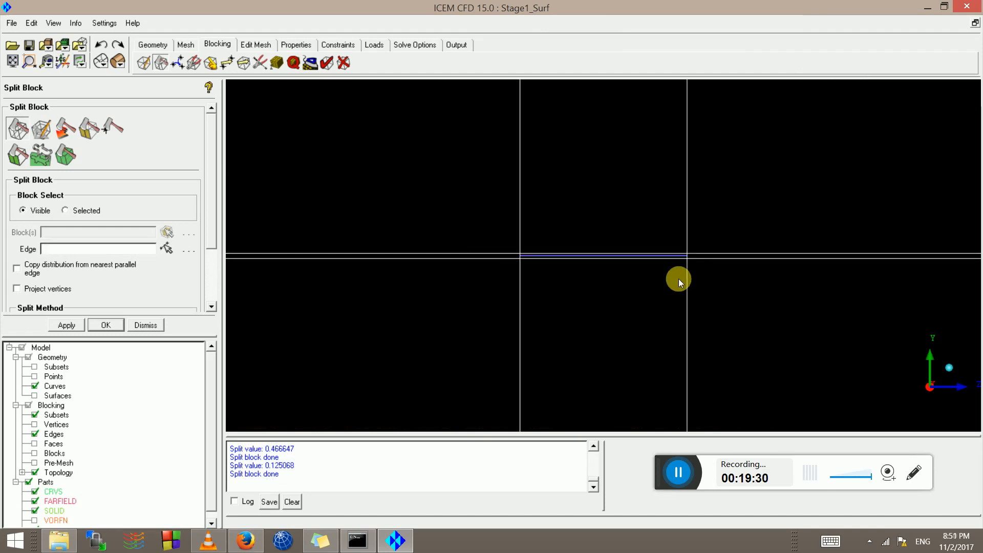
# Examine in 3D how the split block edges enclose the wing.
pyautogui.moveTo(671, 273); pyautogui.dragTo(616, 169)
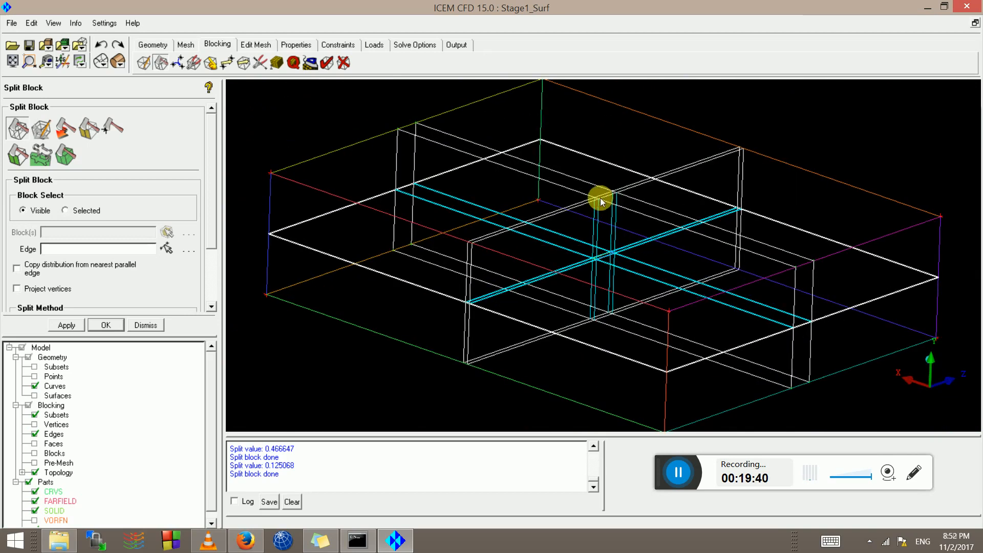
pyautogui.moveTo(605, 204); pyautogui.dragTo(487, 266)
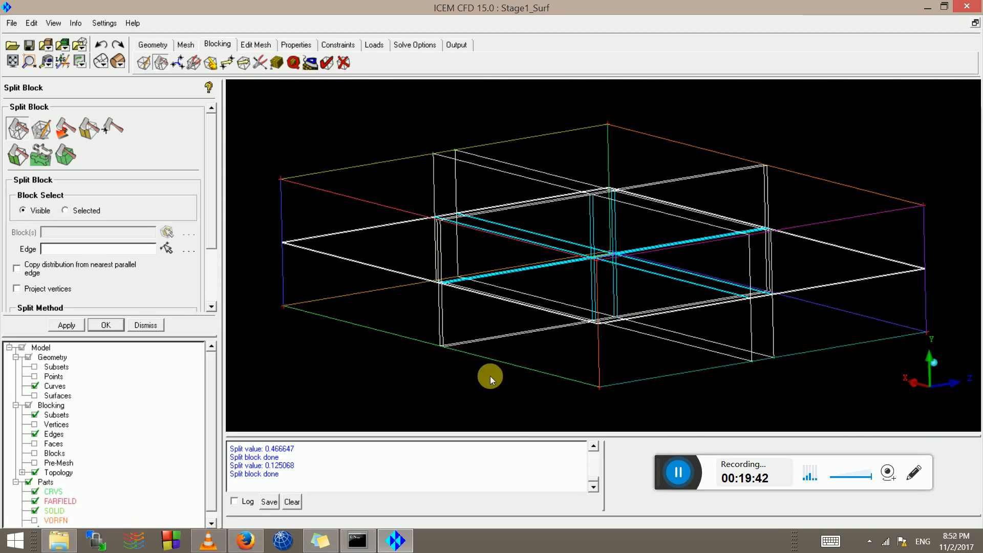
pyautogui.moveTo(494, 365); pyautogui.dragTo(481, 385, button='right')
pyautogui.moveTo(579, 293); pyautogui.dragTo(573, 293, button='right')
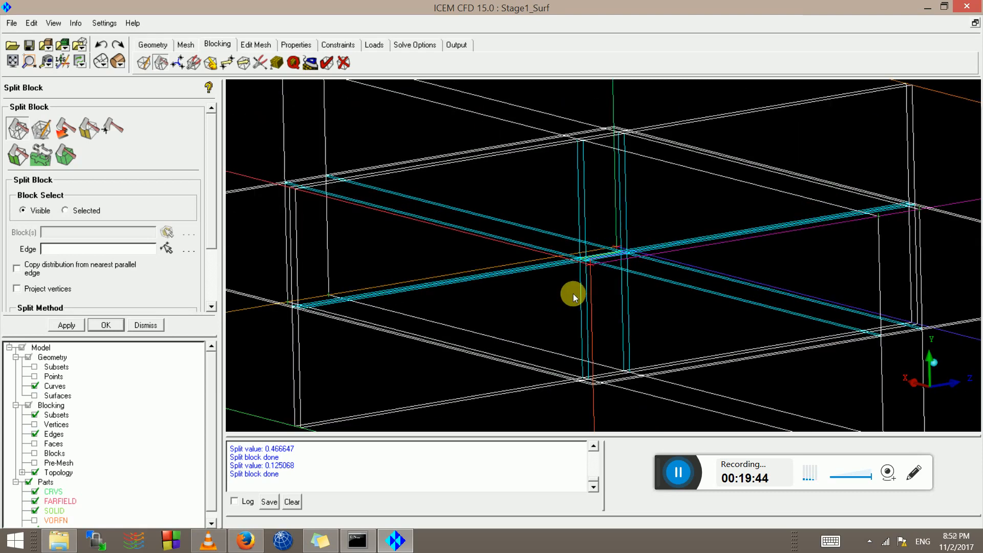
pyautogui.scroll(5, 573, 294)
pyautogui.scroll(5, 515, 295)
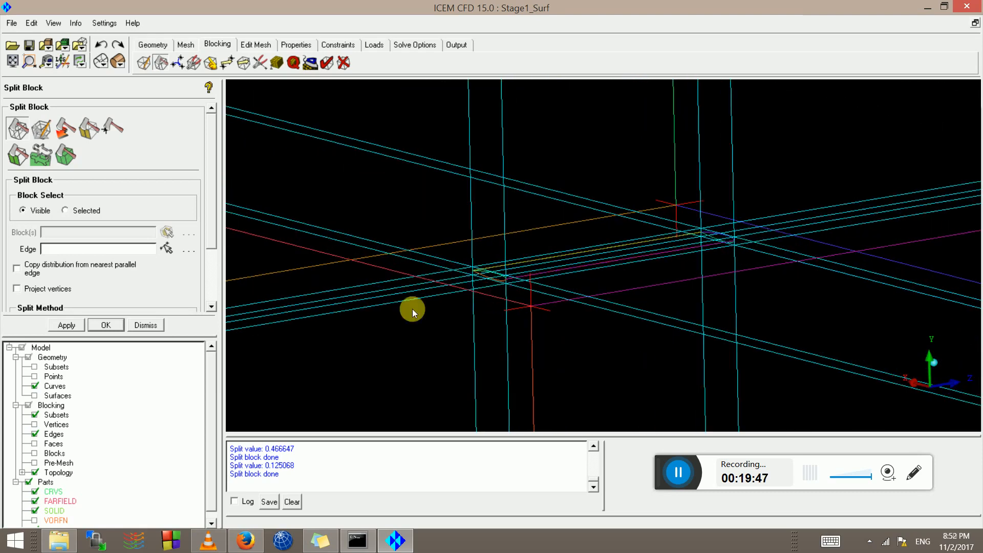
pyautogui.scroll(1, 412, 308)
pyautogui.scroll(4, 339, 301)
pyautogui.scroll(-1, 338, 292)
pyautogui.moveTo(369, 301); pyautogui.dragTo(538, 228, button='middle')
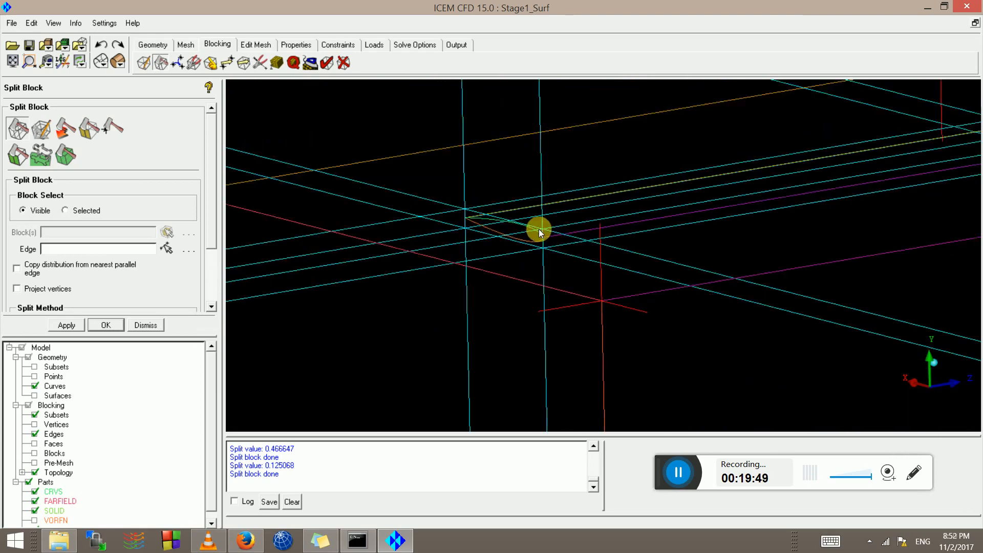
pyautogui.scroll(-11, 619, 243)
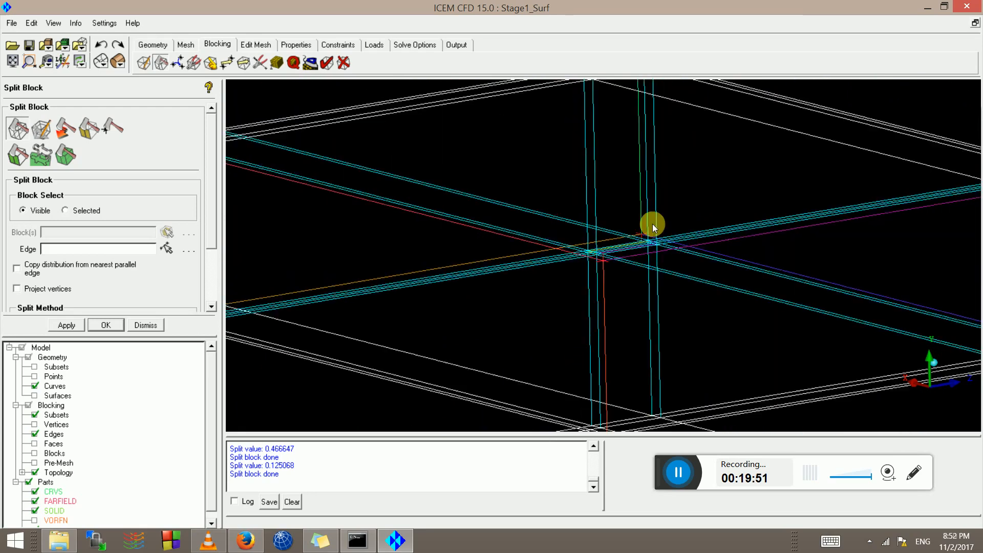
pyautogui.scroll(-3, 650, 228)
pyautogui.moveTo(640, 245); pyautogui.dragTo(517, 285)
pyautogui.scroll(7, 722, 296)
pyautogui.moveTo(684, 282); pyautogui.dragTo(577, 285, button='middle')
# Open the blocking's Index Control and limit the visible I range to 2 through 3.
pyautogui.moveTo(661, 486); pyautogui.dragTo(320, 484)
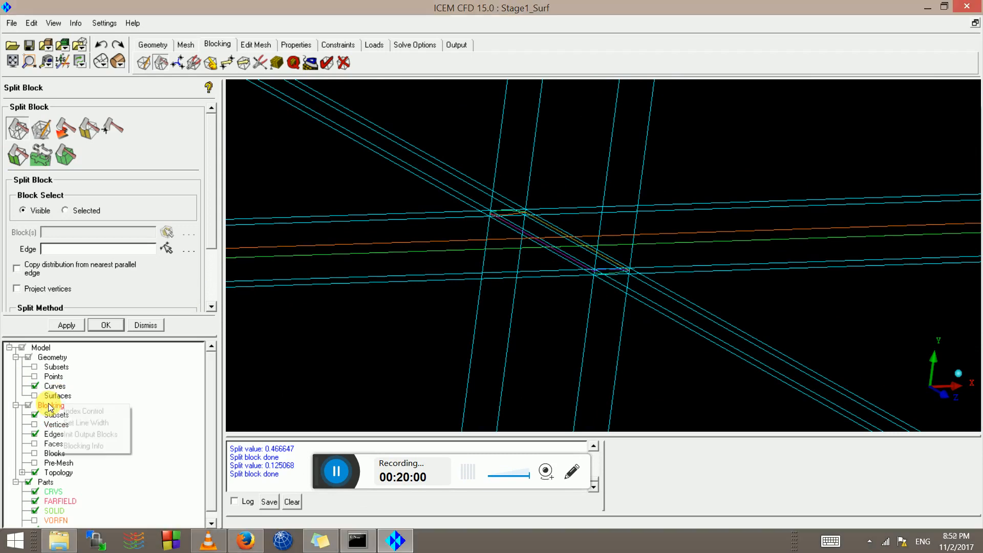
pyautogui.rightClick(51, 406)
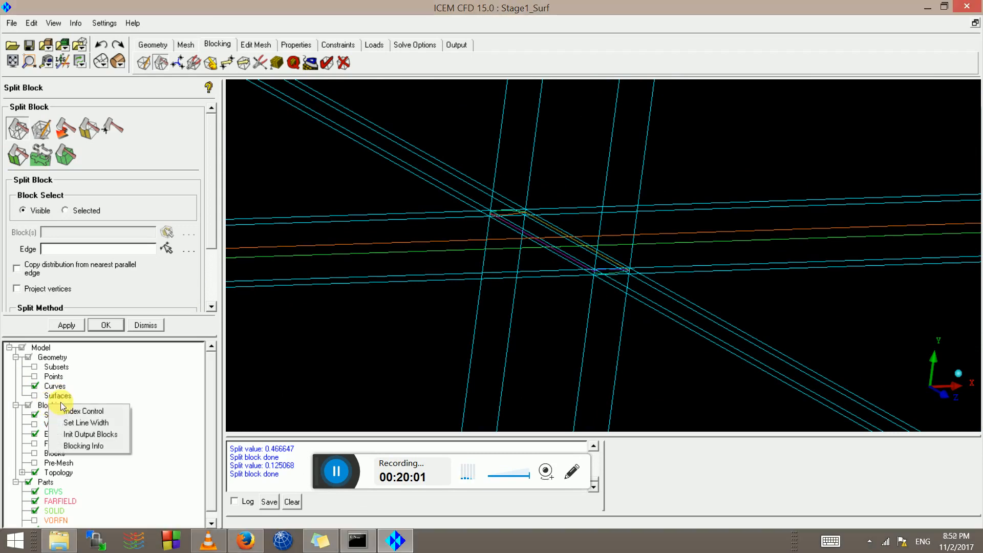
pyautogui.click(85, 412)
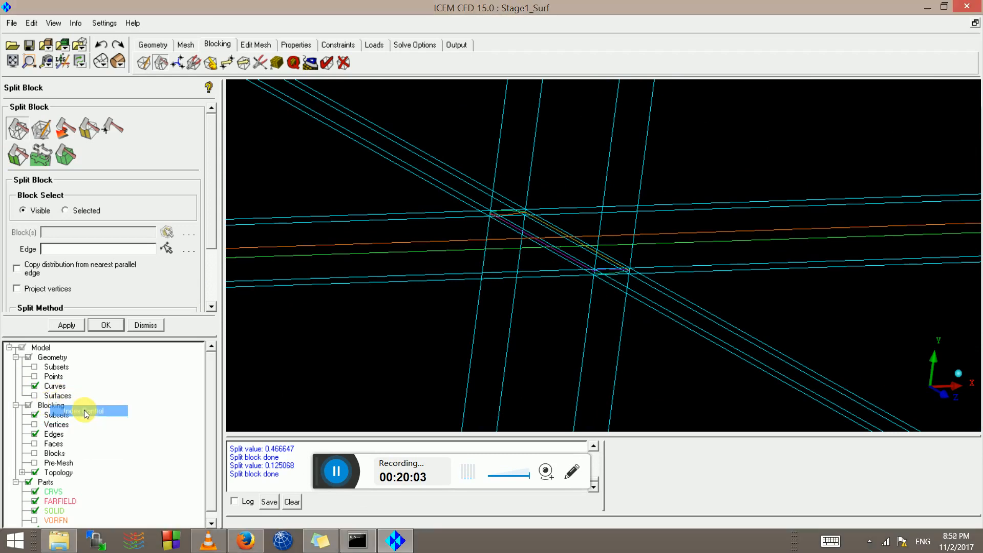
pyautogui.scroll(-5, 571, 238)
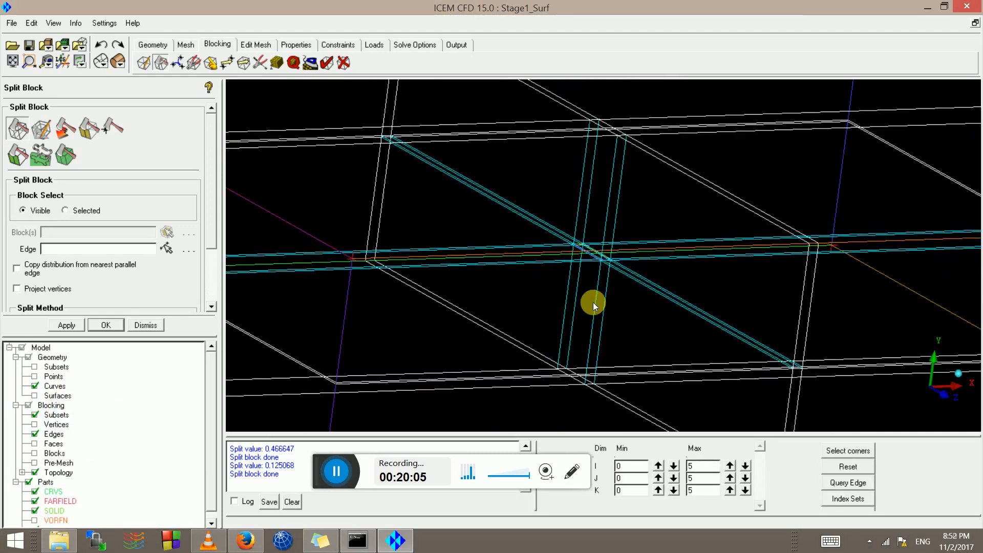
pyautogui.scroll(-5, 462, 253)
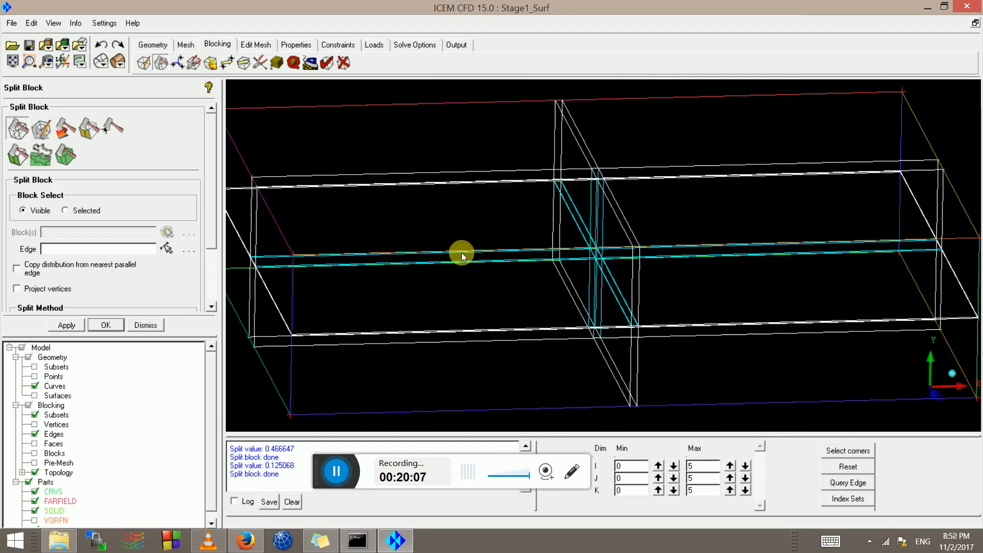
pyautogui.moveTo(515, 260); pyautogui.dragTo(543, 321)
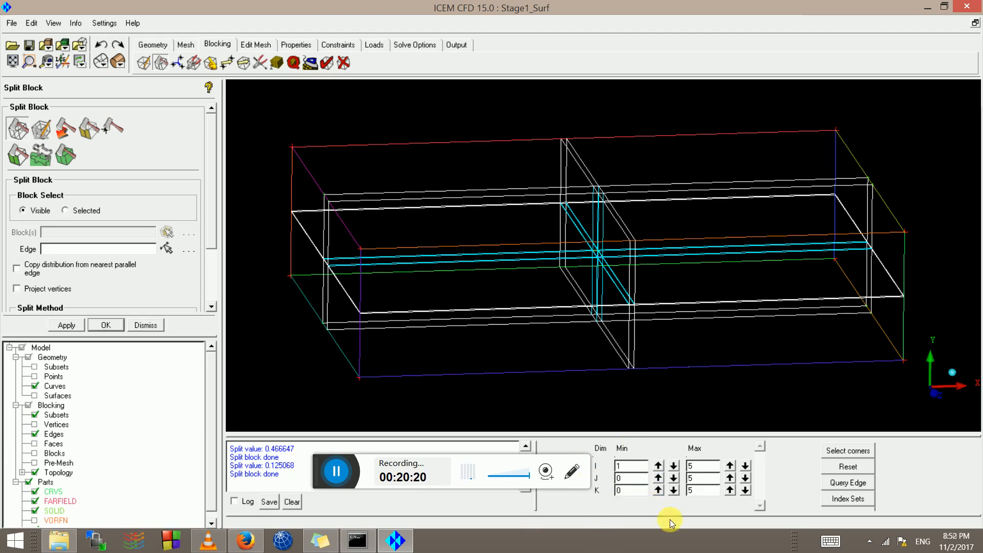
pyautogui.click(659, 466)
pyautogui.scroll(3, 594, 300)
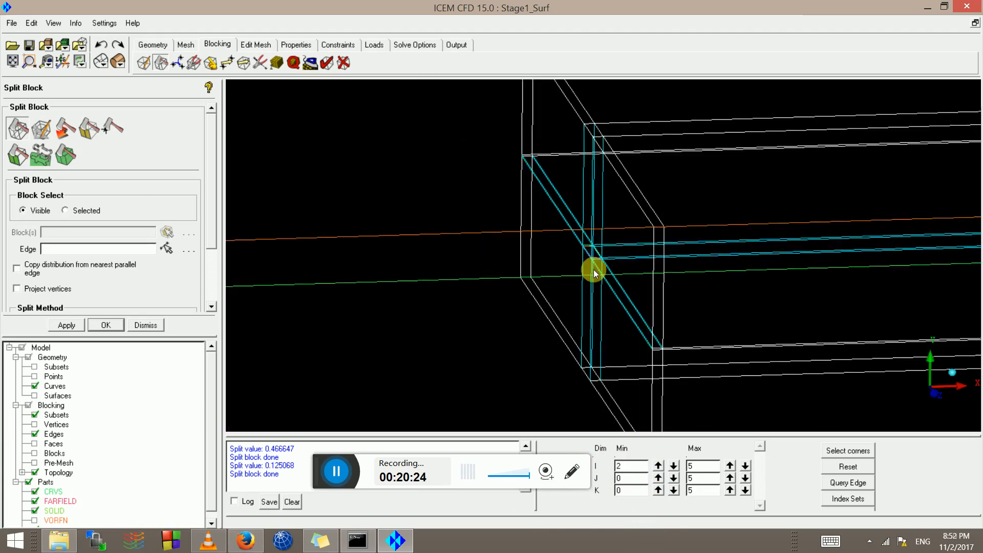
pyautogui.scroll(3, 597, 307)
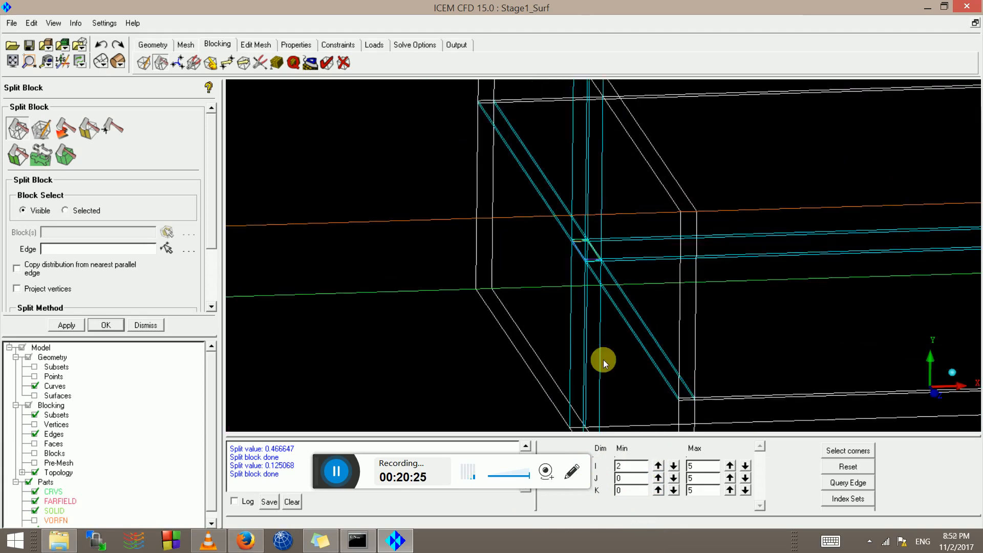
pyautogui.click(745, 465)
pyautogui.click(745, 465)
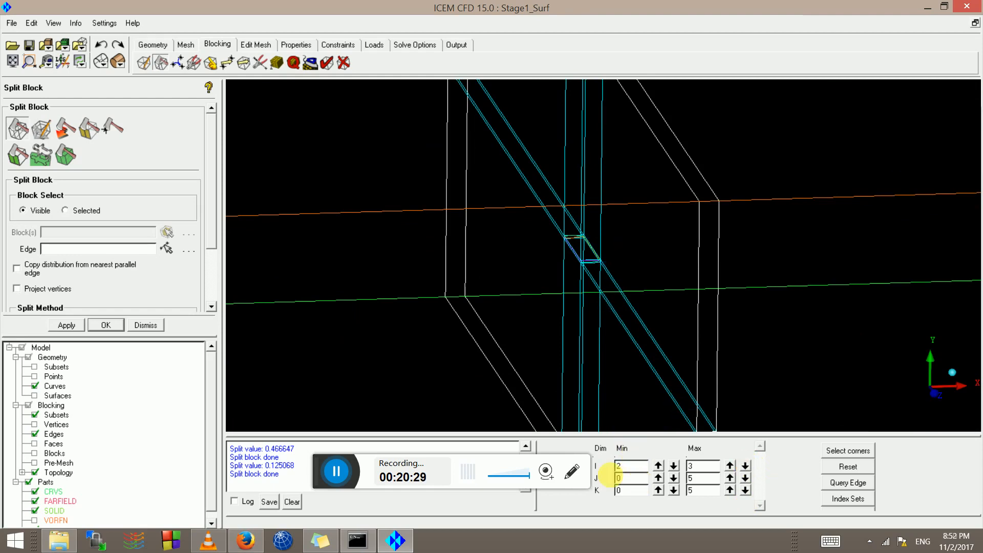
# Limit the visible J and K index ranges to 2 through 3 to isolate the wing's block.
pyautogui.click(659, 477)
pyautogui.click(658, 478)
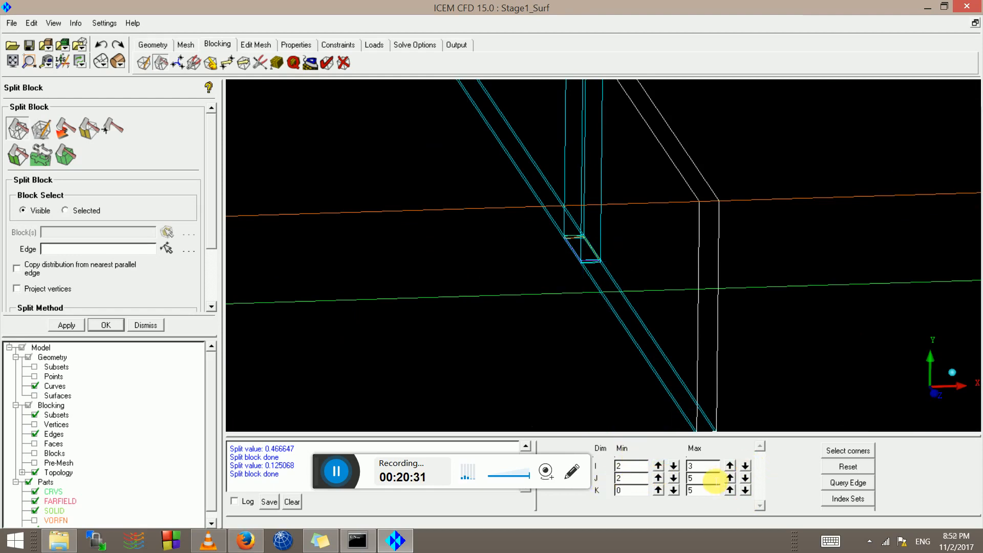
pyautogui.click(745, 478)
pyautogui.click(746, 477)
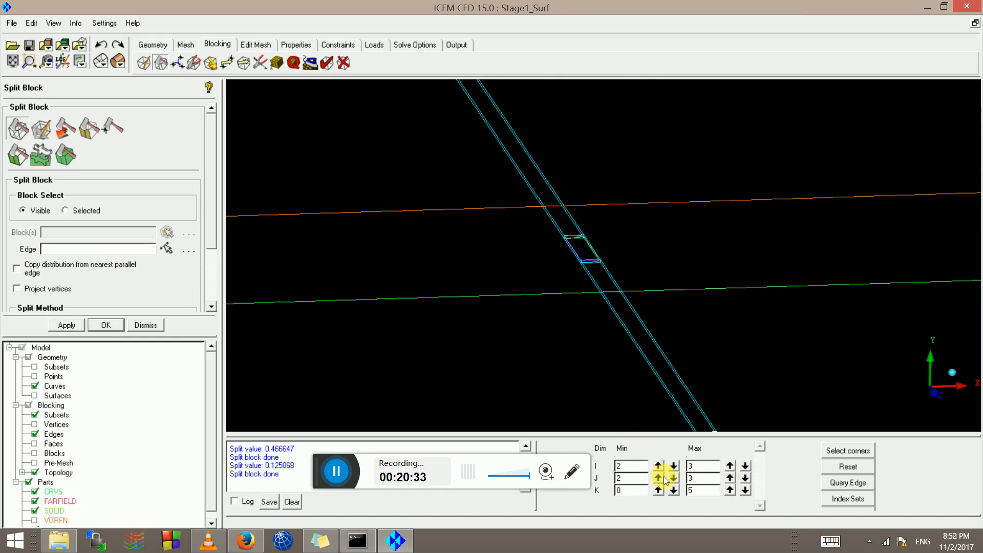
pyautogui.click(659, 490)
pyautogui.click(659, 490)
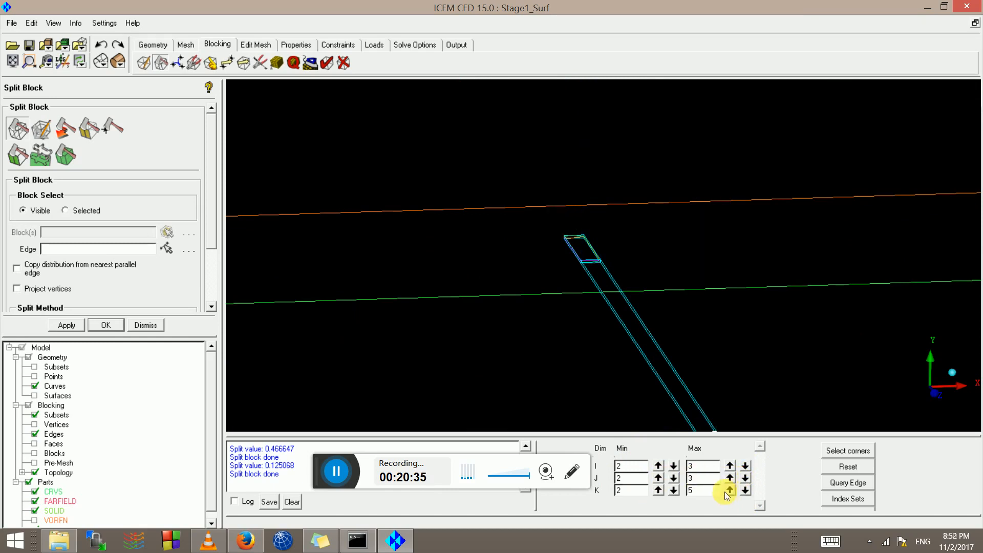
pyautogui.click(747, 494)
pyautogui.click(748, 494)
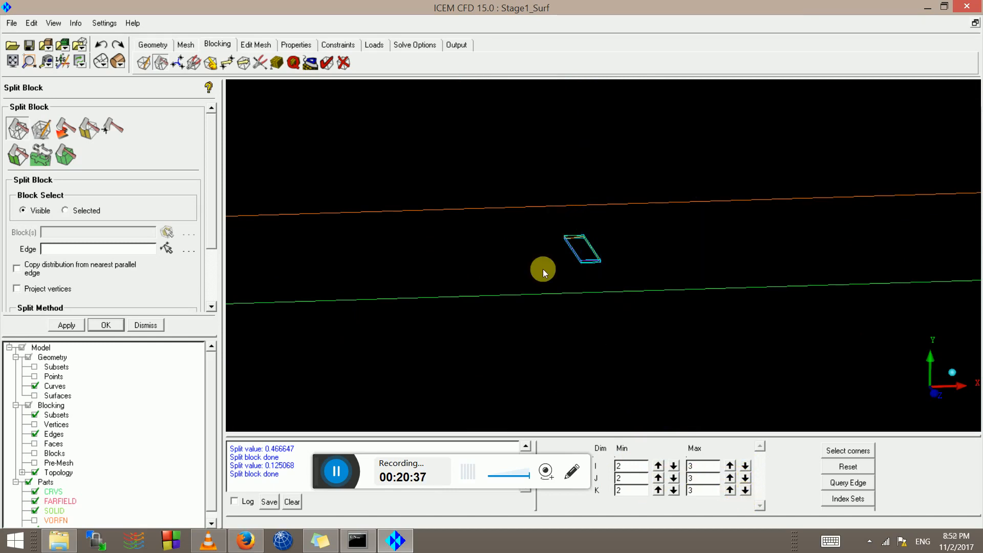
# Associate the upper, leading-edge and lower block edges at the wing's near end with the upper and lower airfoil curves.
pyautogui.scroll(13, 542, 269)
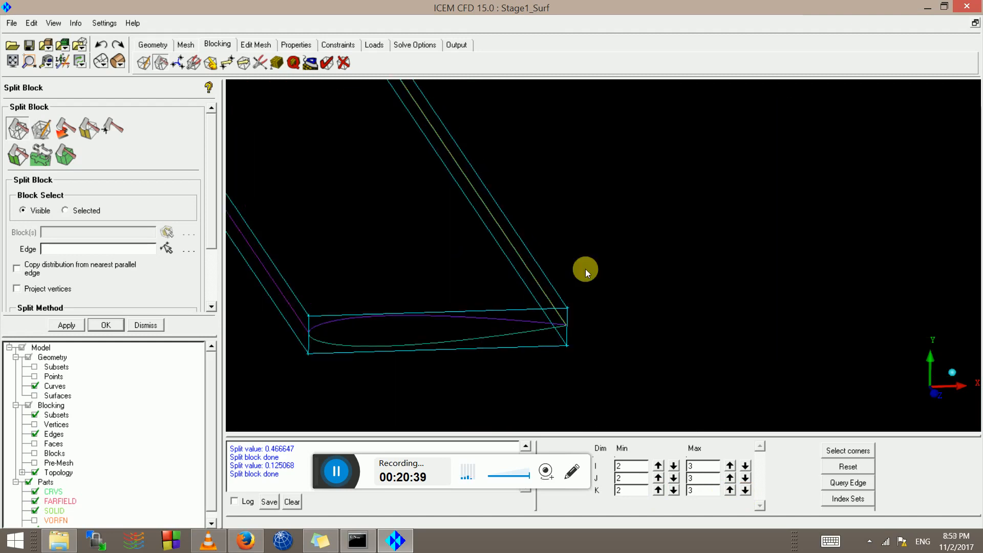
pyautogui.moveTo(520, 293); pyautogui.dragTo(632, 281, button='middle')
pyautogui.scroll(-3, 487, 306)
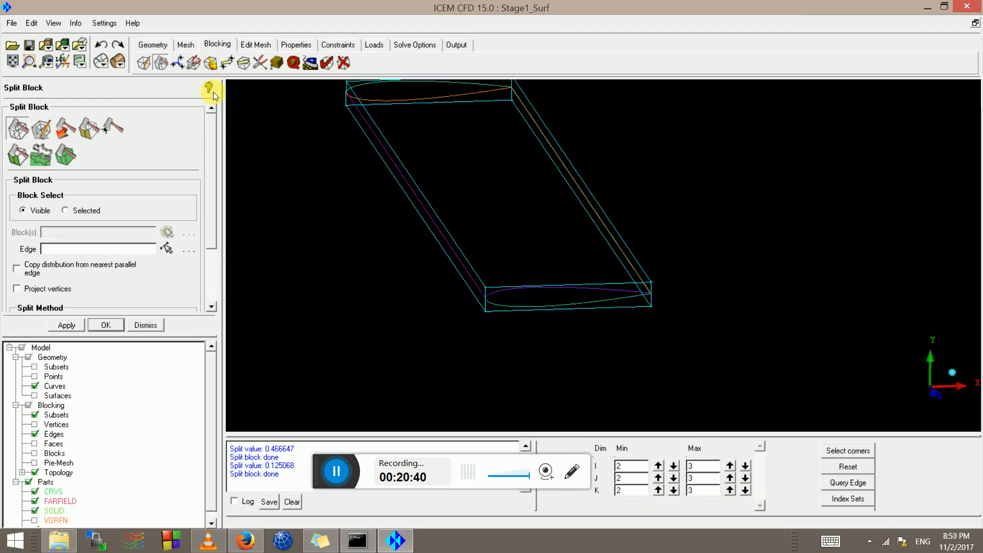
pyautogui.click(211, 63)
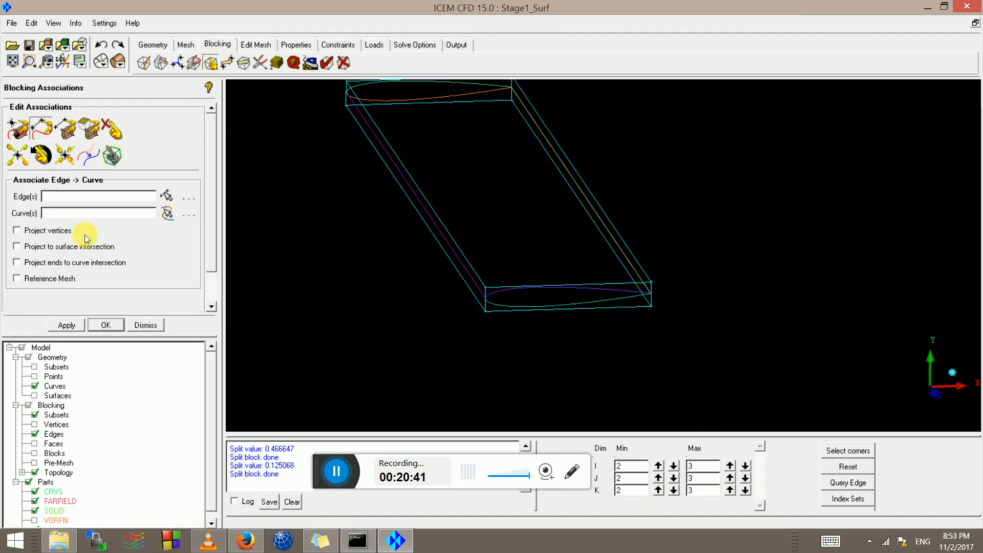
pyautogui.click(38, 134)
pyautogui.scroll(3, 430, 279)
pyautogui.click(420, 317)
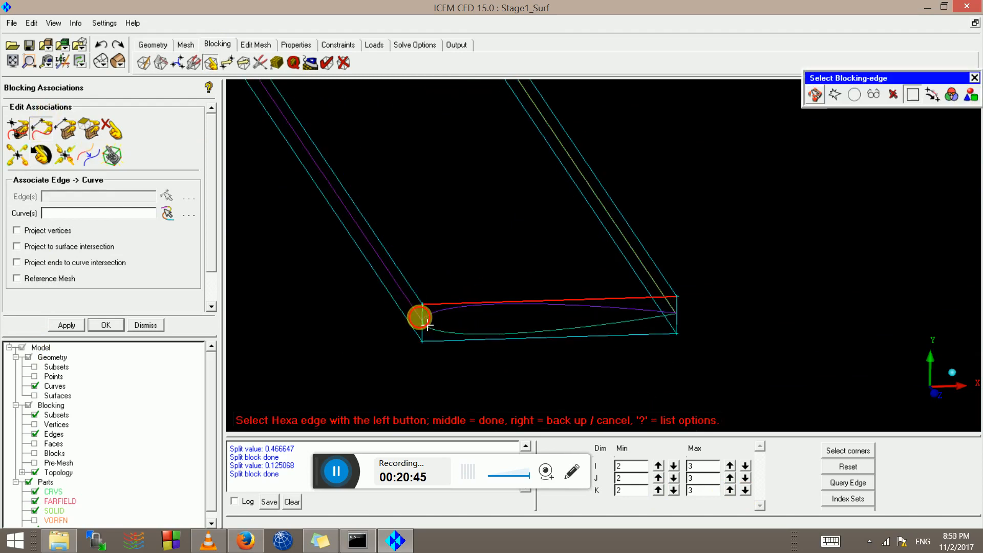
pyautogui.click(460, 355)
pyautogui.scroll(2, 467, 351)
pyautogui.middleClick(467, 347)
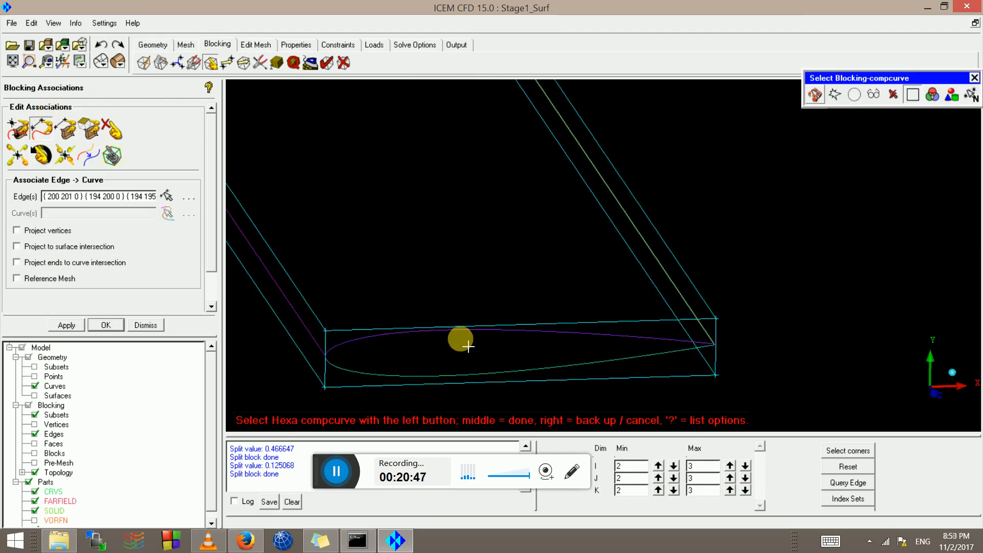
pyautogui.click(437, 328)
pyautogui.click(388, 373)
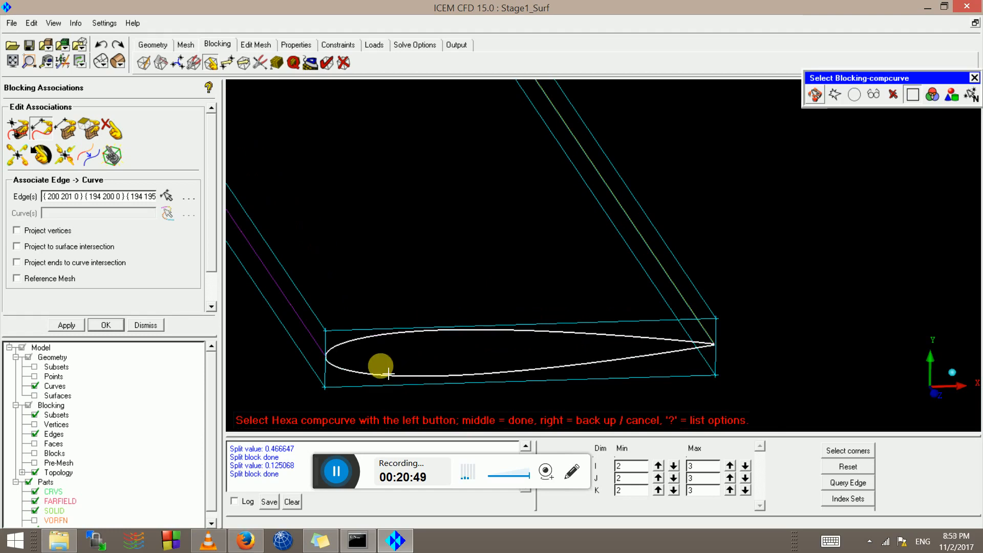
pyautogui.middleClick(386, 373)
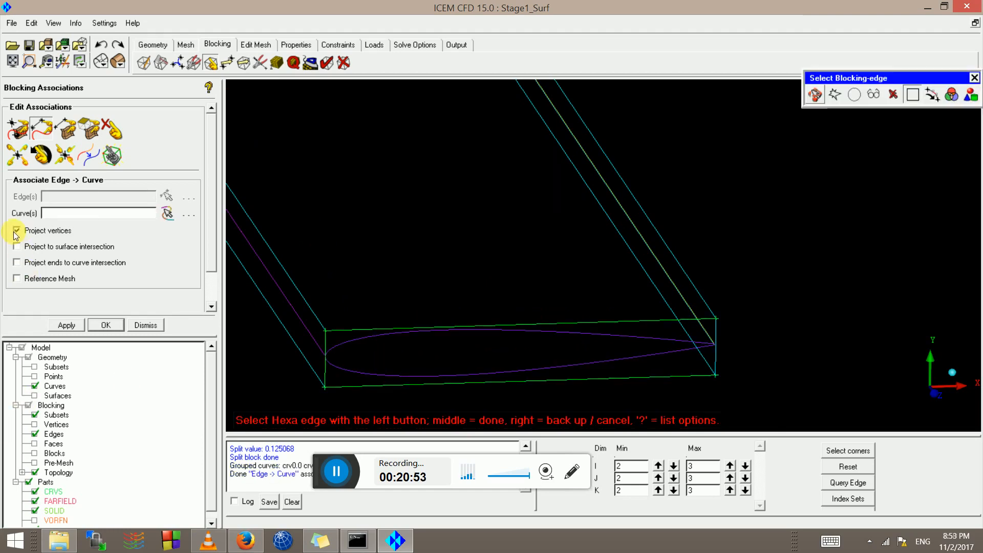
# Enable Project vertices and associate the same three near-end block edges with the airfoil curve again.
pyautogui.click(46, 131)
pyautogui.moveTo(397, 326); pyautogui.dragTo(396, 318)
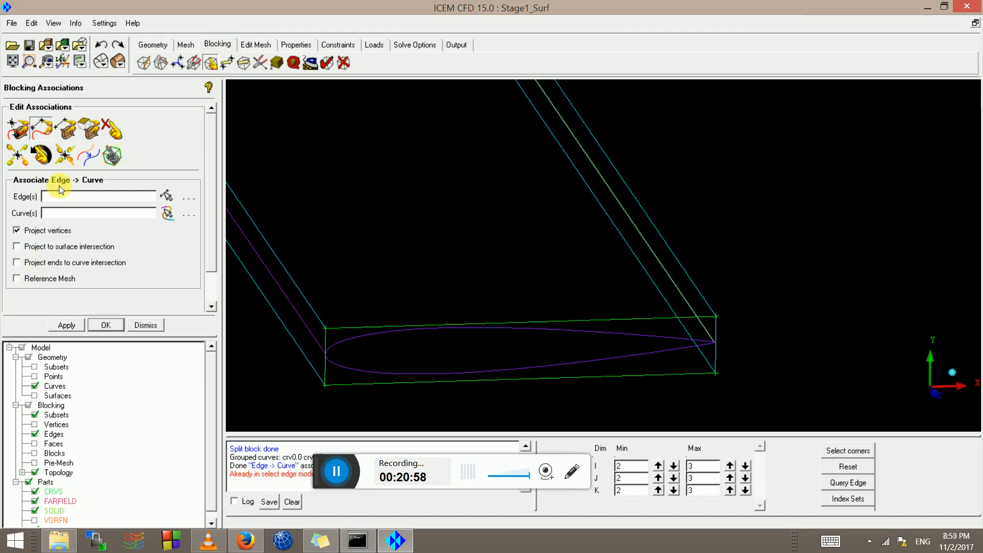
pyautogui.click(47, 128)
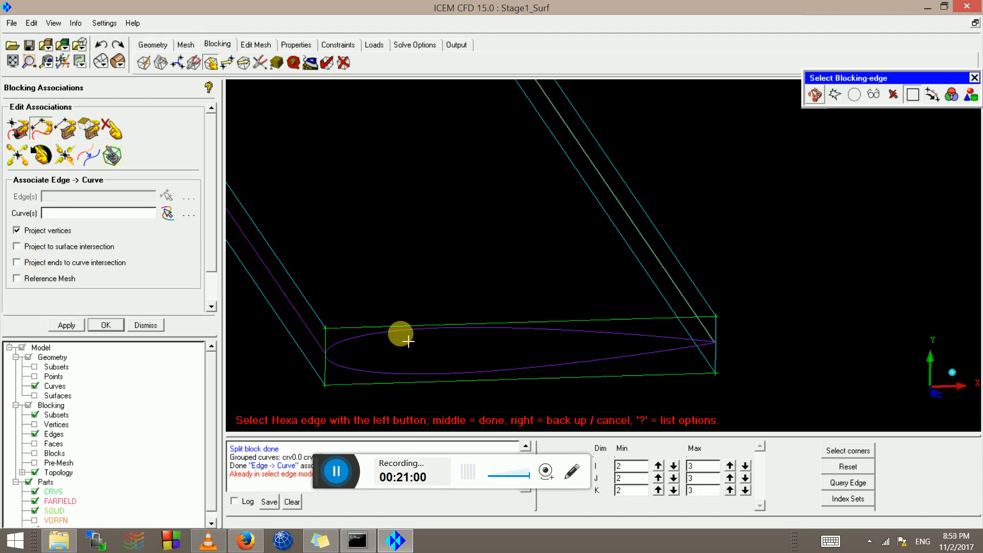
pyautogui.click(327, 359)
pyautogui.click(401, 371)
pyautogui.middleClick(402, 369)
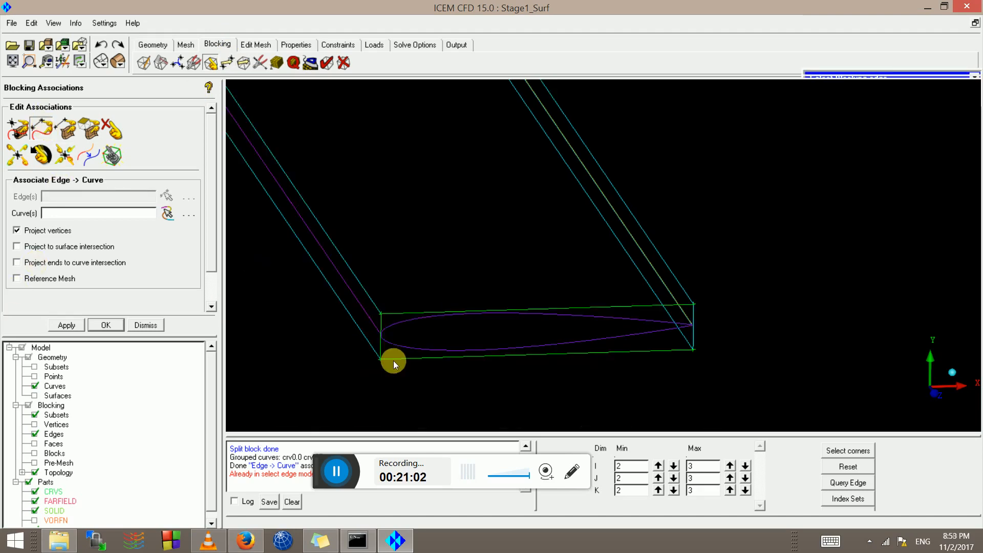
pyautogui.click(412, 363)
pyautogui.middleClick(406, 354)
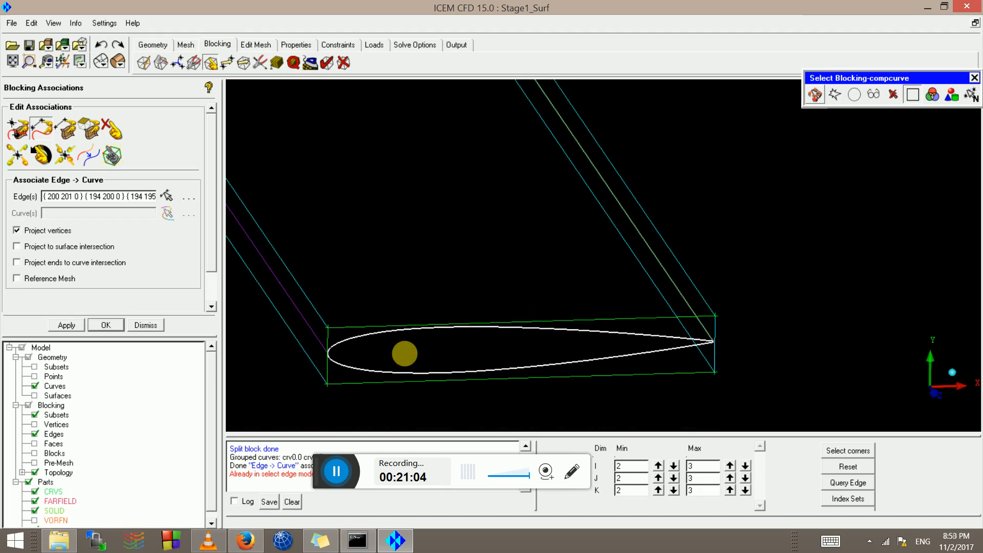
# Try to associate the upper, leading-edge and lower block edges at the wing's far end with its airfoil curves, projecting the vertices.
pyautogui.scroll(-5, 408, 219)
pyautogui.moveTo(408, 219); pyautogui.dragTo(527, 427, button='middle')
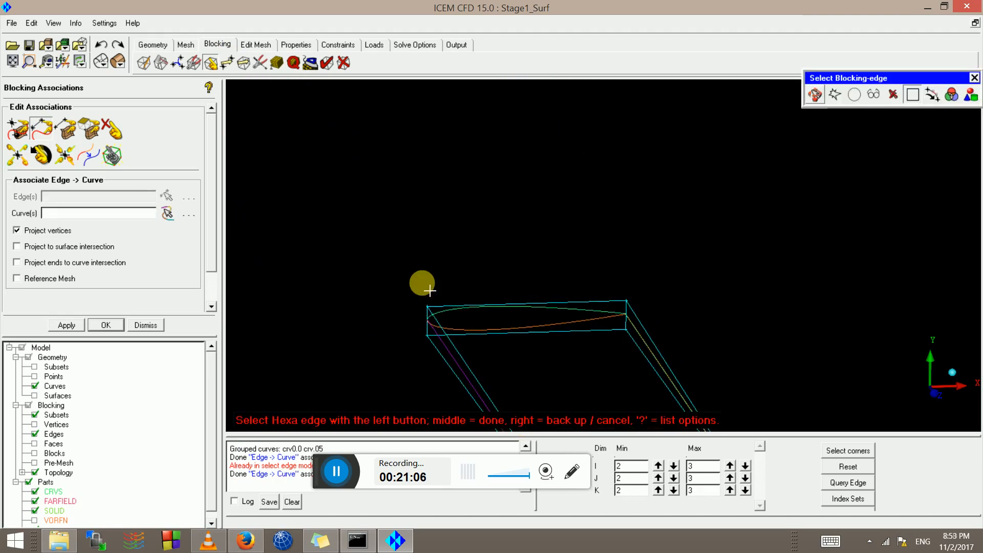
pyautogui.click(483, 318)
pyautogui.click(424, 321)
pyautogui.click(484, 335)
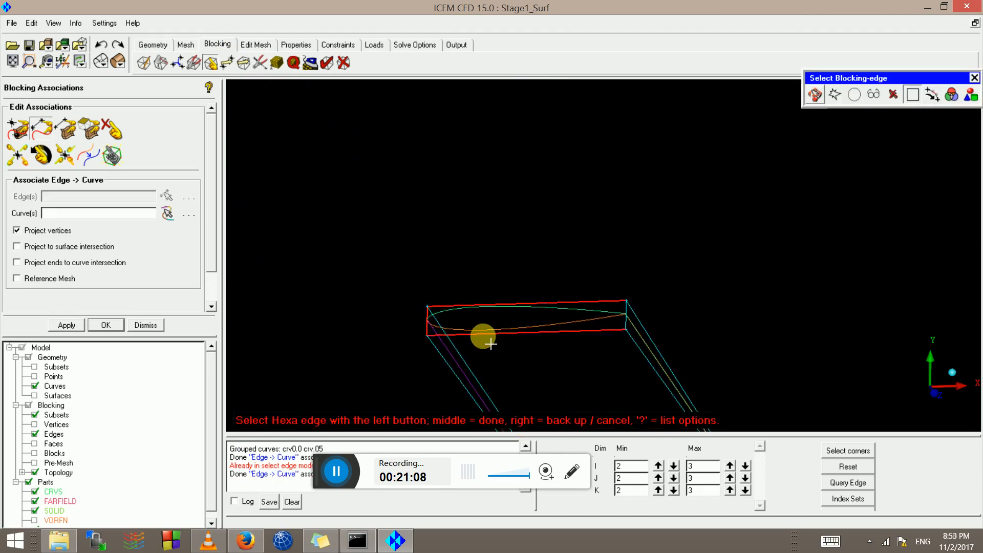
pyautogui.middleClick(476, 343)
pyautogui.click(454, 370)
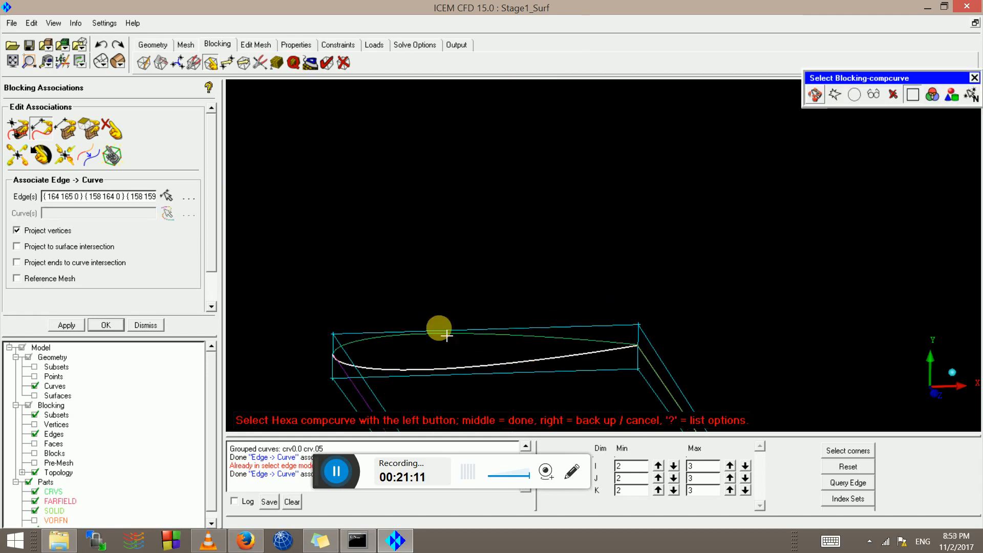
pyautogui.middleClick(445, 333)
# Examine the projected block vertices near the wing's blunt trailing edge at the near end, with the geometry points displayed.
pyautogui.moveTo(503, 334); pyautogui.dragTo(413, 51, button='middle')
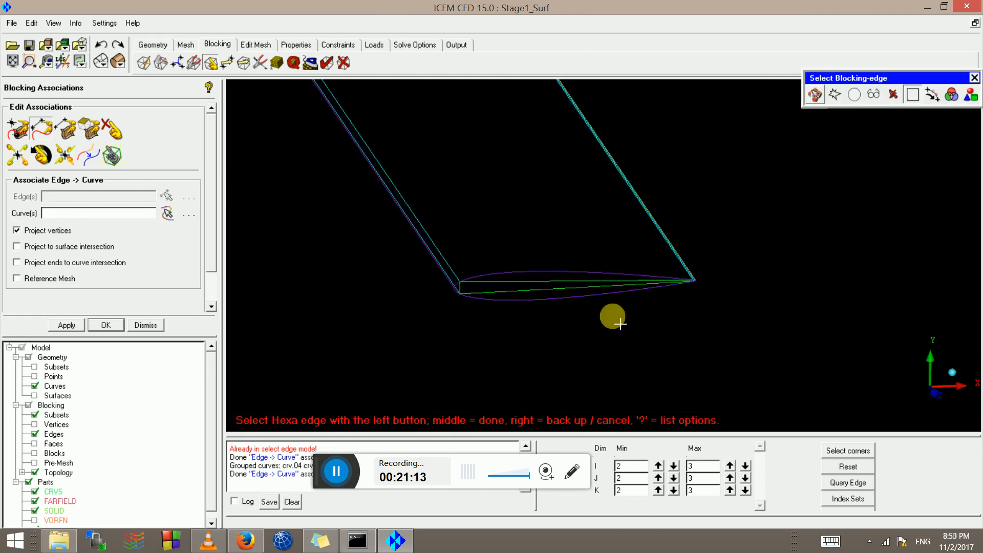
pyautogui.scroll(3, 619, 323)
pyautogui.moveTo(549, 240); pyautogui.dragTo(308, 117, button='middle')
pyautogui.scroll(4, 470, 214)
pyautogui.scroll(4, 376, 143)
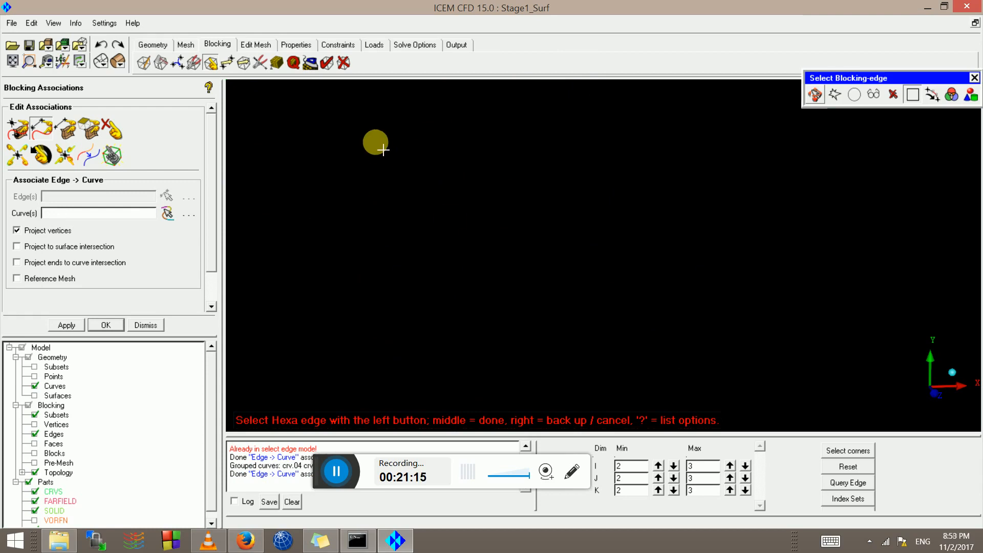
pyautogui.moveTo(376, 143); pyautogui.dragTo(628, 376, button='middle')
pyautogui.scroll(4, 387, 148)
pyautogui.moveTo(387, 148); pyautogui.dragTo(746, 325, button='middle')
pyautogui.scroll(6, 614, 241)
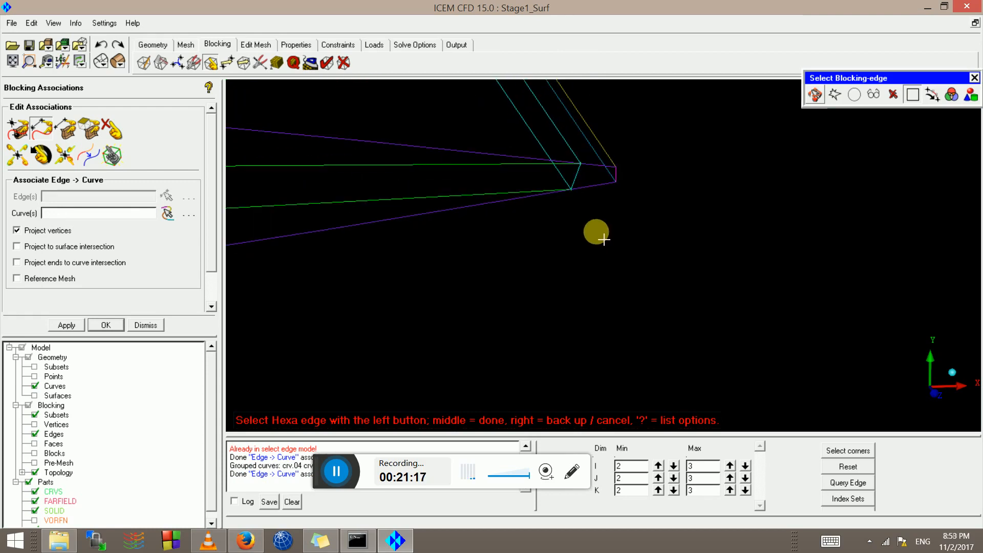
pyautogui.moveTo(586, 234); pyautogui.dragTo(571, 455, button='middle')
pyautogui.scroll(2, 558, 322)
pyautogui.moveTo(543, 311); pyautogui.dragTo(488, 220, button='middle')
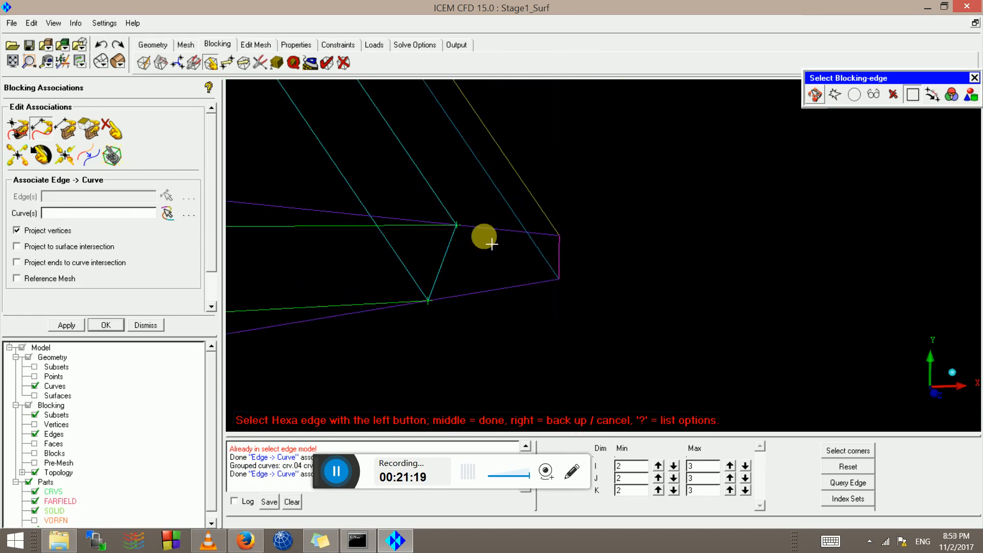
pyautogui.scroll(2, 492, 244)
pyautogui.middleClick(493, 244)
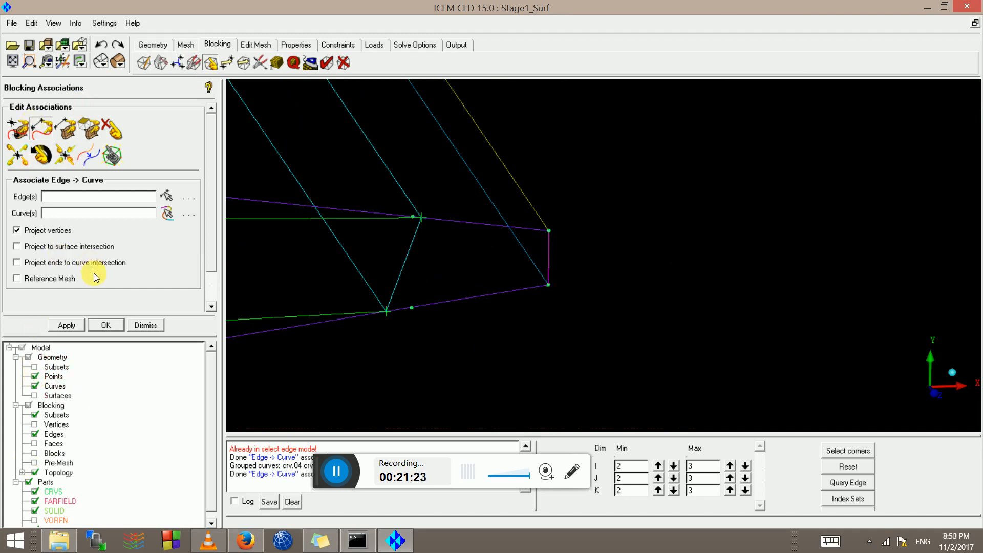
# Try to associate the upper trailing-edge vertex with the airfoil's upper corner point, and undo it together with the last edge-to-curve association.
pyautogui.click(20, 136)
pyautogui.click(549, 231)
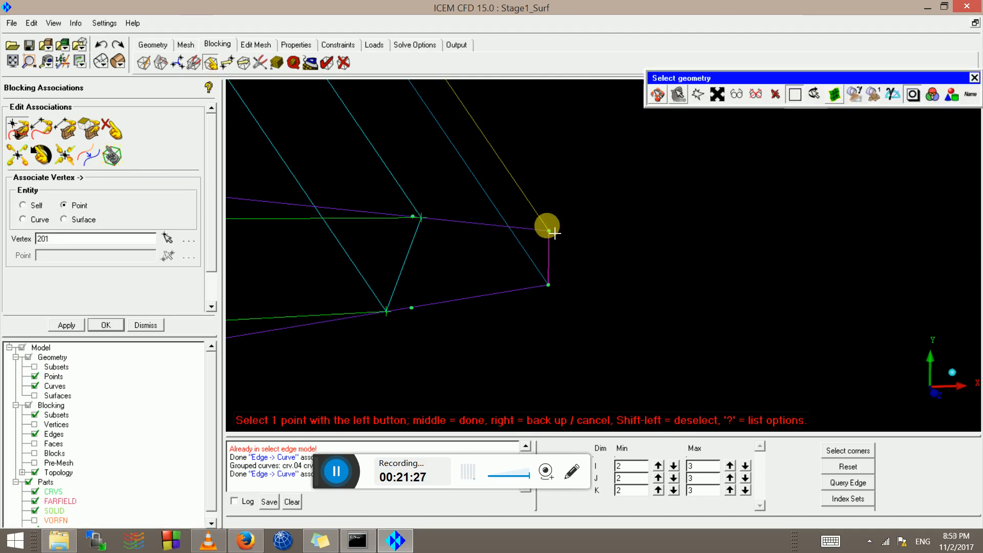
pyautogui.click(553, 233)
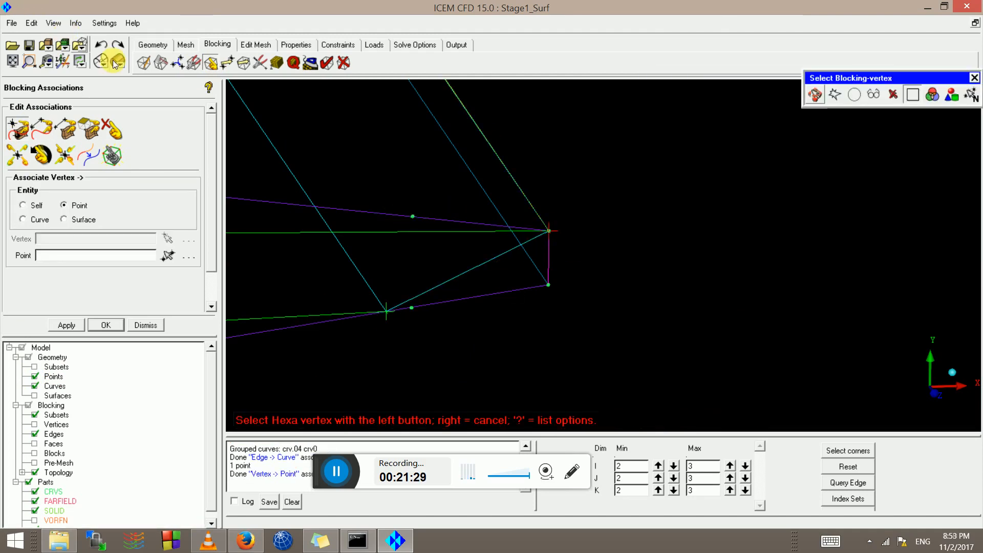
pyautogui.click(101, 44)
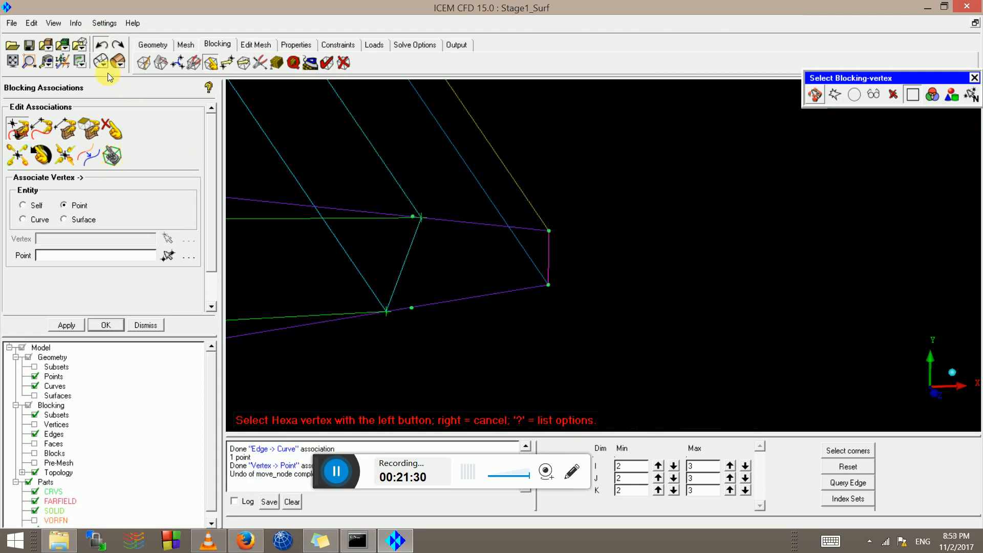
pyautogui.click(100, 46)
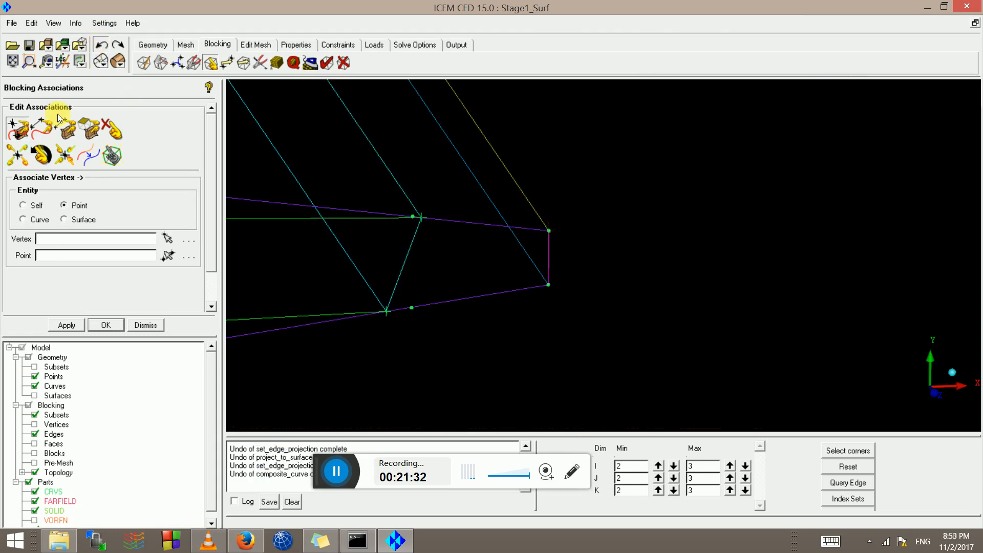
# Examine the wing's blunt trailing edge with solid surfaces and the FARFIELD part hidden, and return to wireframe without surfaces.
pyautogui.click(32, 394)
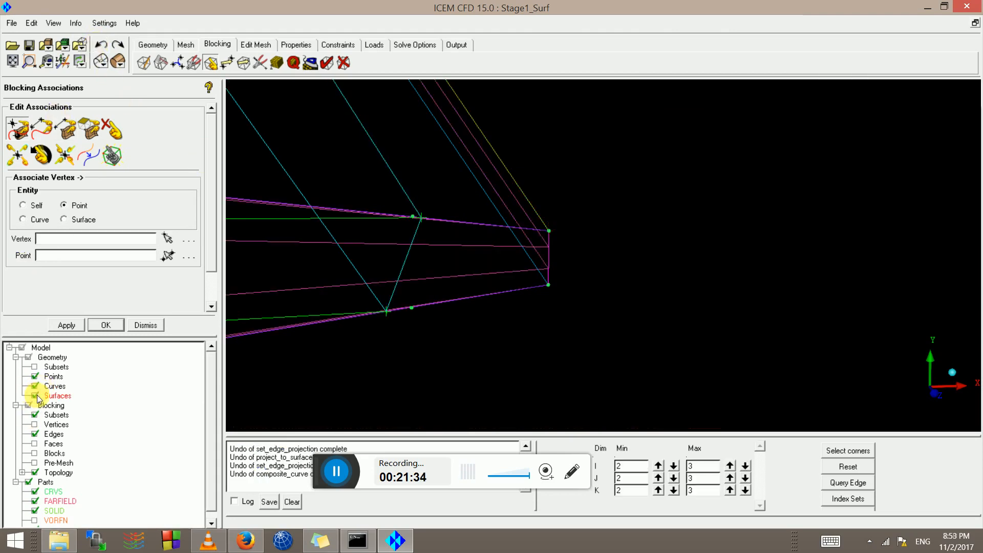
pyautogui.click(117, 61)
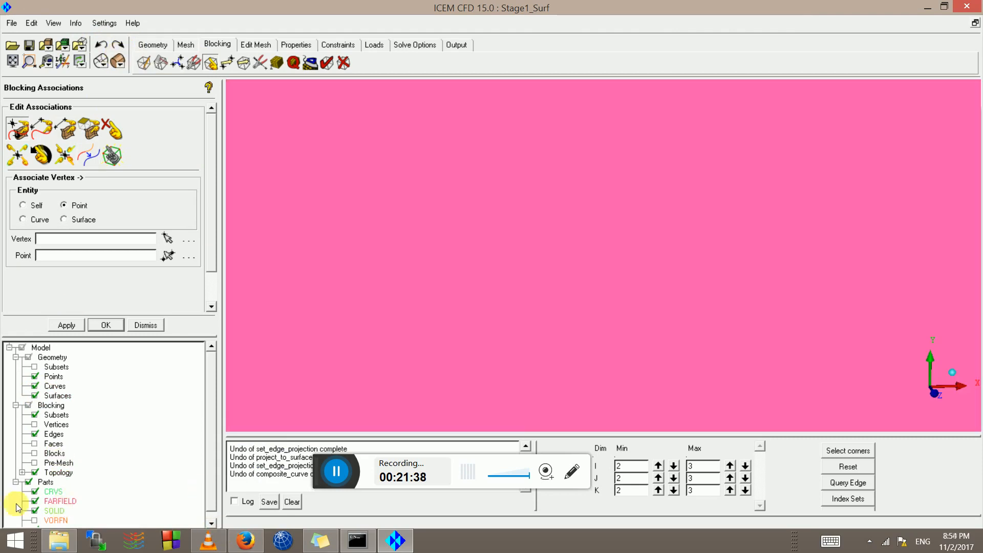
pyautogui.click(35, 501)
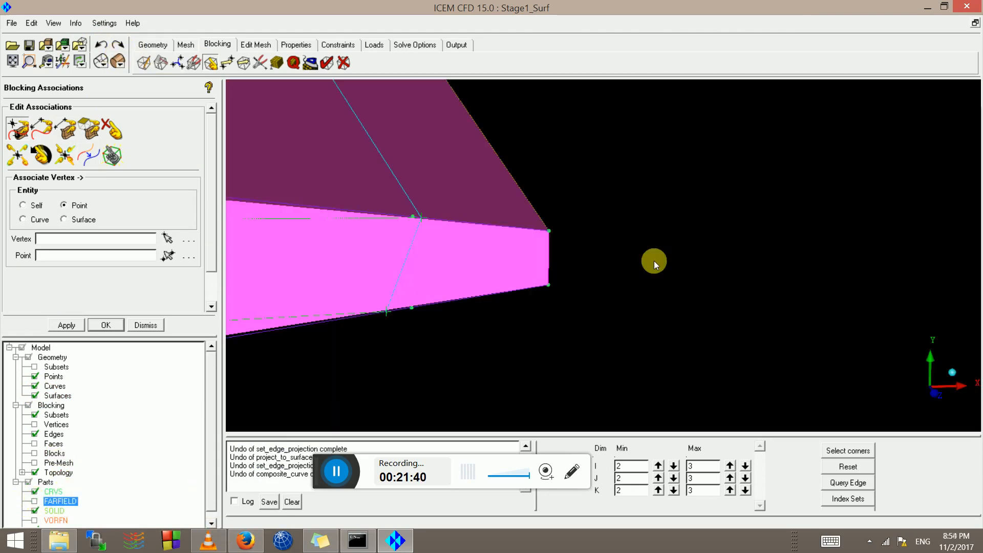
pyautogui.moveTo(533, 234); pyautogui.dragTo(379, 202)
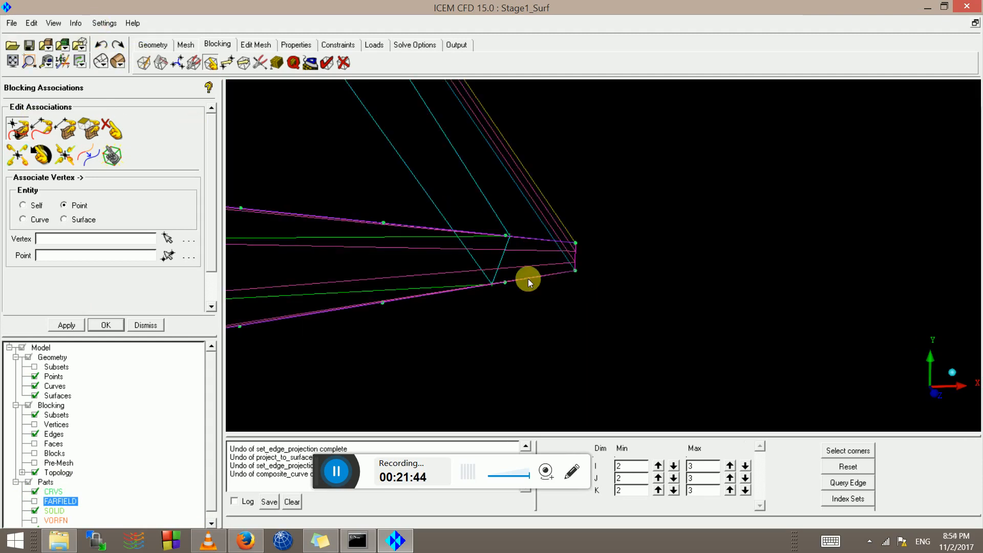
pyautogui.moveTo(528, 280); pyautogui.dragTo(405, 221)
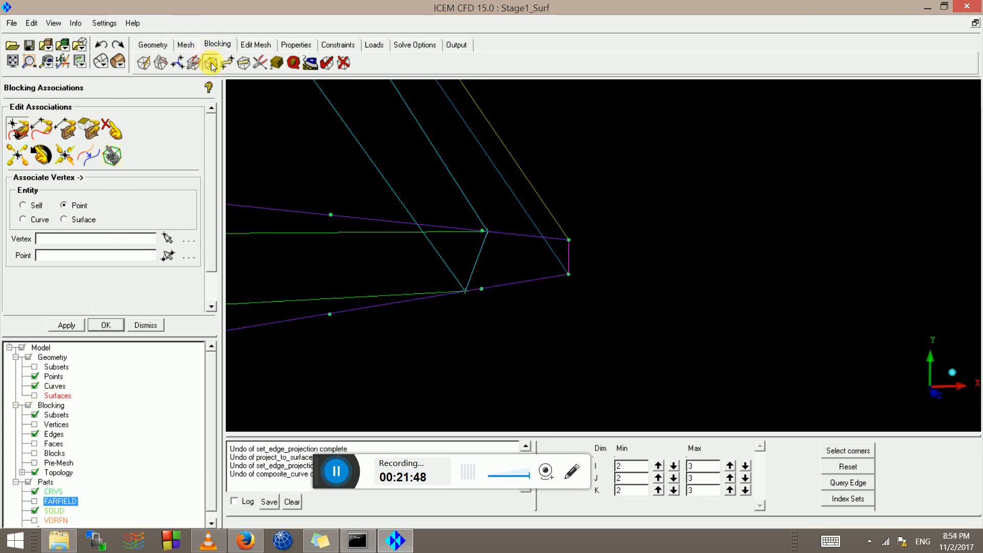
pyautogui.moveTo(453, 263); pyautogui.dragTo(358, 149)
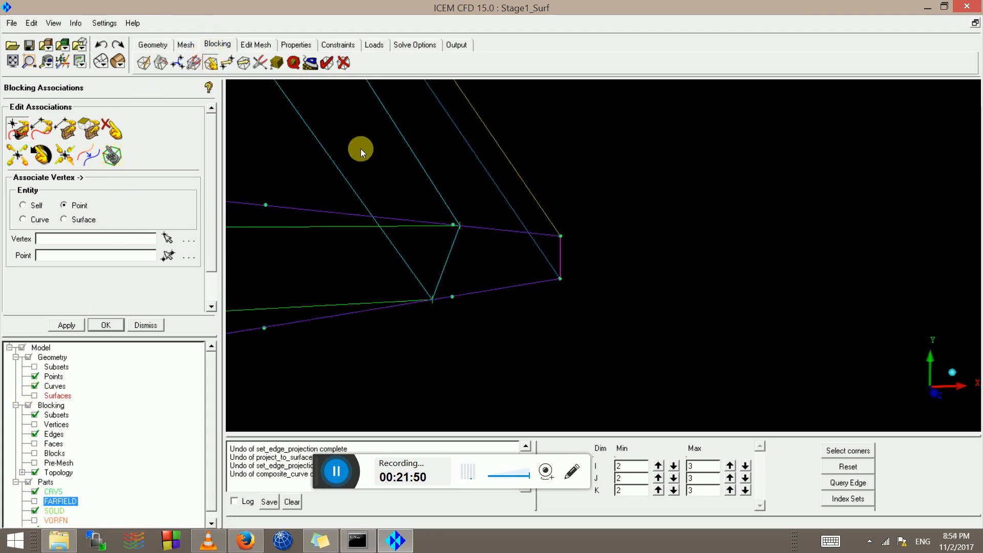
# Move the upper and lower trailing-edge block vertices at the wing's near end onto the blunt trailing edge's corners.
pyautogui.click(228, 67)
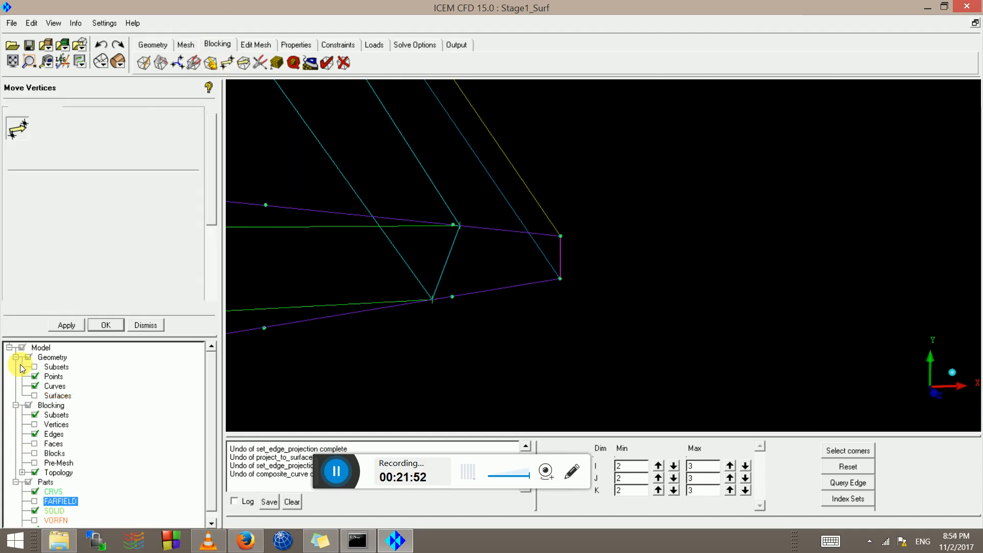
pyautogui.click(26, 138)
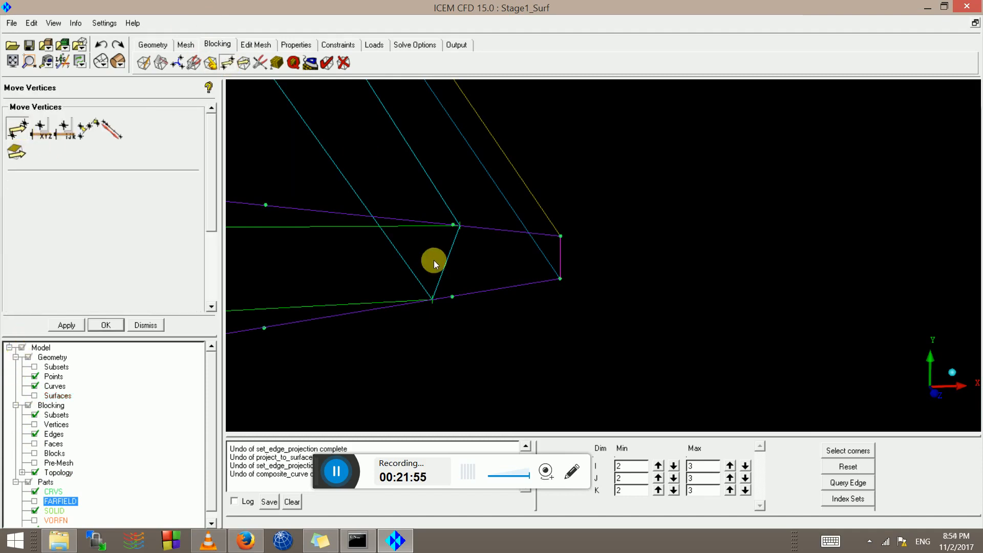
pyautogui.moveTo(459, 225); pyautogui.dragTo(569, 254)
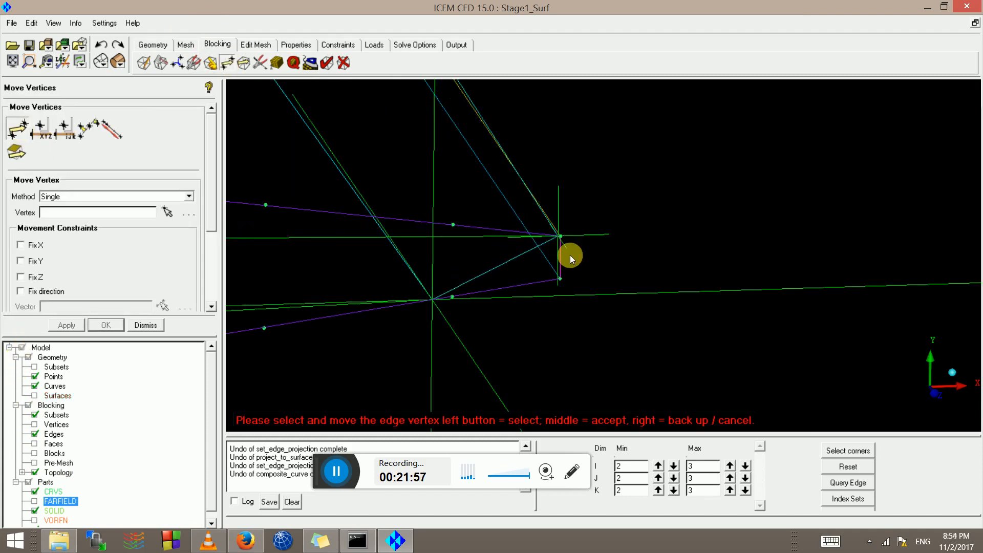
pyautogui.moveTo(445, 322); pyautogui.dragTo(594, 297)
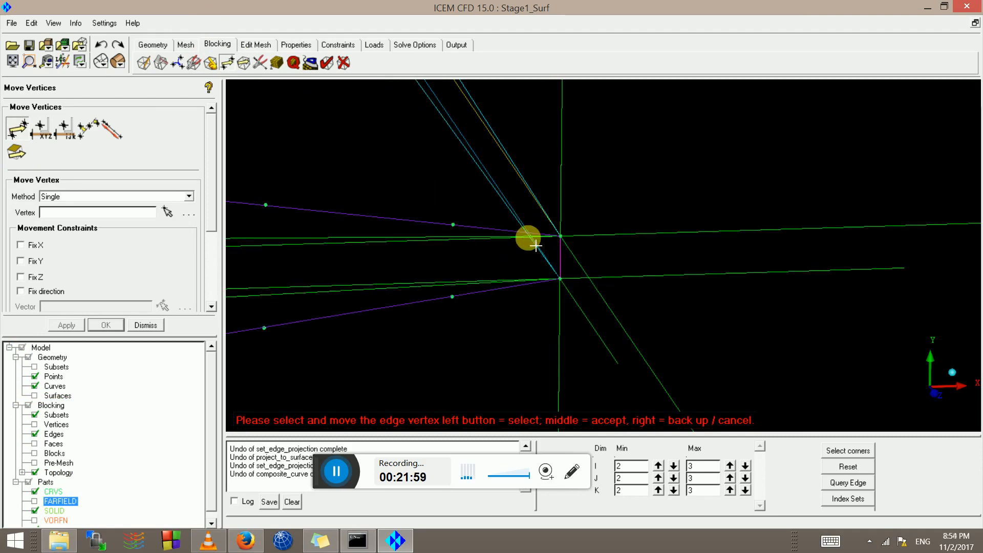
pyautogui.scroll(-1, 525, 240)
pyautogui.middleClick(534, 262)
pyautogui.scroll(1, 533, 262)
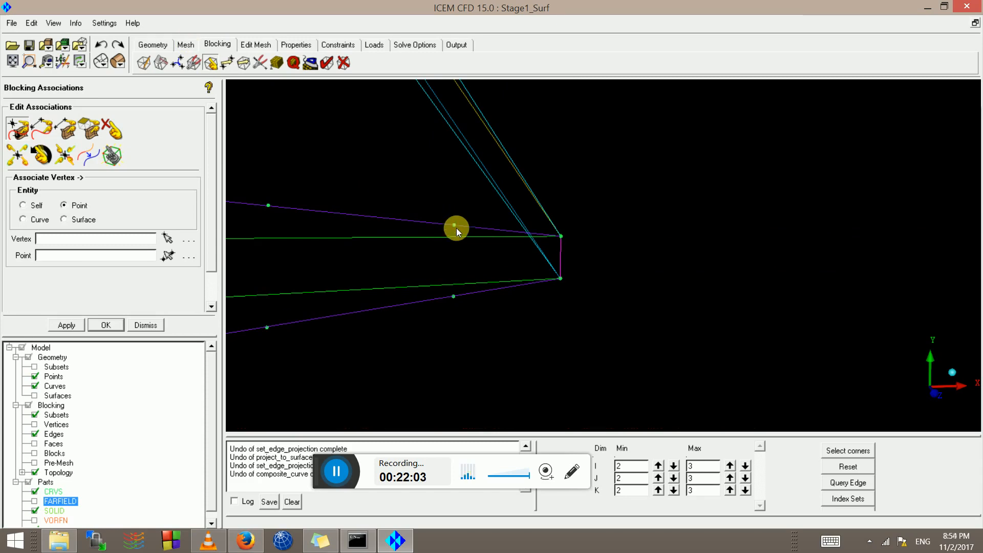
# Associate the near end's upper and lower trailing-edge vertices with the corresponding corner points of the blunt trailing edge.
pyautogui.click(18, 129)
pyautogui.scroll(2, 577, 241)
pyautogui.click(535, 225)
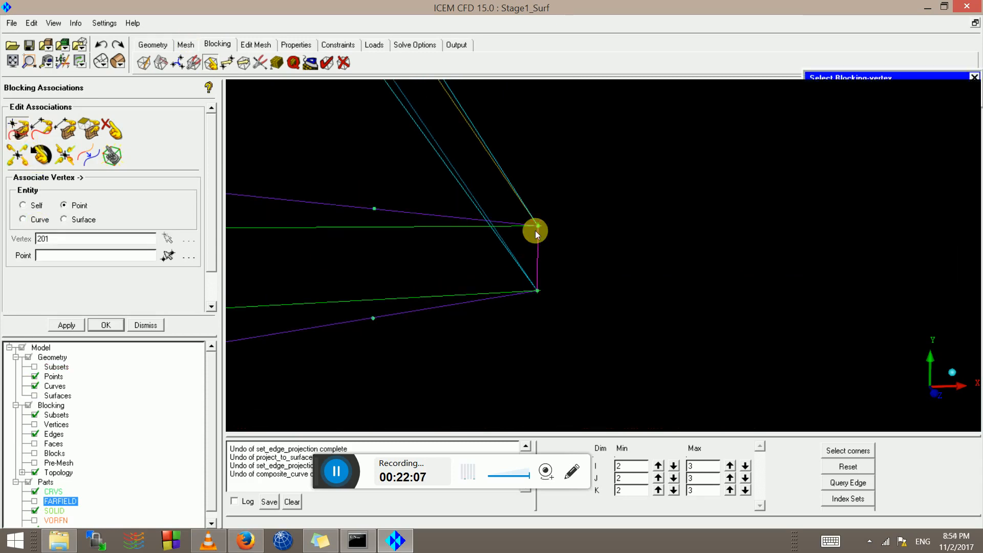
pyautogui.click(535, 225)
pyautogui.click(537, 291)
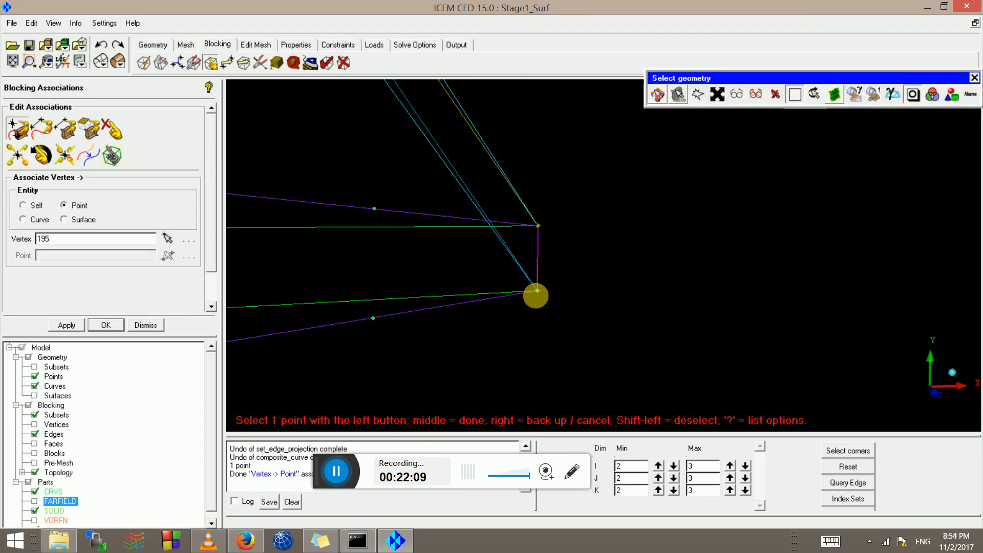
pyautogui.click(537, 291)
# Associate the upper trailing-edge block vertex at the wing's far end with the airfoil's upper trailing-edge corner point.
pyautogui.scroll(-2, 547, 297)
pyautogui.scroll(-8, 518, 208)
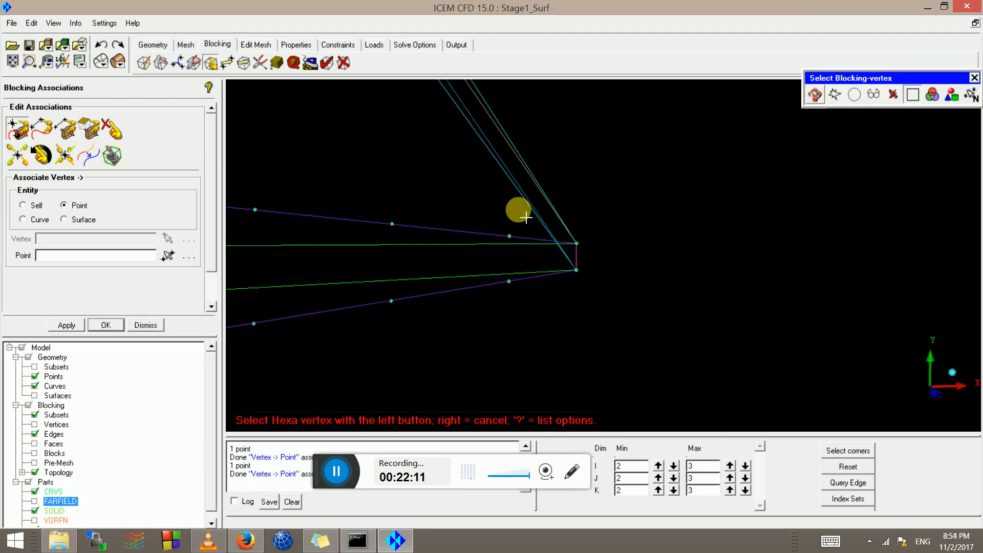
pyautogui.scroll(-6, 450, 148)
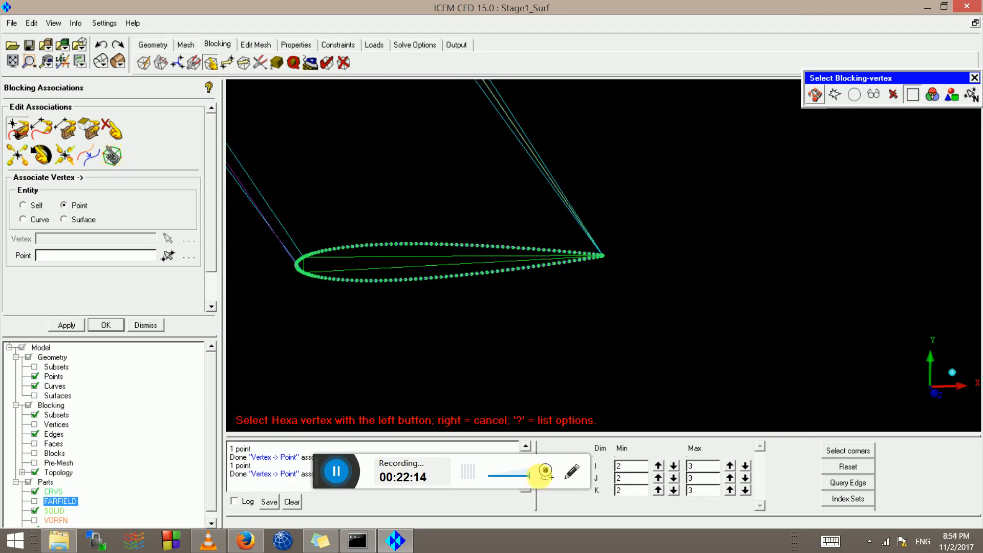
pyautogui.moveTo(435, 186); pyautogui.dragTo(514, 413, button='middle')
pyautogui.scroll(4, 399, 214)
pyautogui.moveTo(392, 187); pyautogui.dragTo(700, 363, button='middle')
pyautogui.scroll(7, 552, 259)
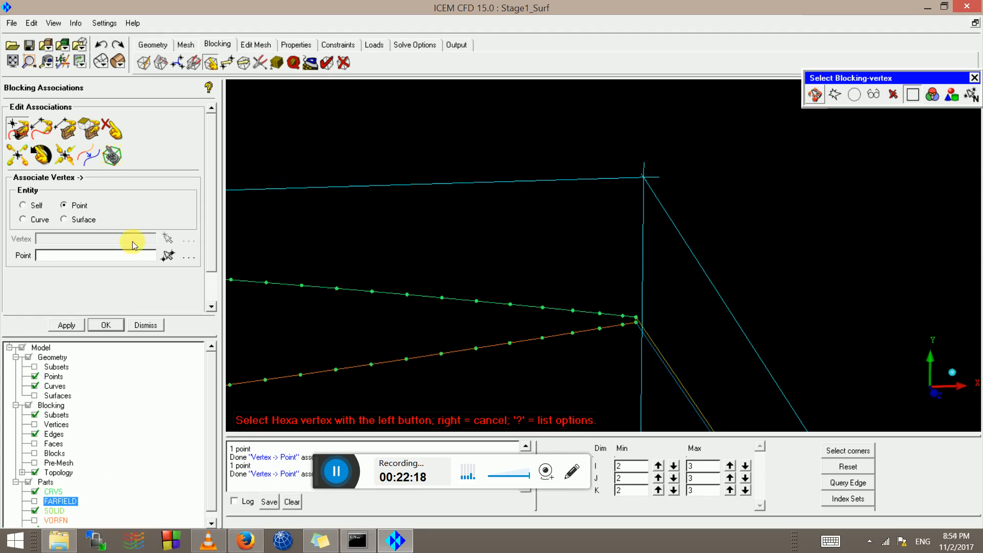
pyautogui.click(643, 176)
pyautogui.moveTo(643, 177); pyautogui.dragTo(644, 115, button='middle')
pyautogui.scroll(1, 645, 271)
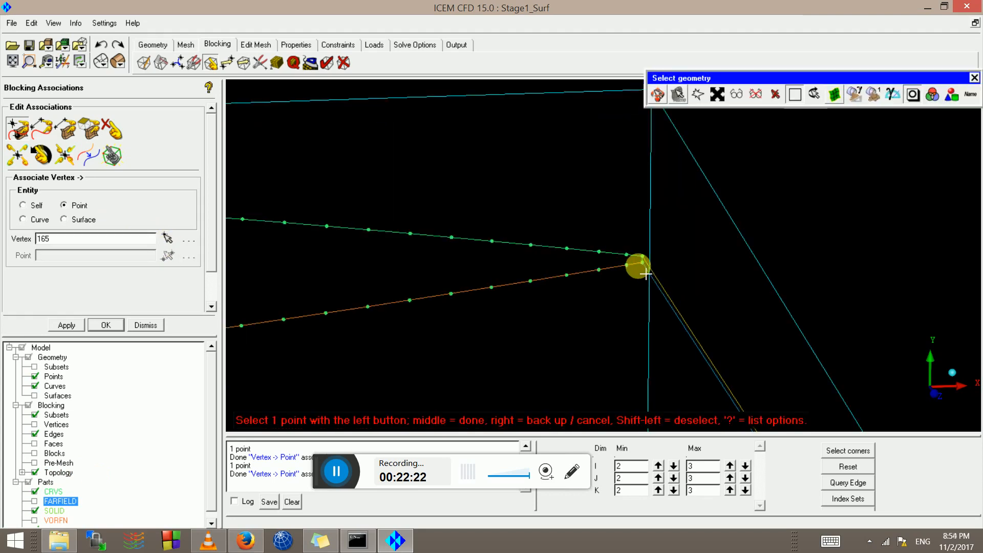
pyautogui.scroll(1, 647, 271)
pyautogui.click(653, 256)
# Associate the lower trailing-edge block vertex at the wing's far end with the airfoil's lower trailing-edge corner point.
pyautogui.scroll(-3, 638, 356)
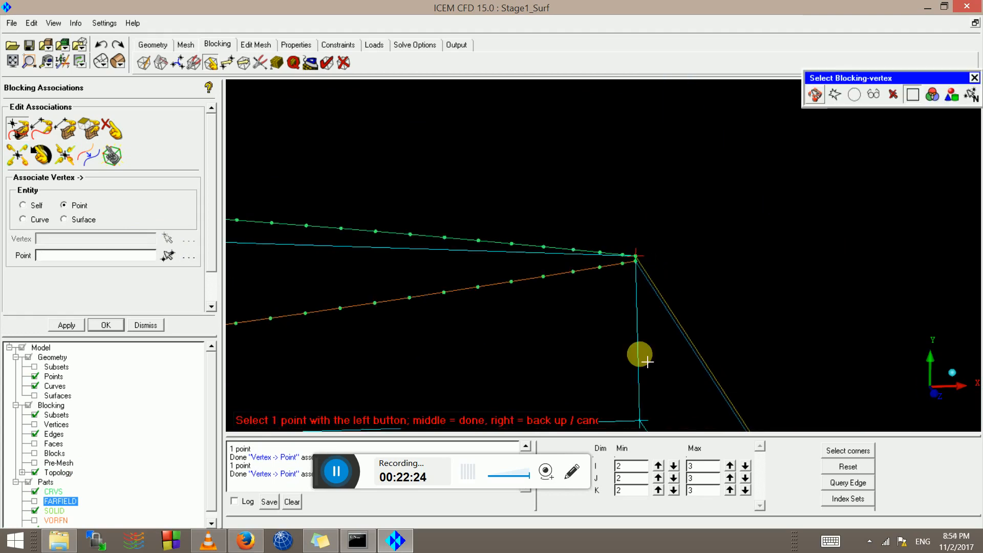
pyautogui.click(633, 359)
pyautogui.scroll(4, 623, 292)
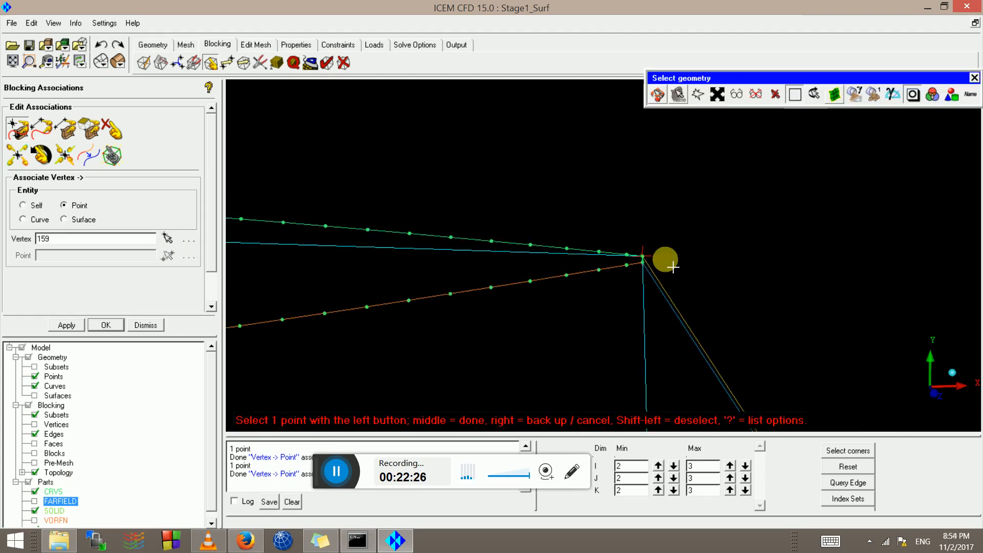
pyautogui.click(672, 277)
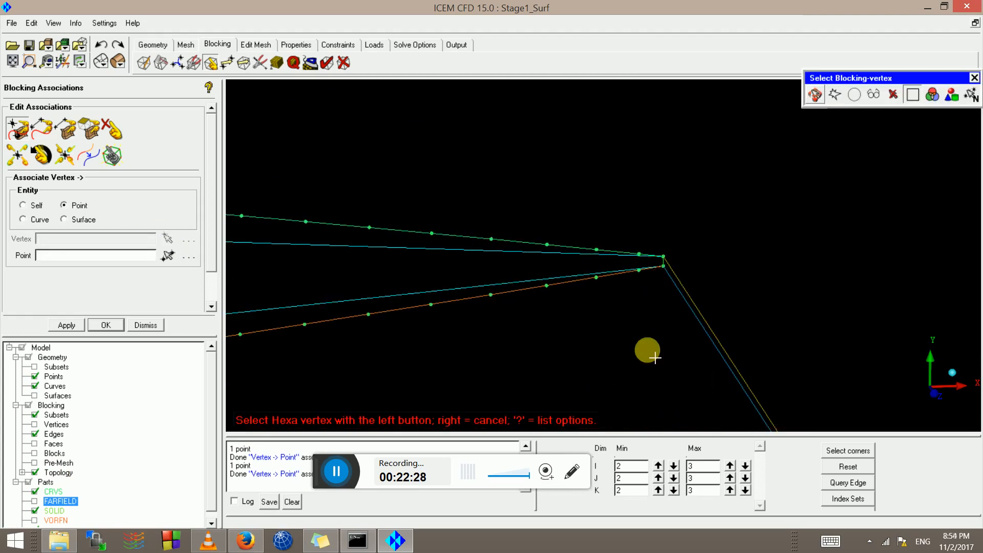
pyautogui.scroll(-3, 647, 351)
pyautogui.scroll(-4, 528, 319)
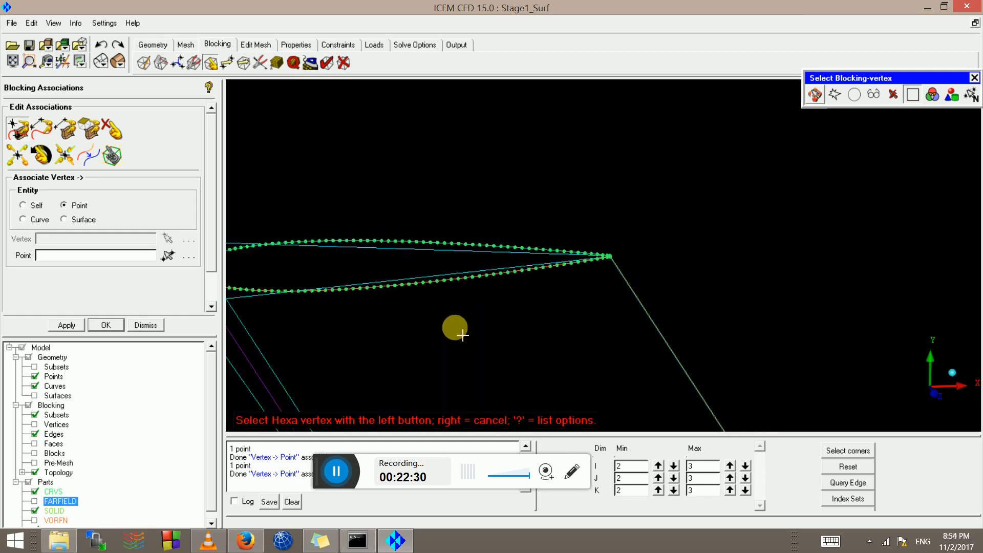
pyautogui.rightClick(383, 306)
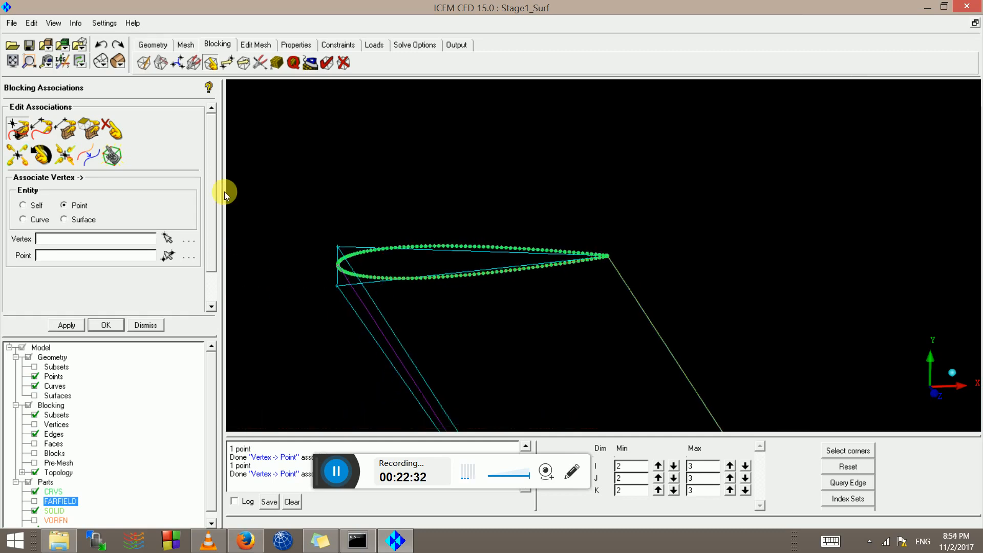
# Hide the geometry points and associate the far end's upper, leading-edge and lower block edges with its airfoil curves, projecting the vertices.
pyautogui.click(34, 376)
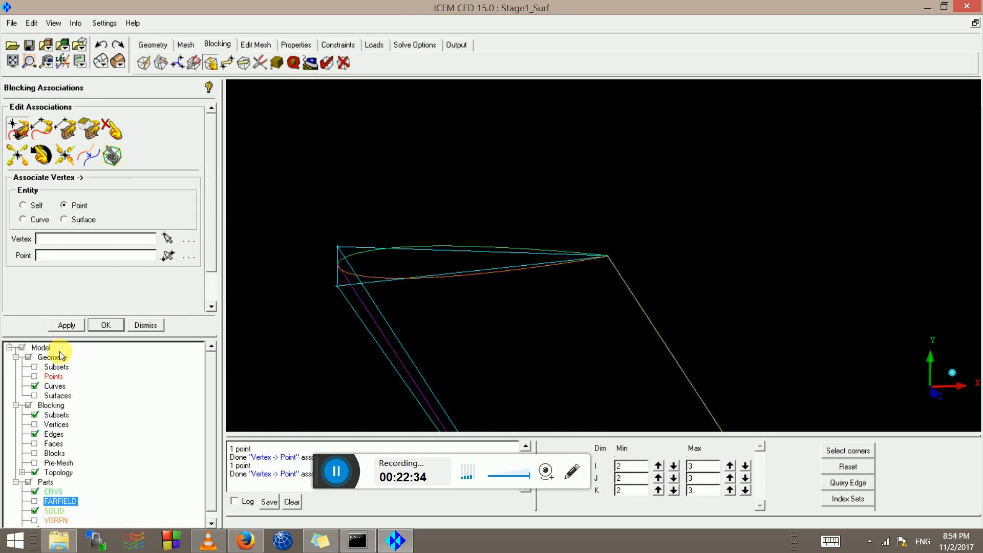
pyautogui.click(47, 138)
pyautogui.click(335, 246)
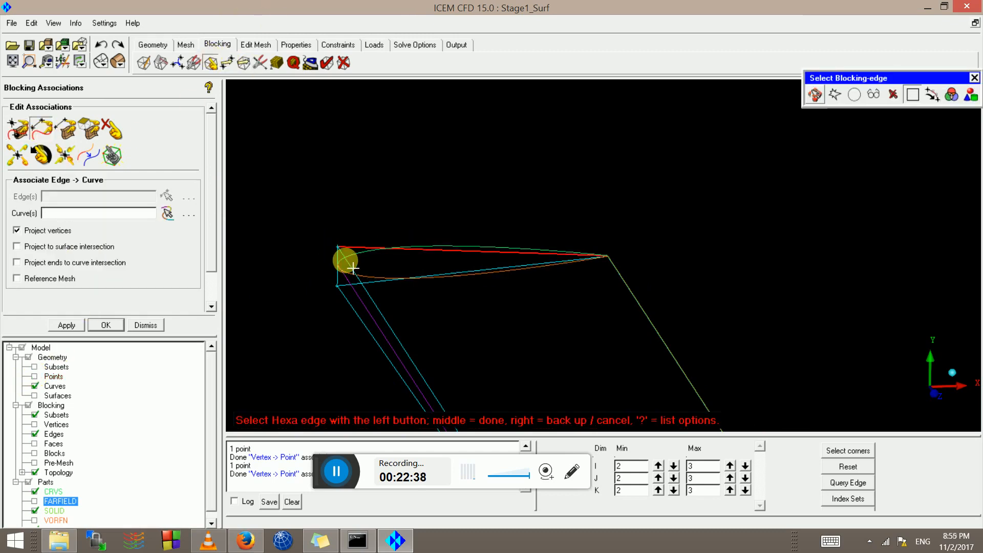
pyautogui.click(378, 280)
pyautogui.scroll(2, 410, 281)
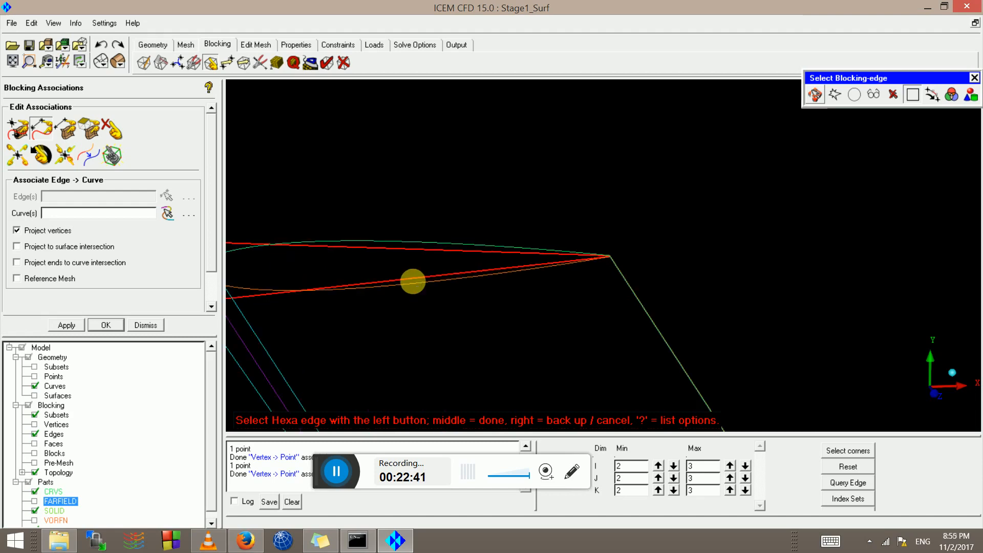
pyautogui.middleClick(412, 281)
pyautogui.click(404, 237)
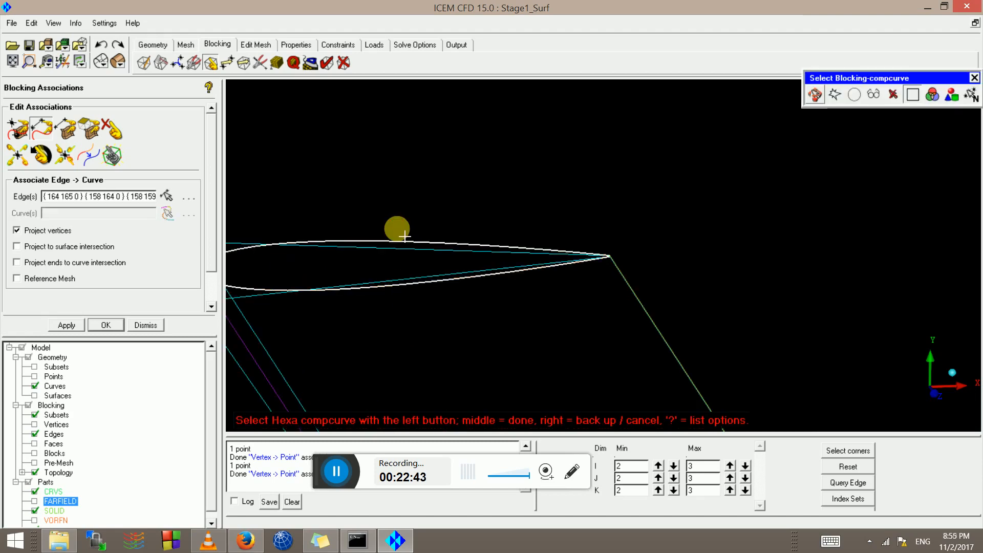
pyautogui.middleClick(404, 236)
# Examine how the block edges and vertices fit the airfoil curves around the leading edge at both wing ends.
pyautogui.scroll(-2, 384, 251)
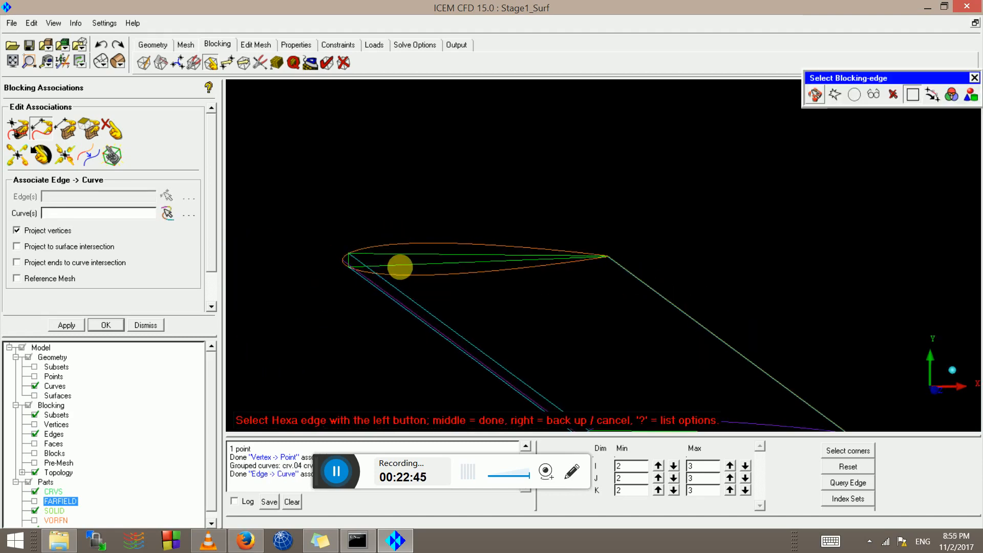
pyautogui.moveTo(399, 266); pyautogui.dragTo(507, 201)
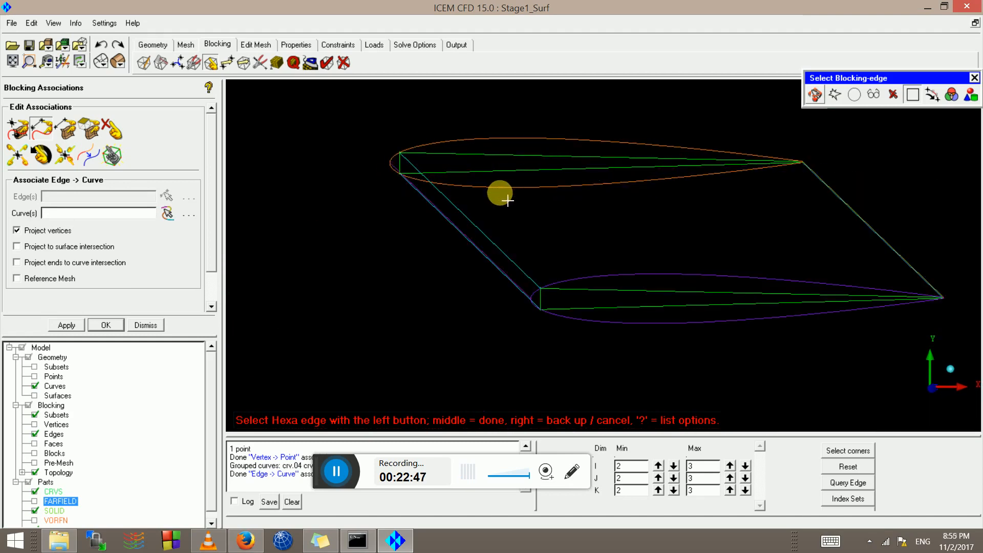
pyautogui.scroll(2, 460, 206)
pyautogui.moveTo(441, 206); pyautogui.dragTo(358, 80, button='middle')
pyautogui.scroll(2, 338, 174)
pyautogui.moveTo(334, 183); pyautogui.dragTo(578, 268, button='middle')
pyautogui.scroll(2, 494, 208)
pyautogui.middleClick(481, 268)
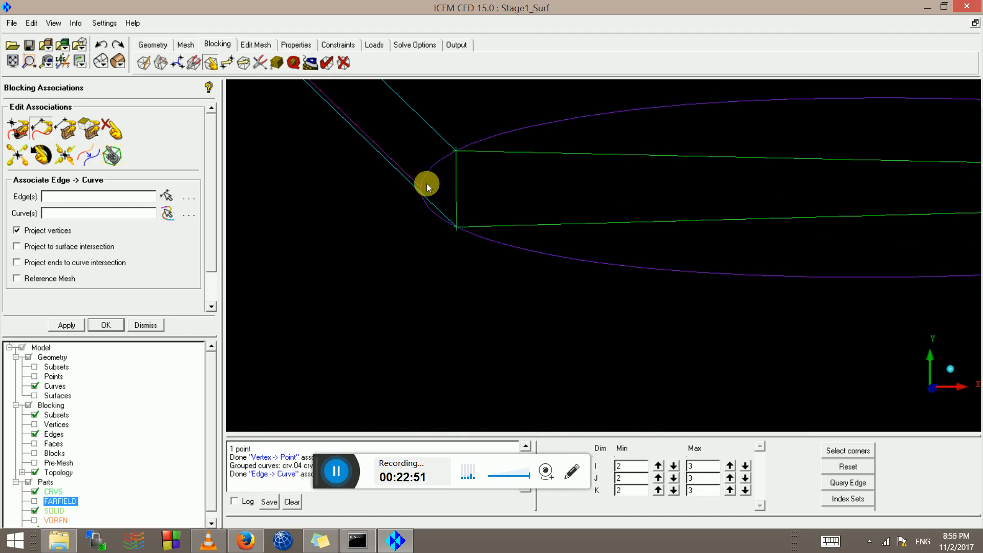
pyautogui.scroll(-2, 427, 186)
pyautogui.moveTo(434, 183); pyautogui.dragTo(498, 296, button='middle')
pyautogui.scroll(-3, 497, 296)
pyautogui.moveTo(432, 82); pyautogui.dragTo(479, 145, button='middle')
pyautogui.scroll(1, 479, 145)
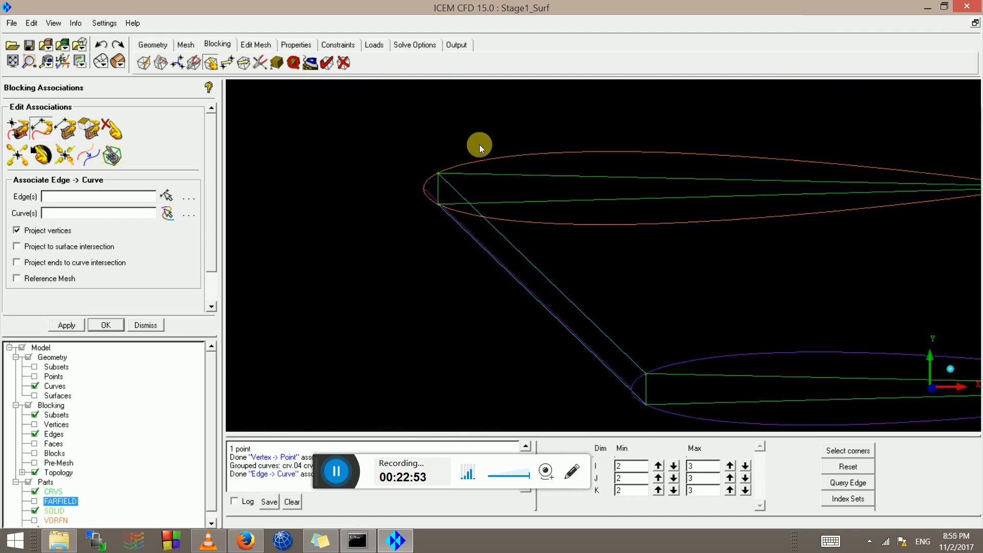
pyautogui.scroll(3, 479, 145)
pyautogui.moveTo(283, 182); pyautogui.dragTo(569, 238, button='middle')
pyautogui.scroll(3, 569, 238)
pyautogui.moveTo(536, 199); pyautogui.dragTo(529, 394, button='middle')
pyautogui.scroll(2, 458, 382)
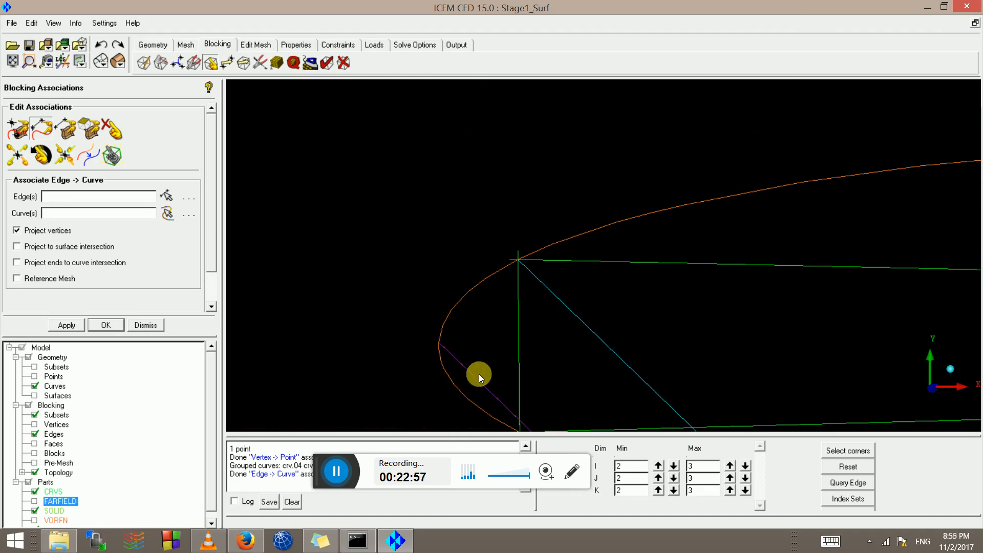
pyautogui.scroll(-2, 485, 355)
pyautogui.moveTo(476, 288); pyautogui.dragTo(401, 183, button='middle')
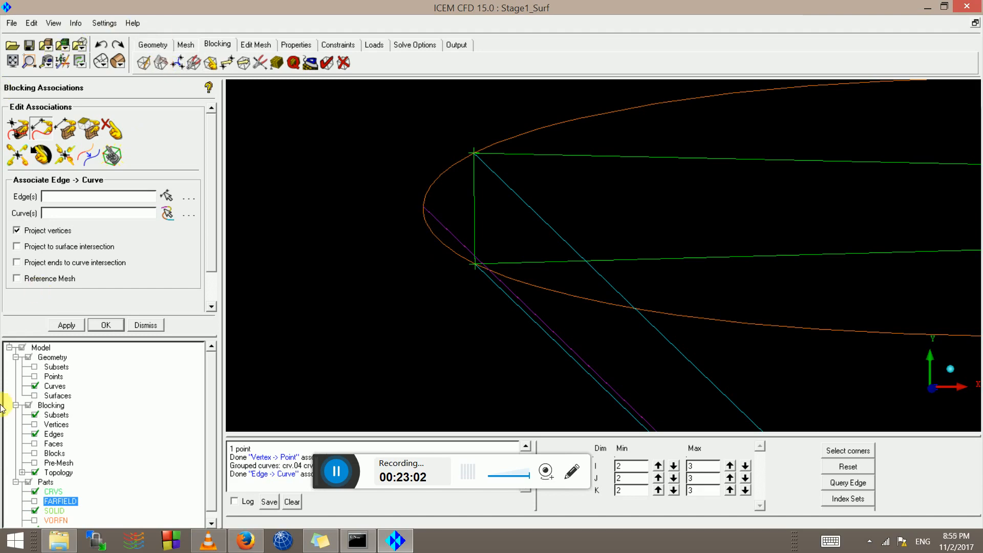
# Split the visible wing block near the middle of the far end's vertical leading-edge block edge.
pyautogui.click(16, 129)
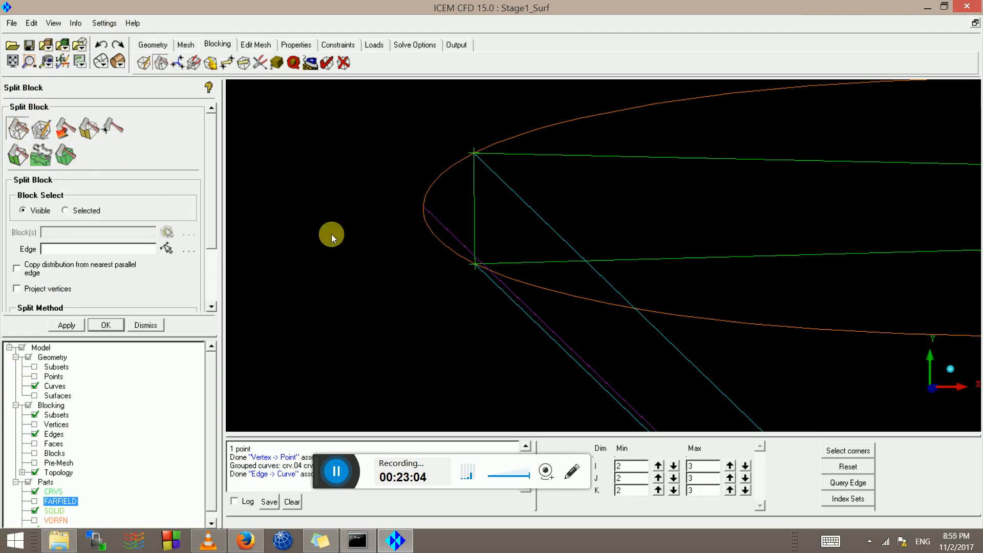
pyautogui.click(474, 209)
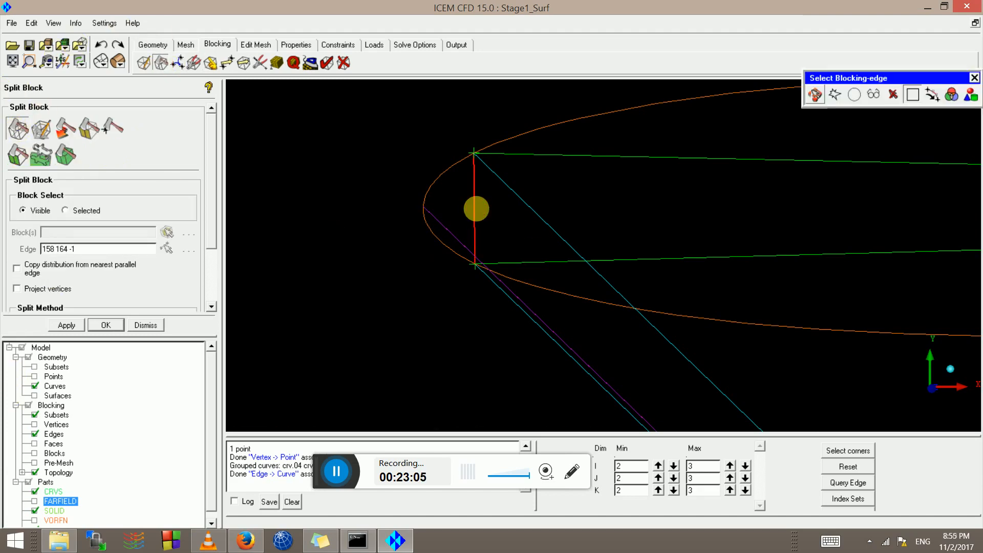
pyautogui.click(470, 210)
pyautogui.scroll(1, 449, 223)
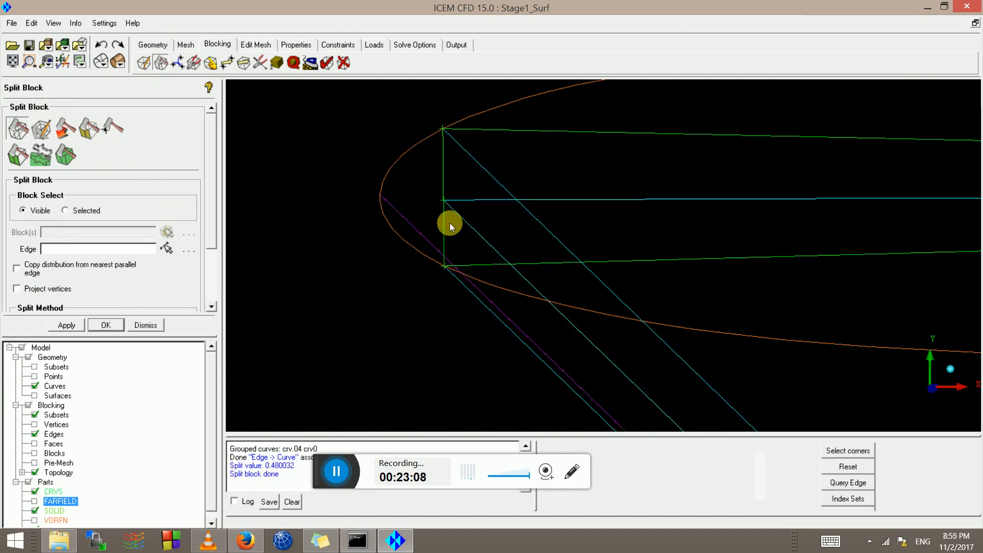
pyautogui.middleClick(447, 222)
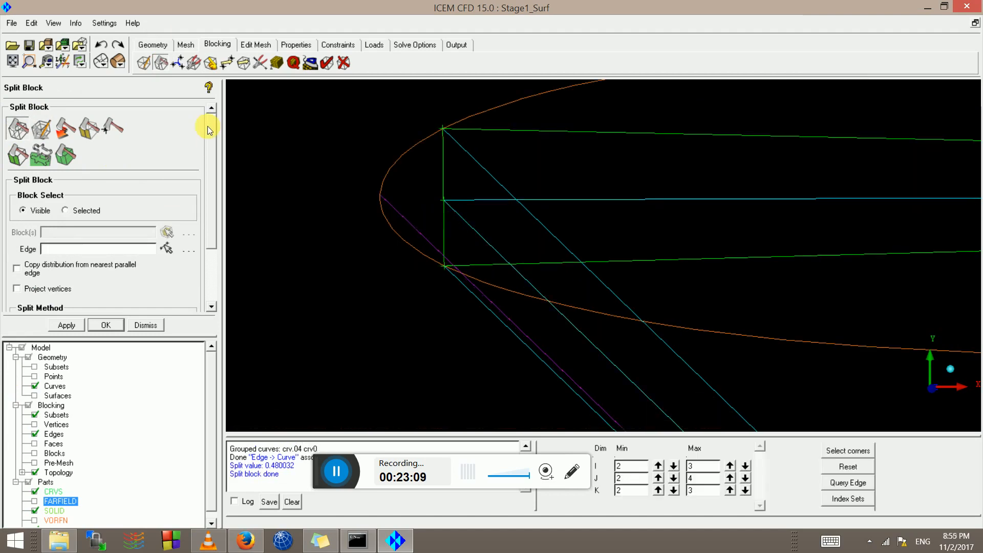
# Associate the split's new leading-edge vertex at the far end with the airfoil's nose point, with the geometry points displayed.
pyautogui.click(210, 63)
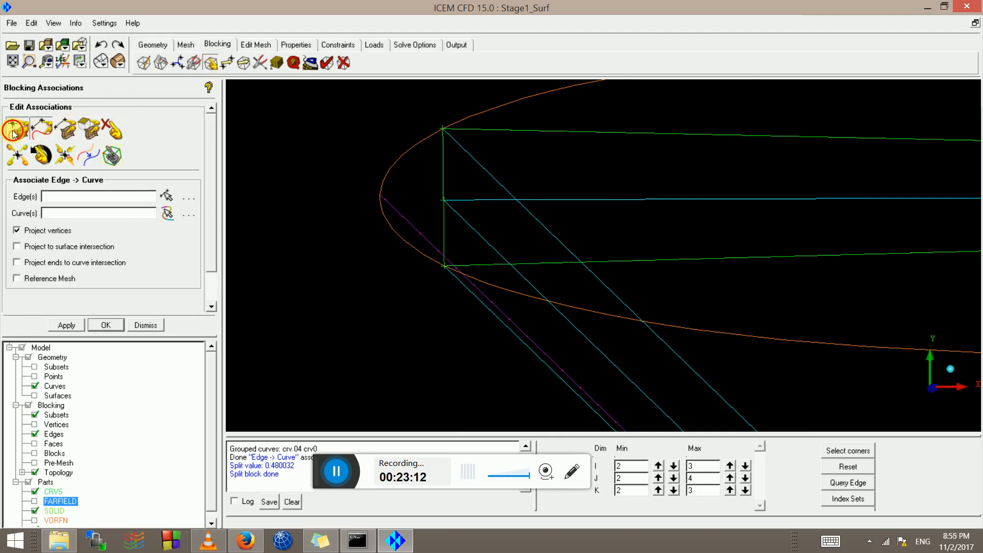
pyautogui.click(14, 131)
pyautogui.click(450, 201)
pyautogui.scroll(3, 583, 284)
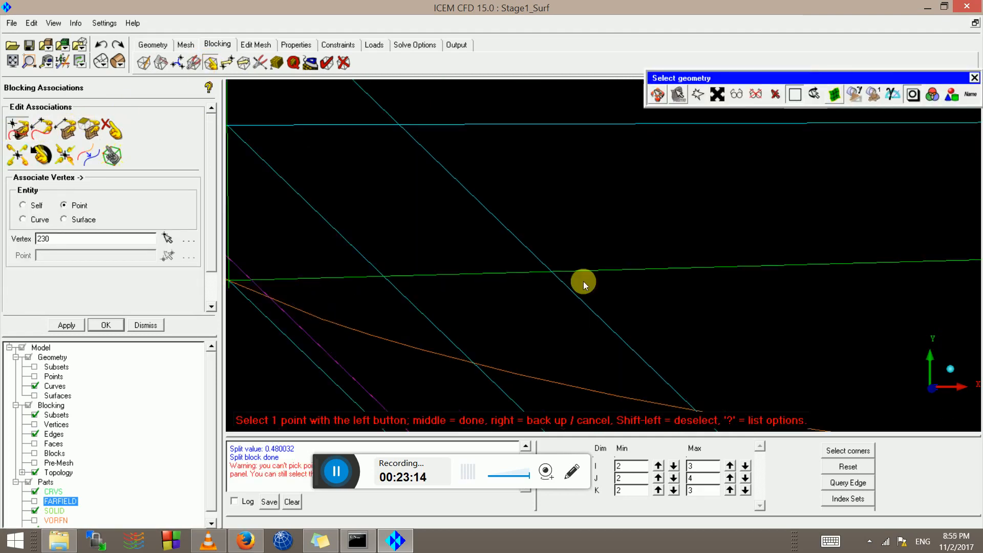
pyautogui.moveTo(583, 282); pyautogui.dragTo(947, 368, button='middle')
pyautogui.scroll(3, 386, 203)
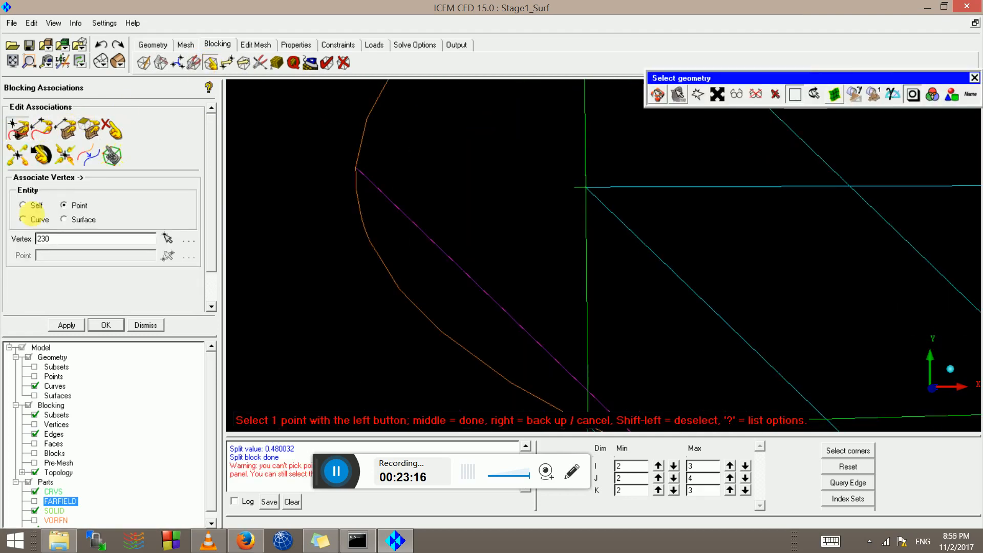
pyautogui.click(35, 376)
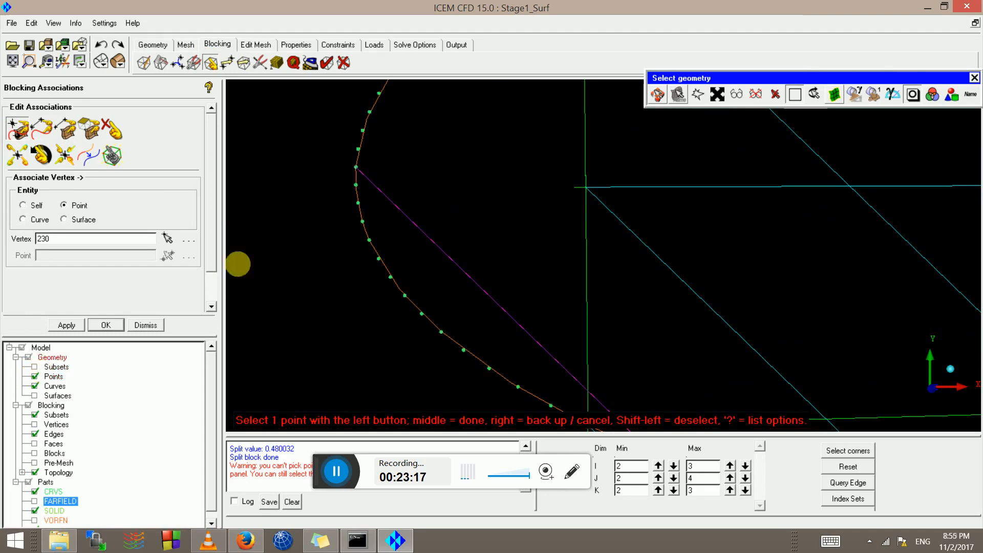
pyautogui.click(357, 169)
pyautogui.scroll(-4, 566, 267)
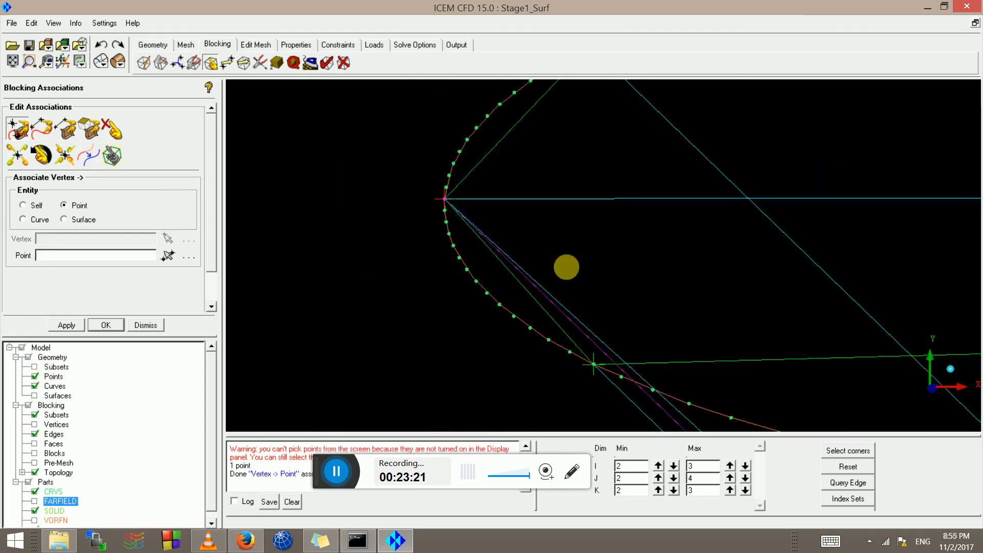
# Associate the split's new leading-edge vertex at the wing's near end with that airfoil's nose point.
pyautogui.scroll(-5, 609, 280)
pyautogui.moveTo(743, 391); pyautogui.dragTo(333, 20, button='middle')
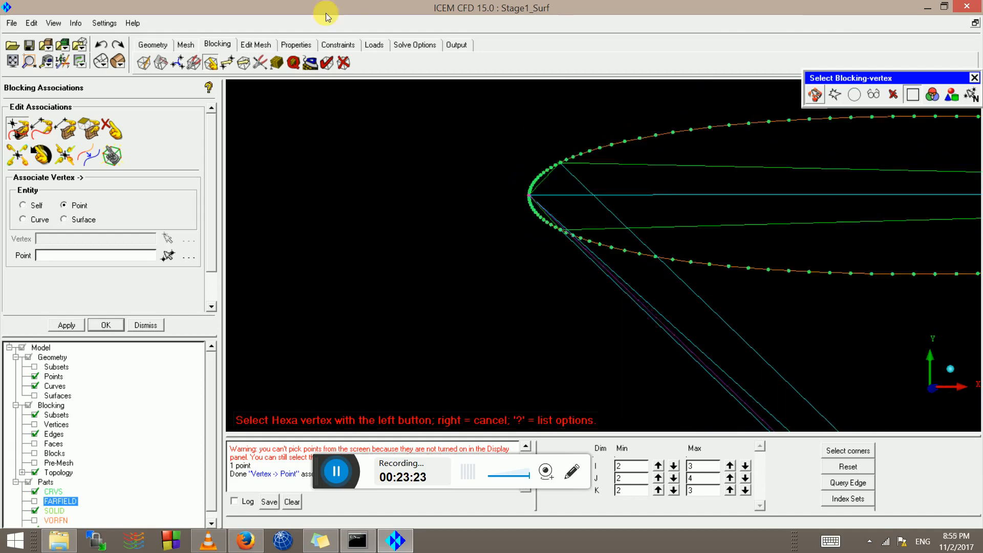
pyautogui.scroll(7, 604, 287)
pyautogui.moveTo(780, 354); pyautogui.dragTo(643, 199, button='middle')
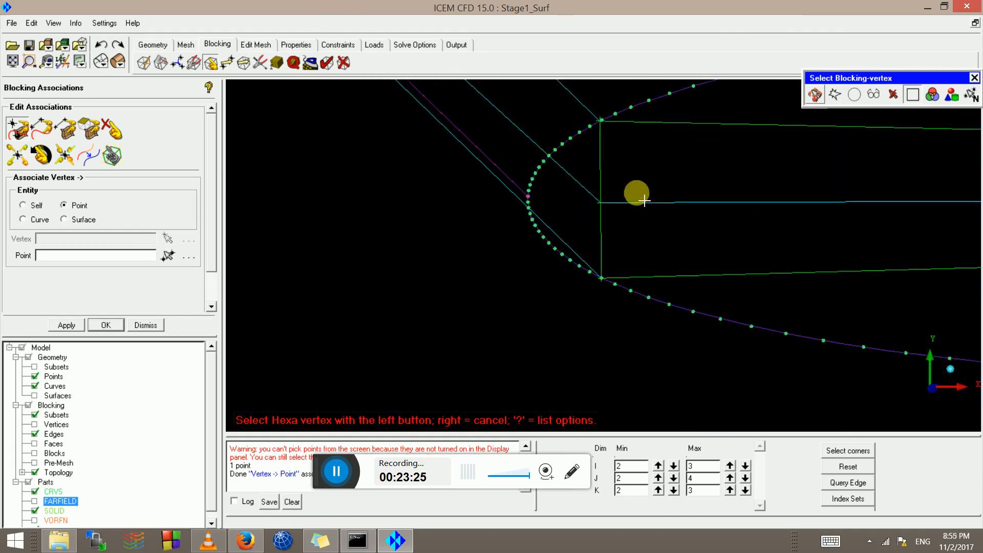
pyautogui.scroll(5, 635, 195)
pyautogui.click(597, 179)
pyautogui.scroll(5, 636, 268)
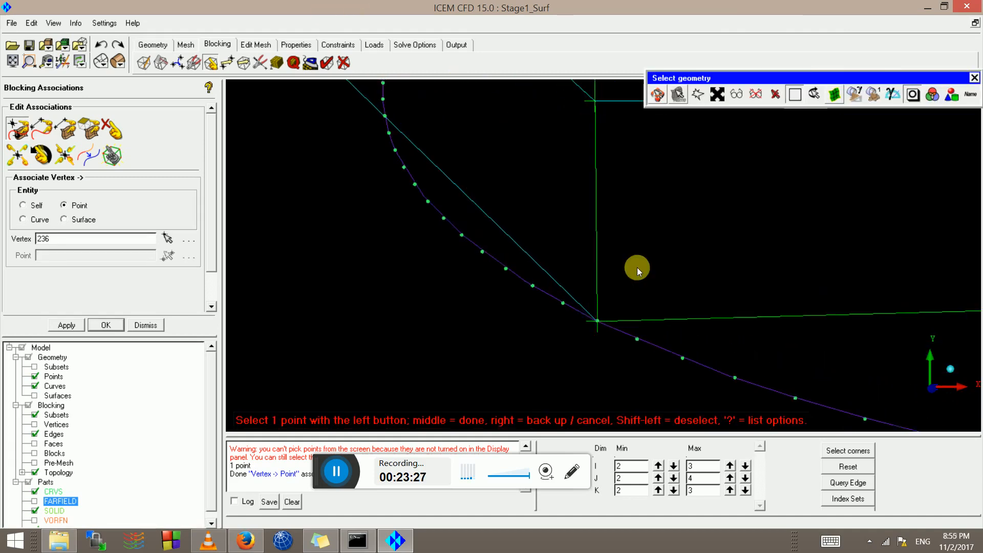
pyautogui.moveTo(636, 268); pyautogui.dragTo(852, 396, button='middle')
pyautogui.click(608, 216)
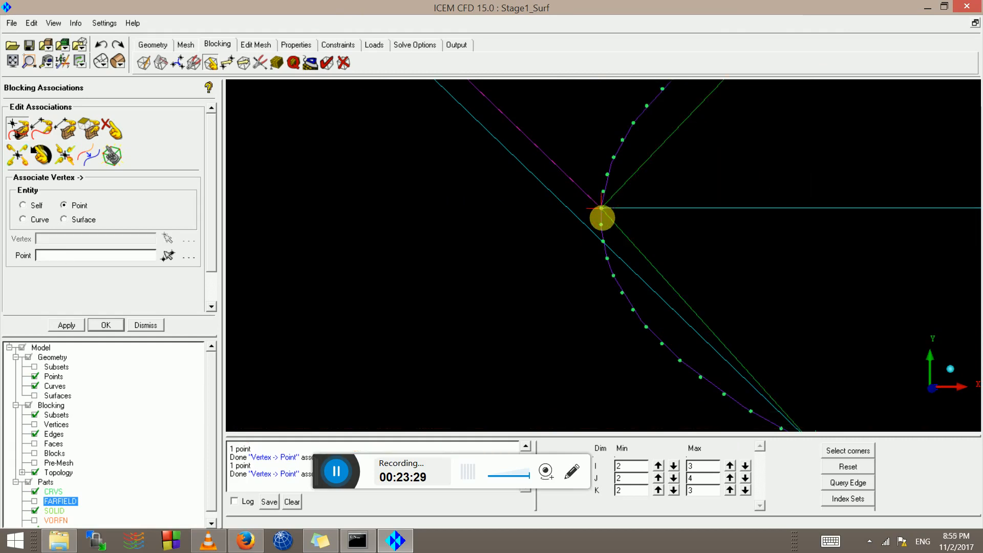
pyautogui.scroll(-3, 634, 210)
pyautogui.scroll(-4, 641, 235)
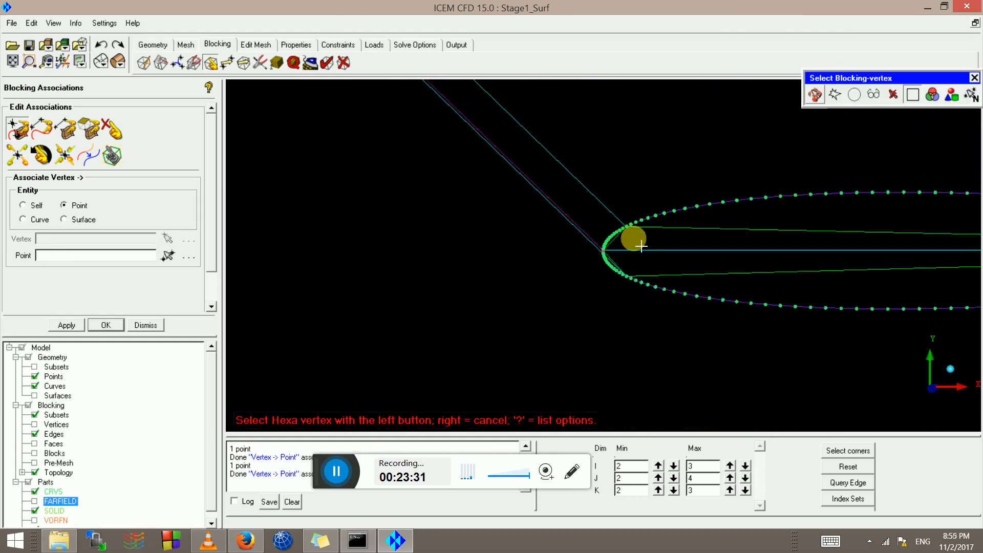
pyautogui.moveTo(495, 111); pyautogui.dragTo(526, 208, button='middle')
pyautogui.scroll(-3, 625, 236)
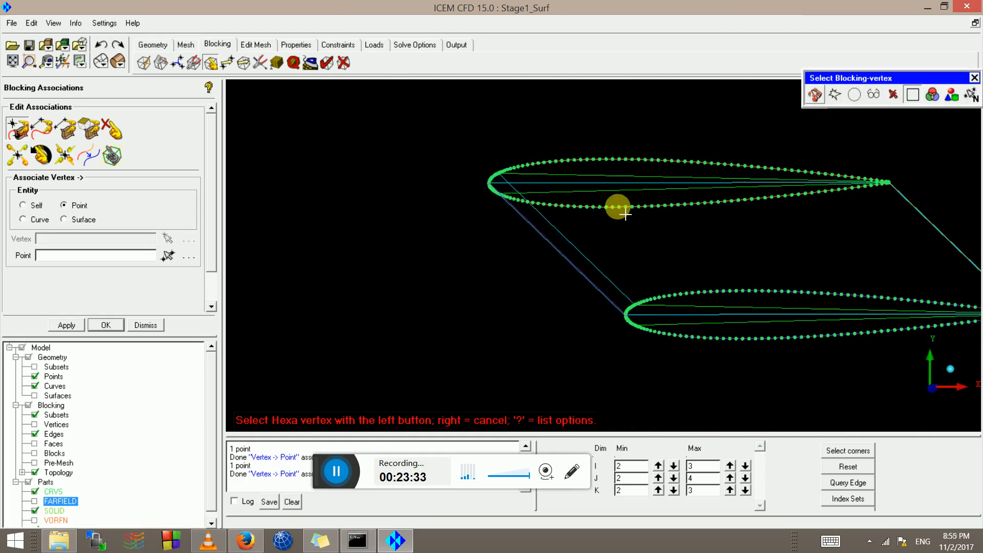
pyautogui.rightClick(581, 214)
# Associate the spanwise block edge between the two nose vertices with the wing's leading-edge curve, projecting the vertices.
pyautogui.scroll(4, 647, 264)
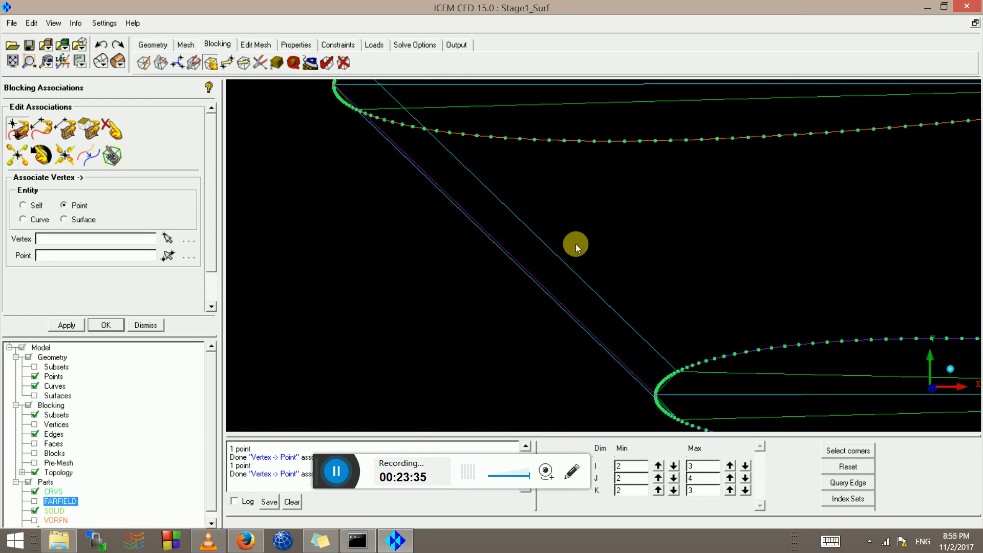
pyautogui.moveTo(575, 244); pyautogui.dragTo(613, 375, button='middle')
pyautogui.scroll(-2, 613, 376)
pyautogui.moveTo(520, 190); pyautogui.dragTo(2, 303)
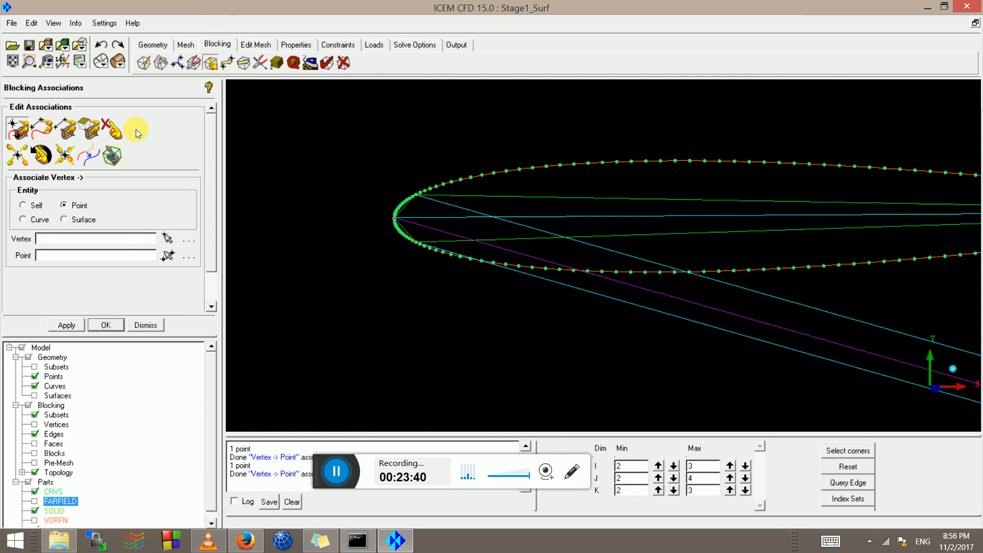
pyautogui.click(46, 124)
pyautogui.scroll(2, 294, 247)
pyautogui.scroll(-2, 376, 231)
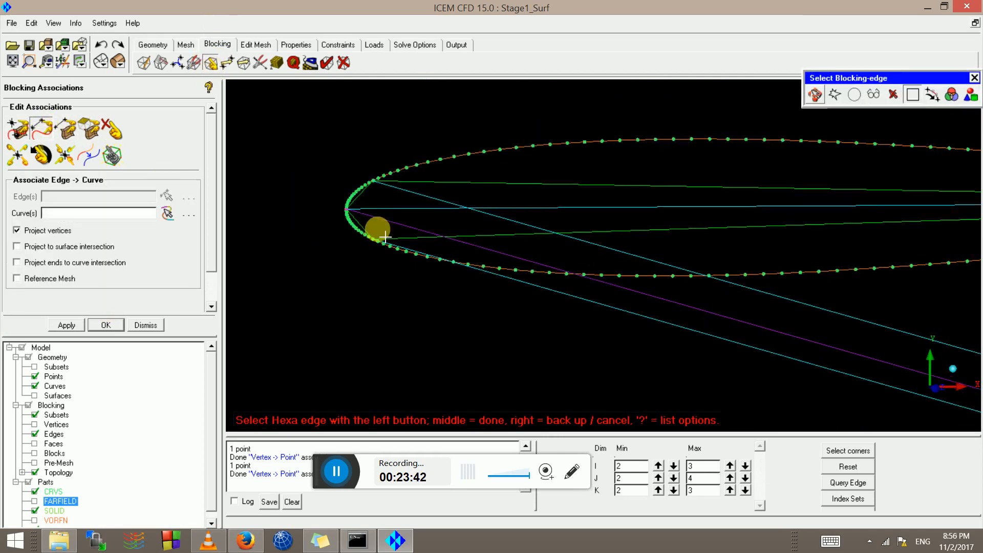
pyautogui.moveTo(397, 248); pyautogui.dragTo(485, 235)
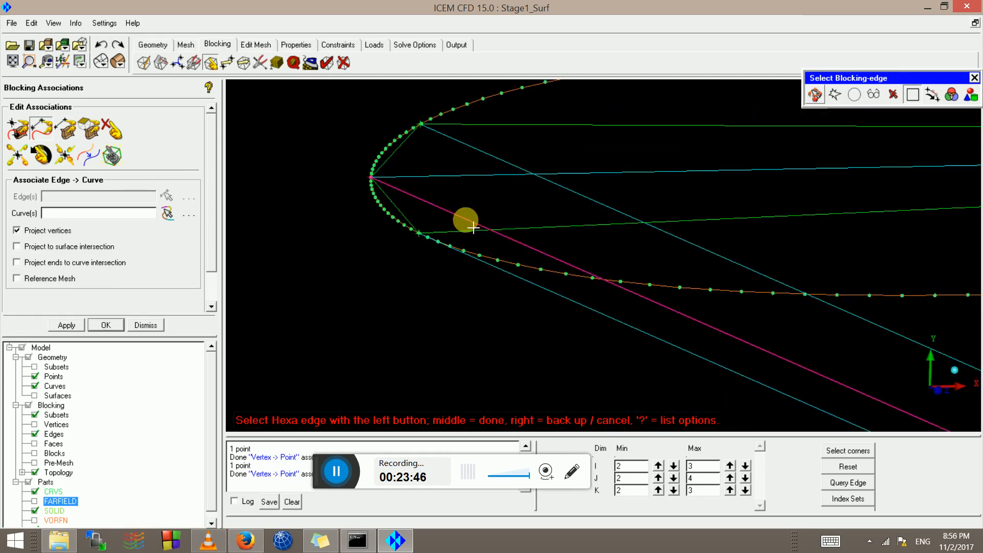
pyautogui.middleClick(473, 230)
pyautogui.click(473, 229)
pyautogui.middleClick(473, 228)
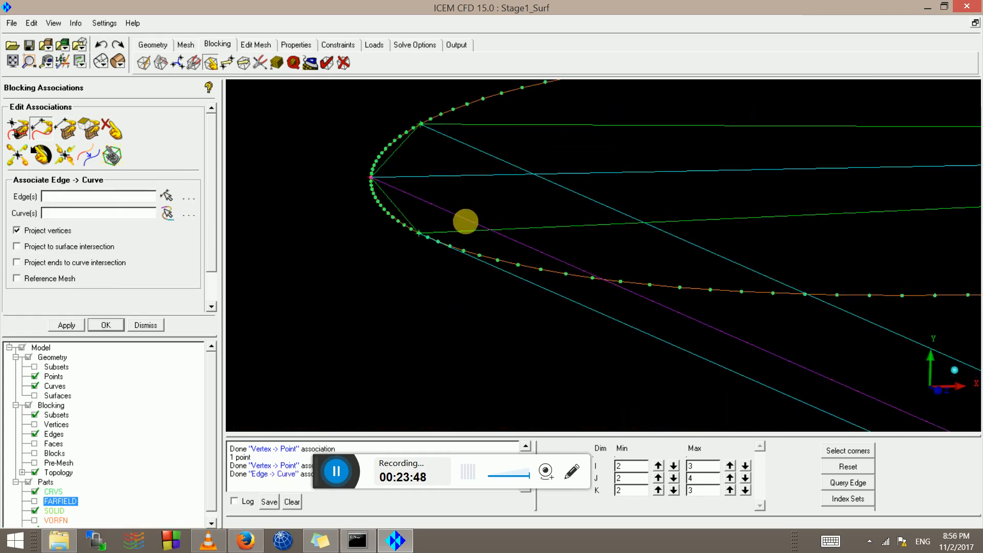
pyautogui.scroll(-5, 473, 228)
pyautogui.moveTo(601, 284); pyautogui.dragTo(561, 290)
pyautogui.scroll(3, 562, 290)
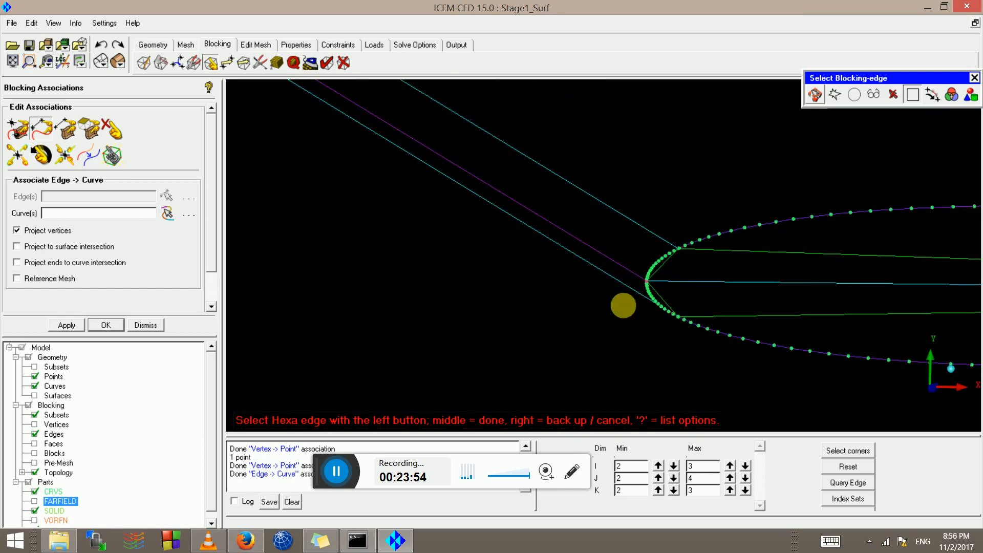
pyautogui.moveTo(623, 305); pyautogui.dragTo(553, 268, button='middle')
pyautogui.middleClick(546, 242)
pyautogui.moveTo(561, 226); pyautogui.dragTo(526, 186)
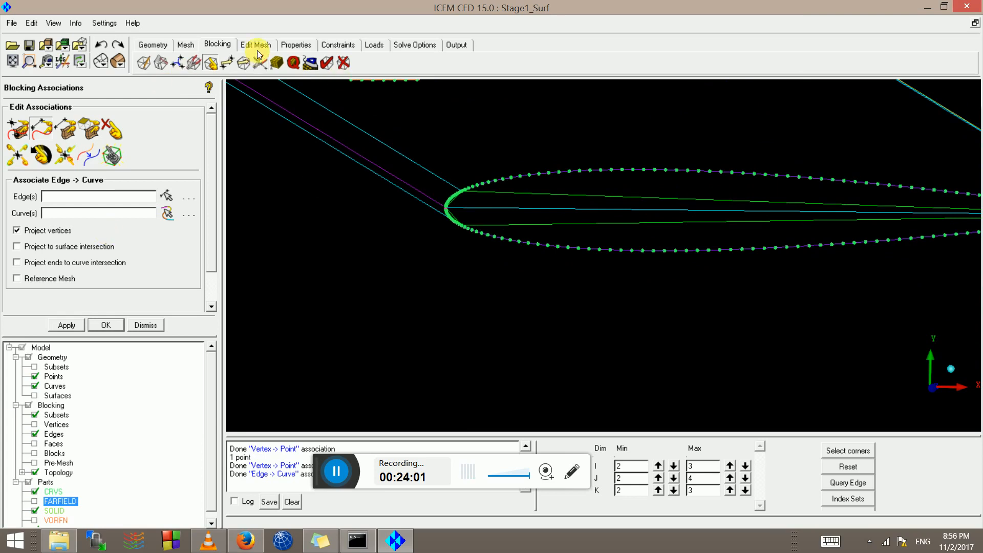
# Split the near end's lower and upper nose block edges with the Linear method, moving the split points onto the airfoil curve.
pyautogui.click(262, 70)
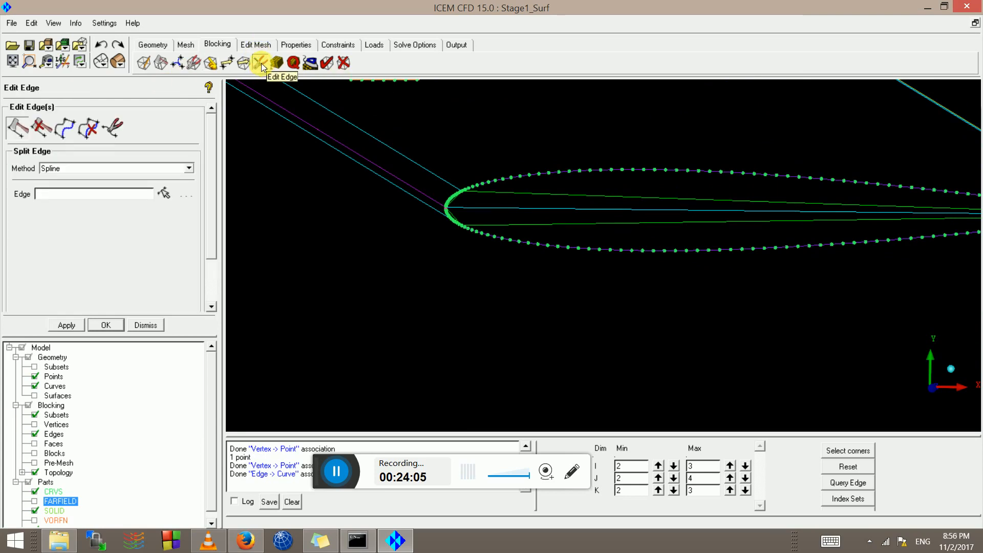
pyautogui.click(50, 168)
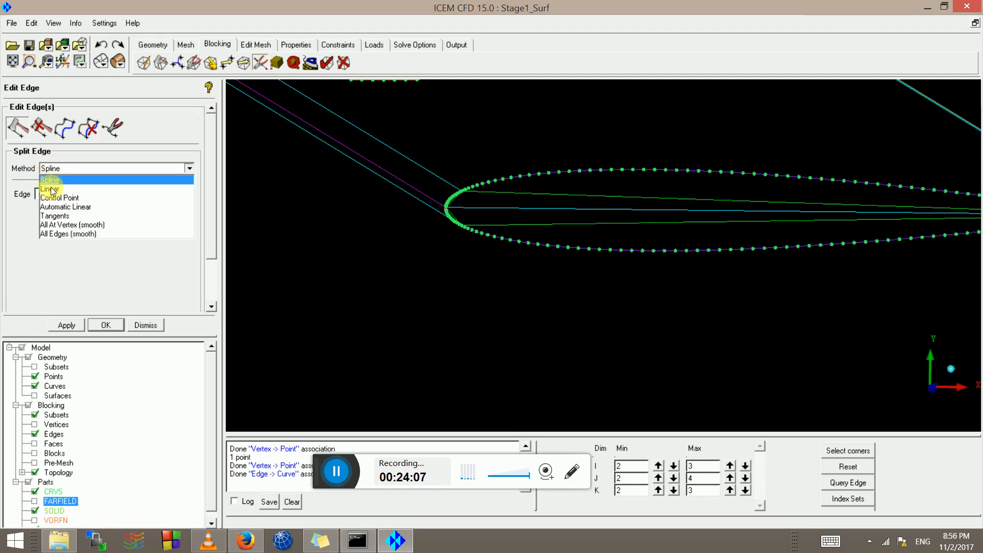
pyautogui.click(51, 191)
pyautogui.scroll(3, 392, 189)
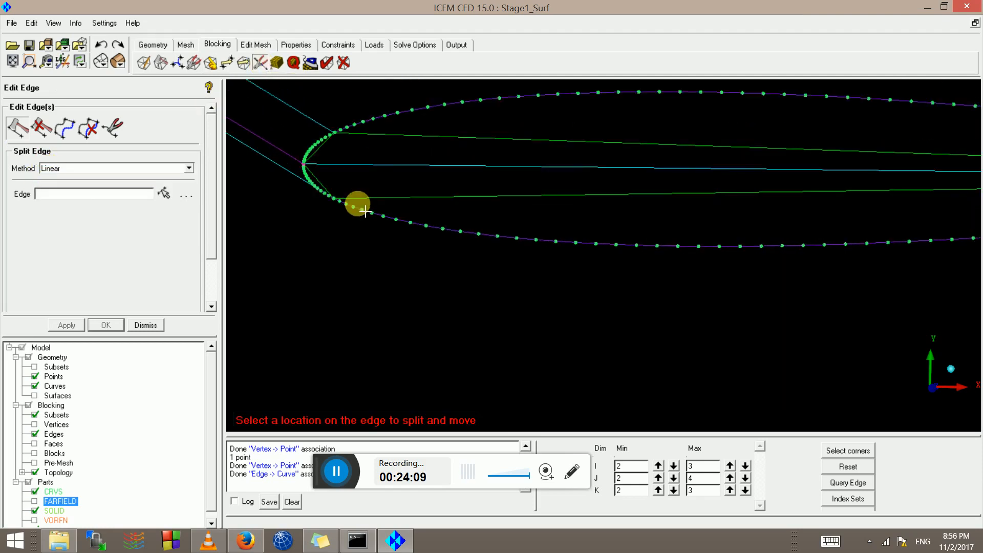
pyautogui.scroll(2, 368, 212)
pyautogui.moveTo(416, 220); pyautogui.dragTo(689, 319, button='middle')
pyautogui.scroll(4, 390, 247)
pyautogui.moveTo(304, 218); pyautogui.dragTo(892, 394, button='middle')
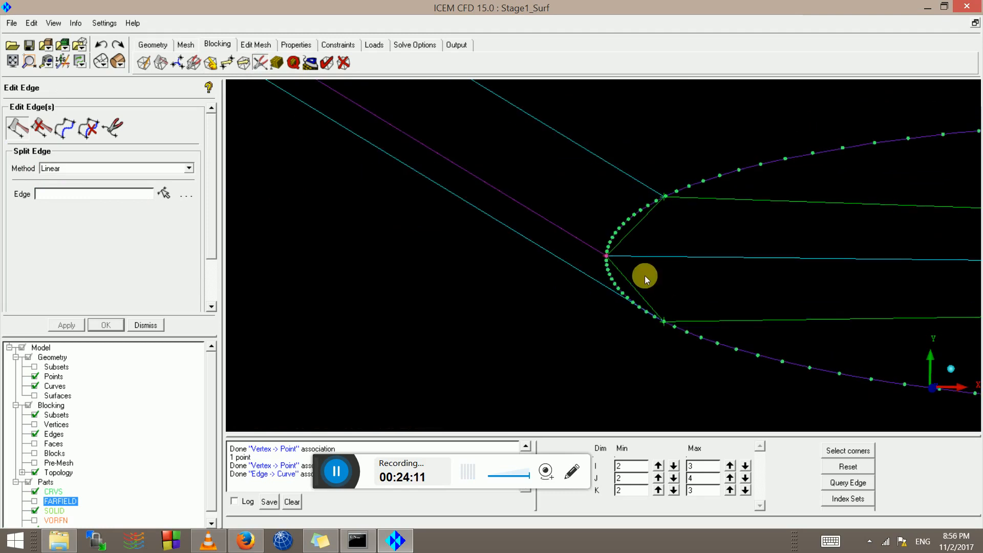
pyautogui.scroll(2, 645, 279)
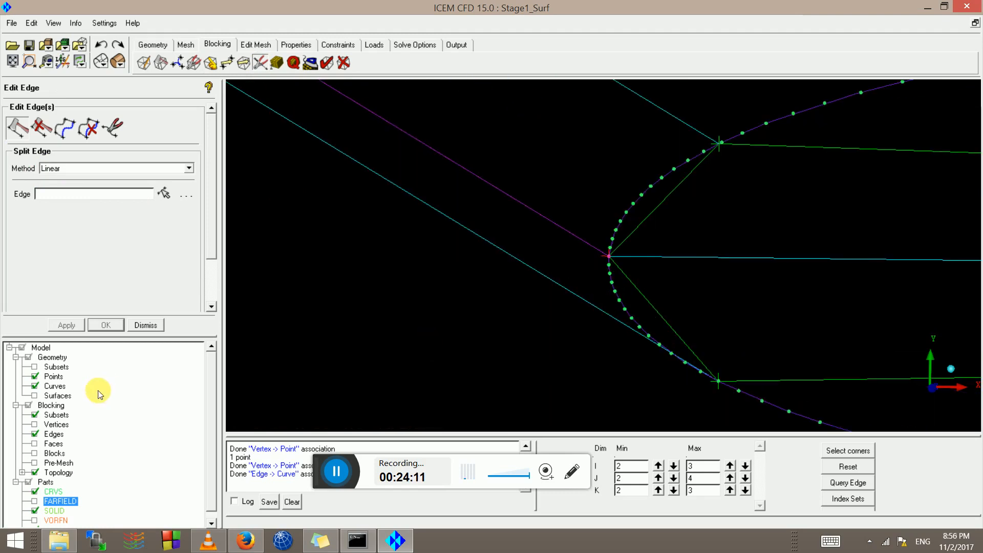
pyautogui.click(164, 193)
pyautogui.moveTo(633, 288); pyautogui.dragTo(662, 366)
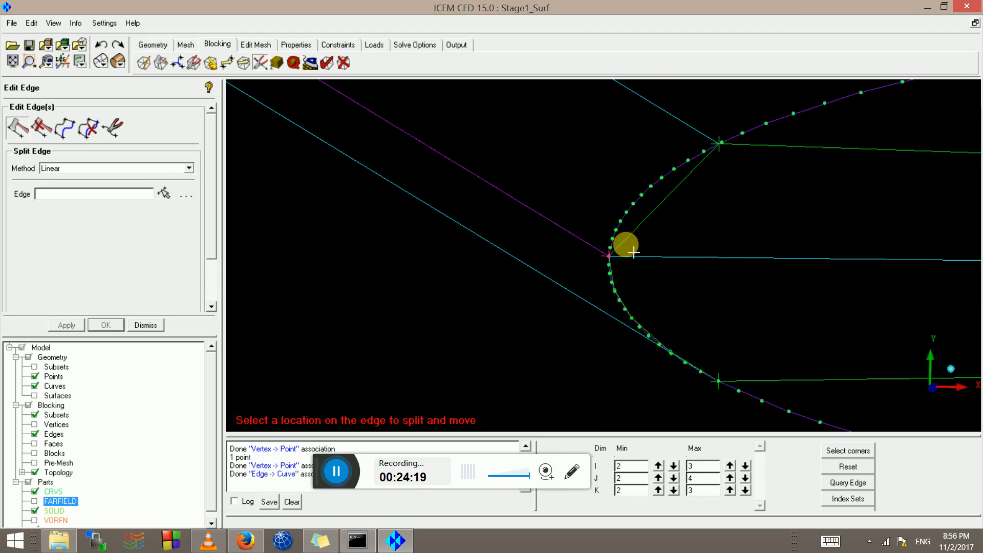
pyautogui.moveTo(624, 241); pyautogui.dragTo(665, 158)
pyautogui.moveTo(761, 83); pyautogui.dragTo(661, 247, button='right')
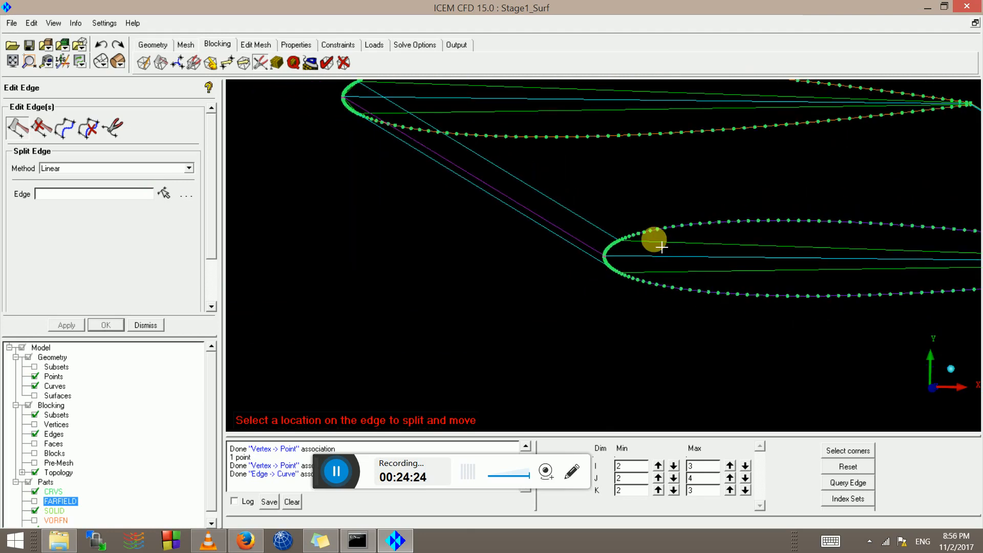
# Split the near end's long upper and lower block edges at several front and mid-chord locations, moving each split point onto the airfoil curve.
pyautogui.moveTo(660, 250); pyautogui.dragTo(745, 220)
pyautogui.moveTo(827, 229); pyautogui.dragTo(843, 202)
pyautogui.moveTo(889, 223); pyautogui.dragTo(916, 219)
pyautogui.moveTo(686, 296); pyautogui.dragTo(814, 296)
pyautogui.moveTo(891, 288); pyautogui.dragTo(909, 303)
pyautogui.scroll(-2, 919, 290)
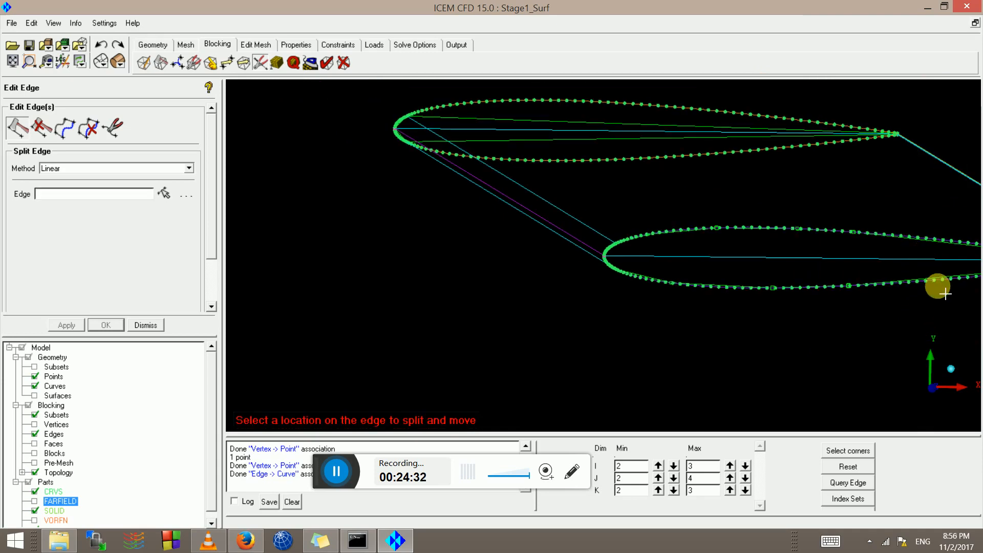
pyautogui.scroll(-4, 919, 279)
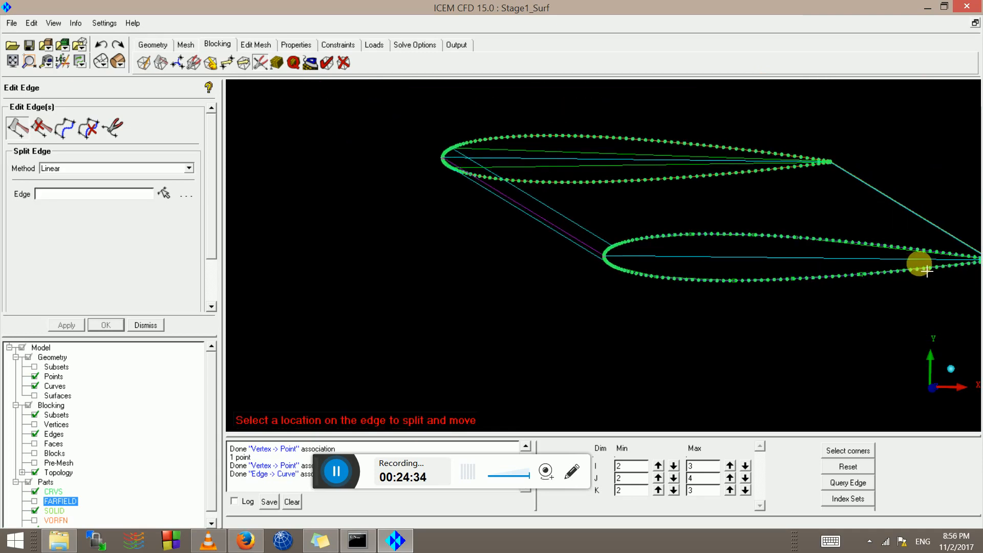
# Add one linear split near the trailing edge to each of the near end's upper and lower block edges, placed on the airfoil curve.
pyautogui.moveTo(918, 276); pyautogui.dragTo(647, 221, button='middle')
pyautogui.scroll(5, 651, 202)
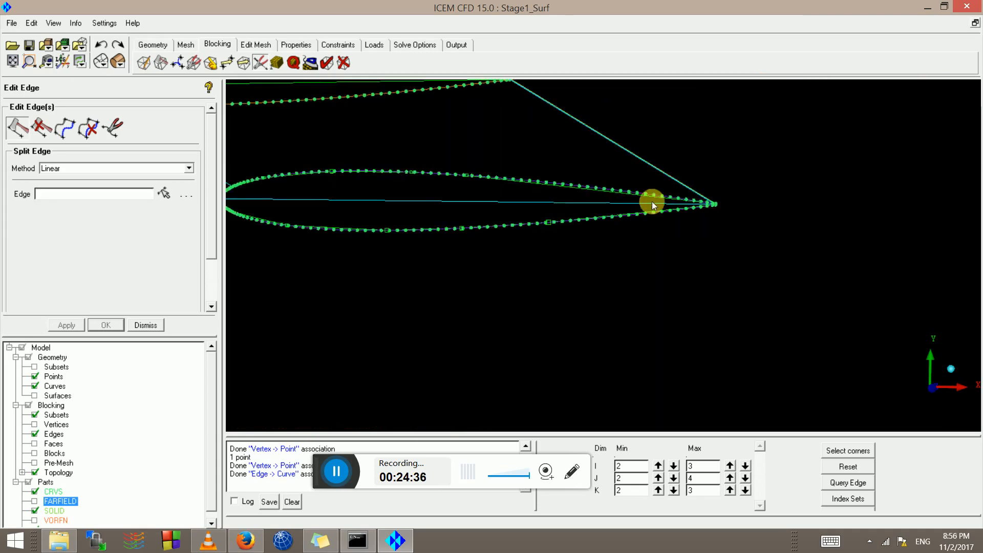
pyautogui.moveTo(729, 212); pyautogui.dragTo(597, 288, button='middle')
pyautogui.scroll(7, 609, 279)
pyautogui.moveTo(539, 221); pyautogui.dragTo(529, 275, button='middle')
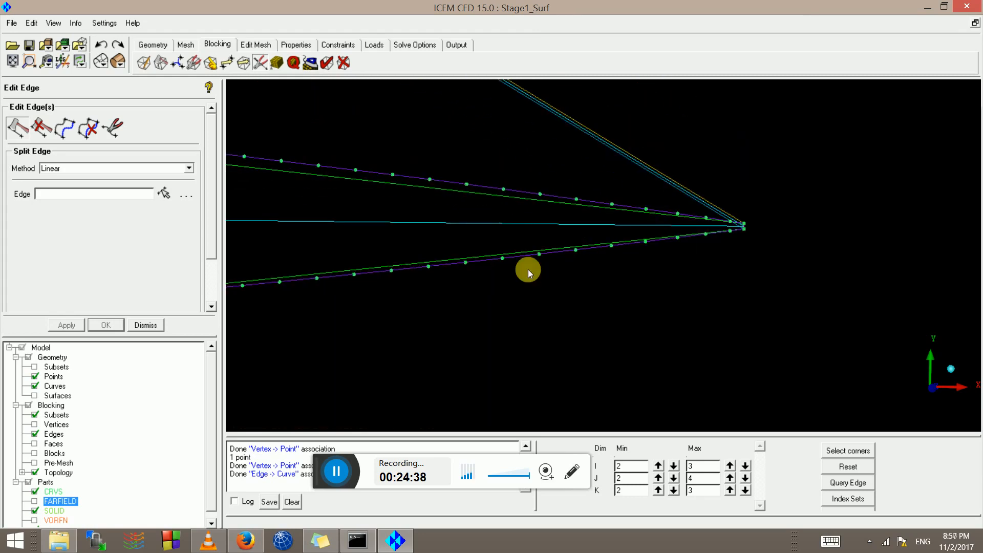
pyautogui.click(168, 200)
pyautogui.scroll(3, 465, 255)
pyautogui.moveTo(468, 255); pyautogui.dragTo(462, 243)
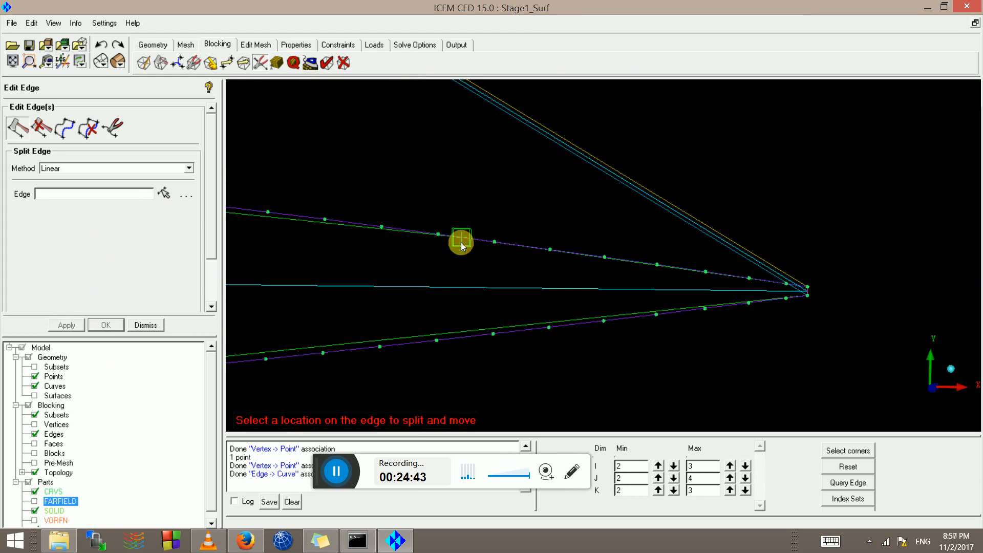
pyautogui.click(490, 341)
pyautogui.scroll(-2, 420, 306)
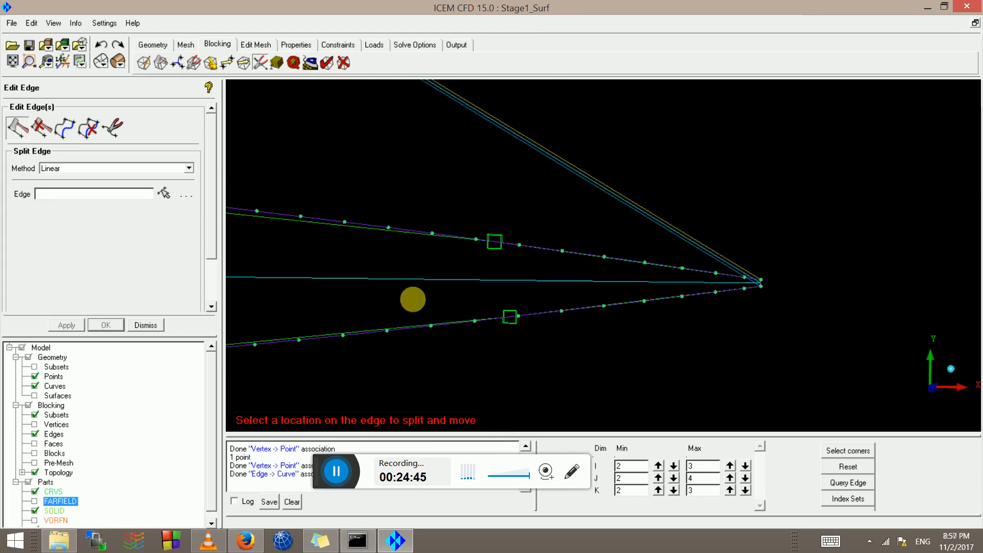
# Add two more linear splits farther forward on each of the near end's upper and lower block edges, following the airfoil's rear section.
pyautogui.moveTo(329, 224); pyautogui.dragTo(325, 214)
pyautogui.scroll(-2, 325, 215)
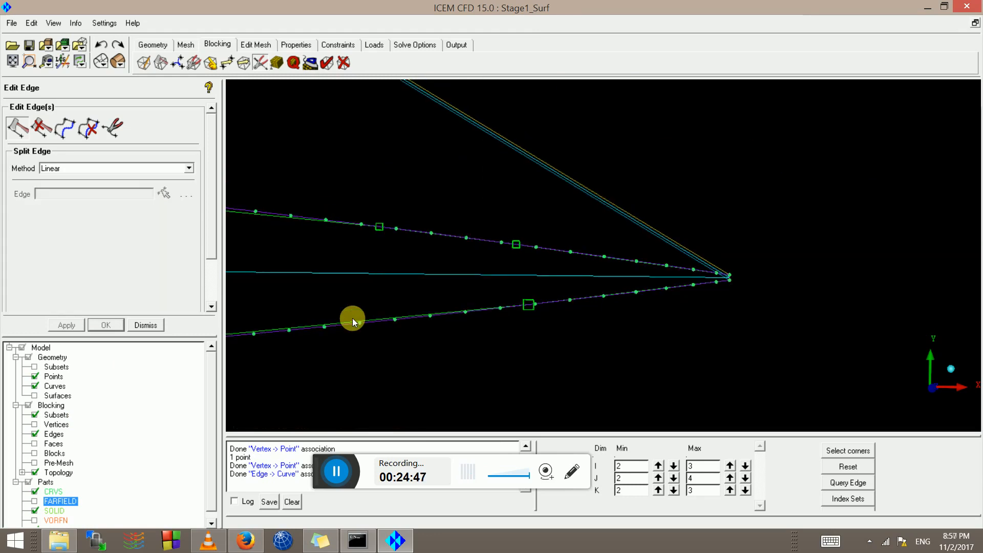
pyautogui.moveTo(381, 320); pyautogui.dragTo(383, 331)
pyautogui.scroll(-1, 331, 222)
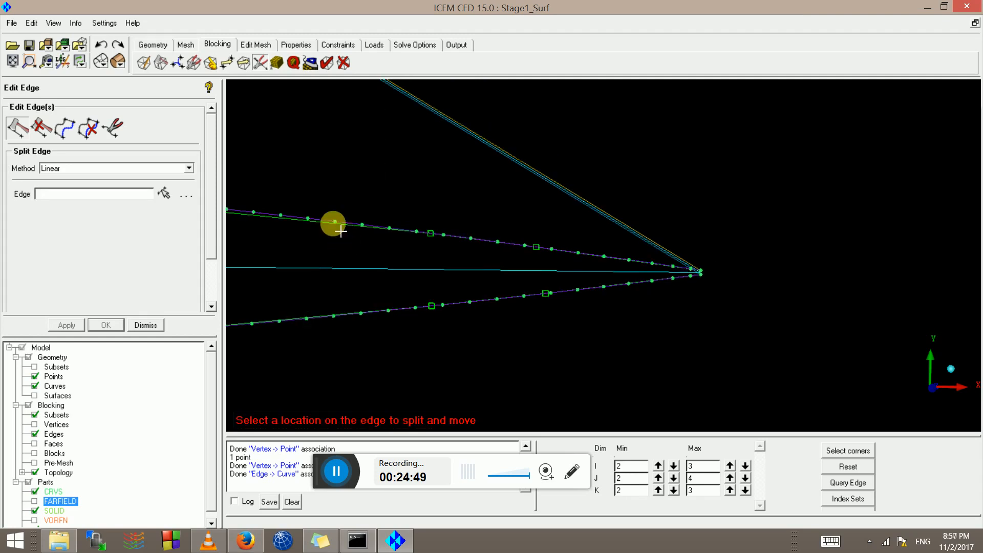
pyautogui.click(325, 221)
pyautogui.click(331, 317)
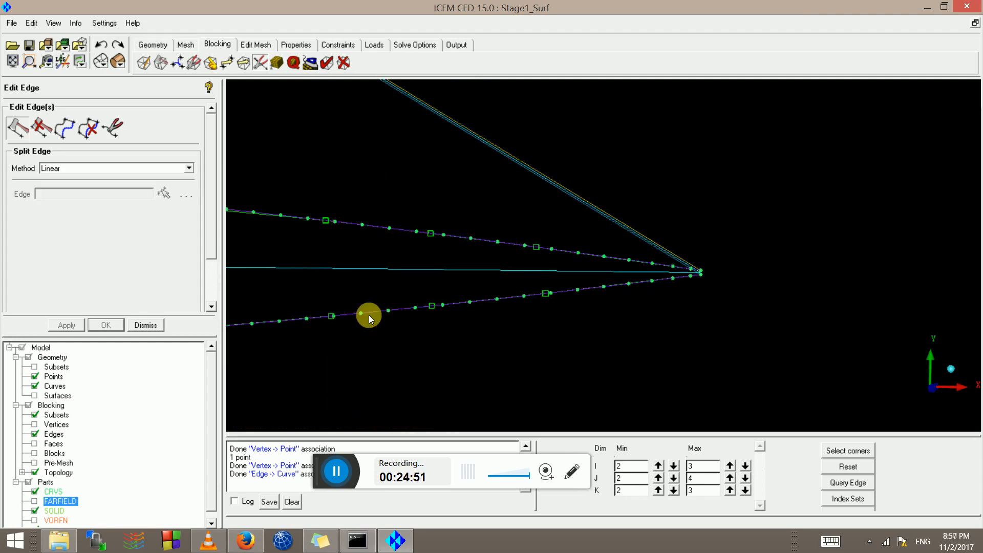
pyautogui.scroll(-1, 367, 277)
pyautogui.scroll(-4, 361, 226)
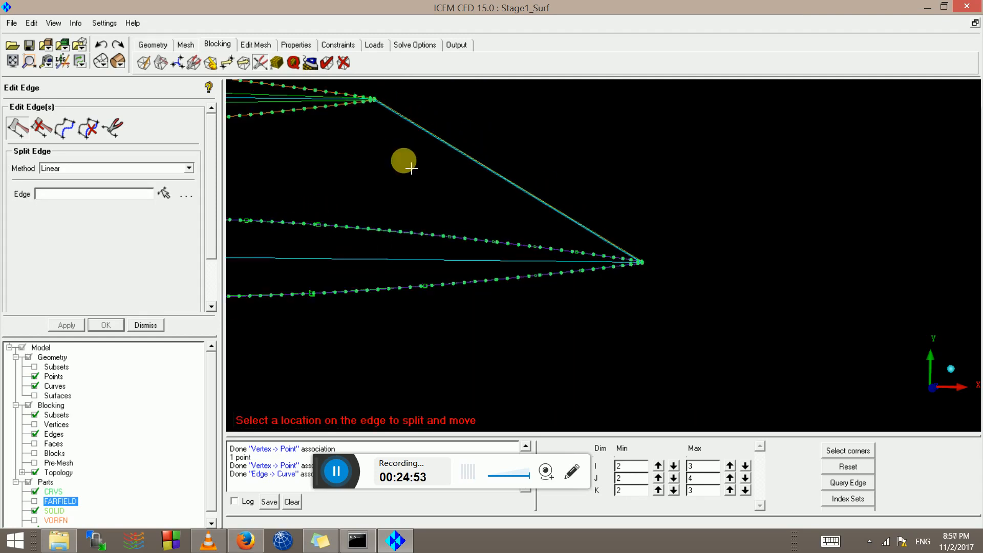
pyautogui.middleClick(401, 210)
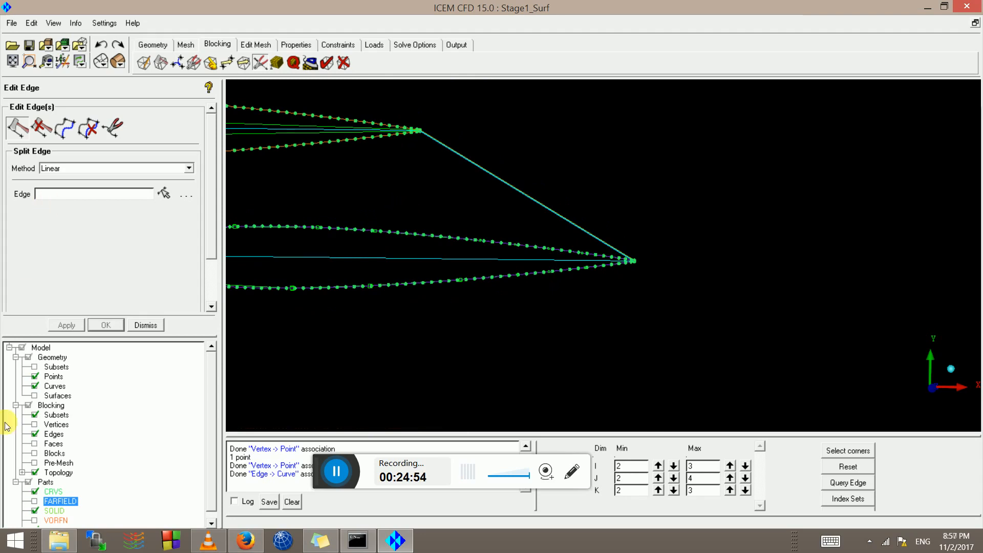
# Hide the geometry points and examine the near end's split edges and the far end's leading-edge block edges against the curves.
pyautogui.click(35, 375)
pyautogui.scroll(2, 318, 311)
pyautogui.scroll(-4, 451, 208)
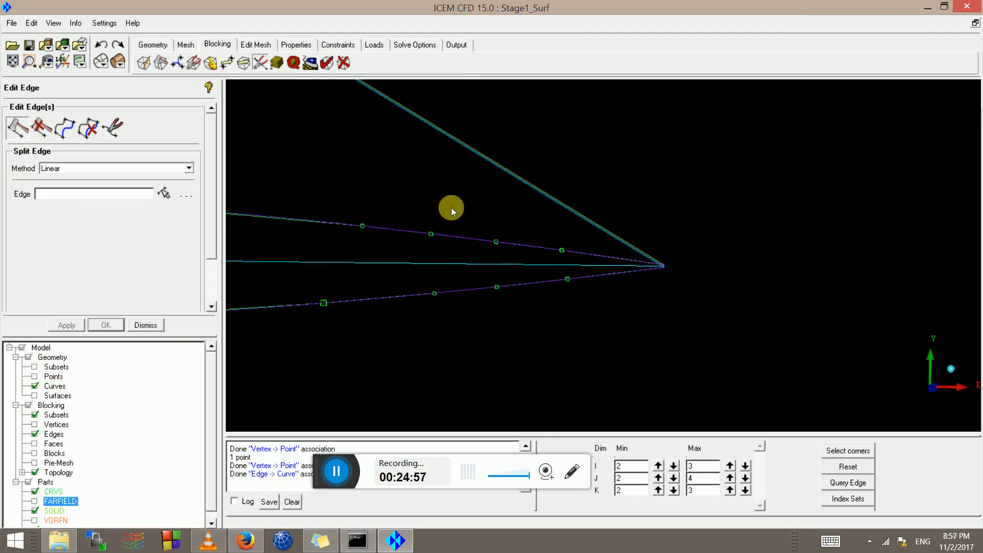
pyautogui.moveTo(539, 185); pyautogui.dragTo(975, 369, button='middle')
pyautogui.scroll(-4, 456, 220)
pyautogui.moveTo(364, 216); pyautogui.dragTo(919, 250, button='middle')
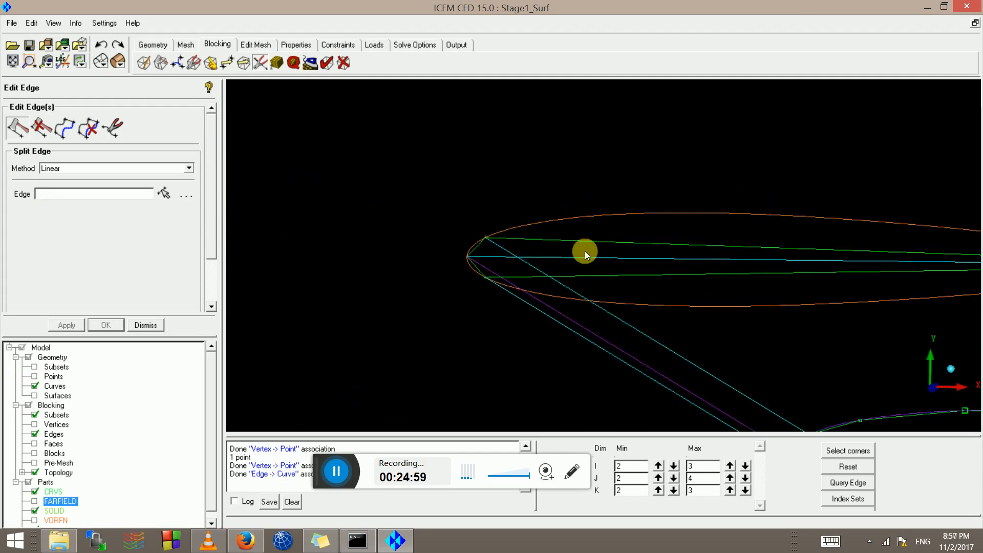
pyautogui.scroll(6, 461, 253)
pyautogui.moveTo(541, 241); pyautogui.dragTo(898, 200, button='middle')
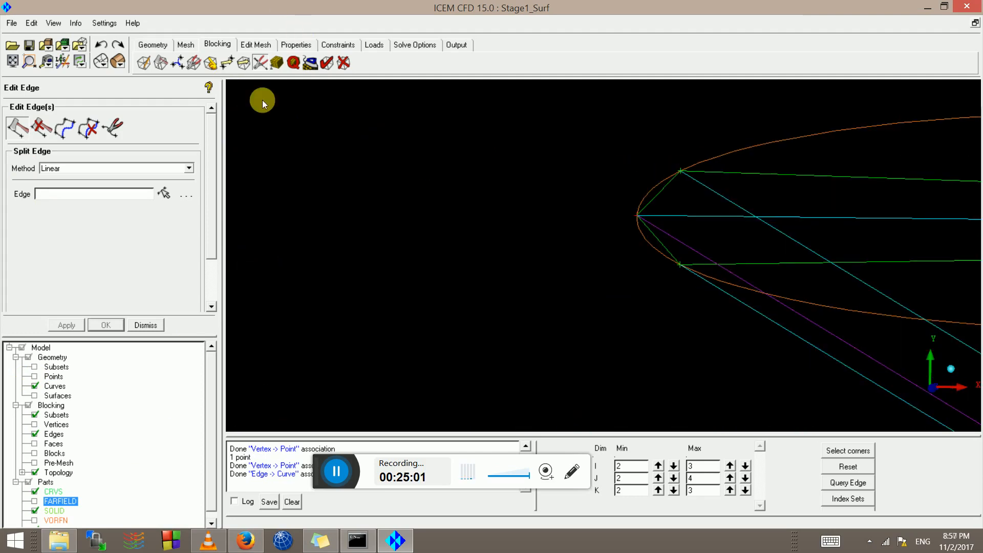
pyautogui.scroll(-5, 748, 266)
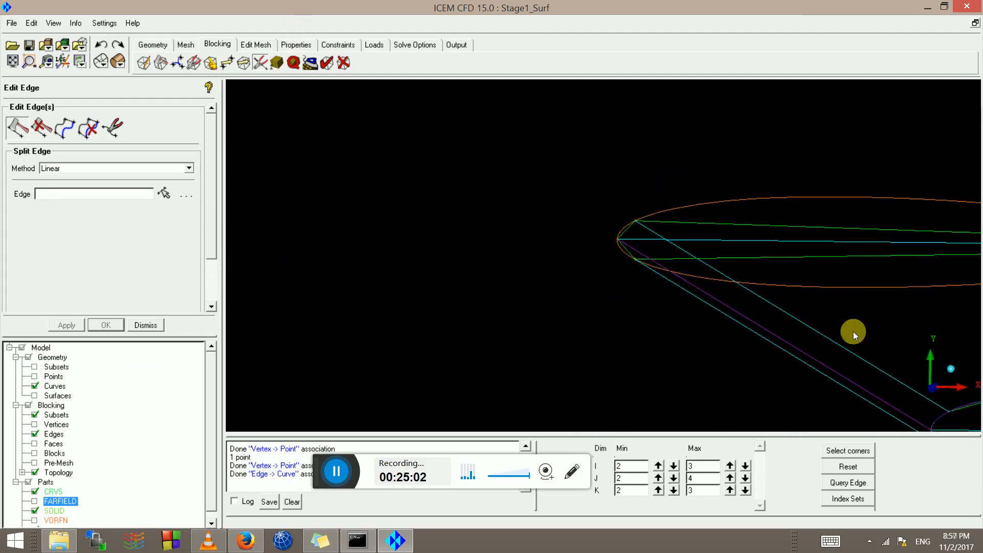
# Link the far end's long upper block edge to the shape of the near end's split upper edge with factor 1.0.
pyautogui.moveTo(853, 334); pyautogui.dragTo(430, 84, button='middle')
pyautogui.moveTo(718, 254); pyautogui.dragTo(691, 325, button='middle')
pyautogui.scroll(2, 508, 210)
pyautogui.moveTo(504, 211); pyautogui.dragTo(511, 309, button='middle')
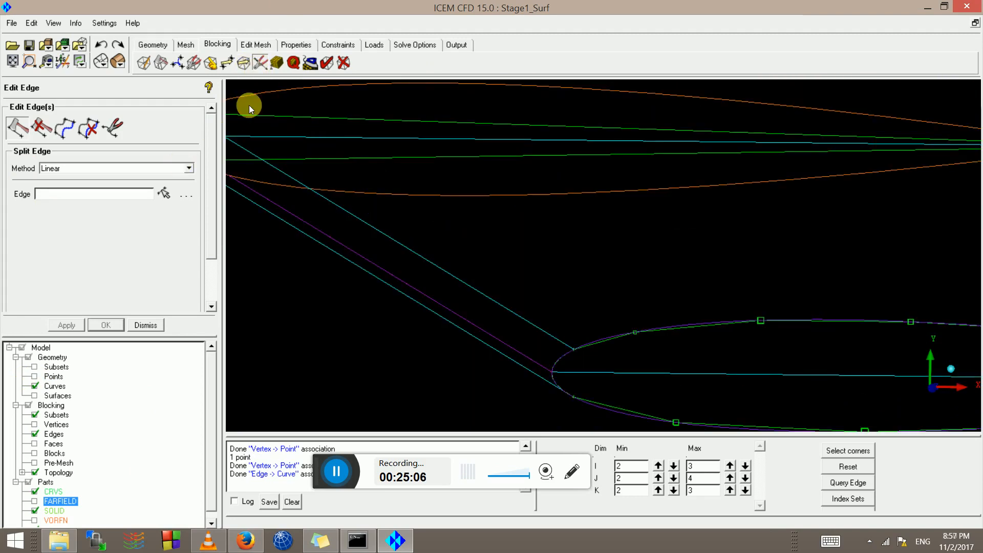
pyautogui.click(259, 66)
pyautogui.click(63, 129)
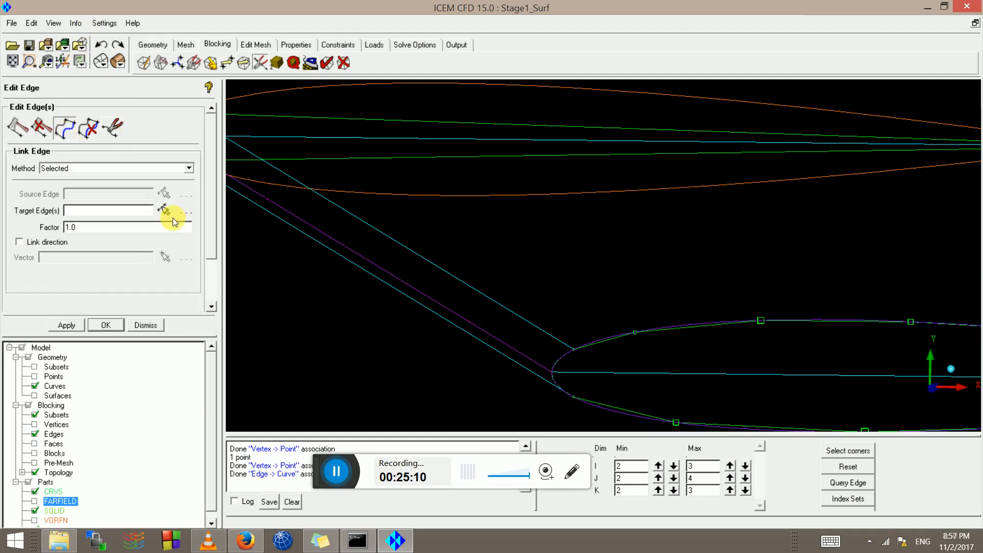
pyautogui.scroll(-2, 727, 351)
pyautogui.click(698, 298)
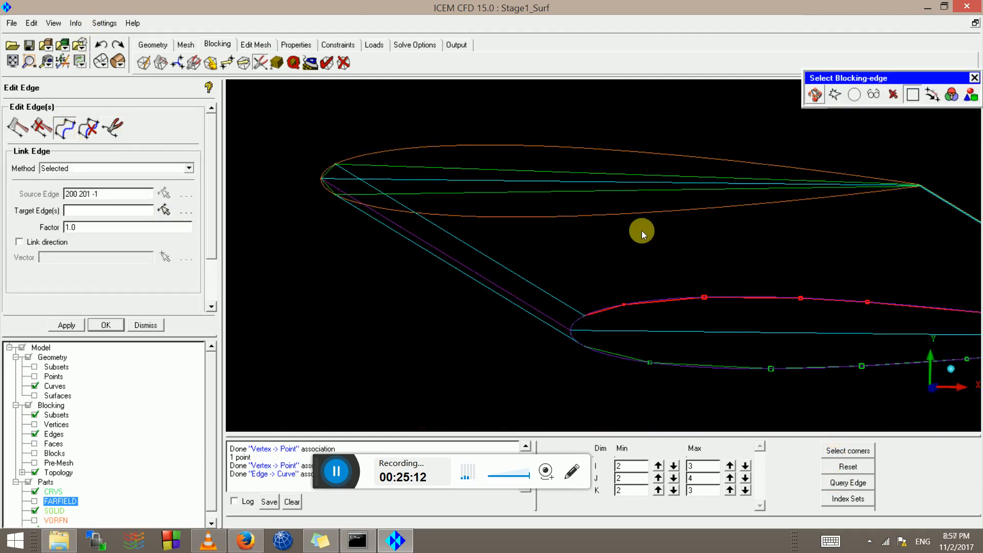
pyautogui.click(475, 172)
pyautogui.middleClick(475, 173)
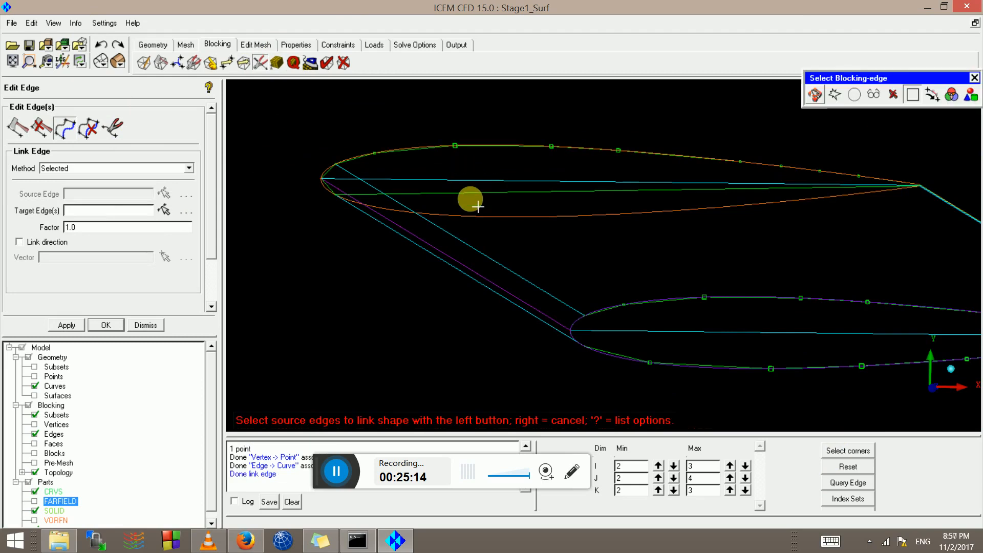
# Try to link the far end's long lower block edge to the shape of the far end's upper edge.
pyautogui.click(504, 152)
pyautogui.click(465, 191)
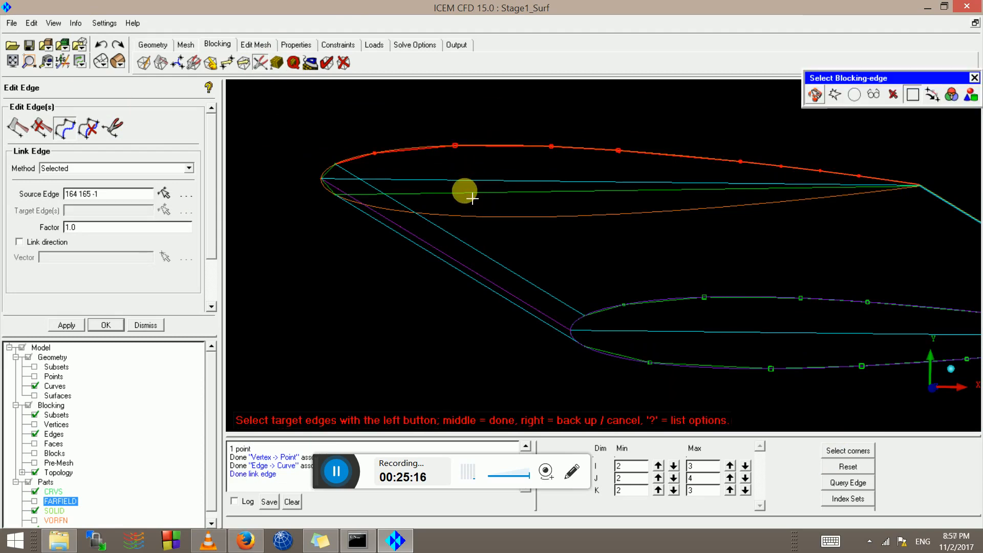
pyautogui.middleClick(463, 200)
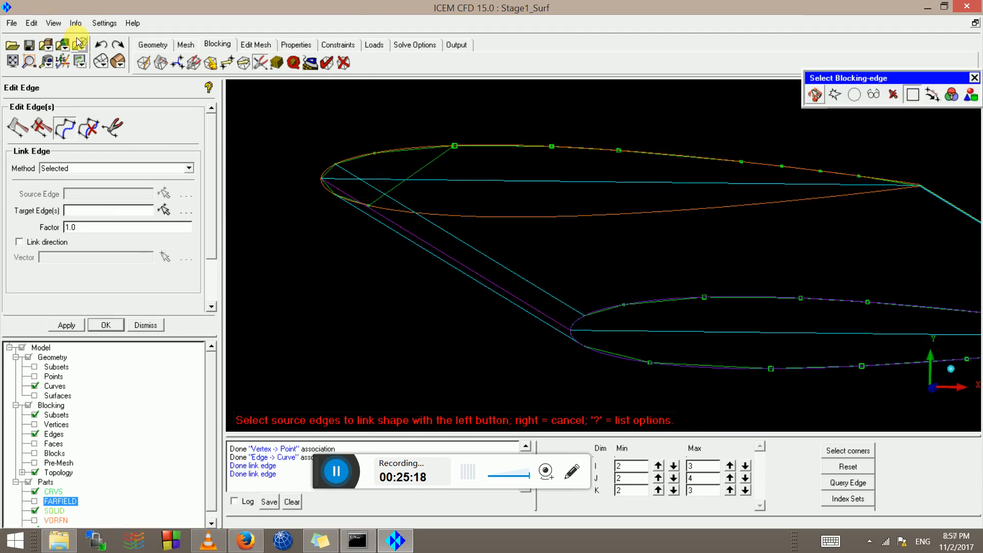
pyautogui.click(102, 47)
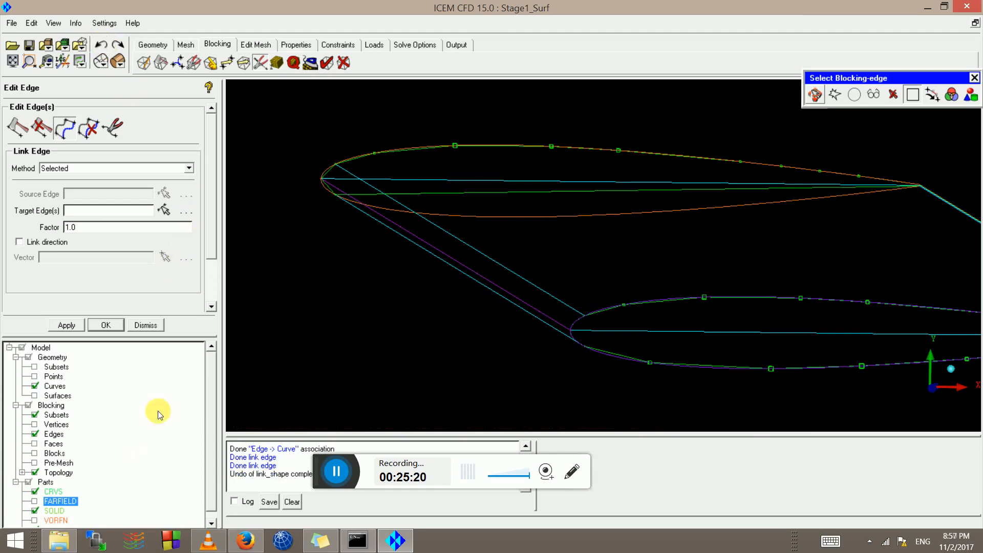
# Link the far end's long lower block edge to the shape of the near end's split lower edge.
pyautogui.click(160, 193)
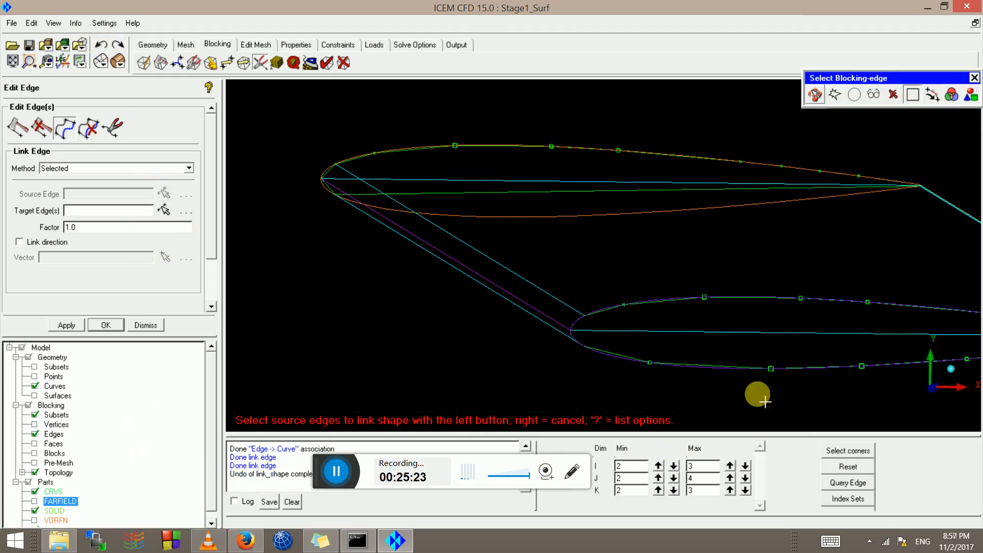
pyautogui.click(739, 364)
pyautogui.click(560, 211)
pyautogui.scroll(1, 554, 212)
pyautogui.middleClick(554, 213)
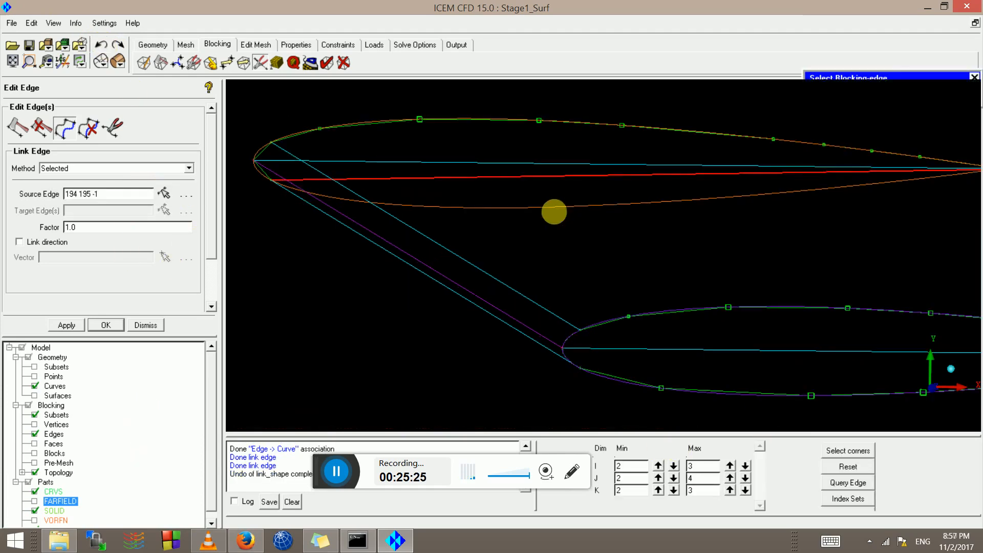
# Link the far end's upper leading-edge block edge to the shape of the near end's matching curved nose edge.
pyautogui.click(569, 340)
pyautogui.moveTo(451, 264); pyautogui.dragTo(788, 340, button='middle')
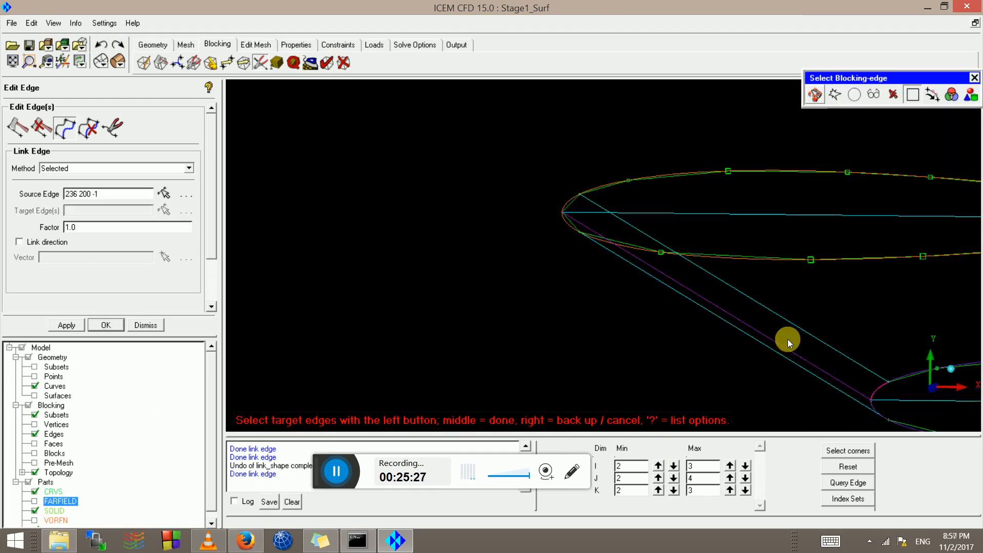
pyautogui.scroll(1, 657, 337)
pyautogui.scroll(1, 614, 251)
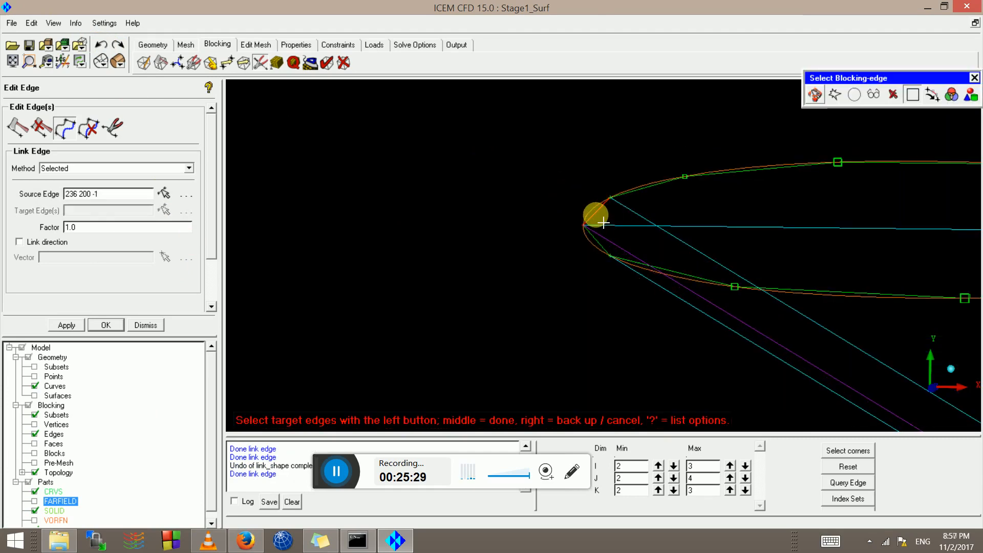
pyautogui.middleClick(603, 223)
pyautogui.scroll(1, 600, 238)
pyautogui.scroll(-3, 606, 251)
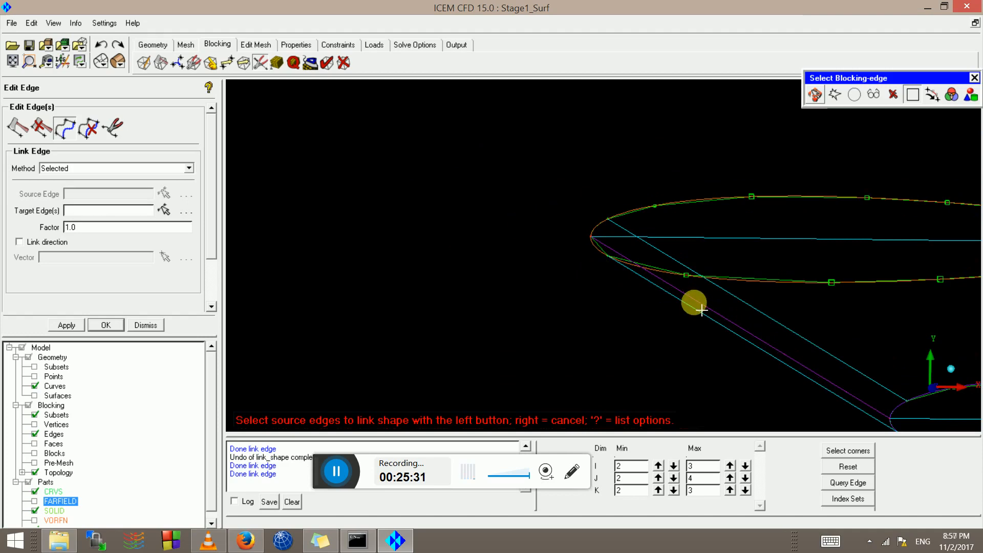
# Link the far end's lower leading-edge block edge to the shape of the near end's lower nose edge and leave edge linking.
pyautogui.moveTo(692, 302); pyautogui.dragTo(422, 126, button='middle')
pyautogui.scroll(4, 658, 271)
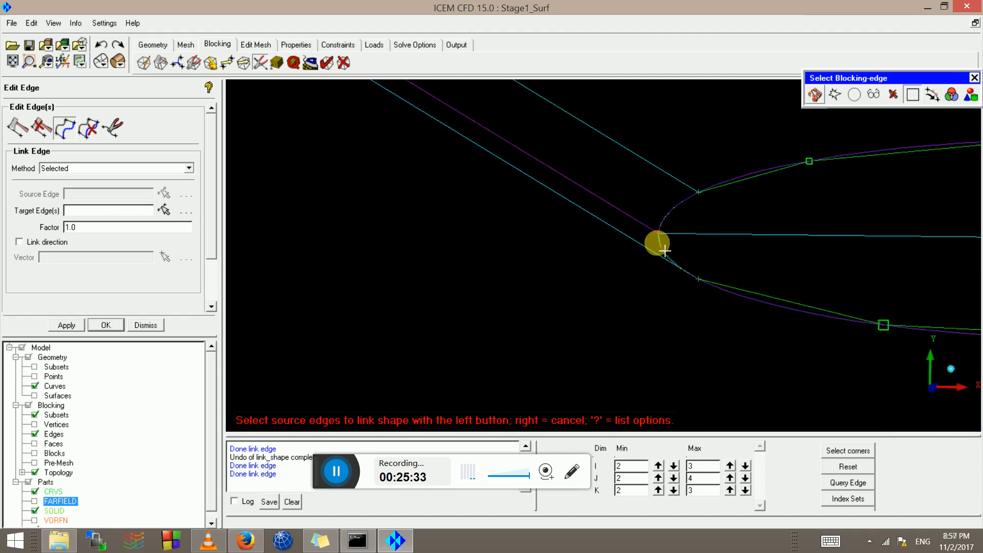
pyautogui.click(663, 250)
pyautogui.scroll(-1, 461, 188)
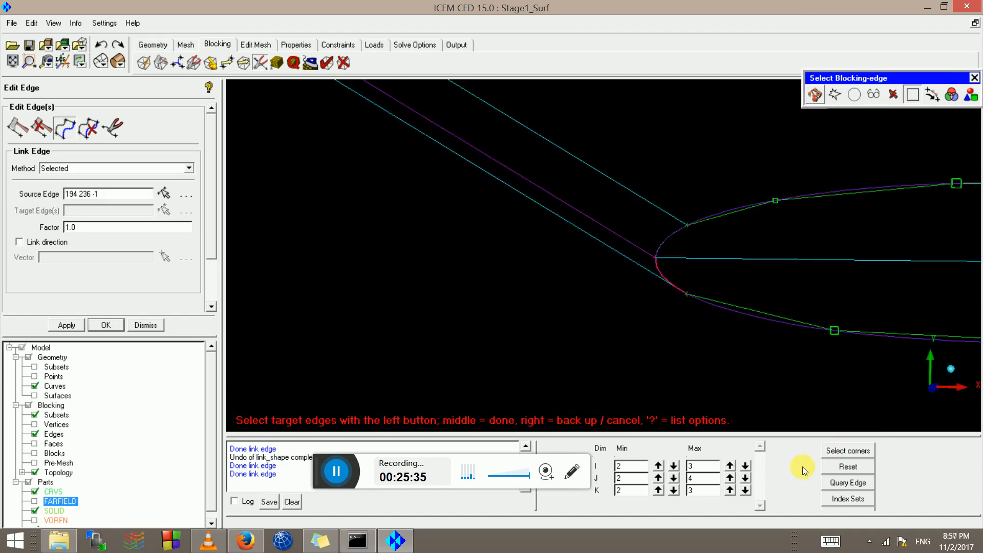
pyautogui.moveTo(445, 194); pyautogui.dragTo(804, 471, button='middle')
pyautogui.scroll(3, 553, 243)
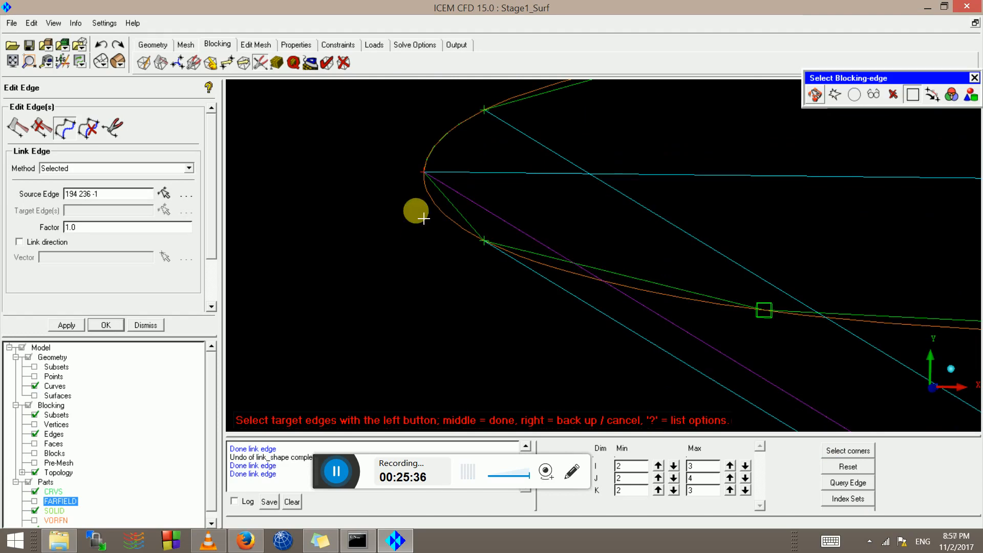
pyautogui.middleClick(447, 210)
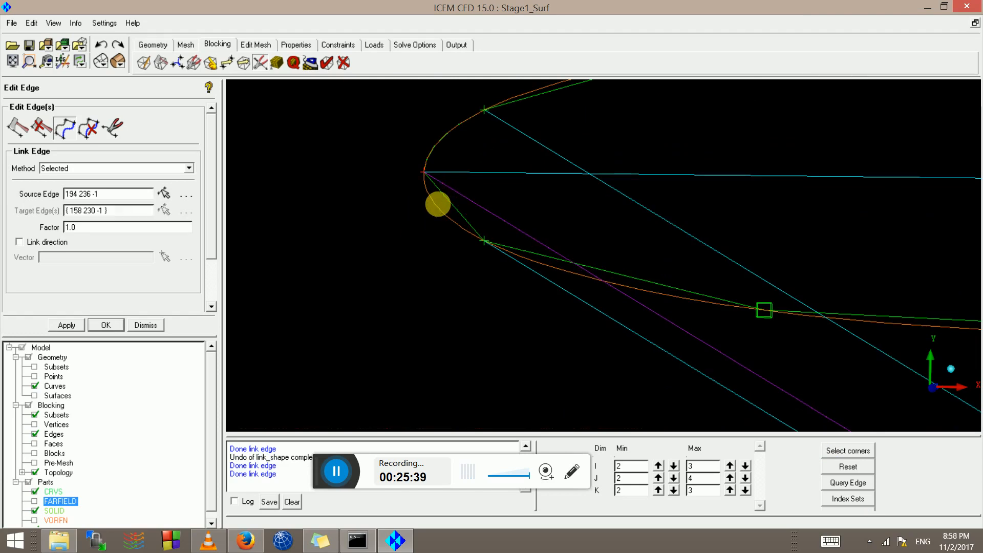
pyautogui.scroll(-5, 496, 264)
pyautogui.scroll(-1, 507, 237)
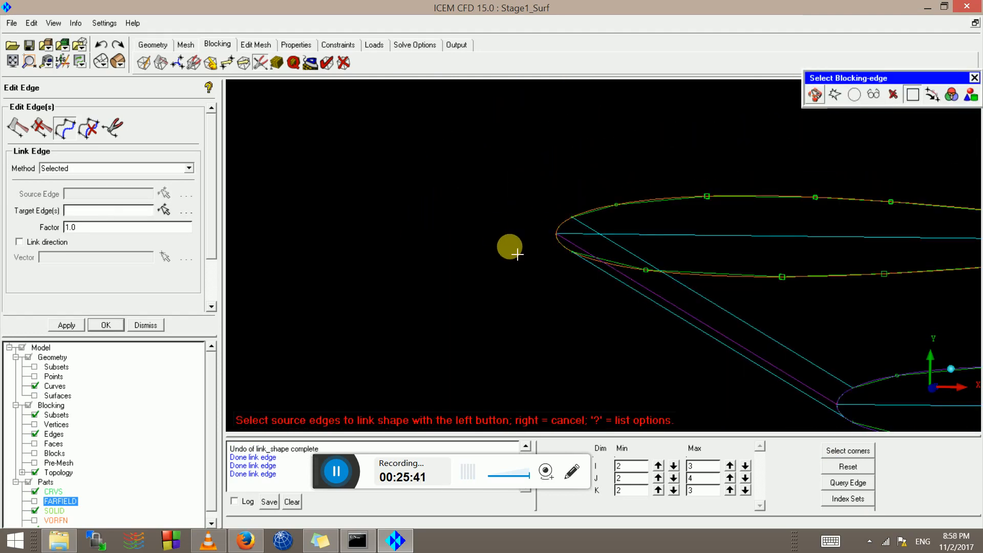
pyautogui.rightClick(509, 248)
# Examine the near end's rear edges and the far end's trailing-edge corner with the geometry curves hidden.
pyautogui.scroll(-2, 510, 247)
pyautogui.moveTo(626, 194); pyautogui.dragTo(331, 96, button='middle')
pyautogui.scroll(6, 472, 132)
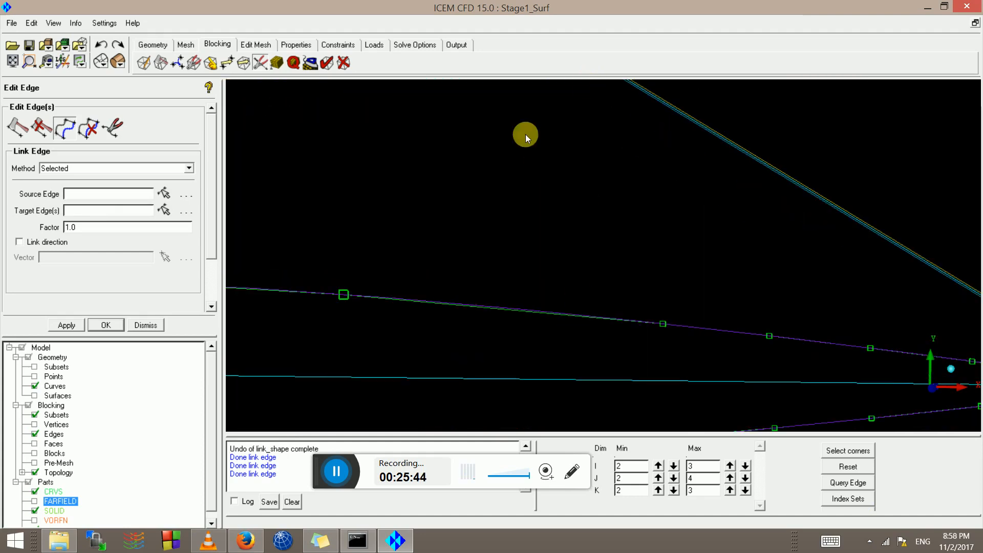
pyautogui.scroll(-3, 526, 135)
pyautogui.scroll(5, 567, 269)
pyautogui.moveTo(525, 135); pyautogui.dragTo(447, 294, button='middle')
pyautogui.scroll(4, 590, 175)
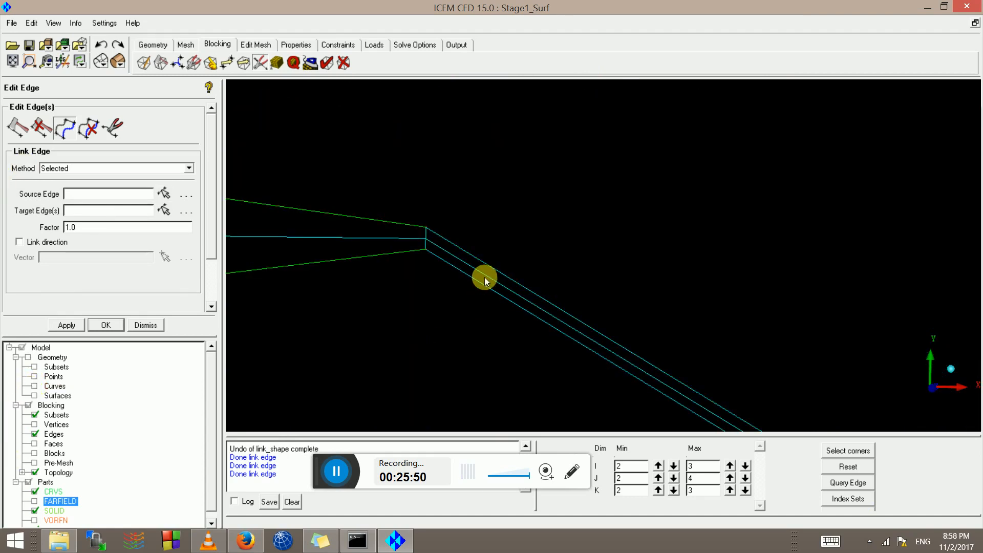
pyautogui.scroll(4, 434, 262)
pyautogui.moveTo(336, 265); pyautogui.dragTo(508, 260, button='middle')
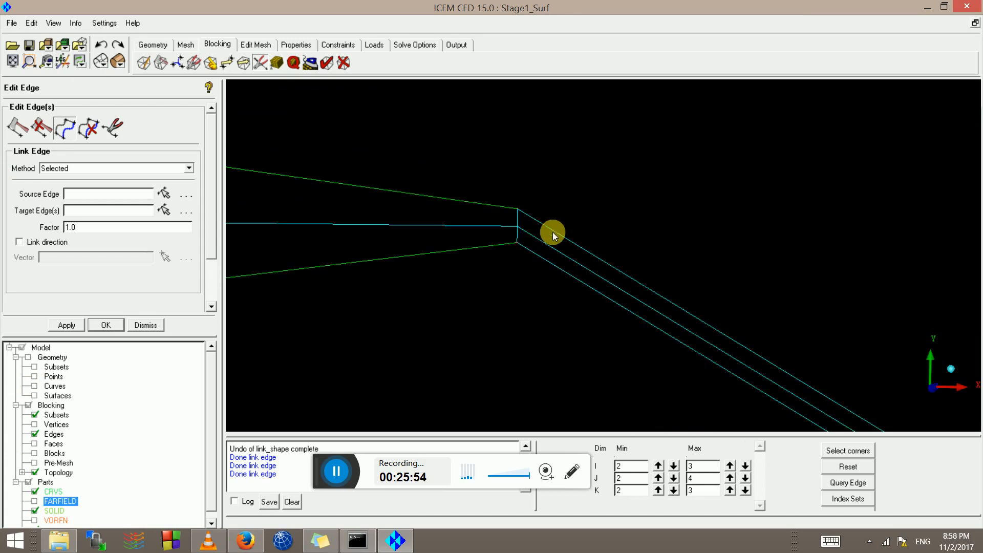
pyautogui.scroll(3, 522, 259)
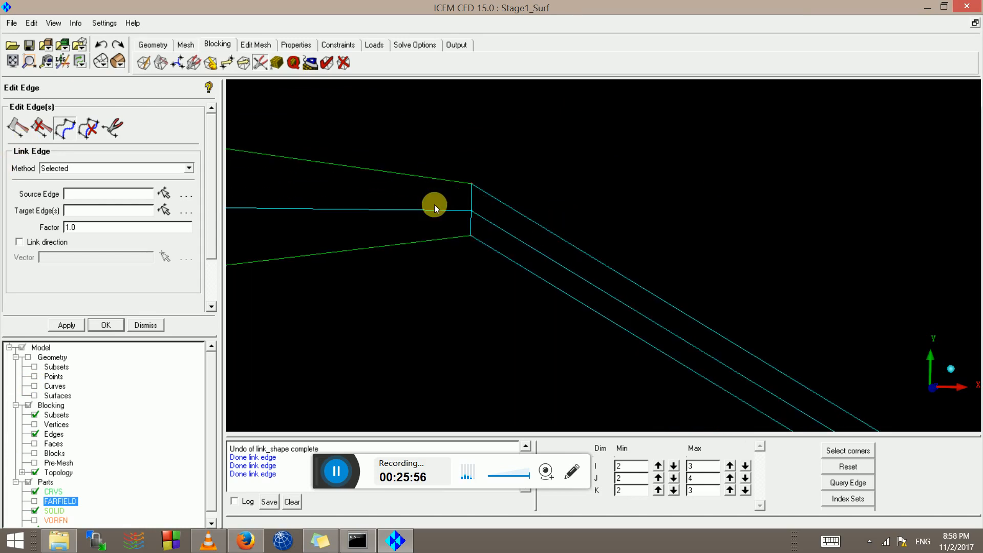
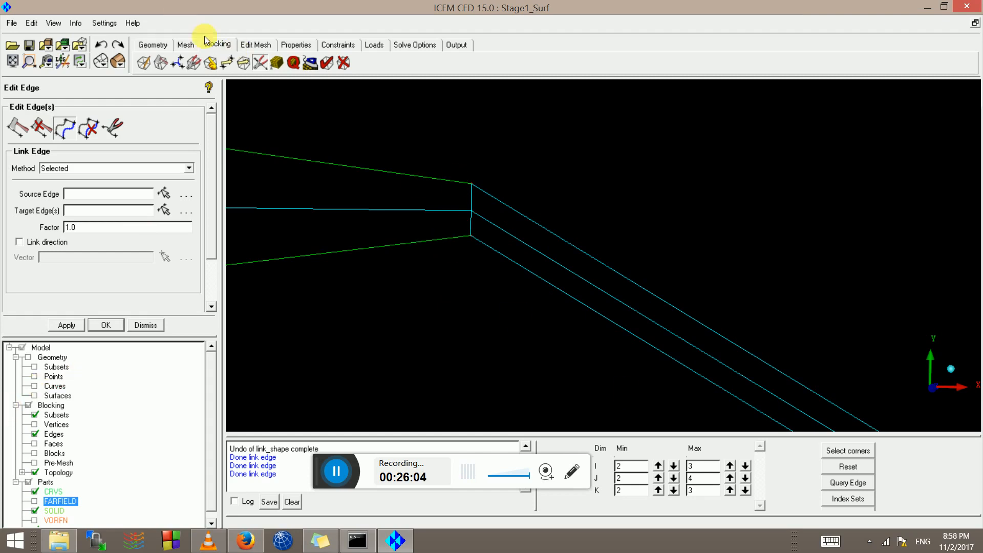
# Show the curves and associate the lower spanwise trailing-edge block edge with its matching curve.
pyautogui.click(211, 63)
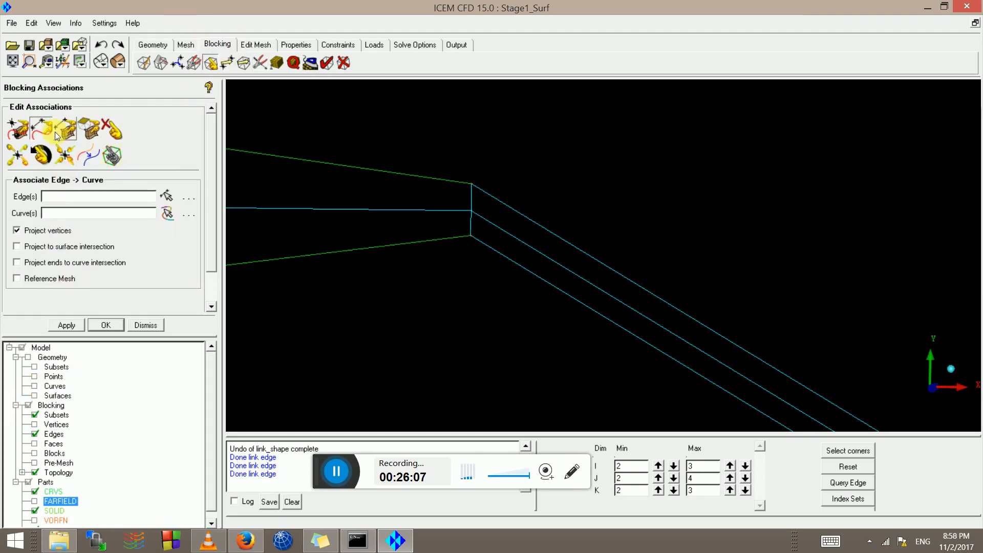
pyautogui.click(34, 386)
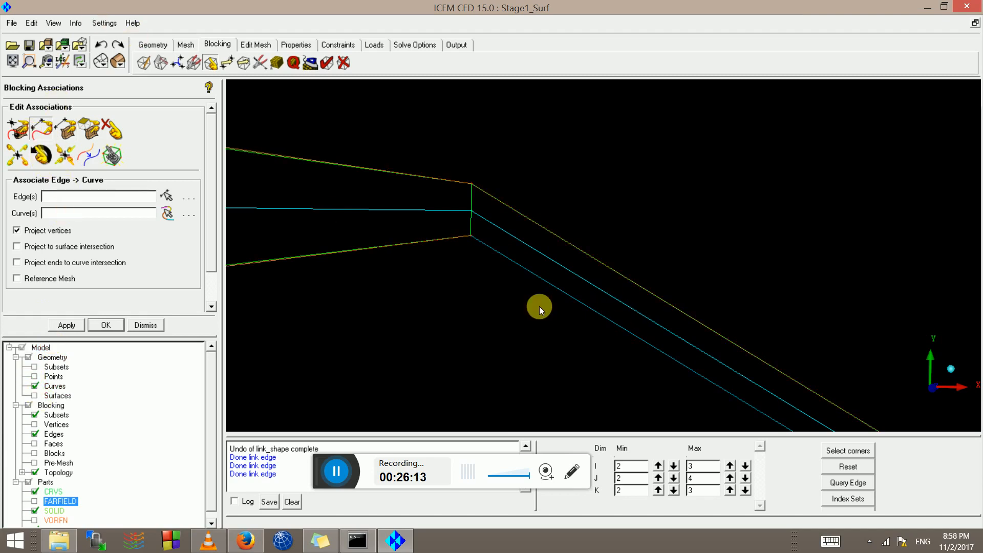
pyautogui.middleClick(643, 271)
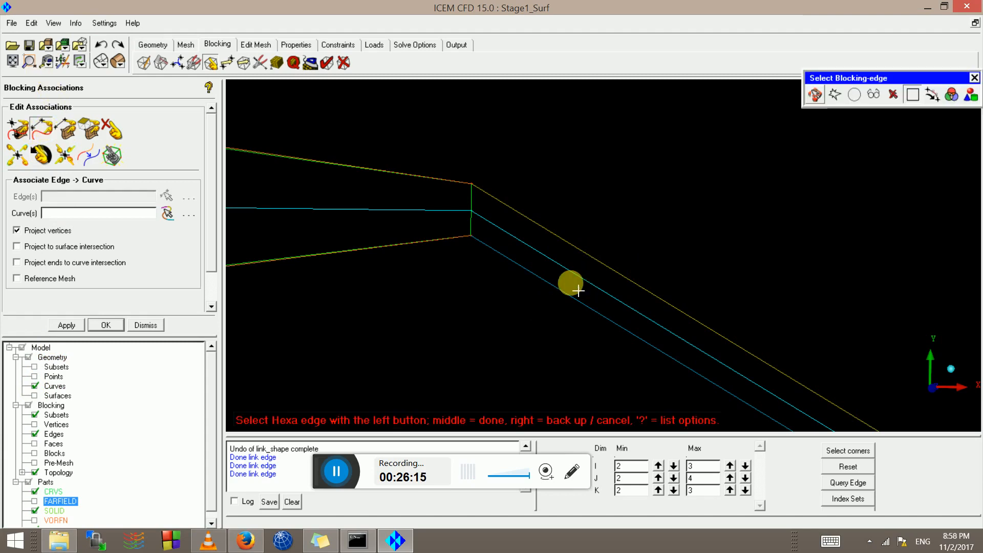
pyautogui.click(574, 296)
pyautogui.middleClick(564, 285)
pyautogui.click(528, 293)
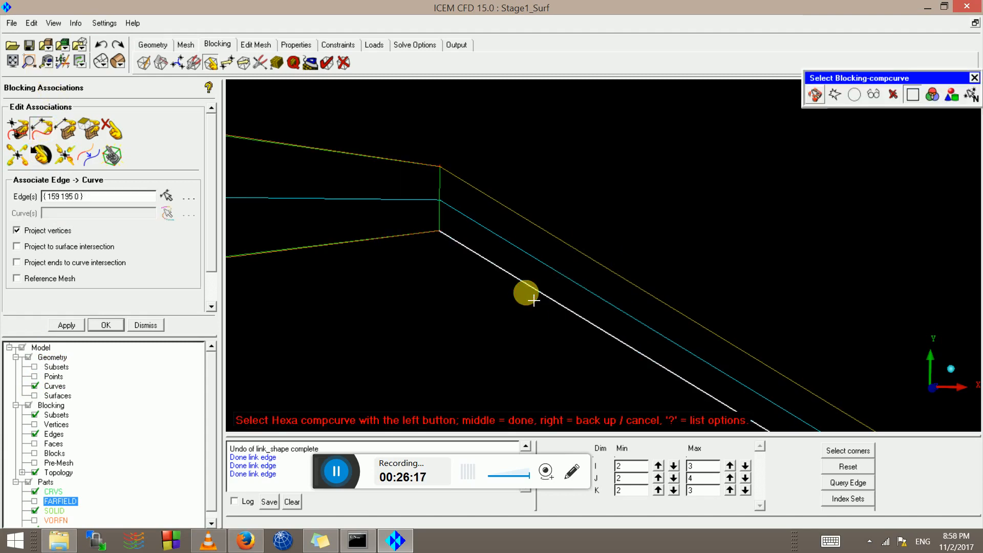
pyautogui.middleClick(526, 288)
# Associate the upper spanwise trailing-edge block edge with the upper trailing-edge curve and end the edge selection.
pyautogui.click(527, 219)
pyautogui.middleClick(526, 219)
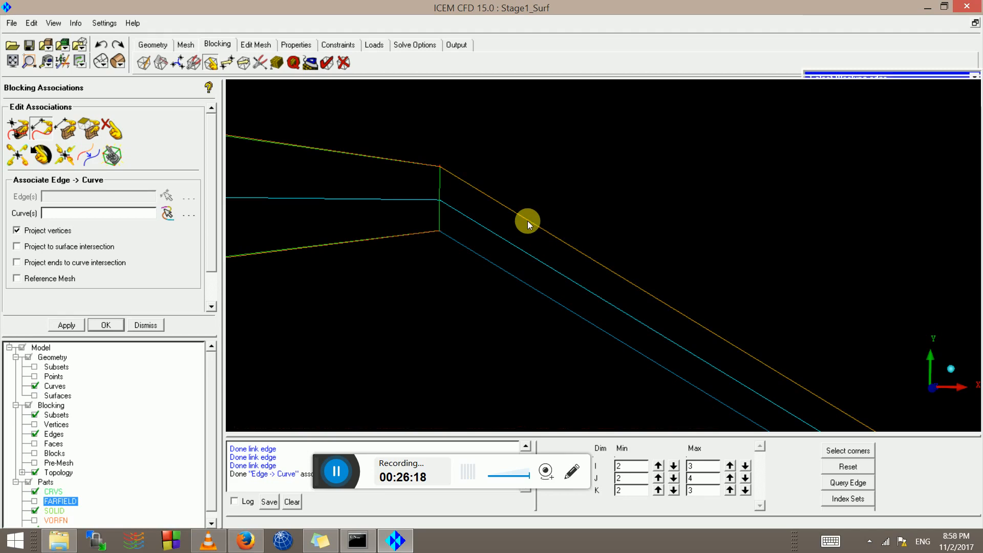
pyautogui.click(531, 221)
pyautogui.middleClick(529, 220)
pyautogui.moveTo(402, 135); pyautogui.dragTo(507, 197)
pyautogui.scroll(-3, 461, 236)
pyautogui.middleClick(465, 246)
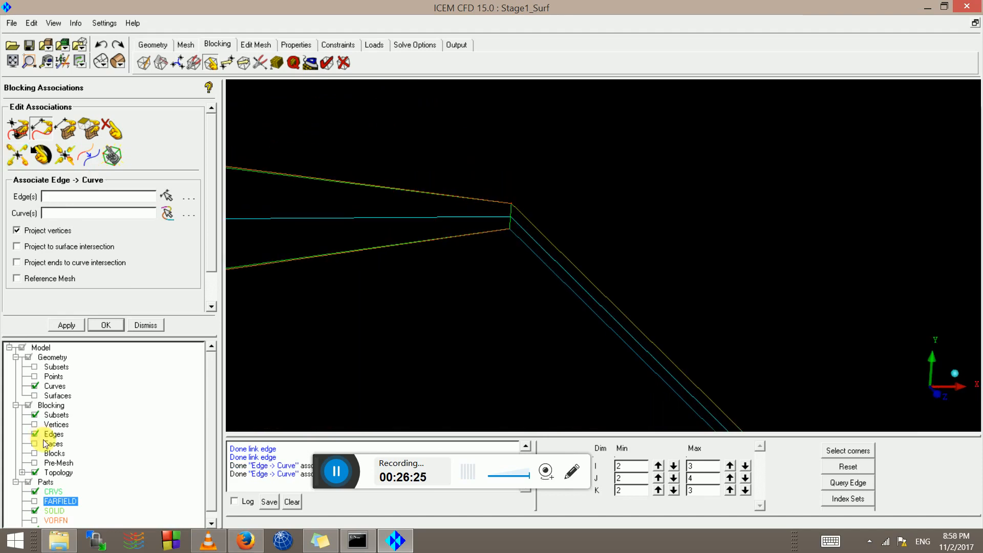
# Associate the far end's two short vertical trailing-edge block edges with the trailing-edge curve between the upper and lower corners.
pyautogui.click(35, 385)
pyautogui.moveTo(533, 291); pyautogui.dragTo(414, 273)
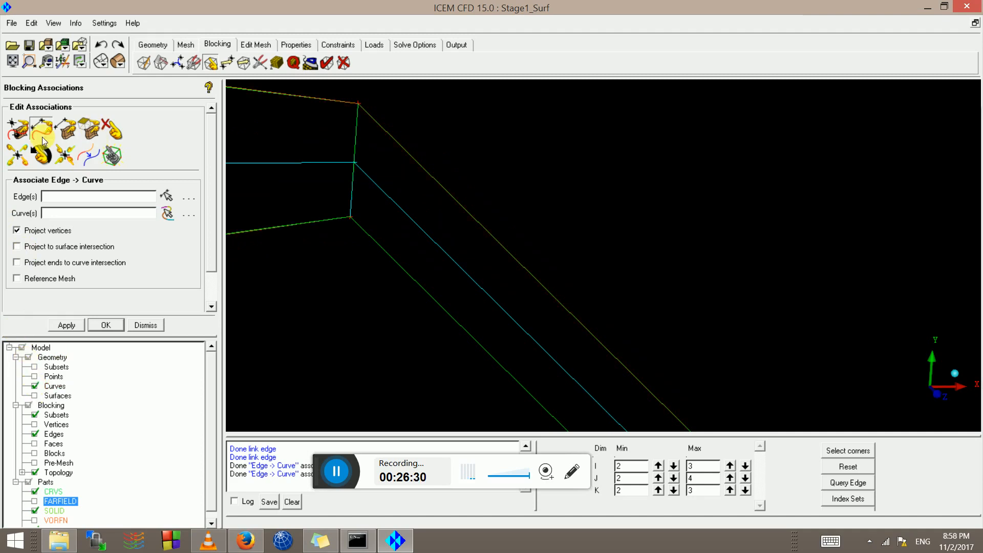
pyautogui.click(352, 186)
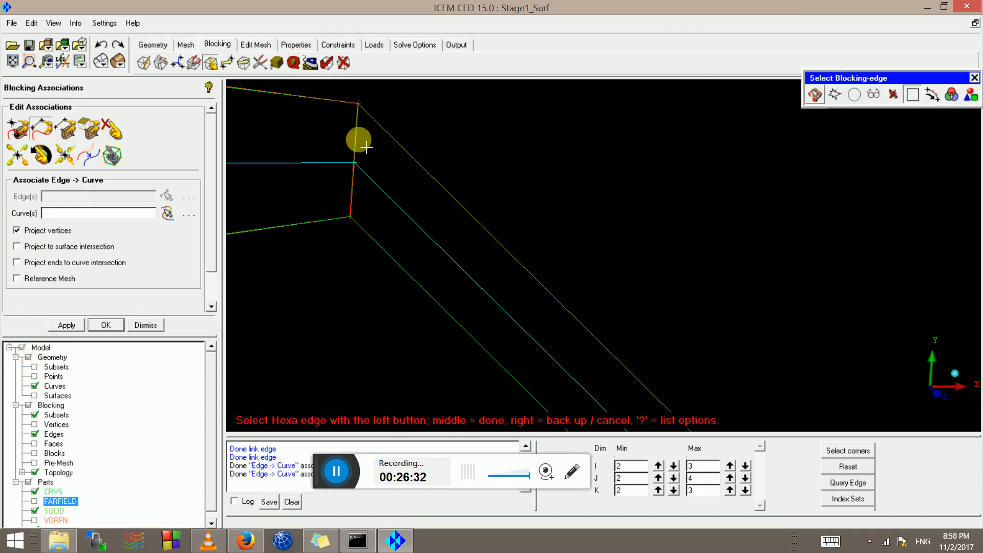
pyautogui.middleClick(354, 177)
pyautogui.click(360, 192)
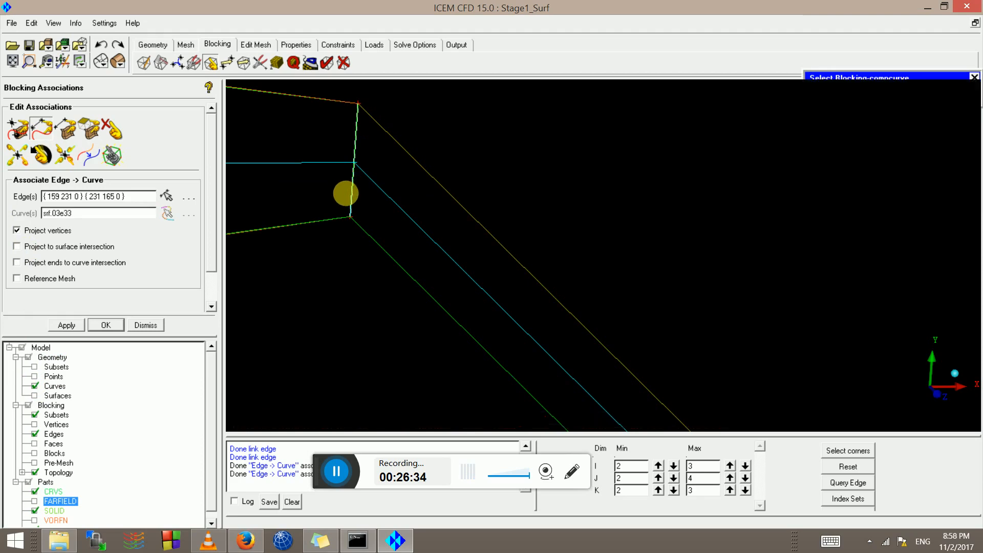
pyautogui.middleClick(340, 211)
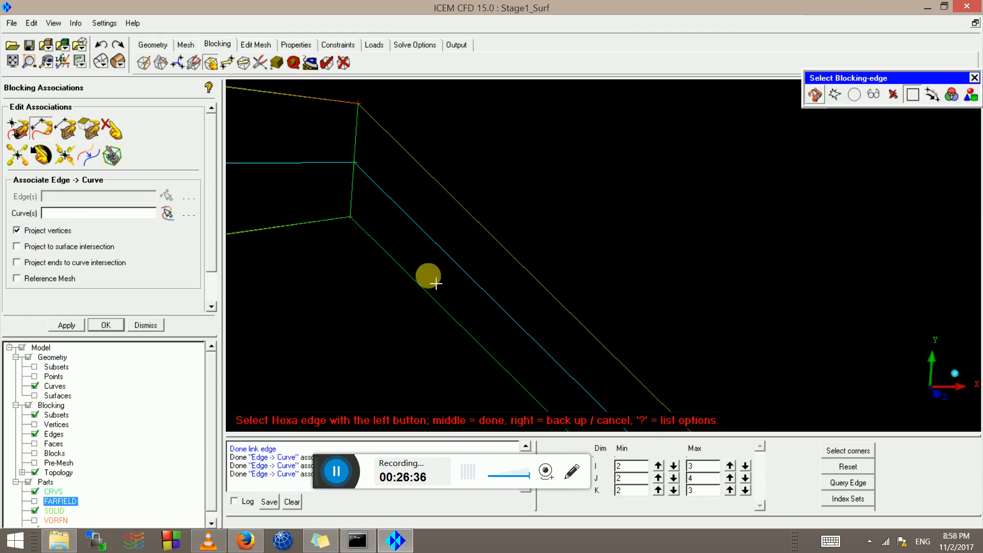
# End the edge selection and examine the near end's trailing-edge block edges against the curves.
pyautogui.scroll(-3, 491, 272)
pyautogui.middleClick(489, 281)
pyautogui.scroll(-2, 489, 281)
pyautogui.moveTo(505, 274); pyautogui.dragTo(564, 300)
pyautogui.scroll(-4, 563, 302)
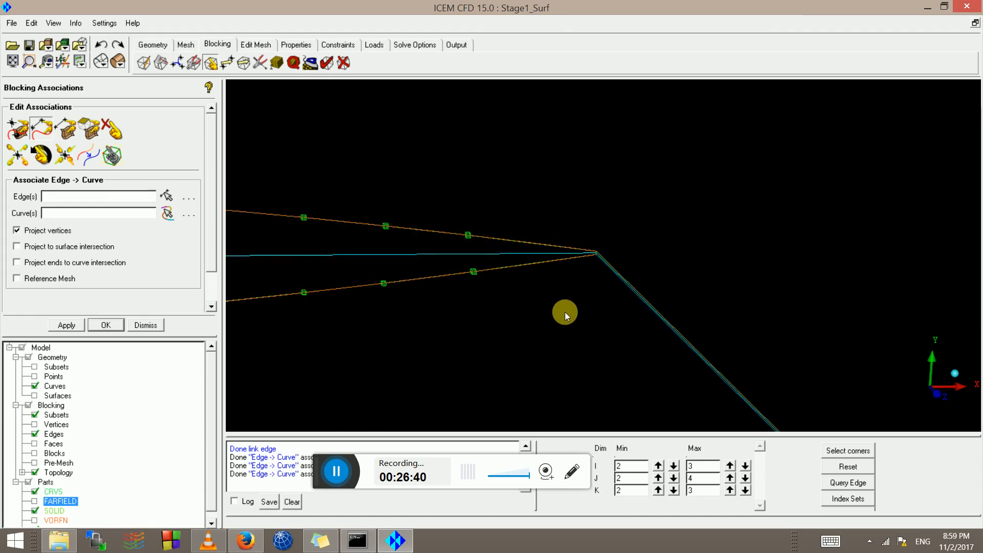
pyautogui.moveTo(603, 346); pyautogui.dragTo(366, 11, button='middle')
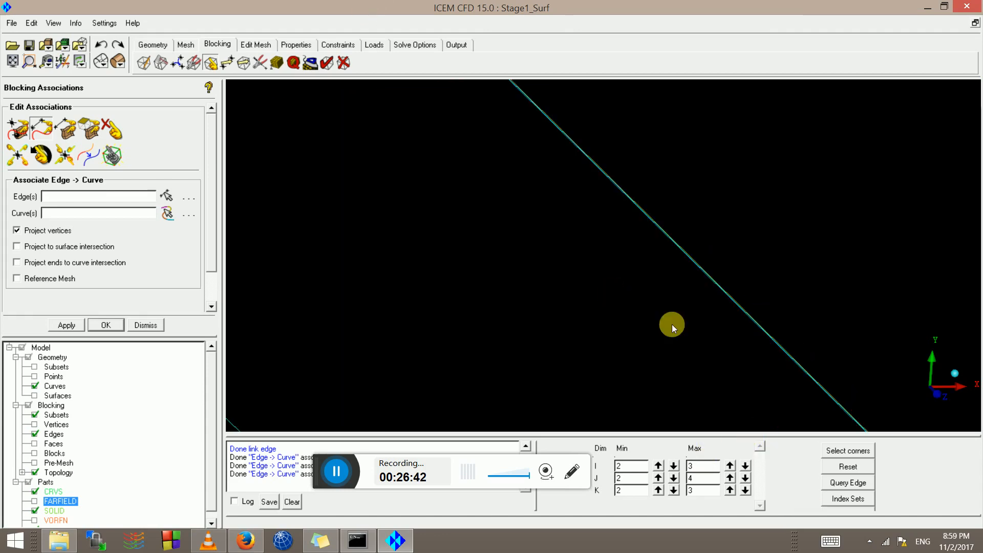
pyautogui.scroll(-2, 672, 324)
pyautogui.moveTo(776, 354); pyautogui.dragTo(298, 4, button='middle')
pyautogui.moveTo(571, 308); pyautogui.dragTo(463, 120, button='middle')
pyautogui.scroll(7, 628, 313)
pyautogui.moveTo(740, 354); pyautogui.dragTo(567, 285, button='middle')
pyautogui.scroll(4, 574, 261)
pyautogui.scroll(6, 567, 285)
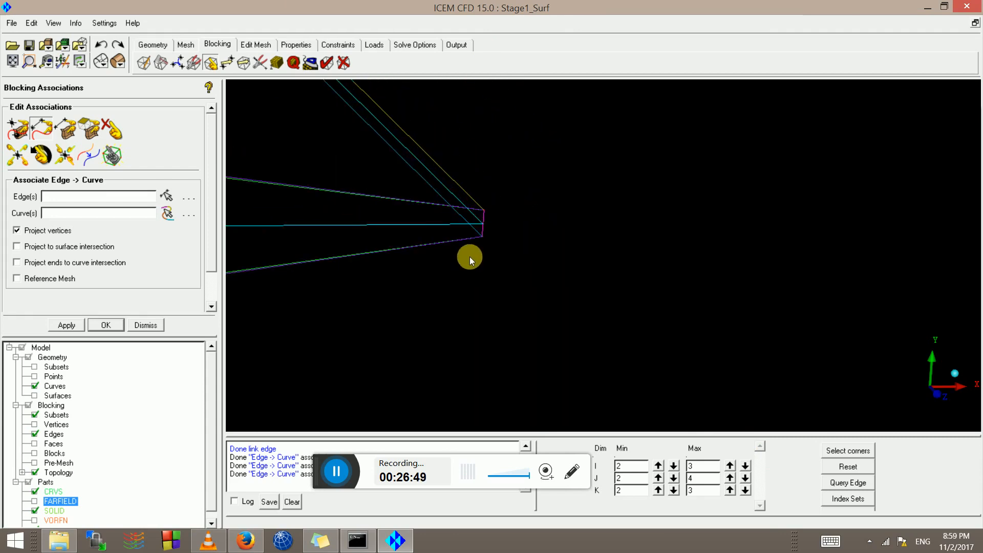
# Associate the near end's two short vertical trailing-edge block edges with the trailing-edge curve between the upper and lower corners.
pyautogui.scroll(2, 469, 257)
pyautogui.moveTo(418, 211); pyautogui.dragTo(648, 334, button='middle')
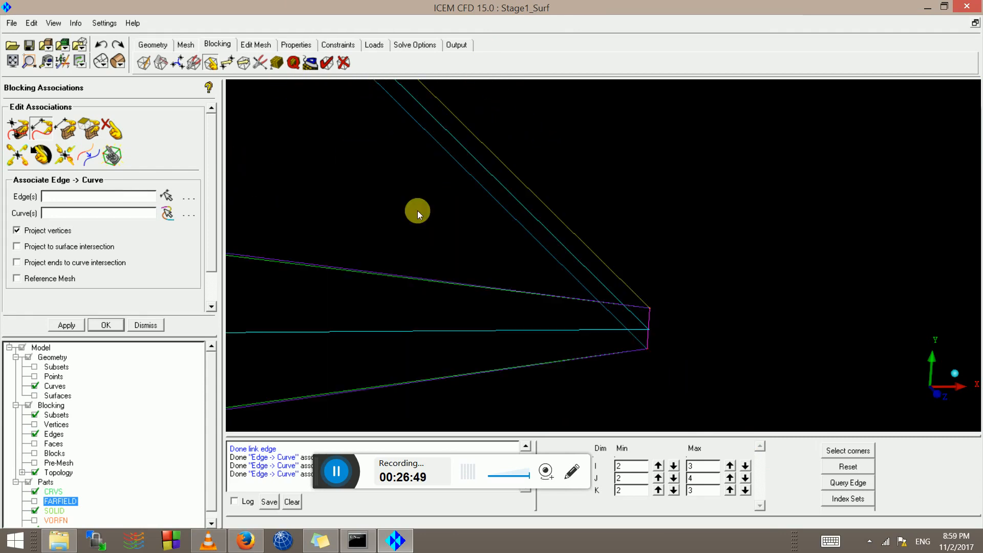
pyautogui.click(34, 387)
pyautogui.click(33, 388)
pyautogui.scroll(2, 617, 307)
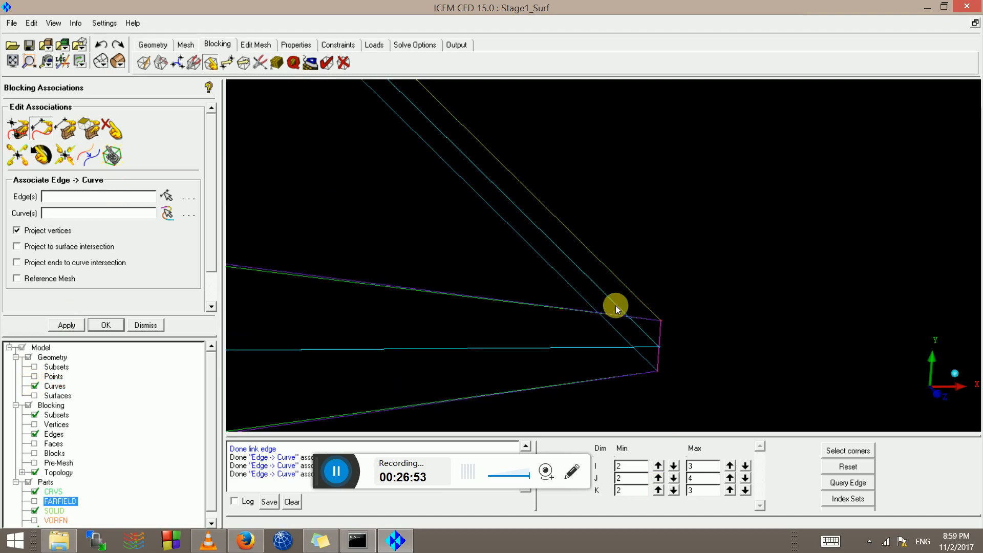
pyautogui.scroll(2, 616, 306)
pyautogui.moveTo(544, 226); pyautogui.dragTo(408, 101, button='middle')
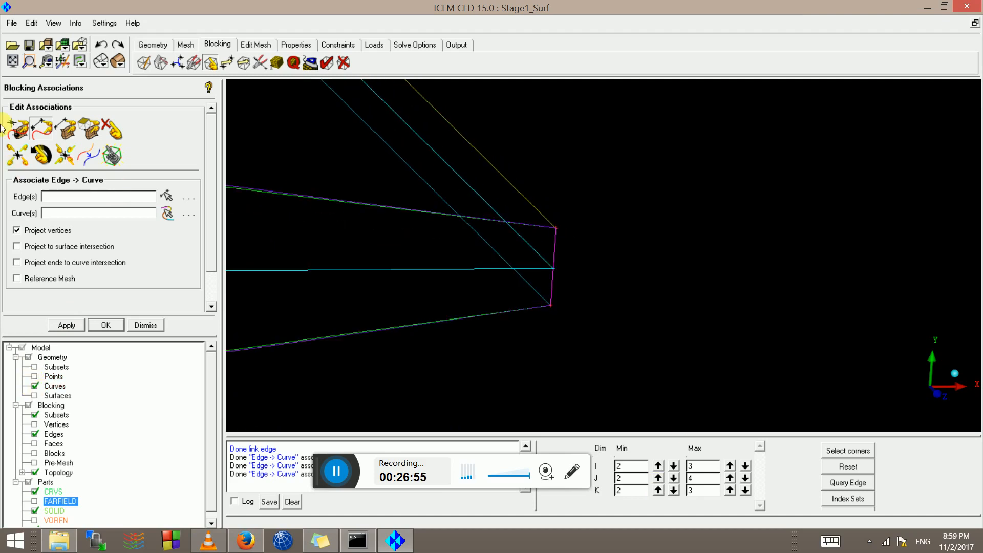
pyautogui.click(44, 126)
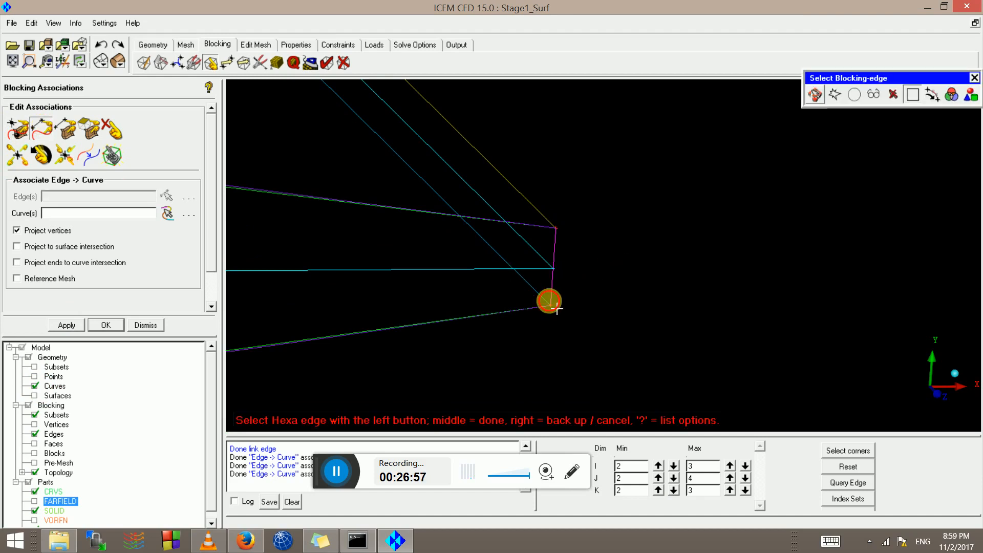
pyautogui.click(560, 262)
pyautogui.middleClick(560, 262)
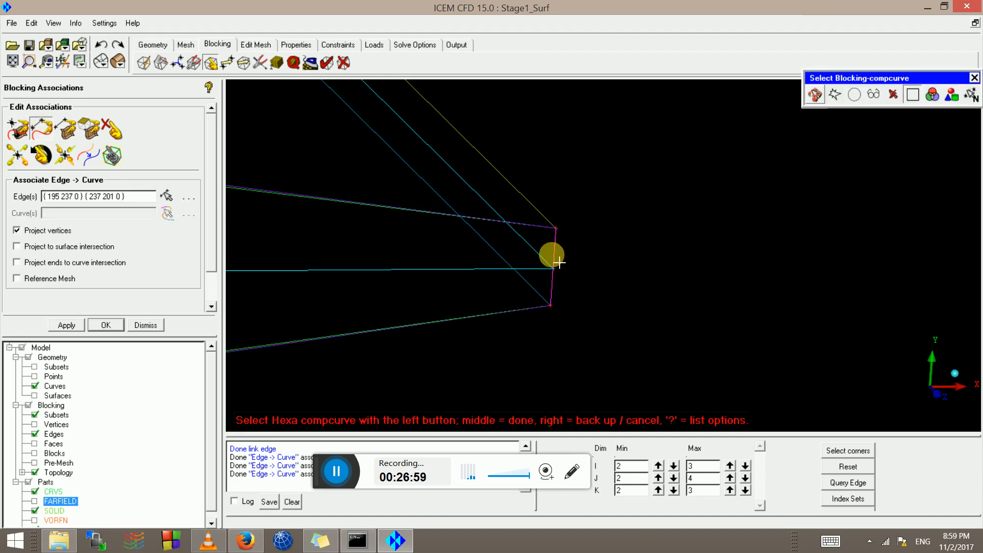
pyautogui.click(558, 267)
pyautogui.middleClick(555, 271)
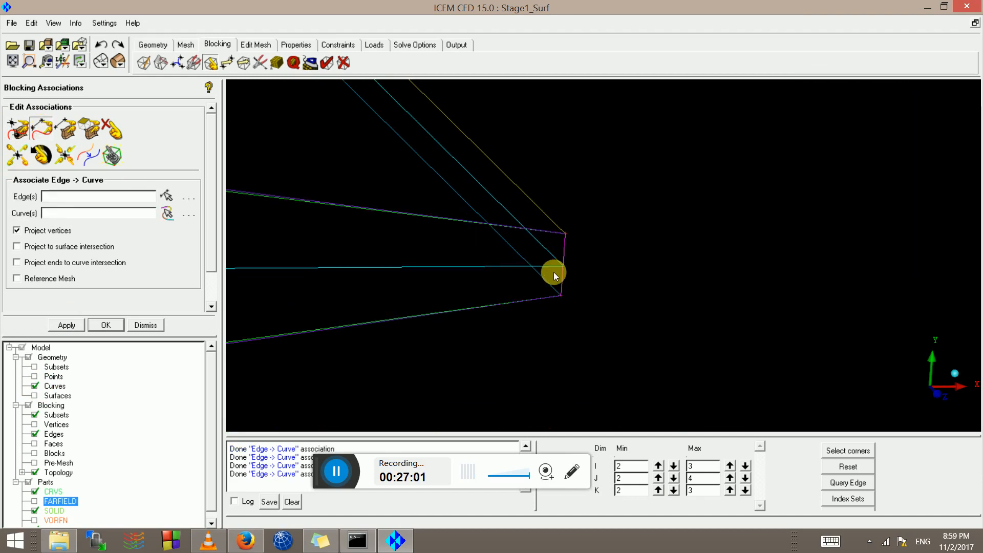
pyautogui.moveTo(553, 275); pyautogui.dragTo(388, 184)
pyautogui.moveTo(432, 233); pyautogui.dragTo(394, 231)
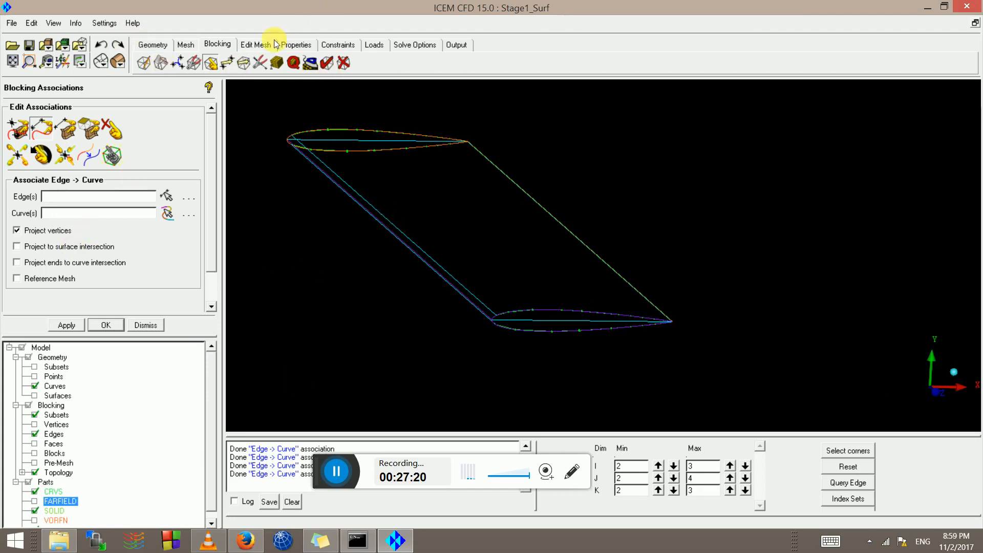
pyautogui.rightClick(45, 482)
pyautogui.click(75, 298)
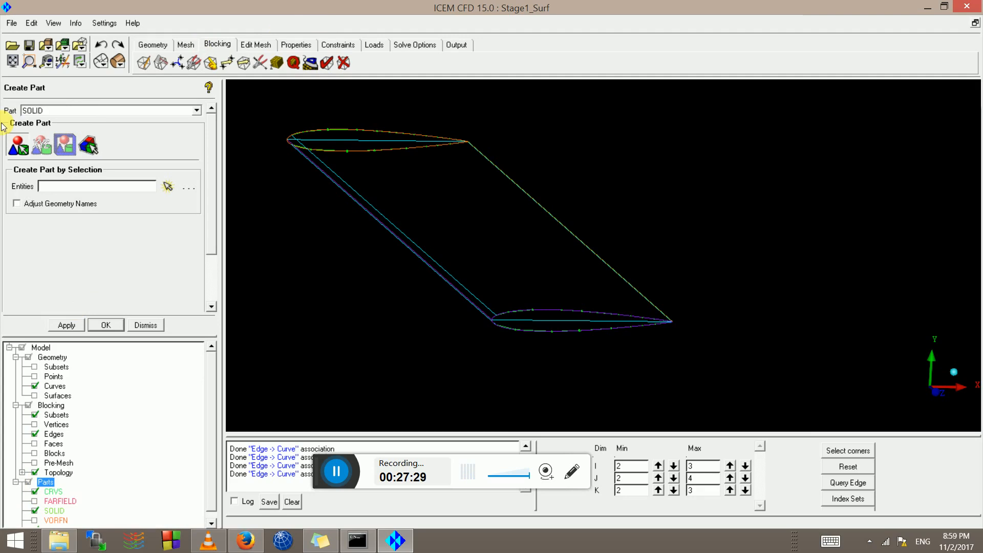
pyautogui.click(211, 518)
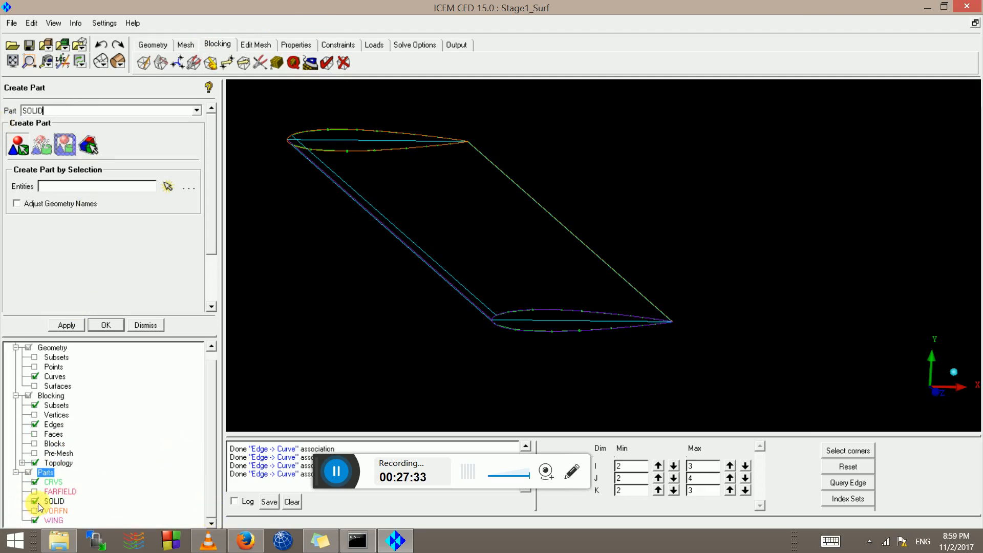
pyautogui.click(132, 330)
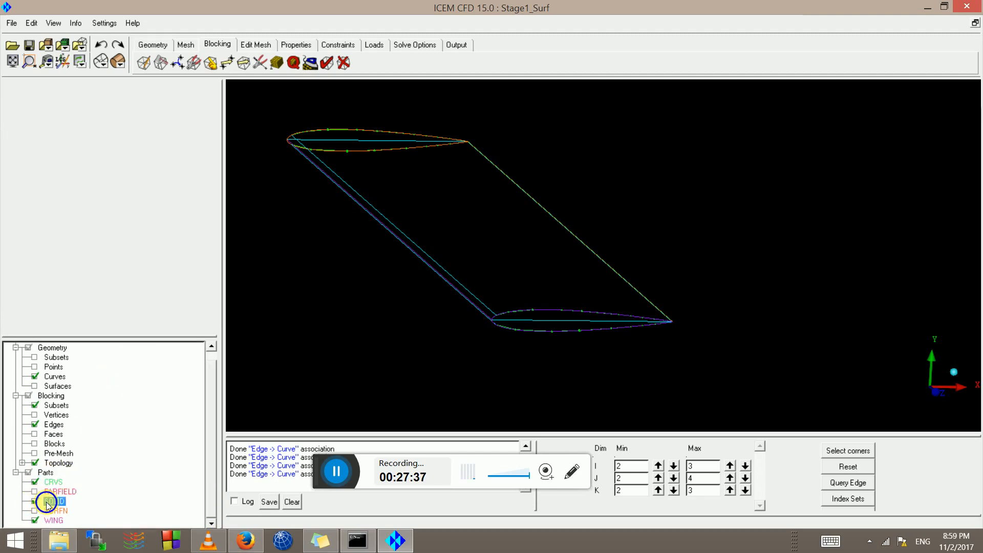
# Rename the SOLID part to LIVE.
pyautogui.rightClick(48, 501)
pyautogui.click(70, 483)
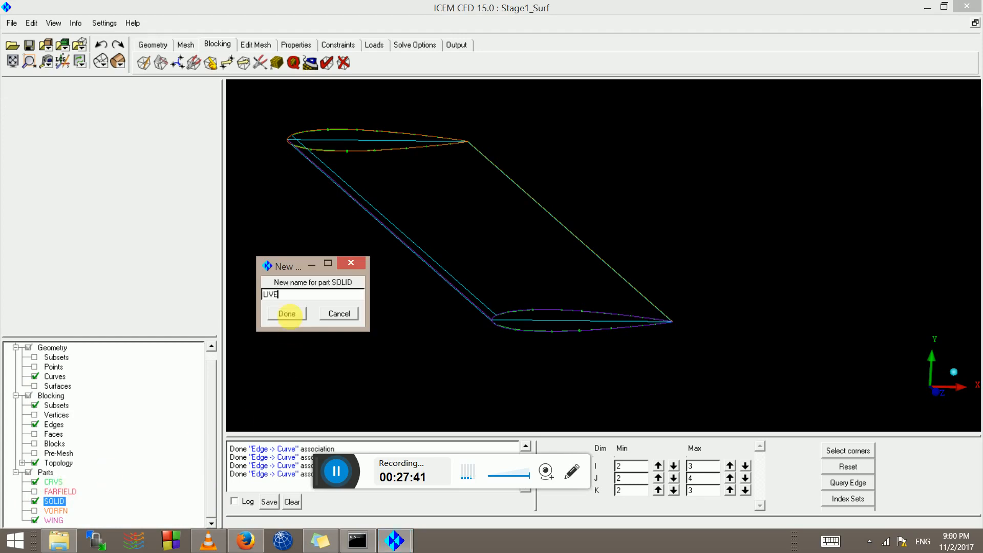
pyautogui.click(288, 314)
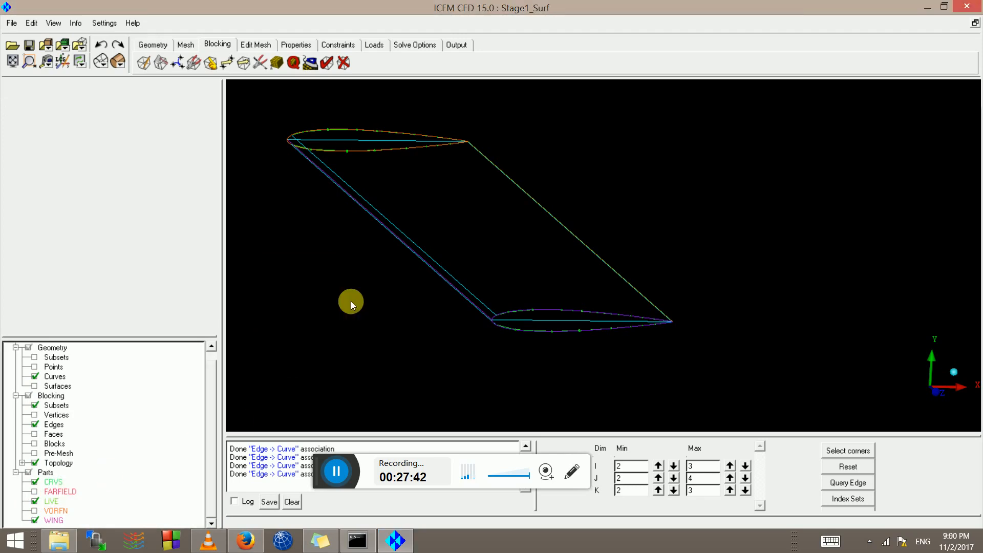
# Rename the LIVE part to FLUID.
pyautogui.rightClick(51, 504)
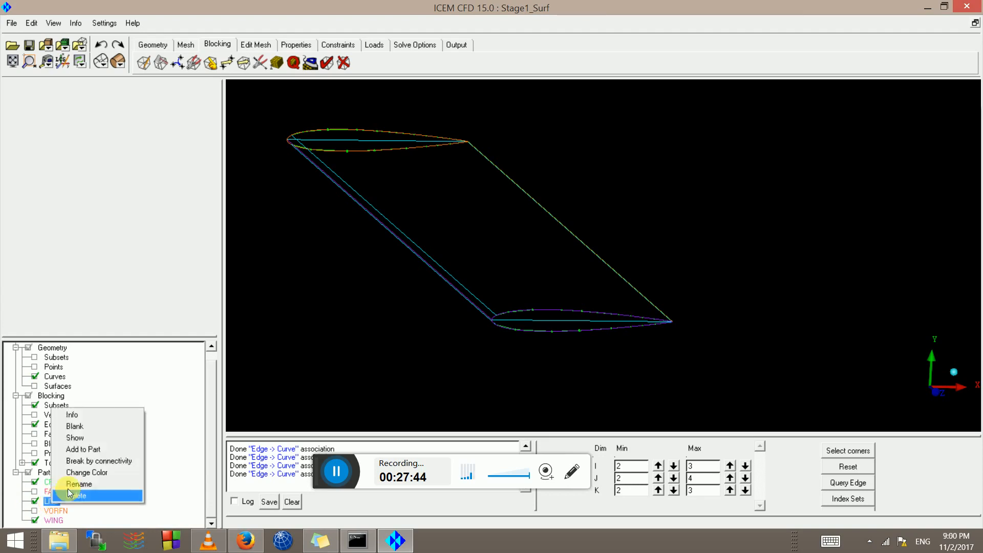
pyautogui.click(67, 490)
pyautogui.write('R')
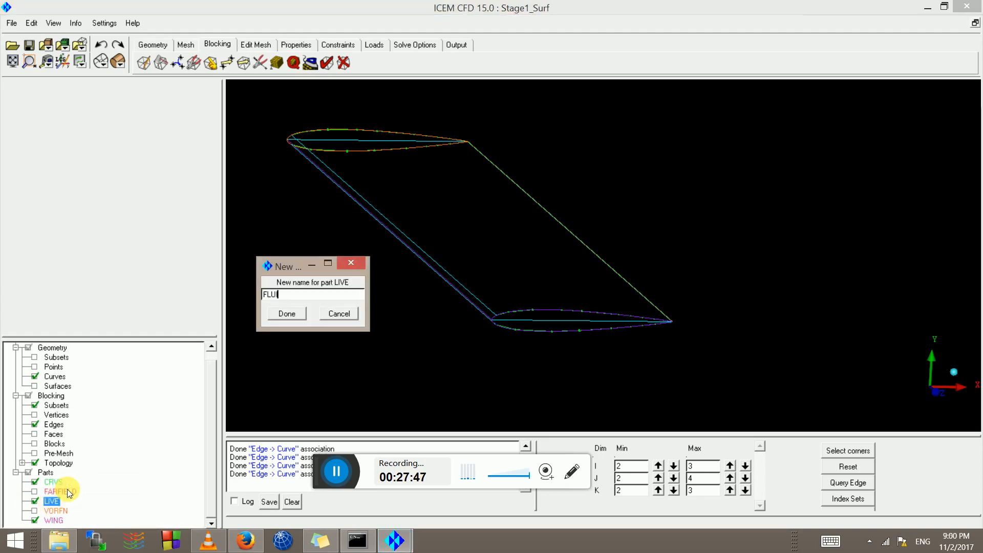
pyautogui.click(290, 312)
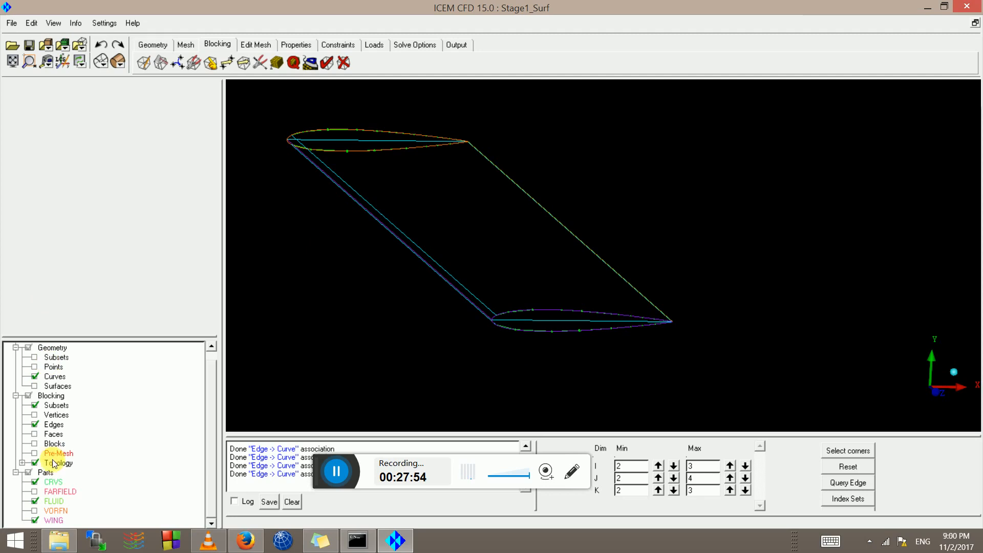
# Start a blocking-material part named SOLIDWING and select the upper block inside the wing for it.
pyautogui.rightClick(43, 471)
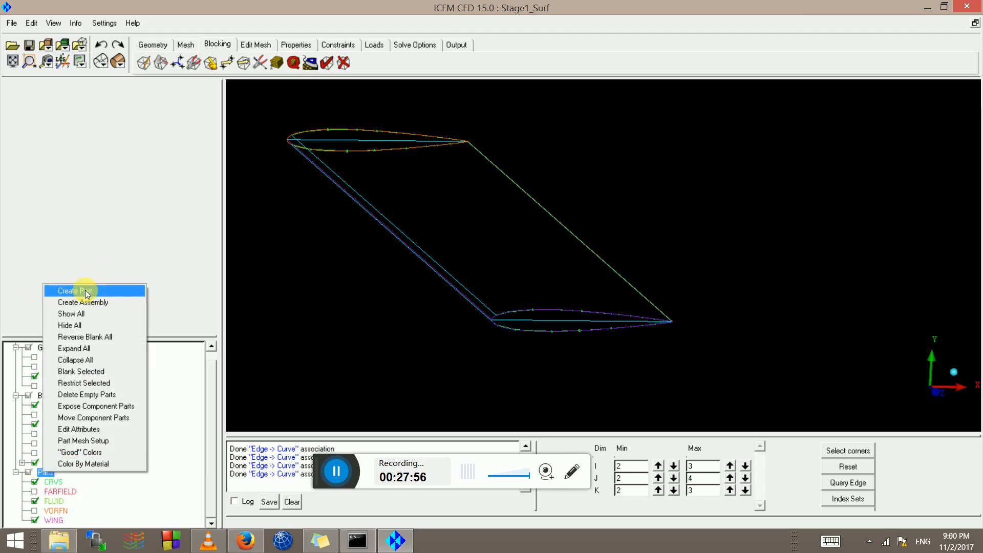
pyautogui.click(85, 291)
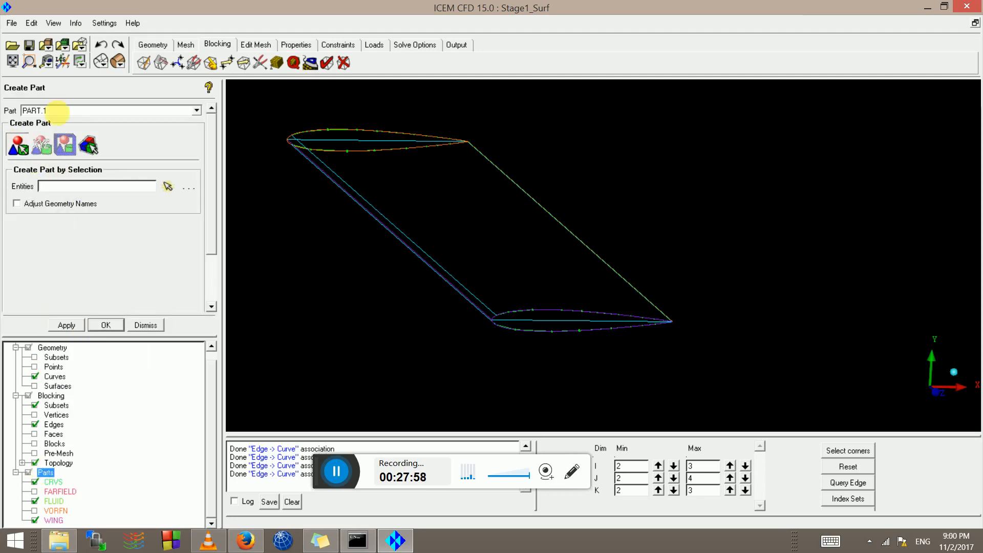
pyautogui.moveTo(58, 111); pyautogui.dragTo(7, 107)
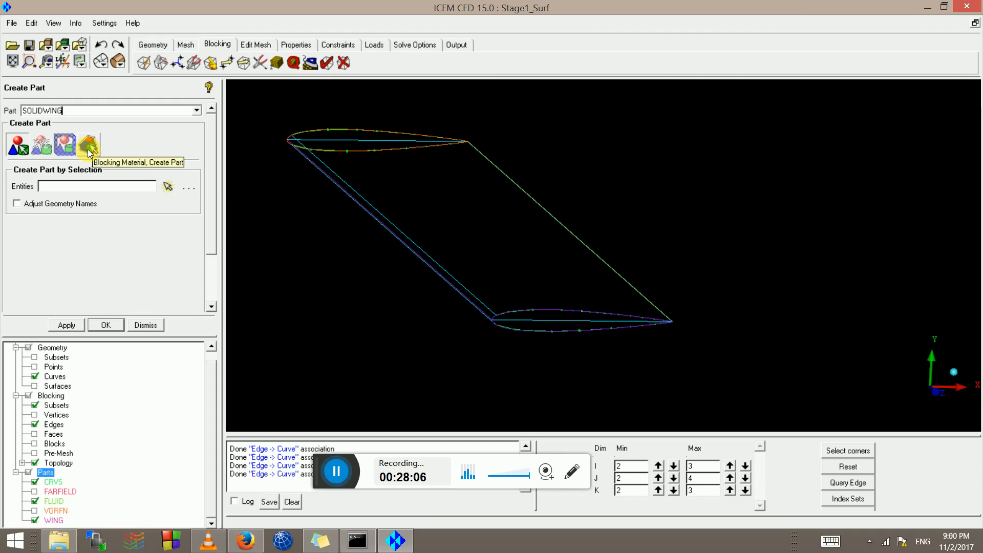
pyautogui.click(88, 149)
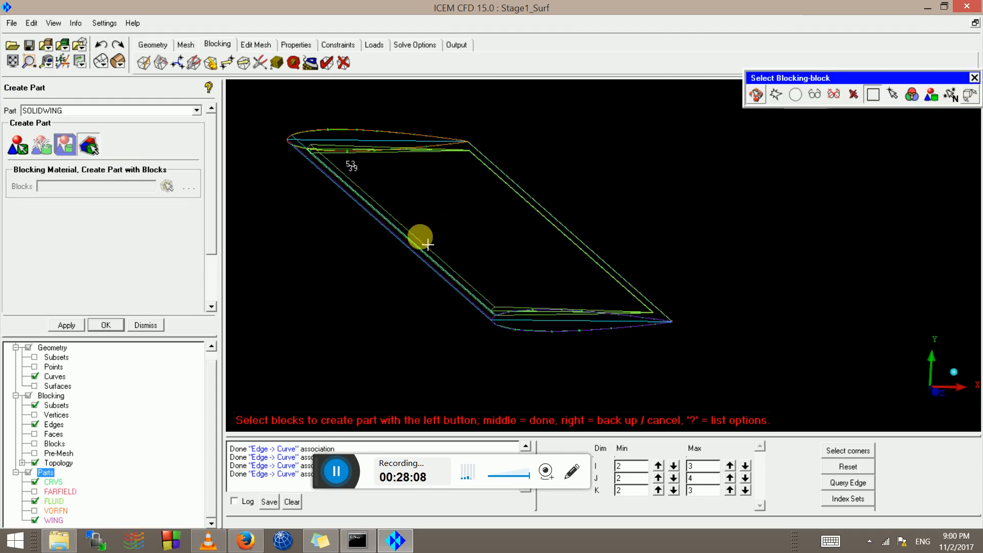
pyautogui.click(464, 278)
# Add the wing's lower inner block to the selection and create the SOLIDWING part from both blocks.
pyautogui.scroll(6, 471, 308)
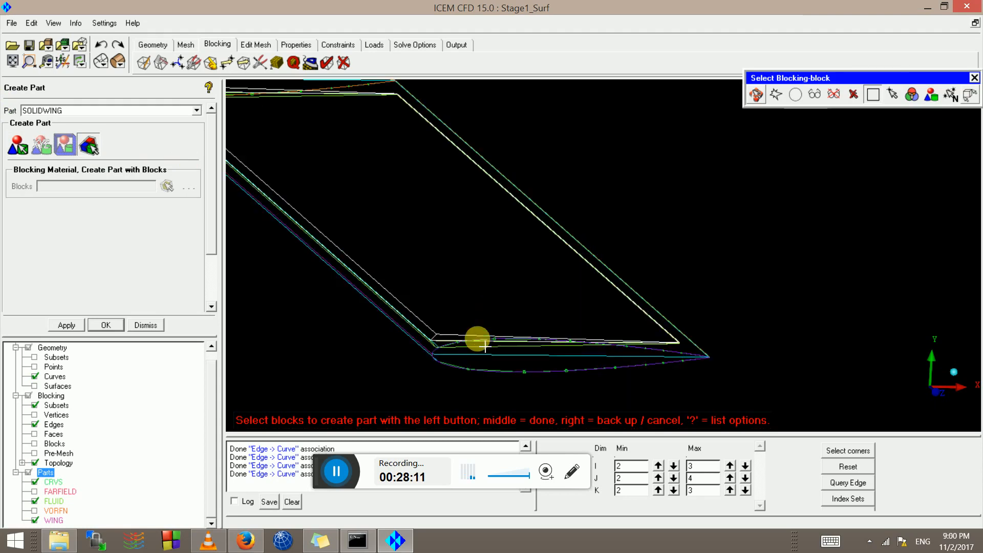
pyautogui.moveTo(392, 367); pyautogui.dragTo(659, 131, button='middle')
pyautogui.scroll(4, 555, 228)
pyautogui.moveTo(543, 170); pyautogui.dragTo(516, 247, button='middle')
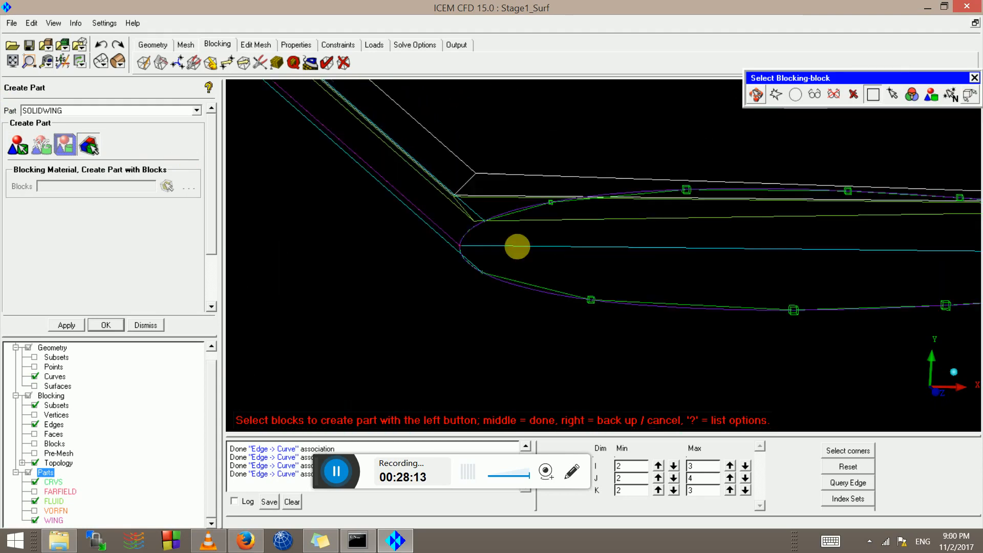
pyautogui.click(481, 218)
pyautogui.scroll(-5, 507, 259)
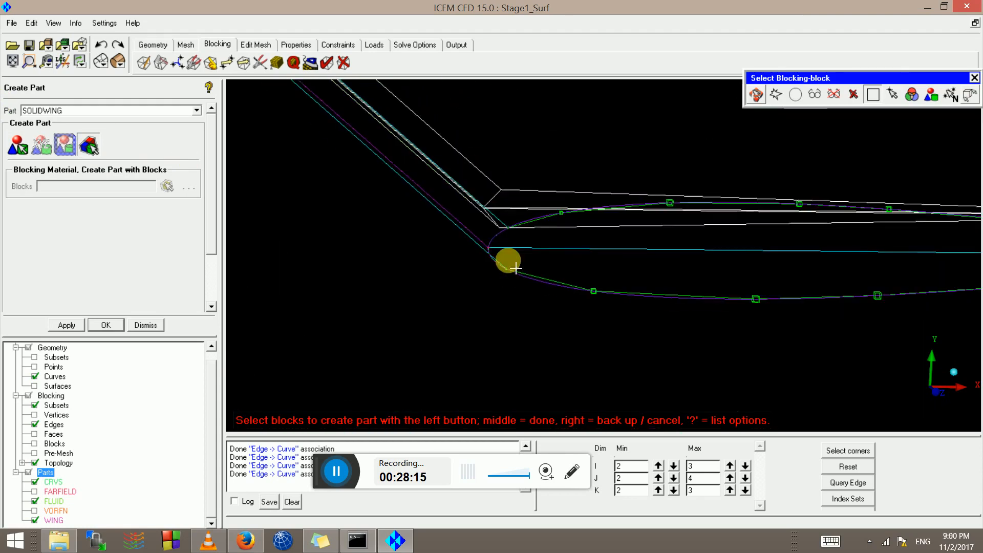
pyautogui.scroll(-5, 517, 236)
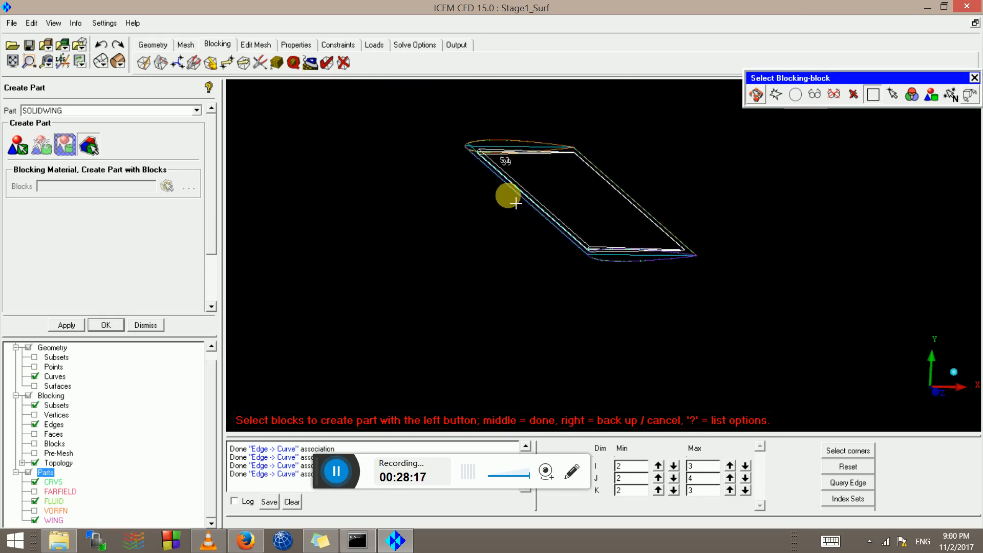
pyautogui.scroll(3, 482, 128)
pyautogui.moveTo(466, 153); pyautogui.dragTo(709, 440, button='middle')
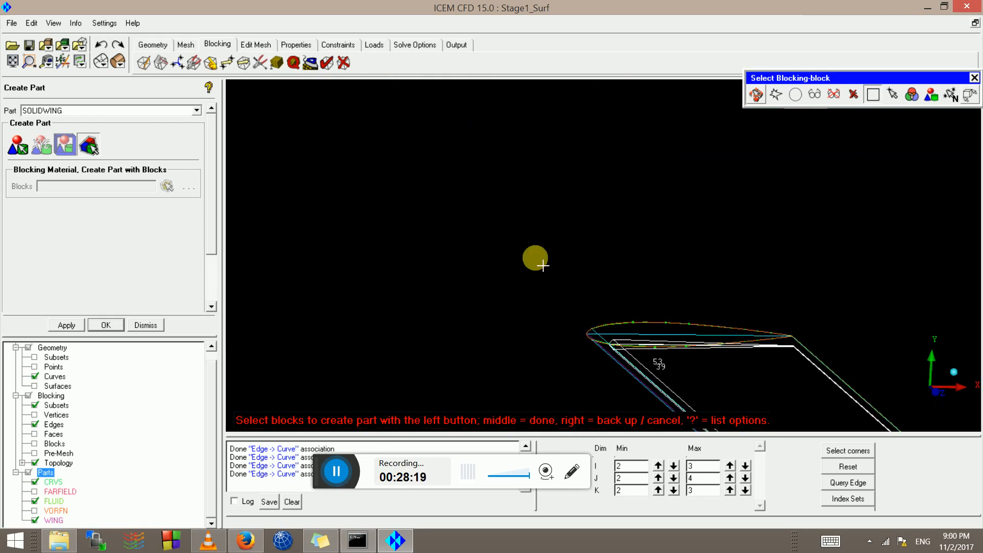
pyautogui.scroll(2, 546, 287)
pyautogui.moveTo(561, 370); pyautogui.dragTo(456, 122, button='middle')
pyautogui.scroll(3, 515, 165)
pyautogui.moveTo(498, 187); pyautogui.dragTo(528, 297, button='middle')
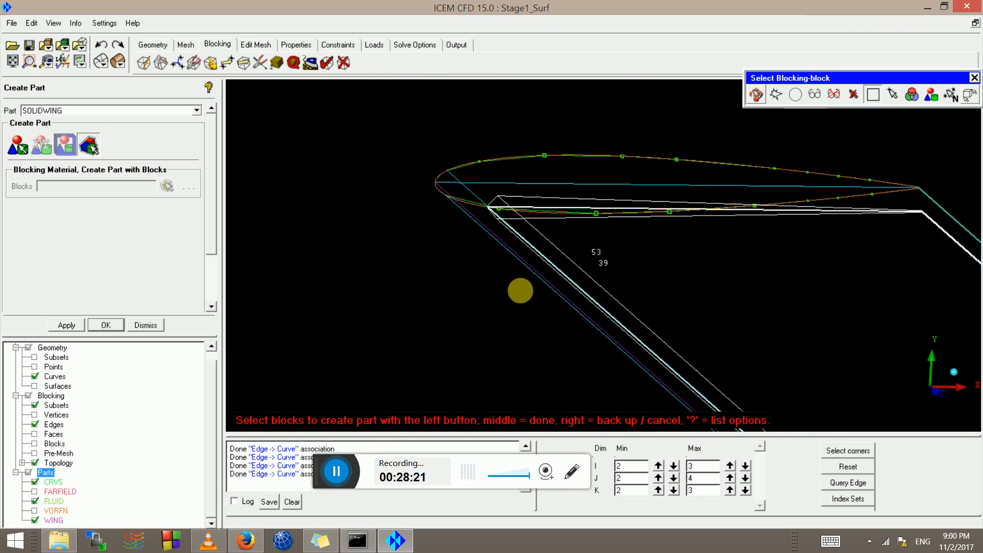
pyautogui.scroll(3, 522, 289)
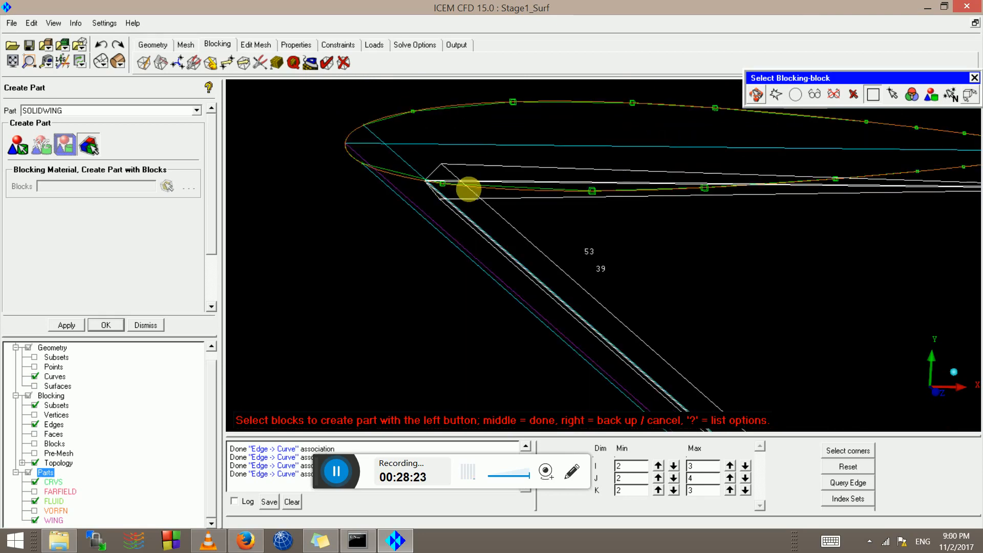
pyautogui.scroll(-4, 589, 229)
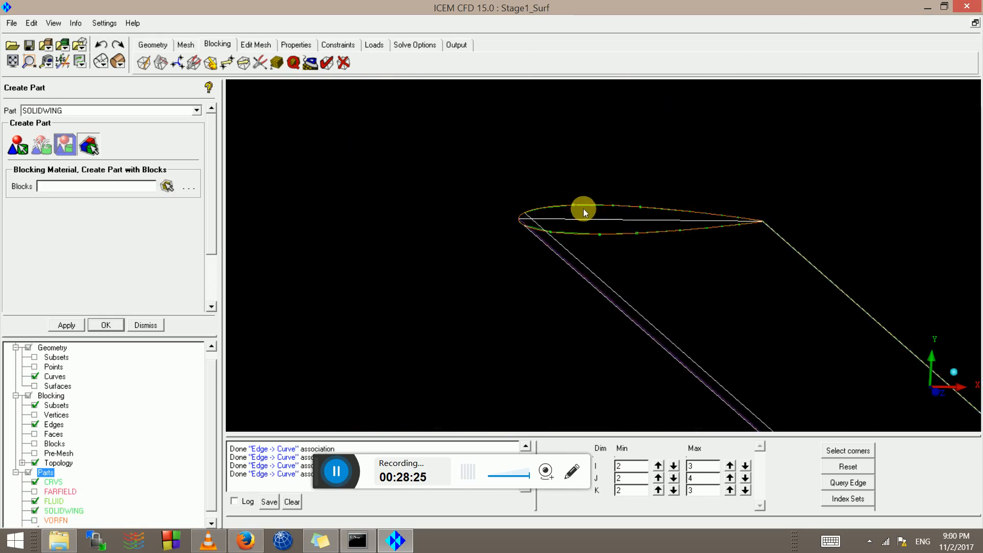
# Examine the block edges at the near airfoil's leading edge against the curves.
pyautogui.scroll(-2, 609, 240)
pyautogui.moveTo(616, 250); pyautogui.dragTo(498, 133, button='middle')
pyautogui.scroll(5, 534, 222)
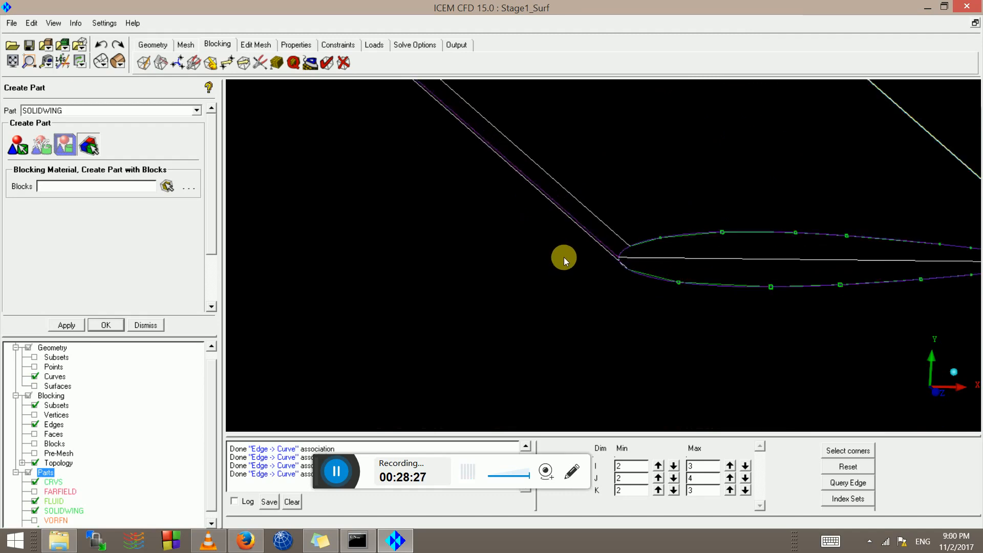
pyautogui.scroll(4, 564, 259)
pyautogui.moveTo(563, 259); pyautogui.dragTo(645, 230, button='middle')
pyautogui.scroll(3, 423, 233)
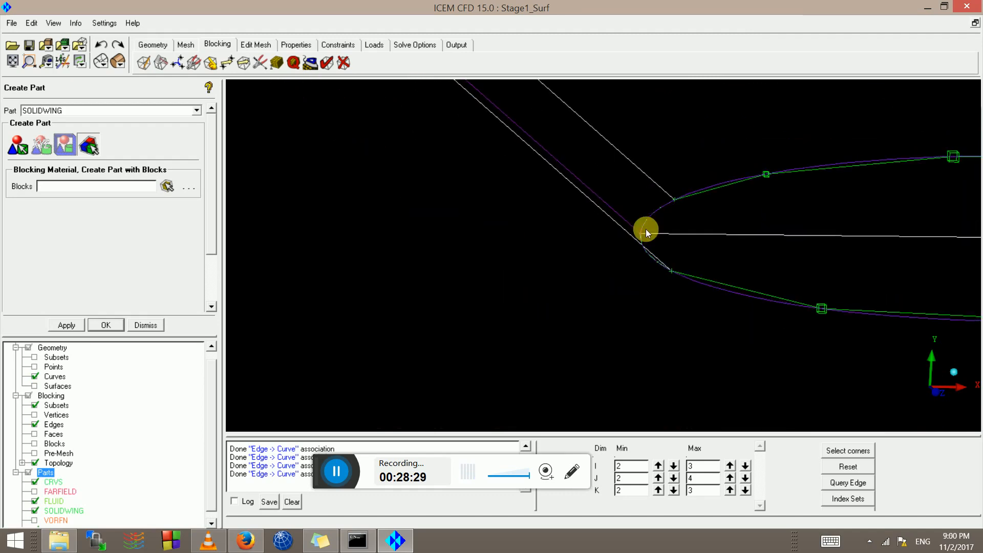
pyautogui.scroll(3, 646, 229)
pyautogui.moveTo(567, 236); pyautogui.dragTo(409, 229, button='middle')
pyautogui.scroll(3, 496, 216)
pyautogui.scroll(-3, 454, 214)
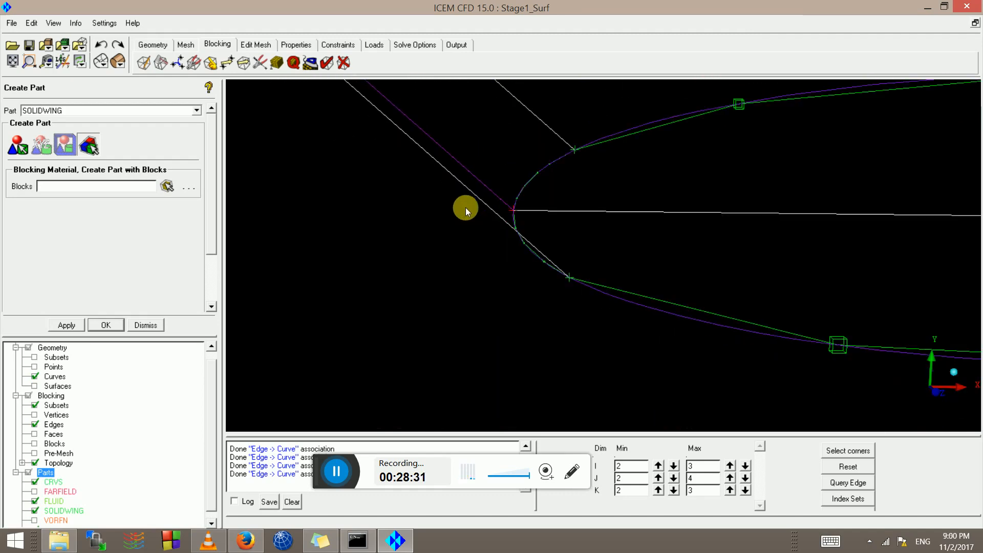
# Close part creation, toggle the SOLIDWING part's display and examine the wing's blocks at both airfoil ends.
pyautogui.click(146, 324)
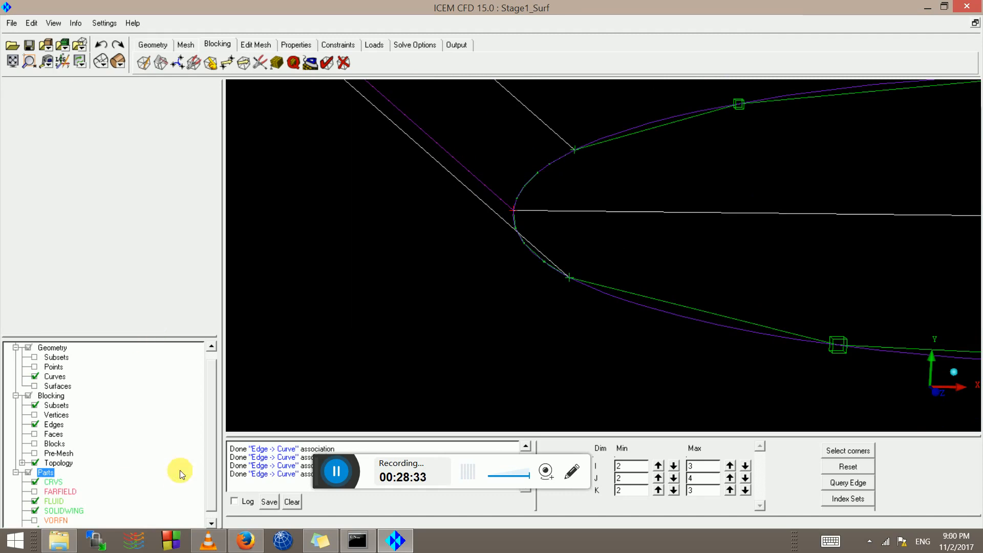
pyautogui.click(211, 523)
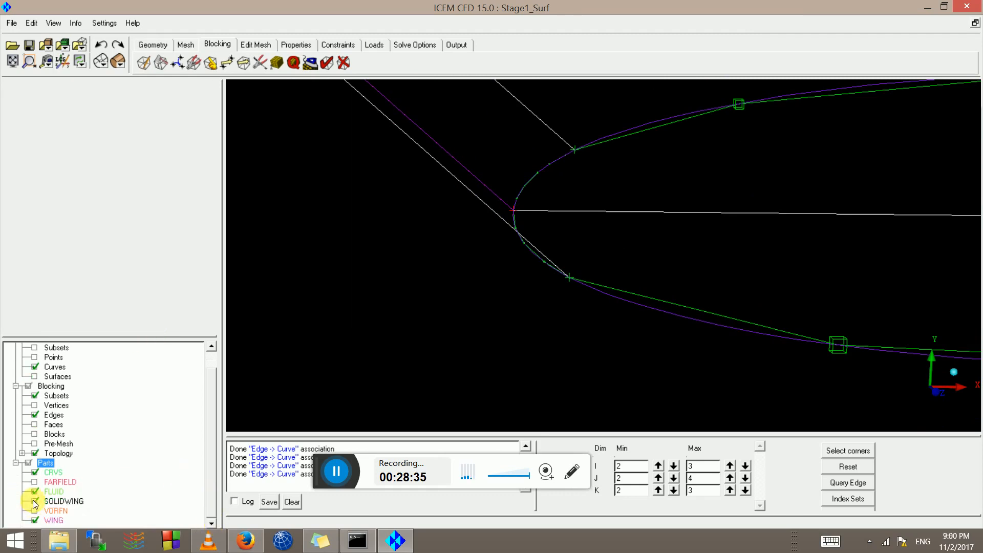
pyautogui.click(32, 499)
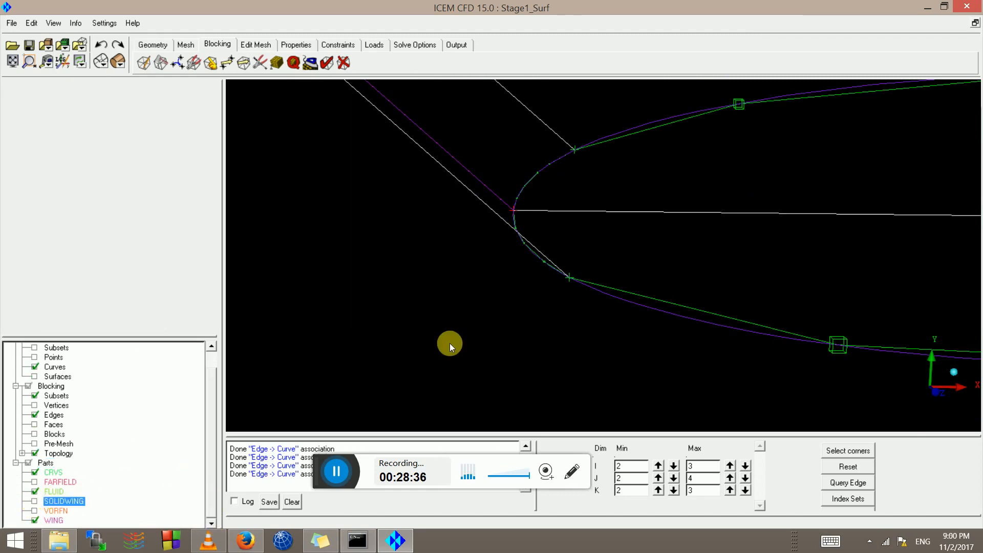
pyautogui.scroll(-5, 641, 185)
pyautogui.scroll(-7, 671, 268)
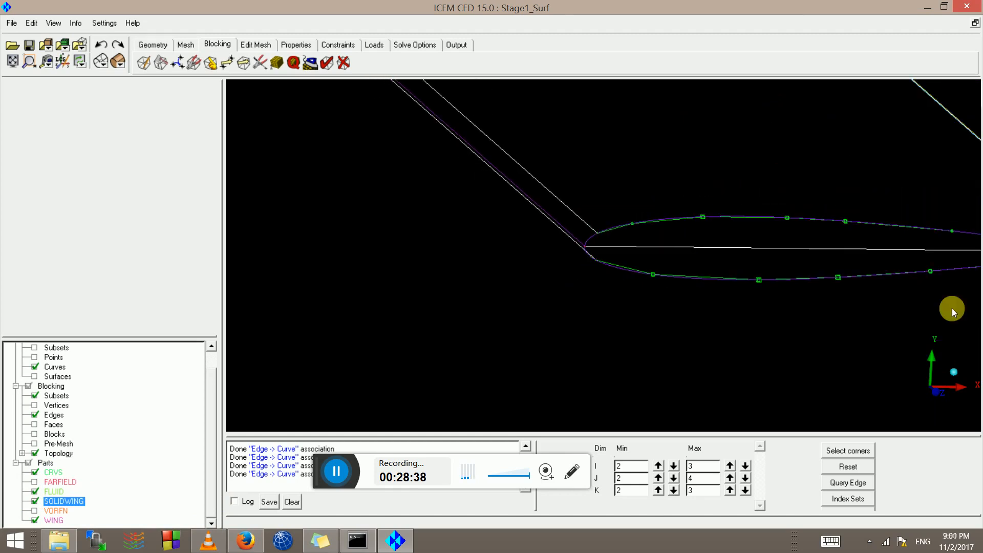
pyautogui.moveTo(692, 115); pyautogui.dragTo(792, 359, button='middle')
pyautogui.moveTo(515, 161); pyautogui.dragTo(658, 358, button='middle')
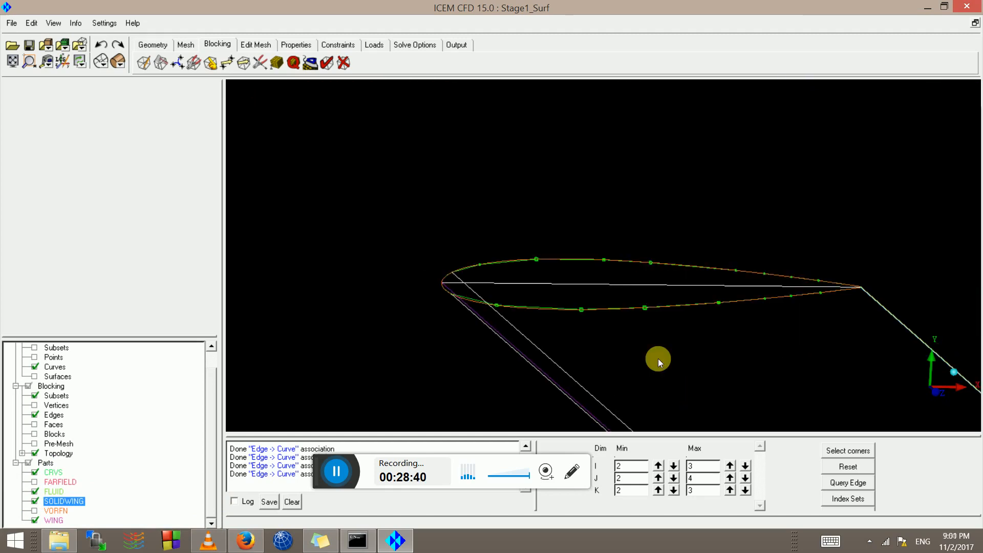
# Set 100 nodes on the wing's spanwise leading-edge block edge using the BiGeometric mesh law.
pyautogui.scroll(6, 393, 295)
pyautogui.moveTo(394, 296); pyautogui.dragTo(489, 159, button='middle')
pyautogui.scroll(3, 597, 270)
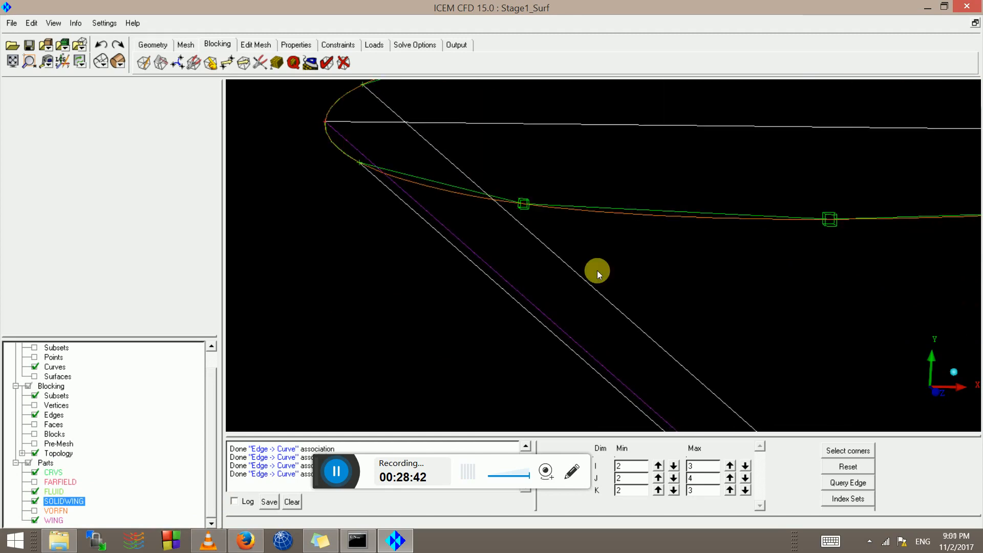
pyautogui.scroll(-10, 411, 202)
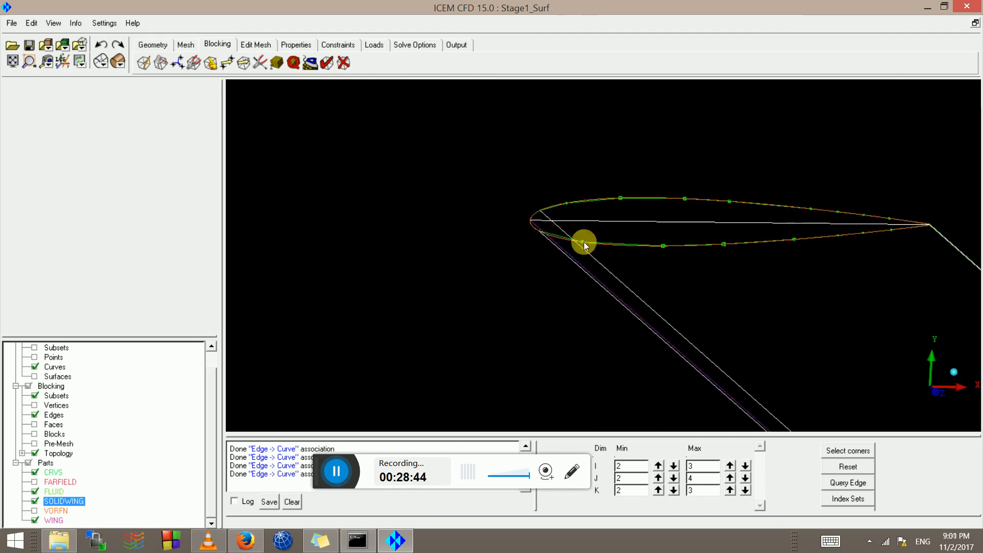
pyautogui.scroll(-1, 442, 106)
pyautogui.moveTo(841, 408); pyautogui.dragTo(601, 290, button='middle')
pyautogui.scroll(1, 543, 294)
pyautogui.click(276, 62)
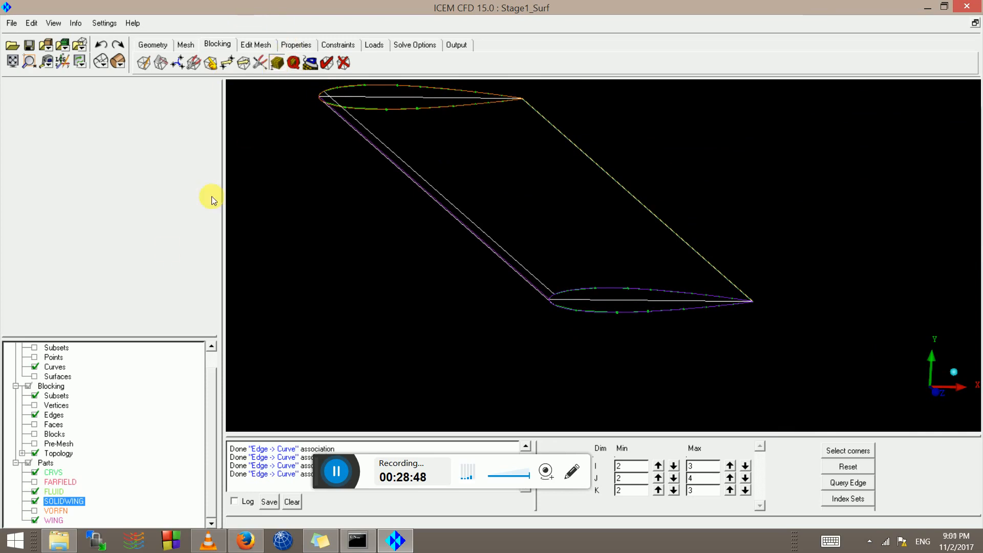
pyautogui.click(63, 132)
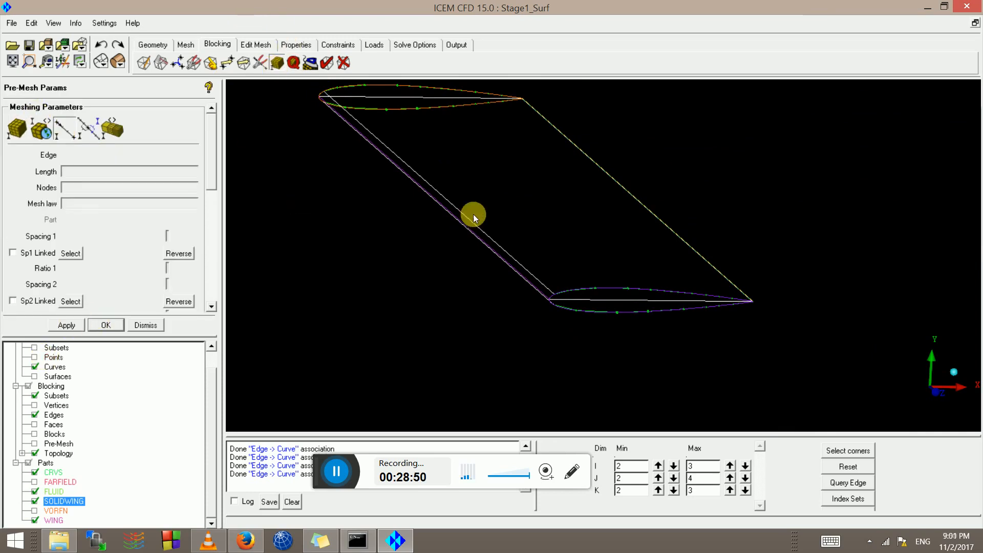
pyautogui.click(438, 207)
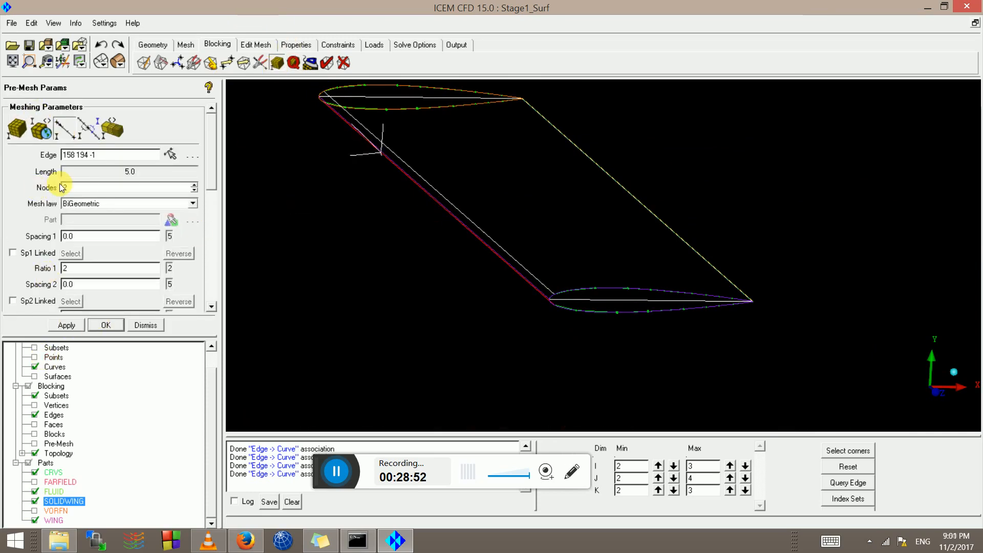
pyautogui.doubleClick(81, 189)
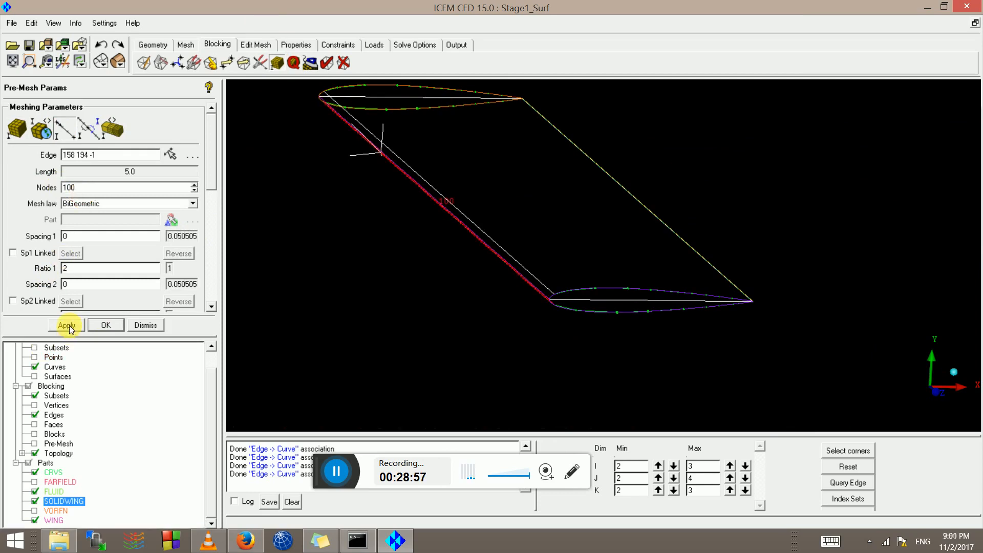
# Copy the spanwise edge's mesh parameters to all parallel edges.
pyautogui.moveTo(220, 178); pyautogui.dragTo(200, 270)
pyautogui.click(13, 136)
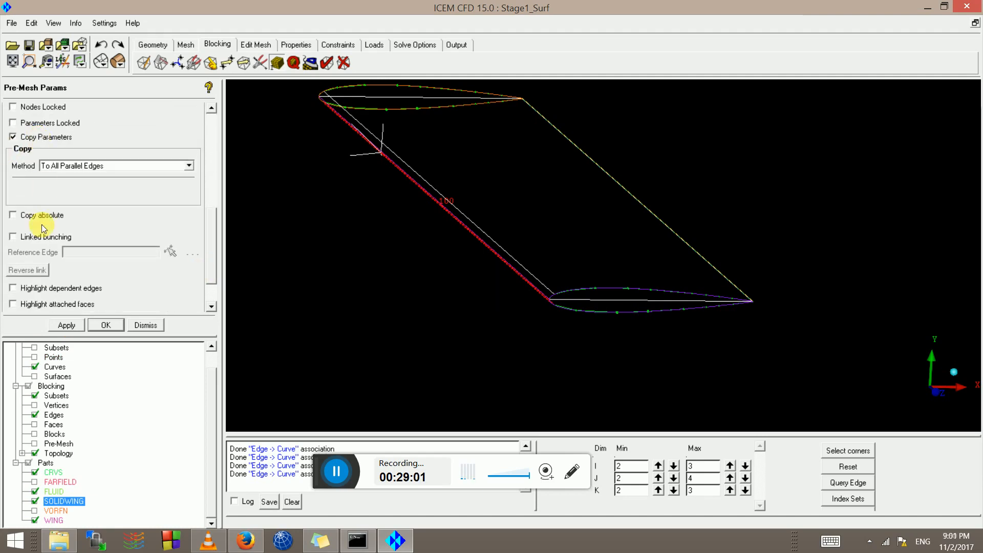
pyautogui.click(58, 325)
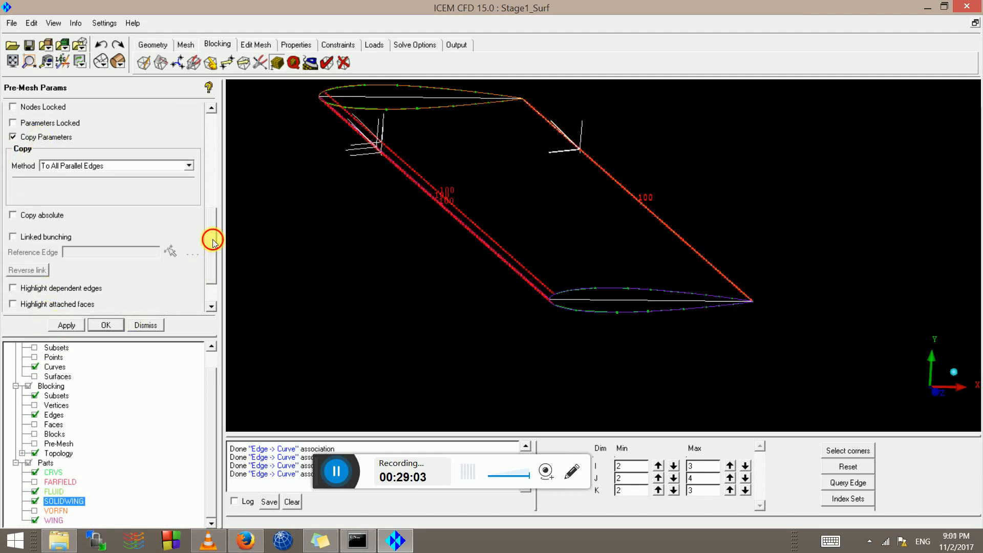
# Set 100 nodes on the near airfoil's middle chordwise edge, with its parameters copied to the parallel edges.
pyautogui.moveTo(213, 240); pyautogui.dragTo(211, 148)
pyautogui.click(59, 128)
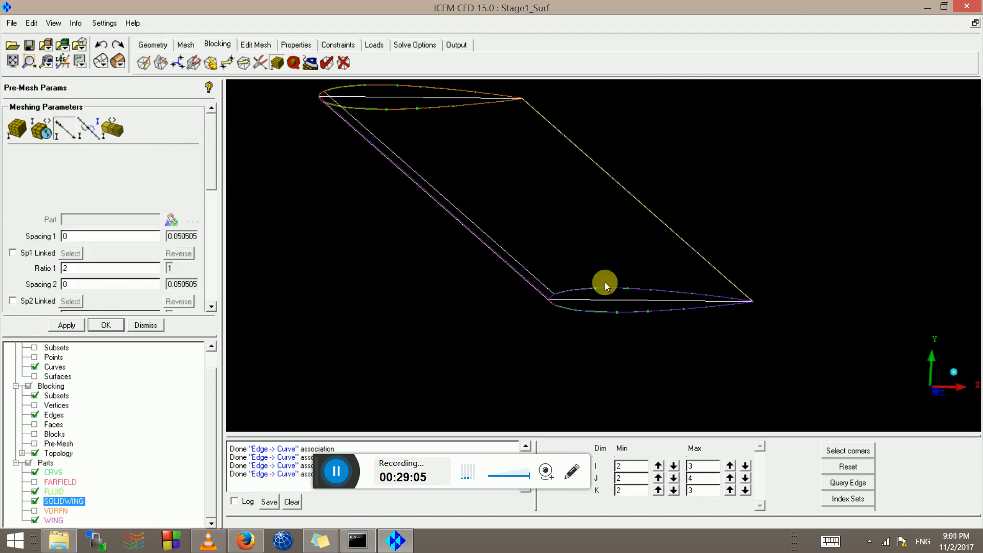
pyautogui.click(589, 301)
pyautogui.scroll(3, 581, 309)
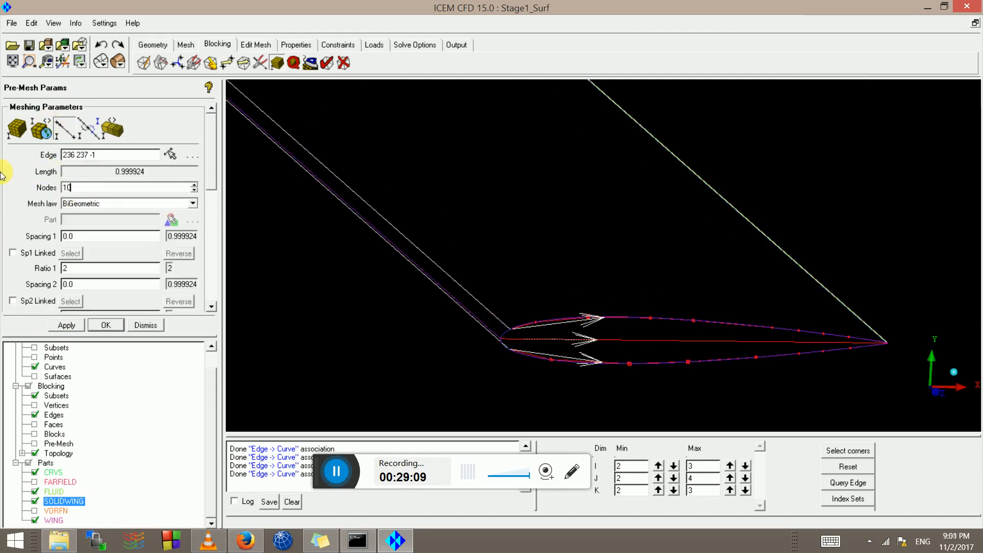
pyautogui.click(66, 325)
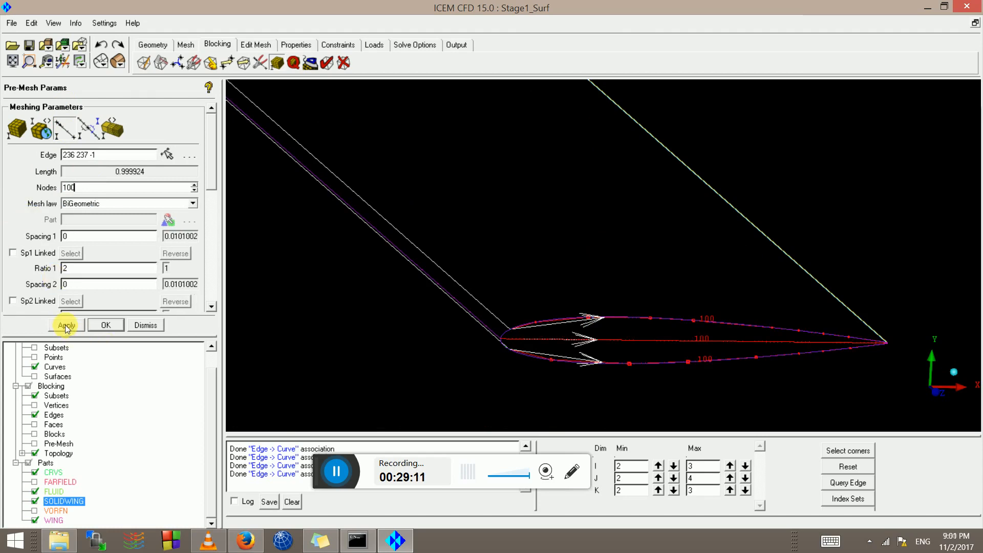
# Recompute the pre-mesh and display it on the wing.
pyautogui.click(35, 443)
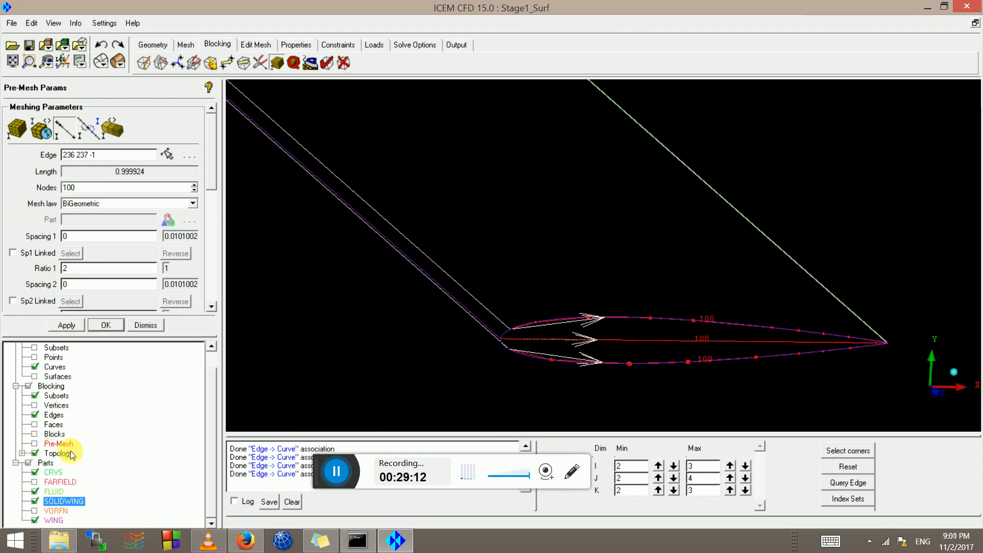
pyautogui.click(375, 320)
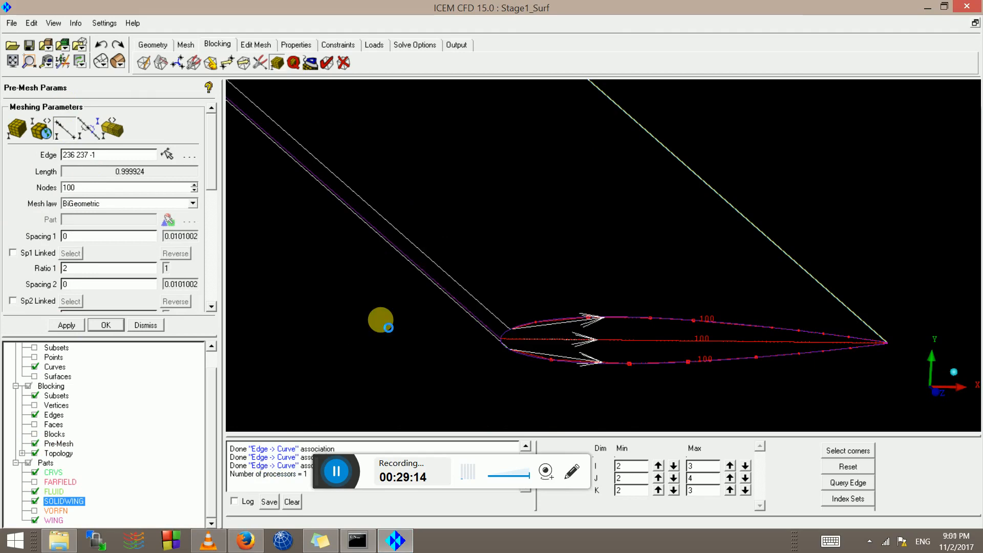
pyautogui.moveTo(380, 320); pyautogui.dragTo(504, 193)
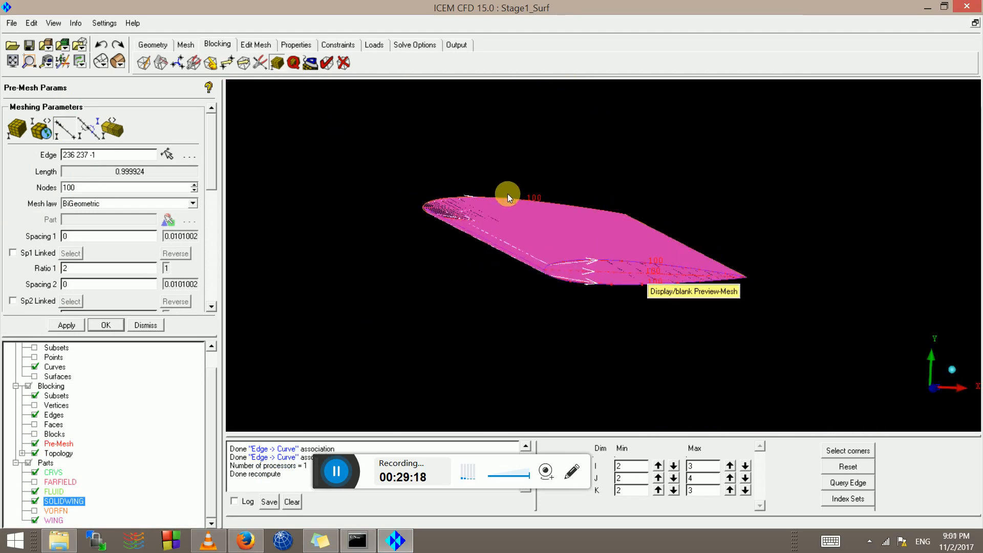
# Show the pre-mesh as shaded solid and hide the block edges and geometry curves.
pyautogui.click(119, 62)
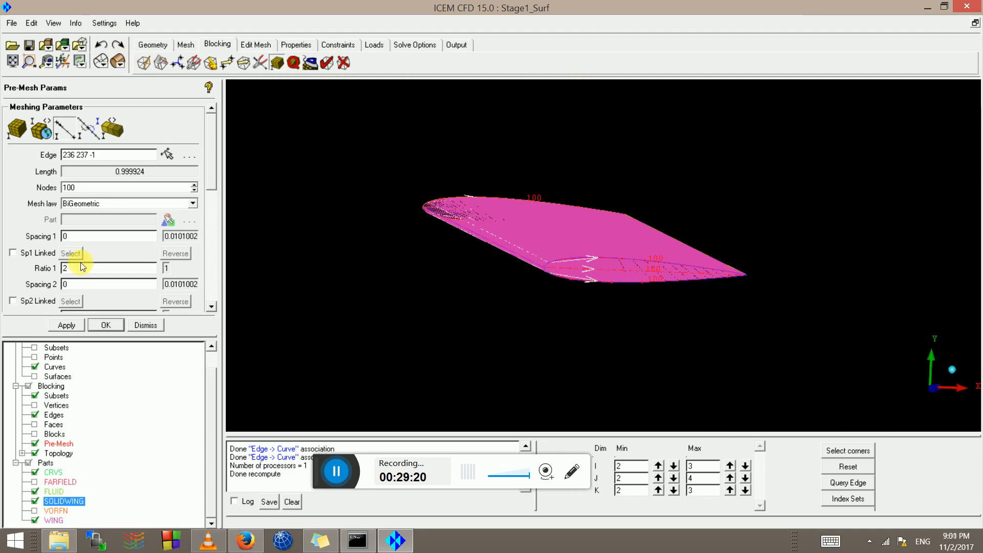
pyautogui.click(33, 415)
pyautogui.click(34, 415)
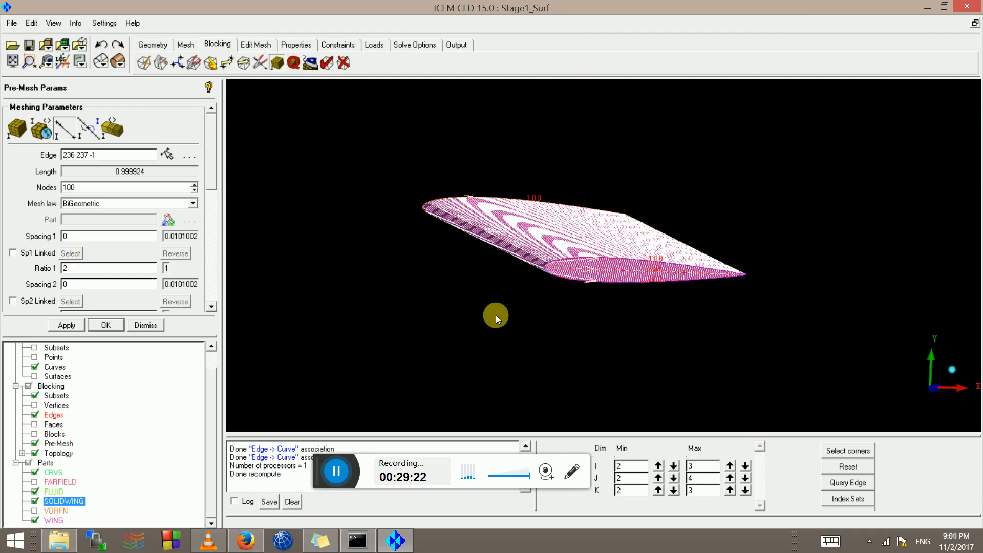
pyautogui.click(34, 366)
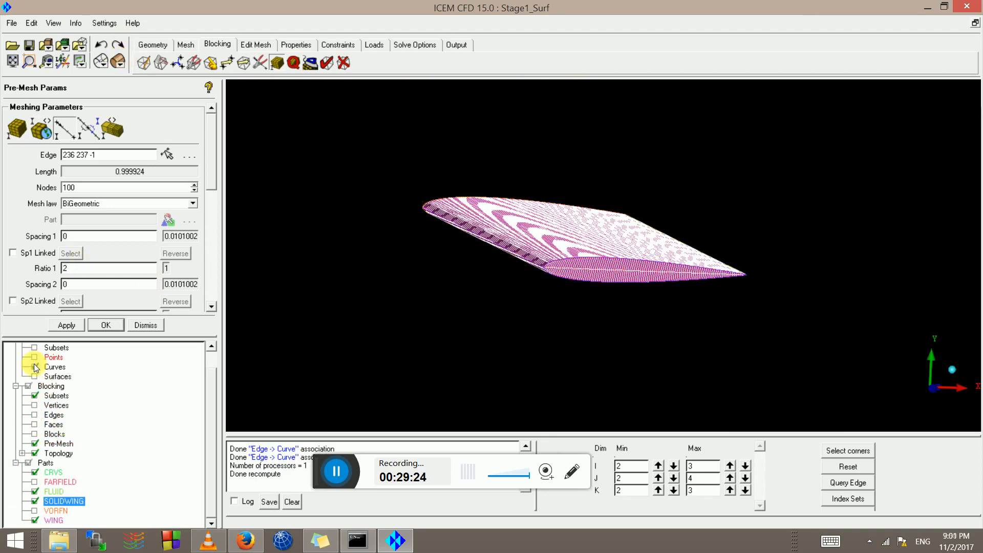
# Examine the mesh at the near airfoil's leading edge and switch the display to wireframe.
pyautogui.moveTo(494, 336); pyautogui.dragTo(539, 285)
pyautogui.scroll(5, 489, 273)
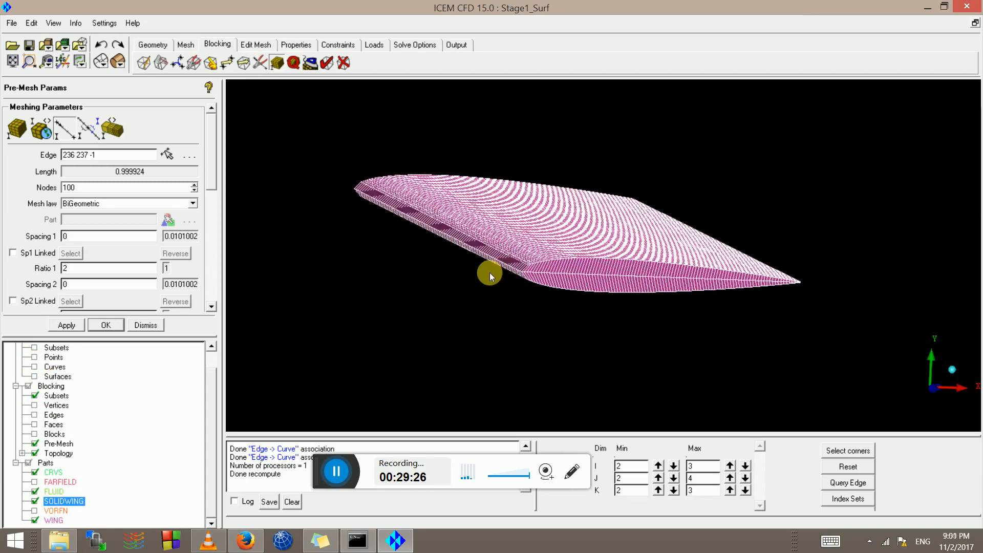
pyautogui.scroll(8, 469, 284)
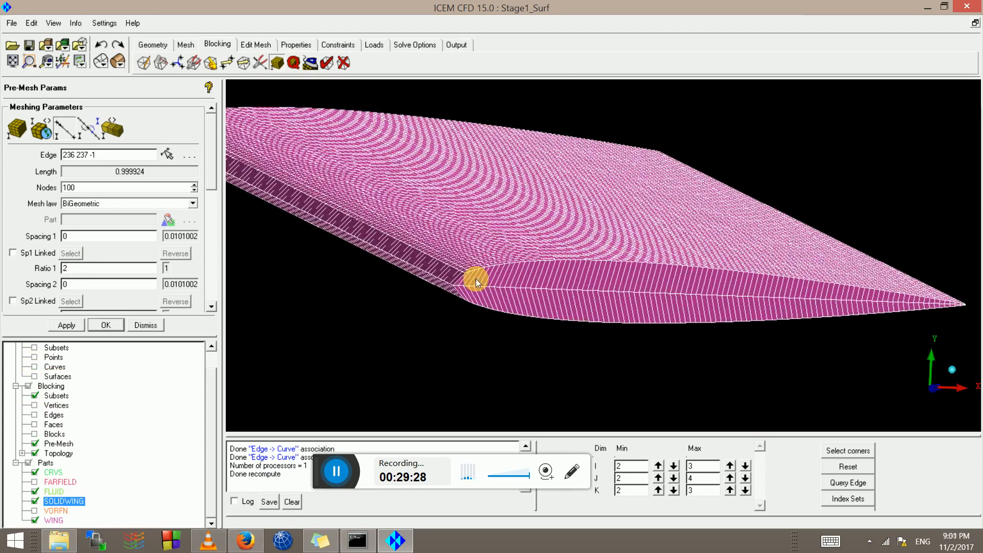
pyautogui.scroll(8, 588, 257)
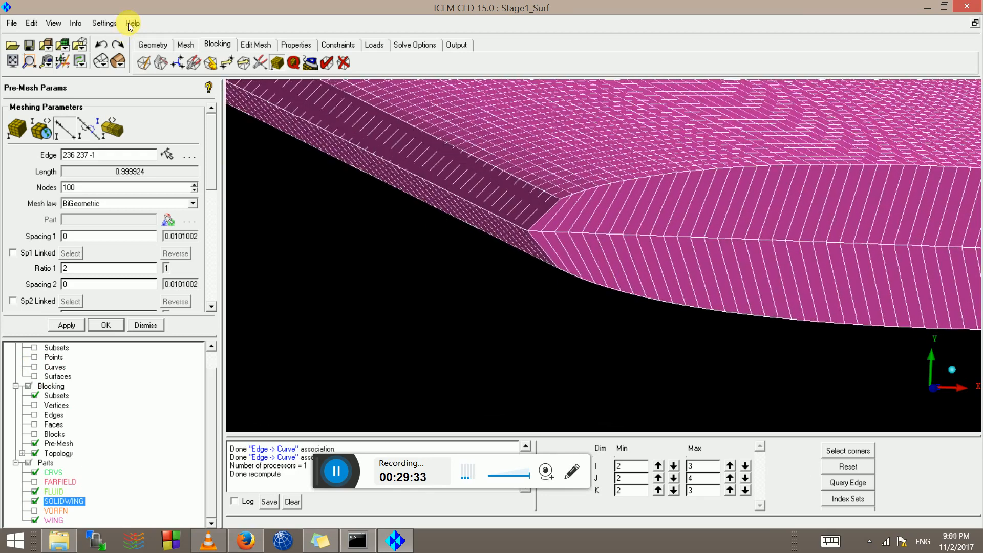
pyautogui.click(104, 60)
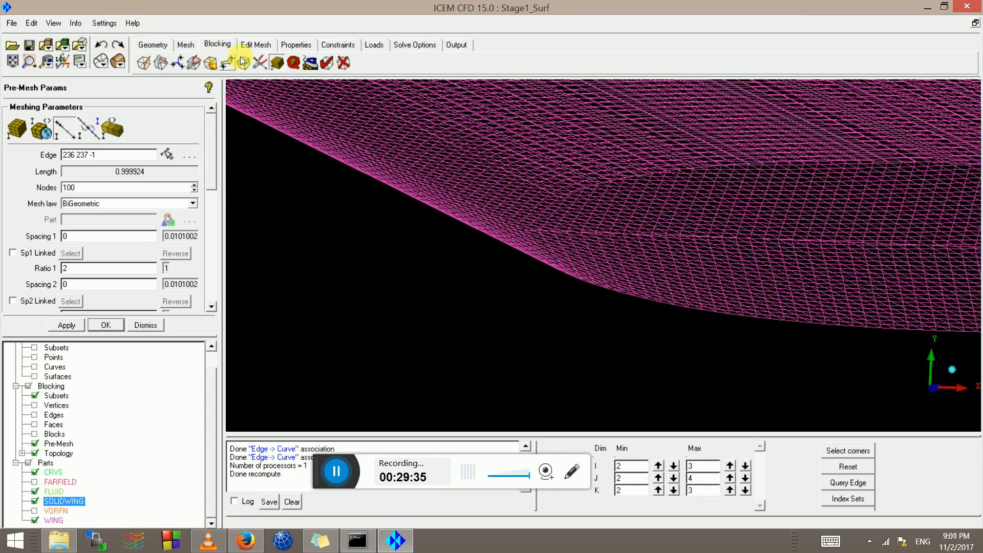
# Hide the pre-mesh and set 10 nodes on both the upper and lower leading-edge arcs of the near airfoil.
pyautogui.click(274, 64)
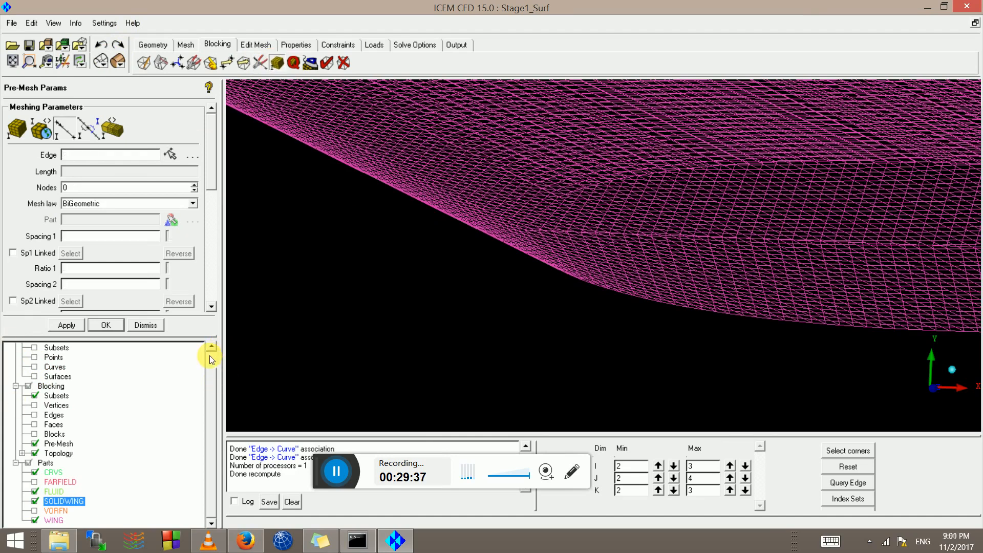
pyautogui.scroll(2, 210, 358)
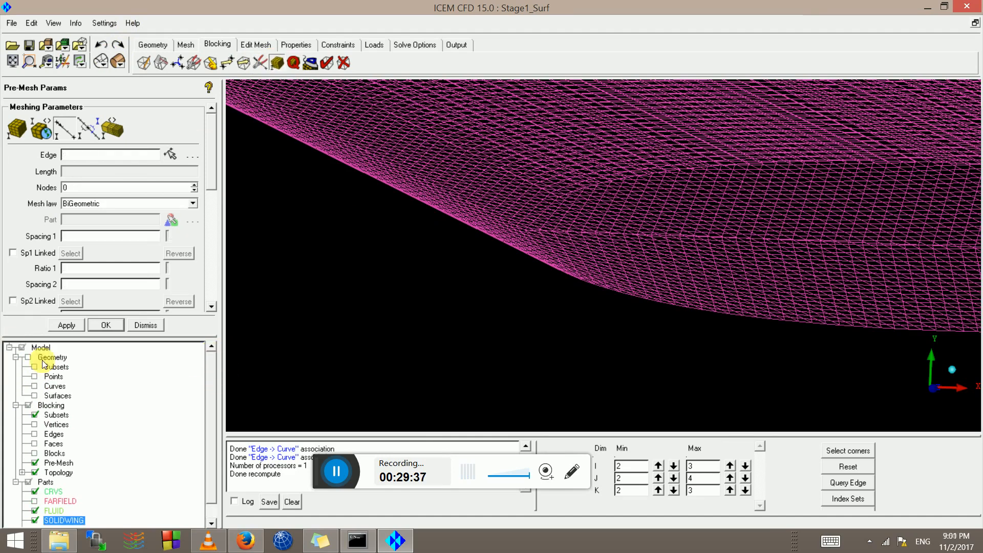
pyautogui.click(66, 131)
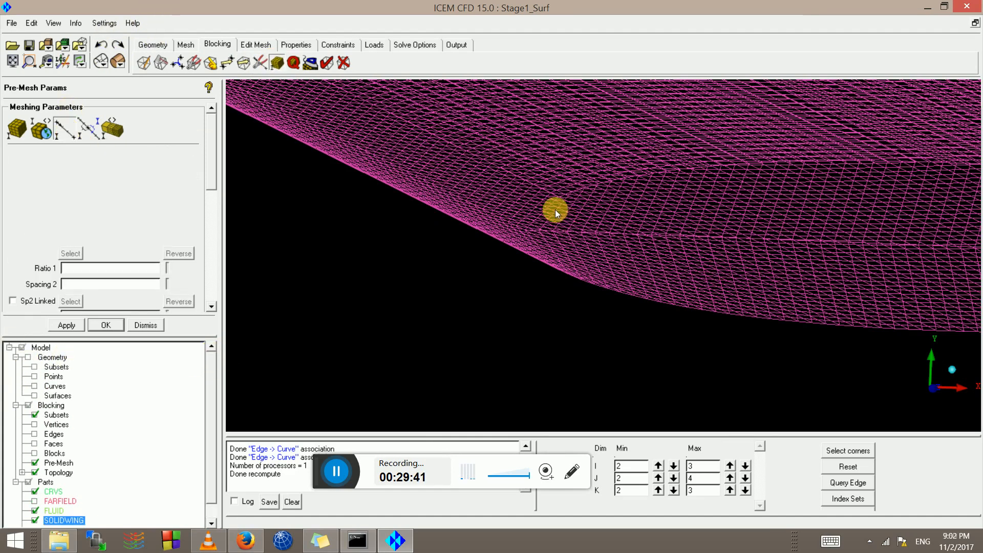
pyautogui.click(35, 462)
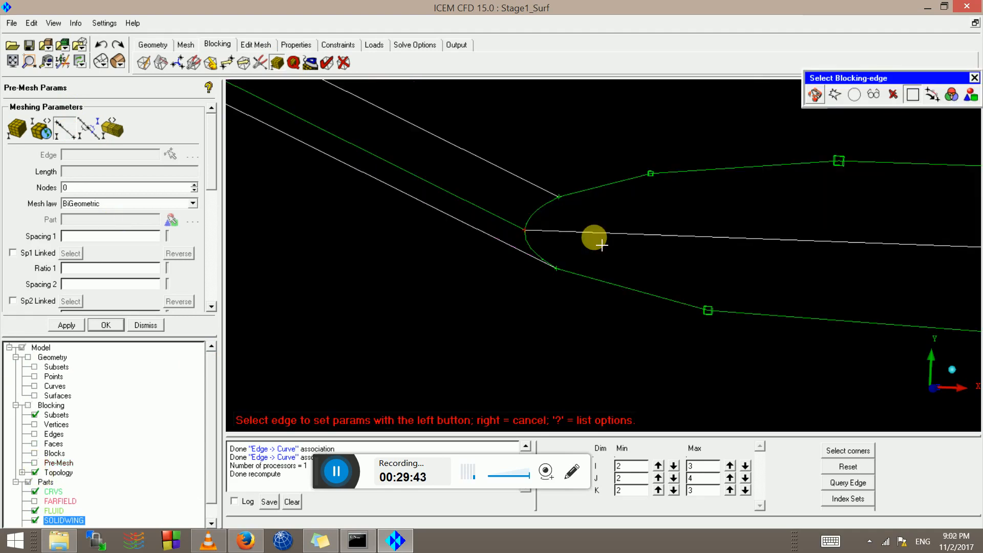
pyautogui.click(539, 213)
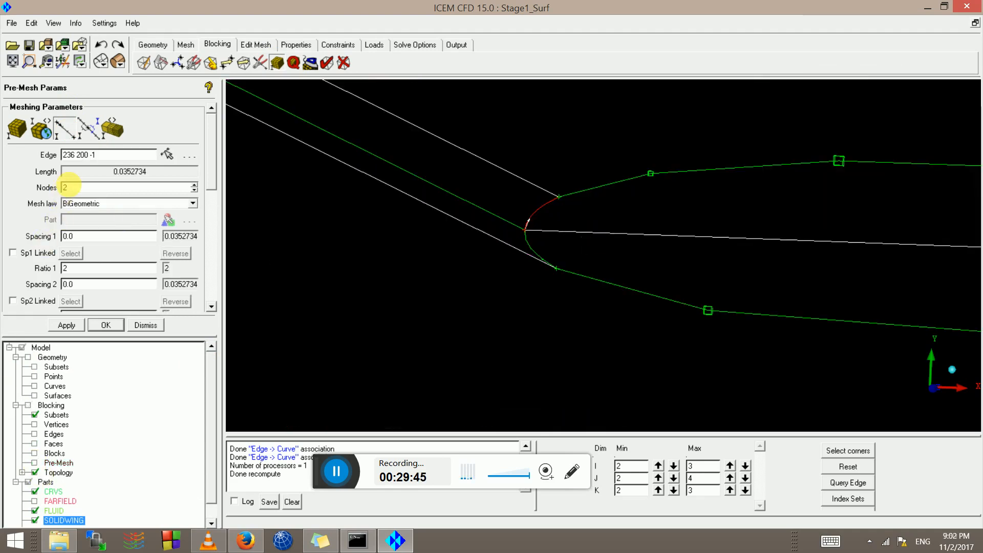
pyautogui.doubleClick(77, 190)
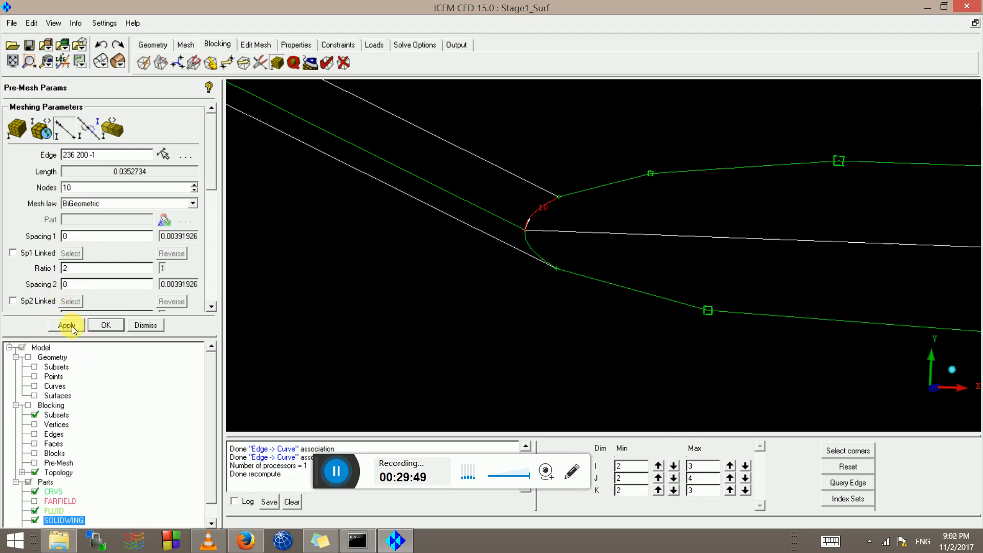
pyautogui.click(65, 128)
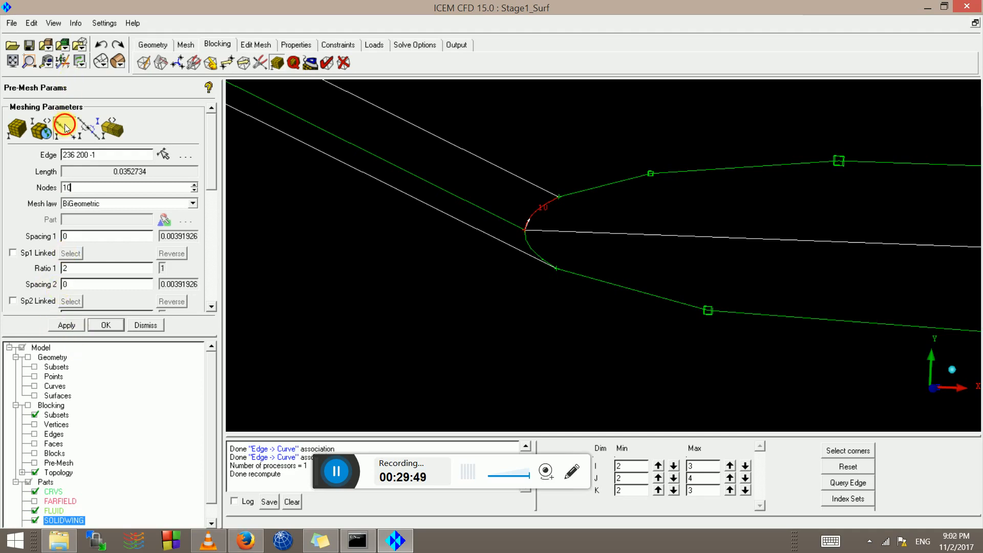
pyautogui.click(530, 244)
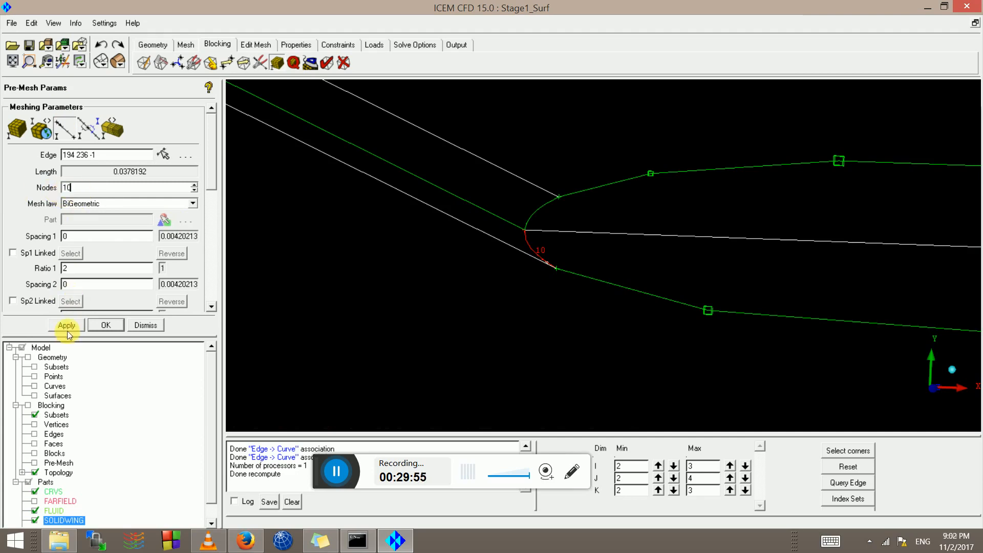
# Examine the block edges and node count at the near airfoil's blunt trailing edge.
pyautogui.scroll(-10, 312, 284)
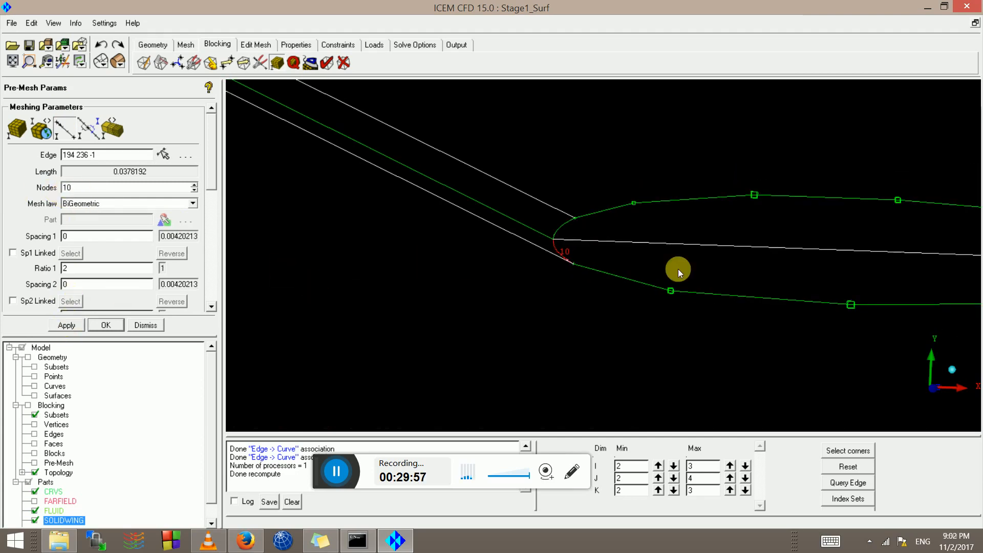
pyautogui.moveTo(888, 262); pyautogui.dragTo(208, 138, button='middle')
pyautogui.scroll(5, 463, 159)
pyautogui.moveTo(360, 125); pyautogui.dragTo(853, 428, button='middle')
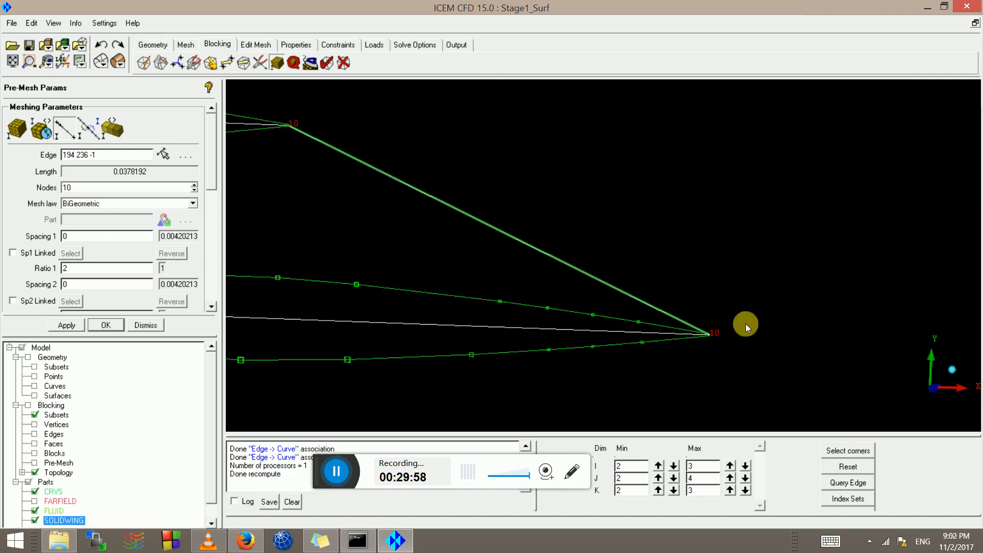
pyautogui.scroll(4, 617, 256)
pyautogui.moveTo(616, 258); pyautogui.dragTo(333, 85, button='middle')
pyautogui.scroll(2, 537, 223)
pyautogui.moveTo(421, 103); pyautogui.dragTo(595, 263, button='middle')
pyautogui.scroll(4, 596, 263)
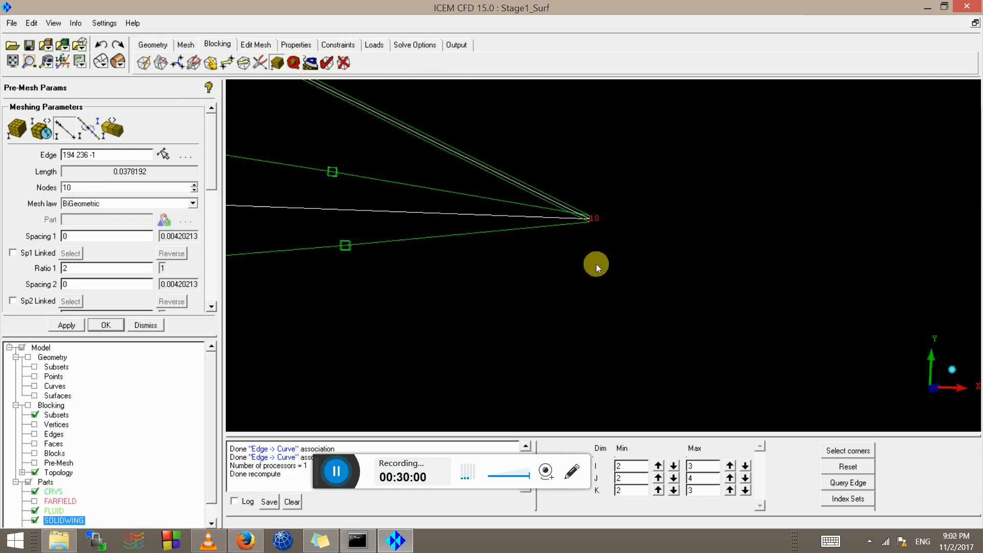
pyautogui.scroll(4, 582, 201)
pyautogui.moveTo(567, 149); pyautogui.dragTo(573, 260, button='middle')
pyautogui.scroll(5, 572, 256)
pyautogui.moveTo(532, 189); pyautogui.dragTo(586, 243, button='middle')
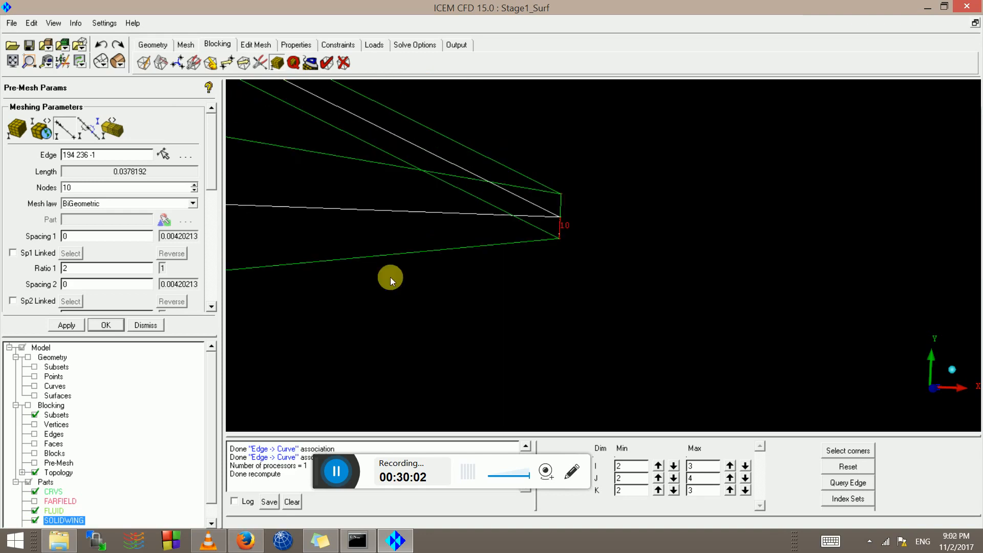
# Turn the pre-mesh display back on and recompute the mesh with the new node counts.
pyautogui.click(36, 463)
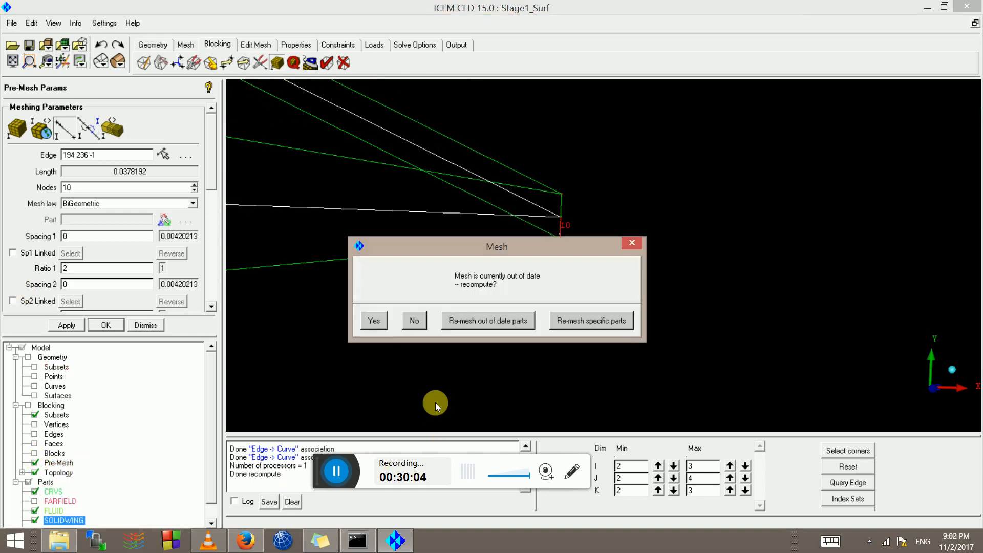
pyautogui.click(374, 322)
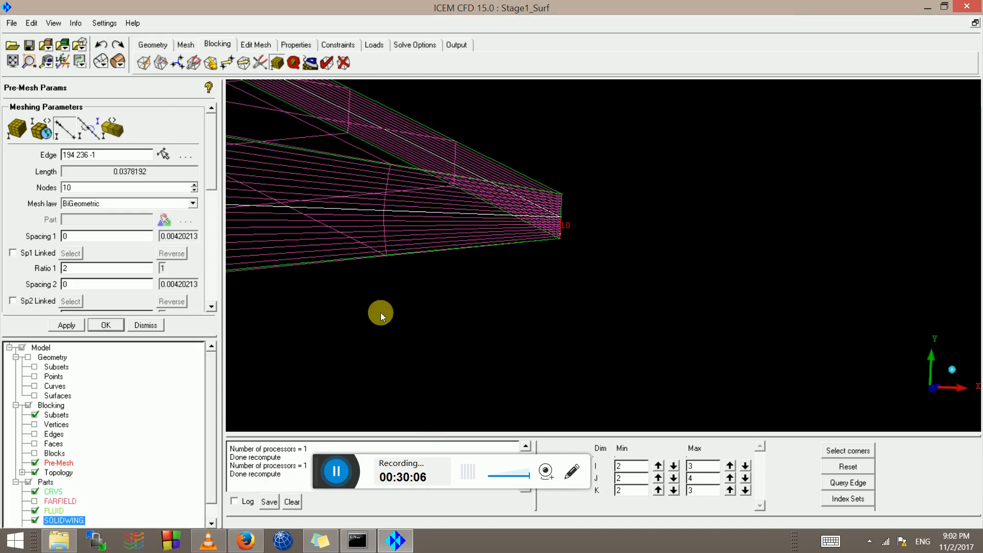
# Examine the wireframe pre-mesh from the near airfoil's trailing edge across the whole wing.
pyautogui.scroll(-10, 397, 279)
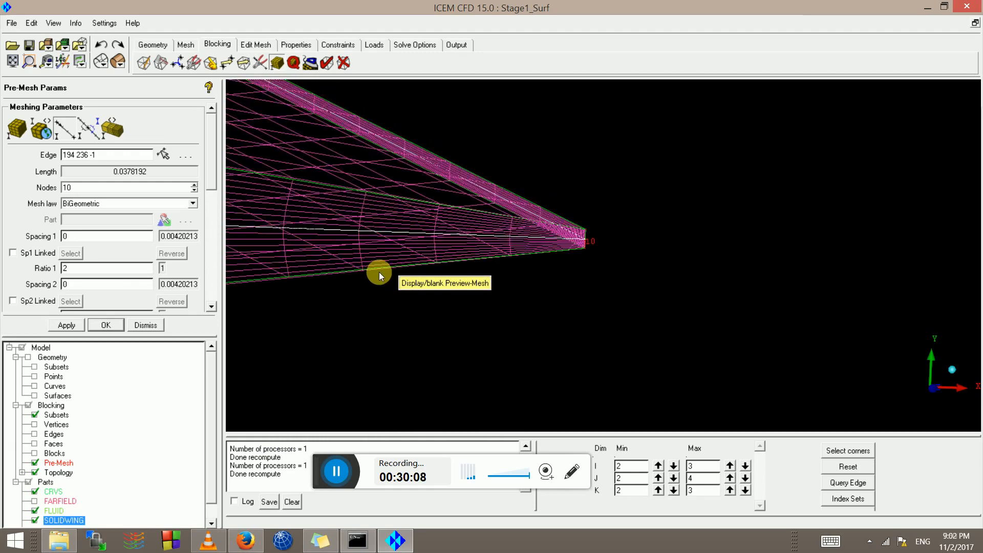
pyautogui.moveTo(375, 272); pyautogui.dragTo(330, 230)
pyautogui.scroll(-2, 327, 224)
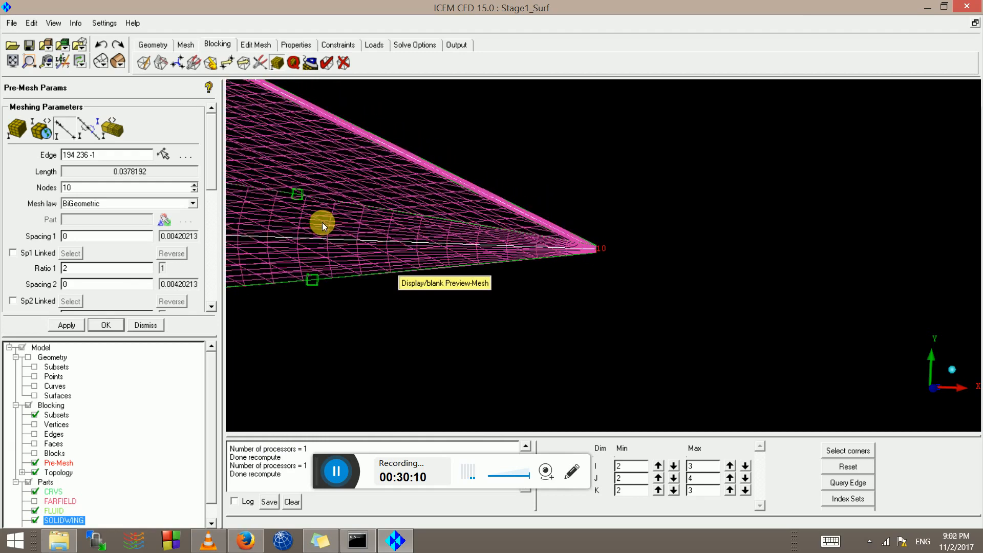
pyautogui.moveTo(323, 225); pyautogui.dragTo(800, 306, button='middle')
pyautogui.moveTo(301, 227); pyautogui.dragTo(774, 321, button='middle')
pyautogui.scroll(-5, 459, 304)
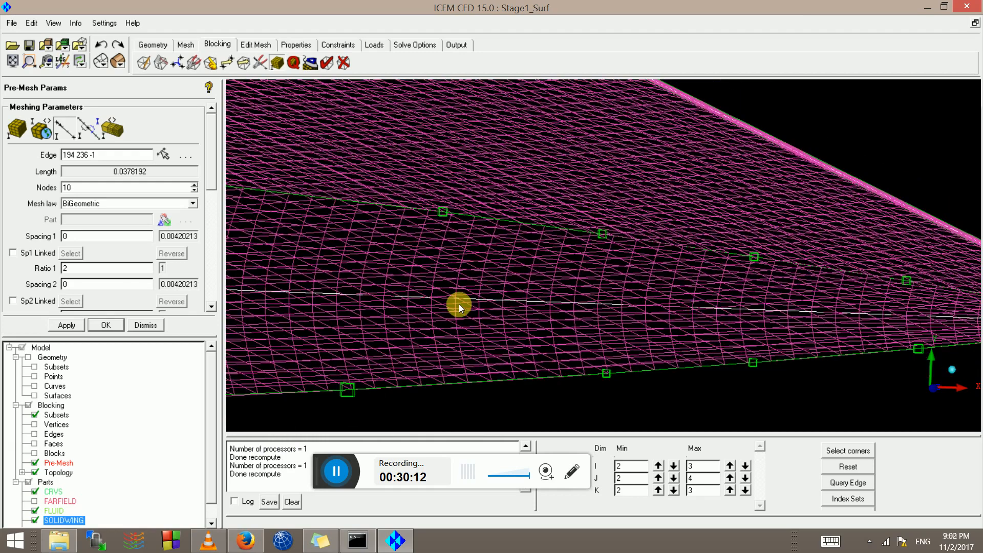
pyautogui.scroll(-1, 354, 273)
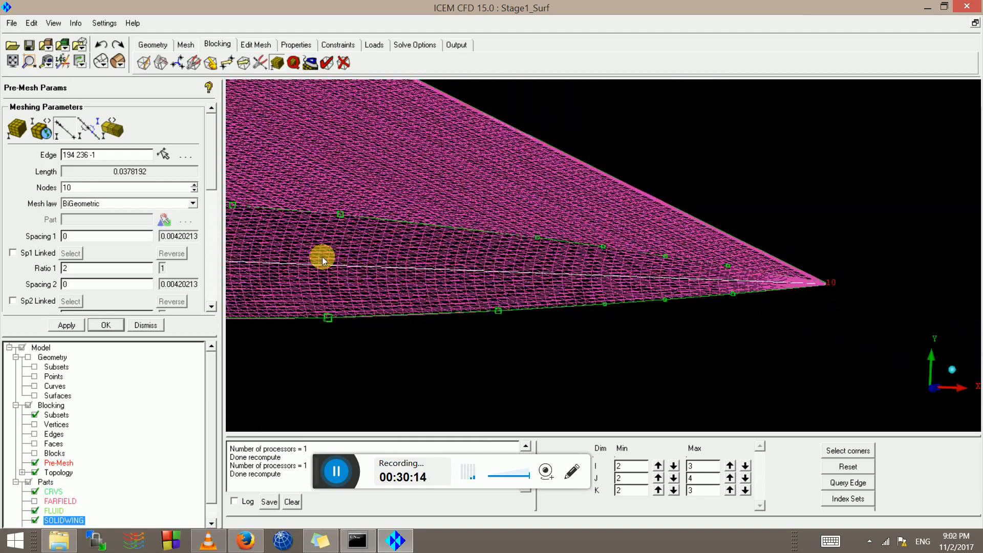
pyautogui.moveTo(313, 258); pyautogui.dragTo(763, 269, button='middle')
pyautogui.scroll(-3, 563, 271)
pyautogui.scroll(-4, 447, 252)
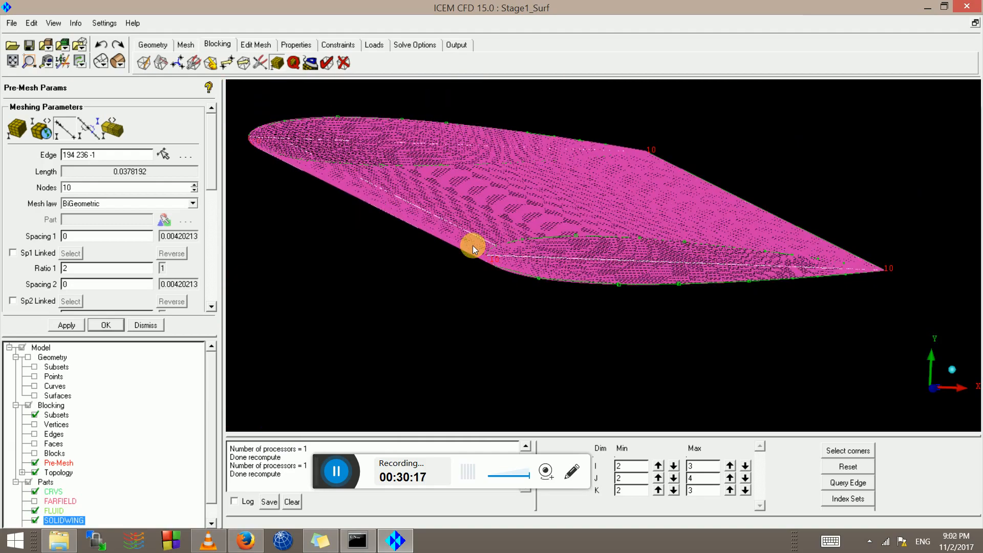
pyautogui.moveTo(502, 247); pyautogui.dragTo(509, 309)
pyautogui.scroll(6, 510, 309)
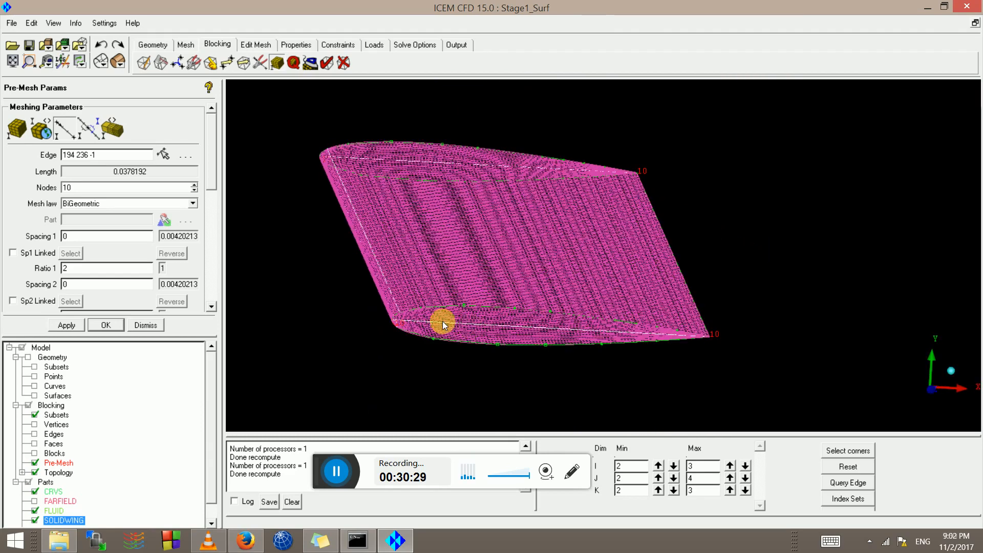
# Switch the display to solid shading and examine the pre-mesh around the near airfoil's leading edge.
pyautogui.moveTo(404, 320); pyautogui.dragTo(554, 322, button='middle')
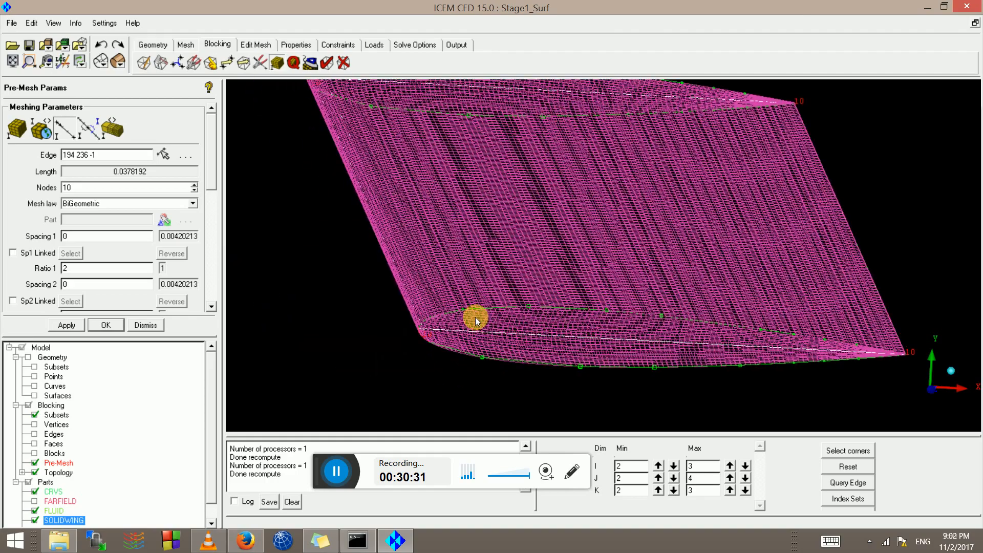
pyautogui.scroll(3, 443, 330)
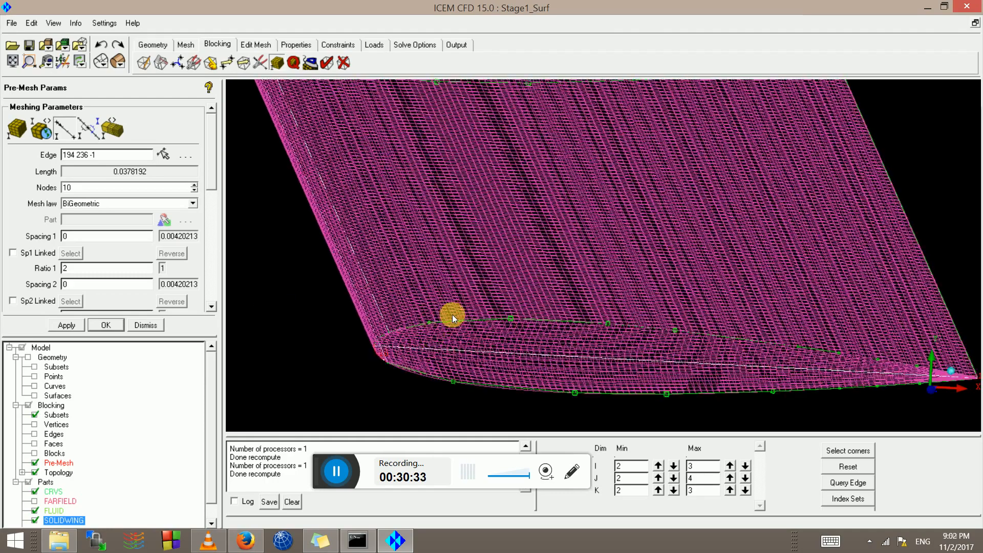
pyautogui.moveTo(367, 378); pyautogui.dragTo(517, 287, button='middle')
pyautogui.scroll(4, 517, 287)
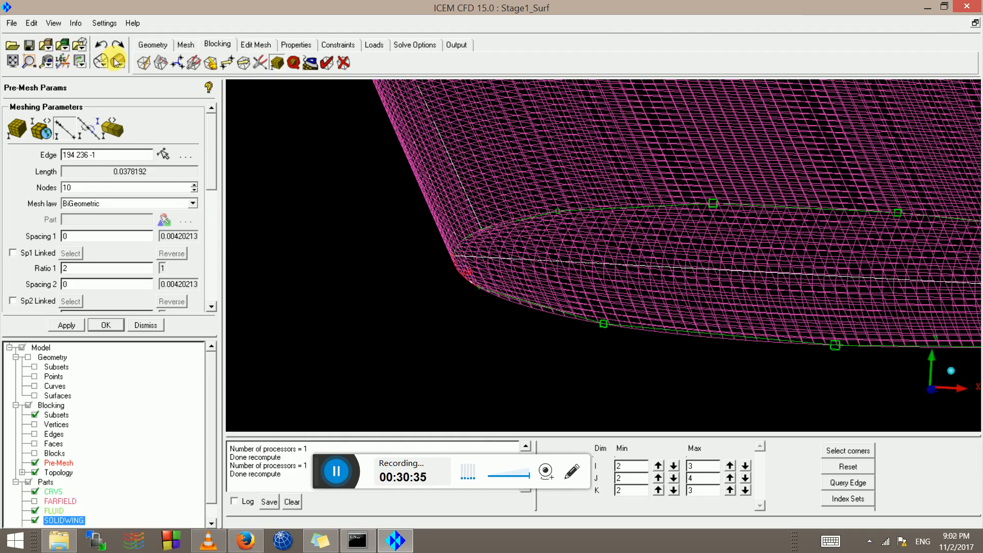
pyautogui.click(119, 61)
pyautogui.scroll(3, 476, 230)
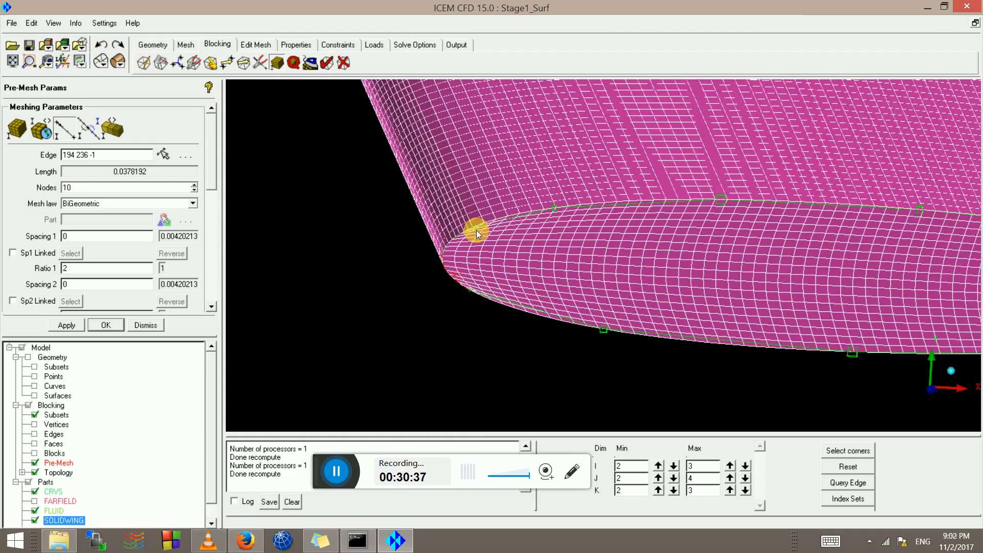
pyautogui.scroll(6, 456, 247)
pyautogui.moveTo(420, 292)
pyautogui.mouseDown(button='middle')
pyautogui.moveTo(502, 278)
pyautogui.moveTo(554, 286)
pyautogui.mouseUp(button='middle')
pyautogui.scroll(1, 464, 269)
pyautogui.scroll(1, 464, 269)
pyautogui.moveTo(458, 265); pyautogui.dragTo(484, 292, button='middle')
pyautogui.scroll(3, 516, 234)
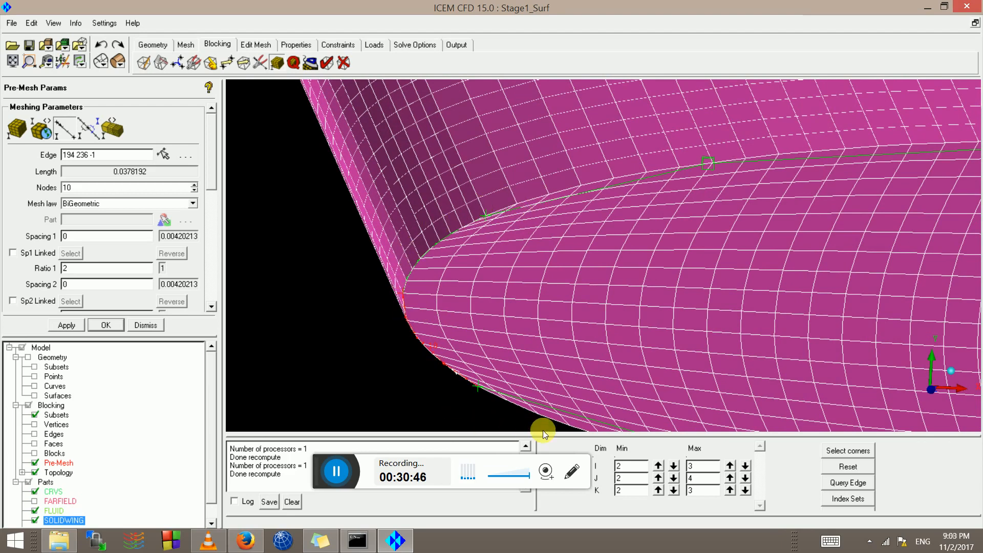
pyautogui.scroll(1, 489, 201)
pyautogui.scroll(4, 488, 201)
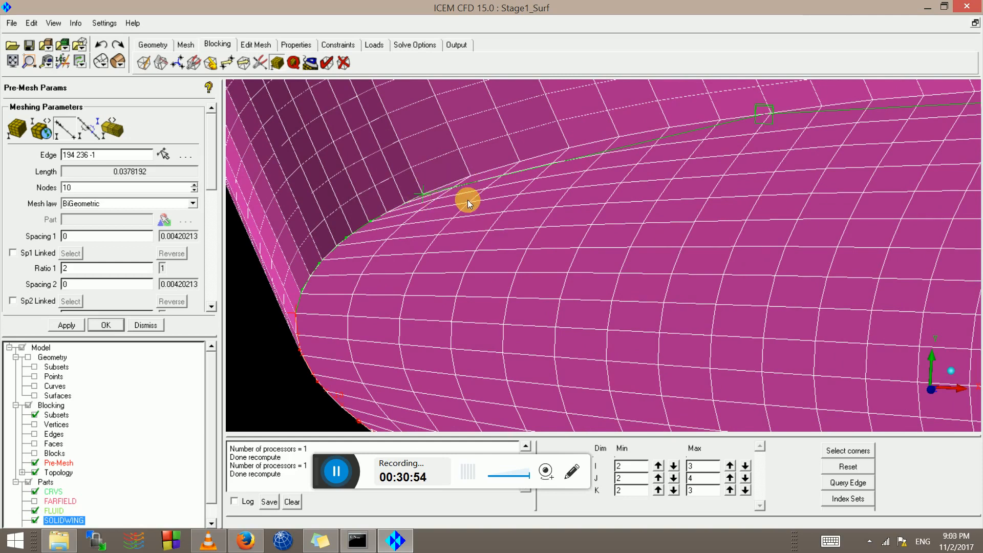
pyautogui.moveTo(546, 219); pyautogui.dragTo(530, 219)
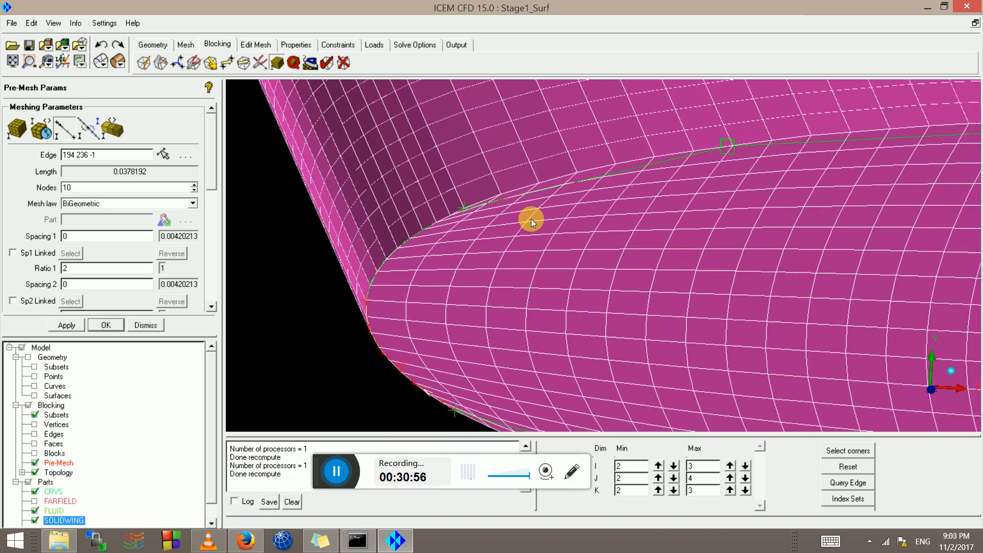
# Open the Ogrid Block options of Split Block and switch the pre-mesh display back to wireframe.
pyautogui.click(161, 62)
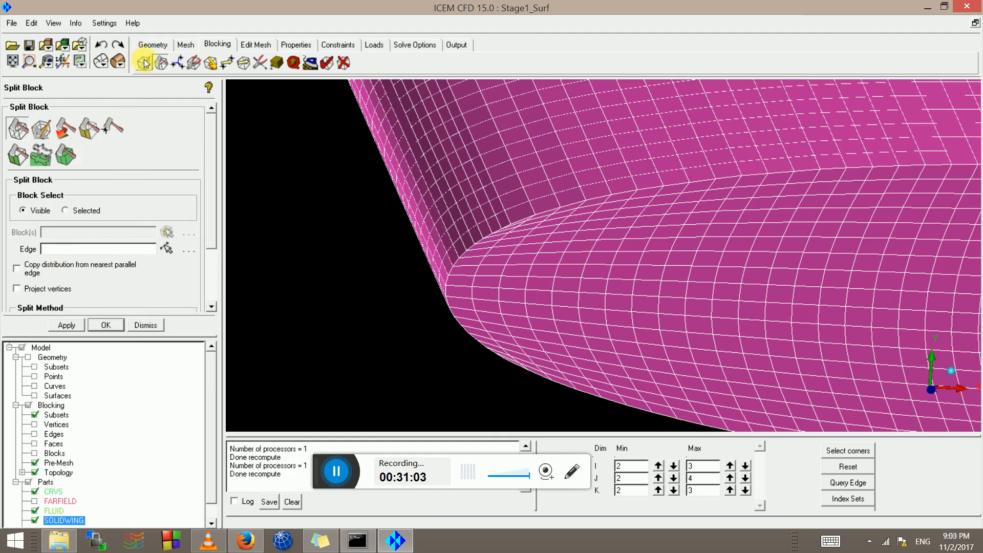
pyautogui.click(42, 133)
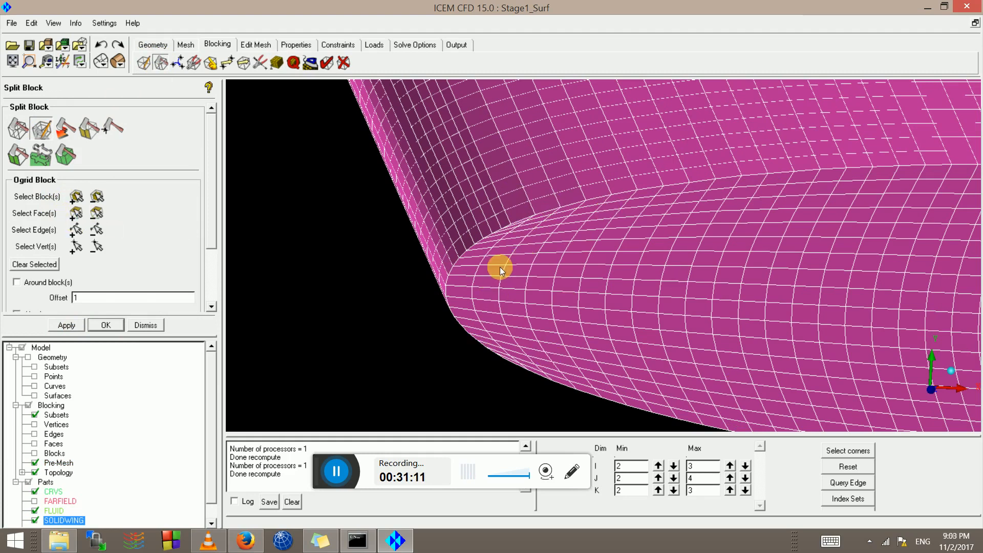
pyautogui.moveTo(500, 266); pyautogui.dragTo(467, 249)
pyautogui.scroll(-3, 467, 249)
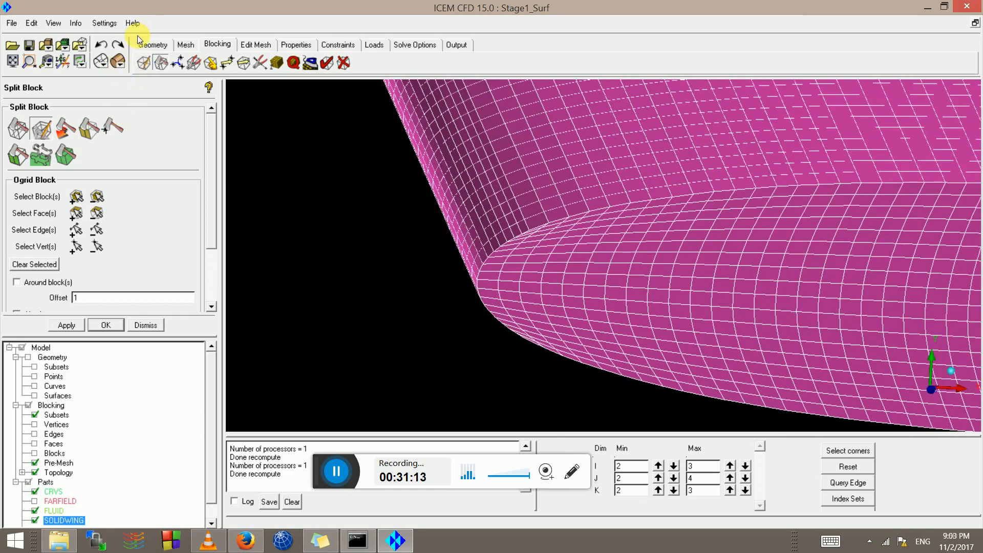
pyautogui.click(101, 55)
pyautogui.moveTo(428, 186); pyautogui.dragTo(636, 197)
pyautogui.scroll(-10, 601, 268)
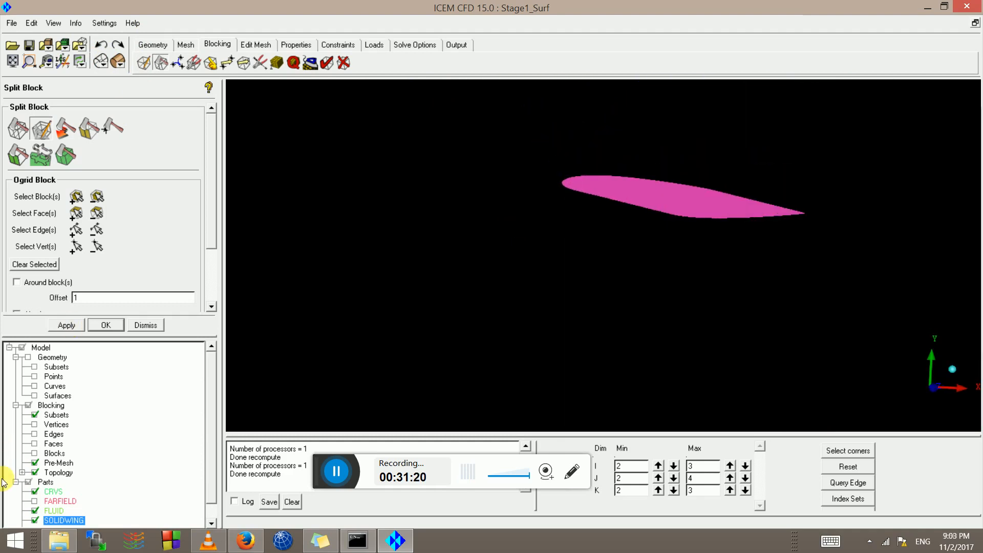